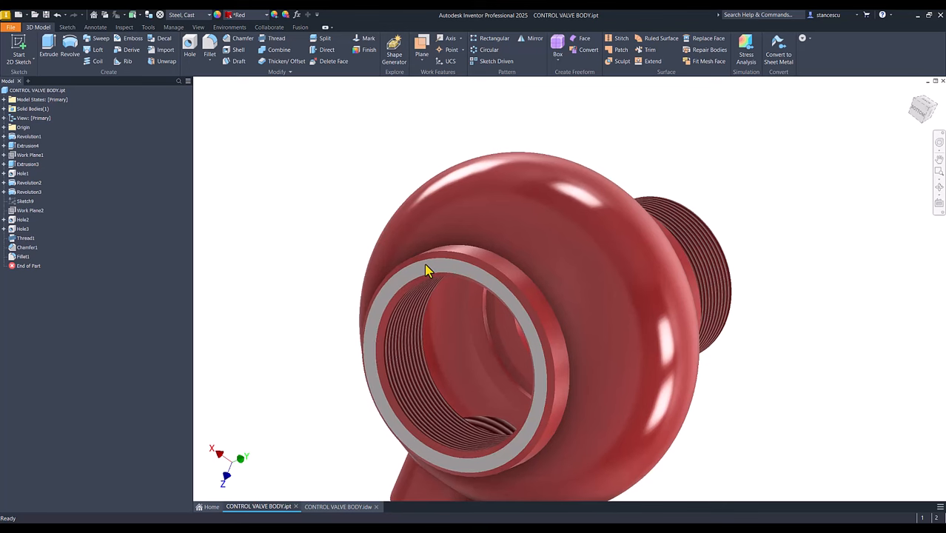
Show the finished valve body in its home view and switch to the CONTROL VALVE BODY.idw drawing to view its dimensions
{"action": "key", "text": "F6"}
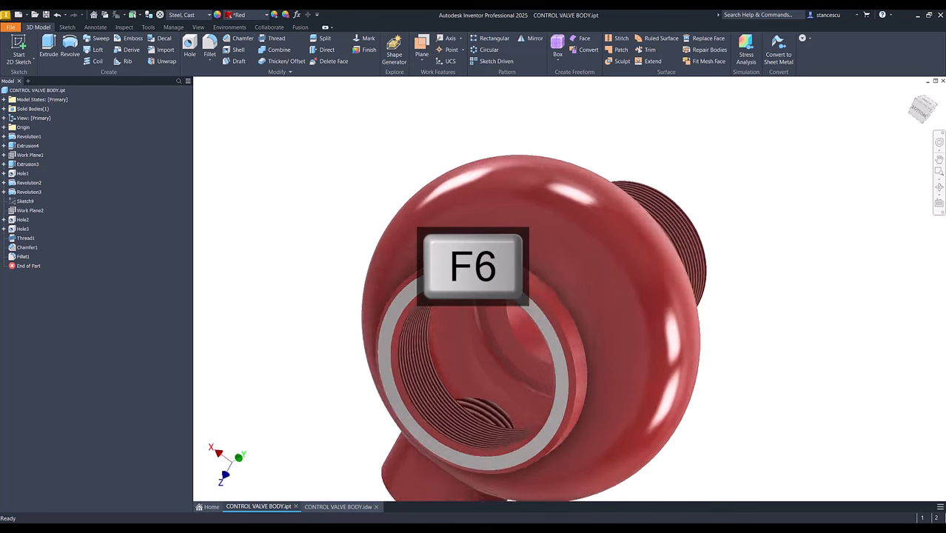
{"action": "left_click", "coordinate": [338, 506]}
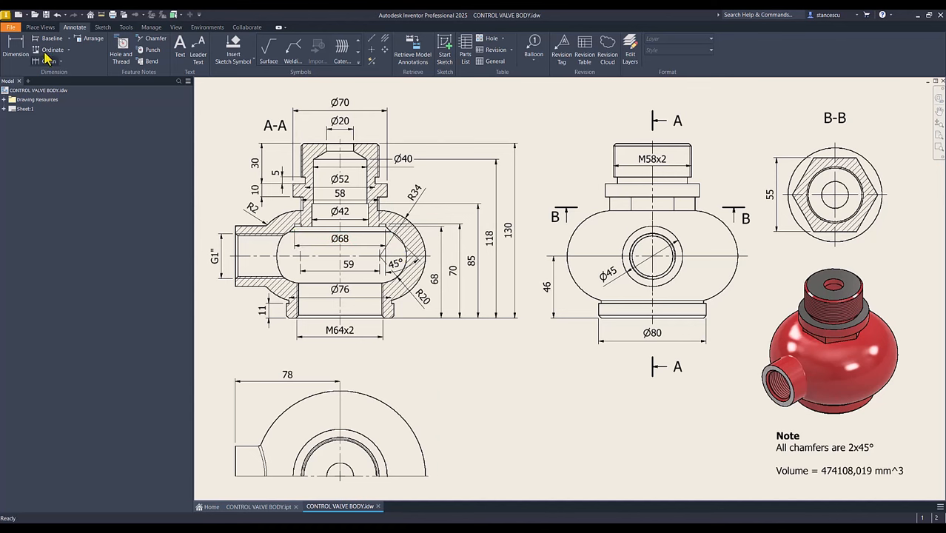
Create a new metric part from the Standard (mm).ipt template and start a 2D sketch on the XY plane
{"action": "left_click", "coordinate": [18, 16]}
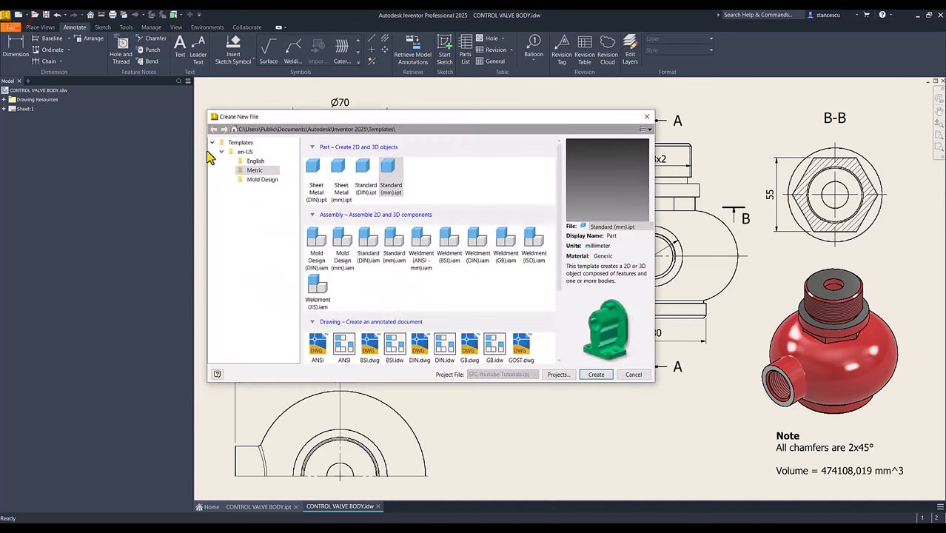
{"action": "double_click", "coordinate": [392, 171]}
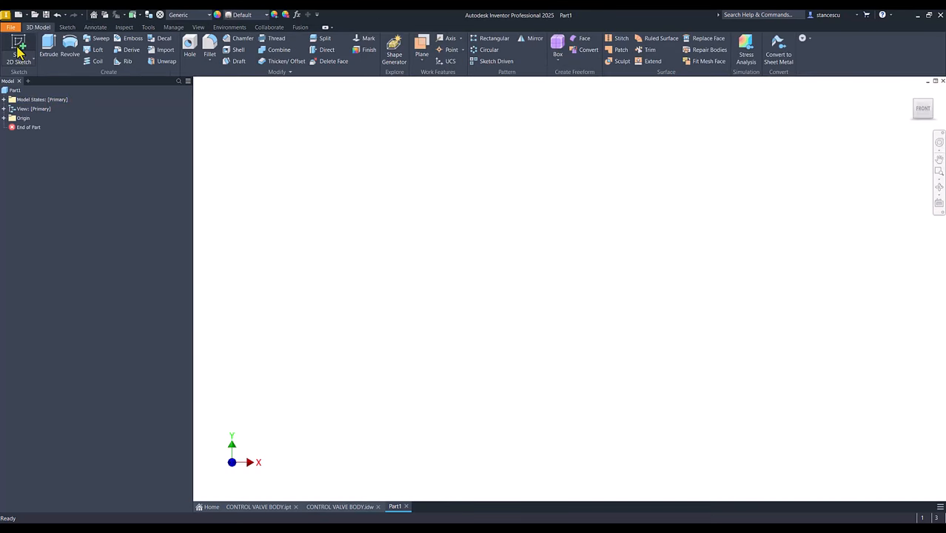
{"action": "left_click", "coordinate": [19, 49]}
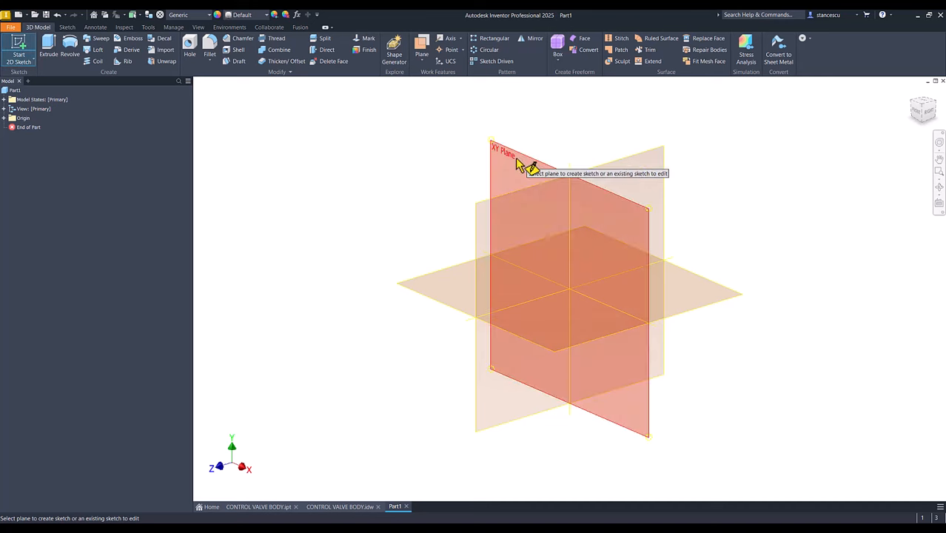
{"action": "left_click", "coordinate": [518, 165]}
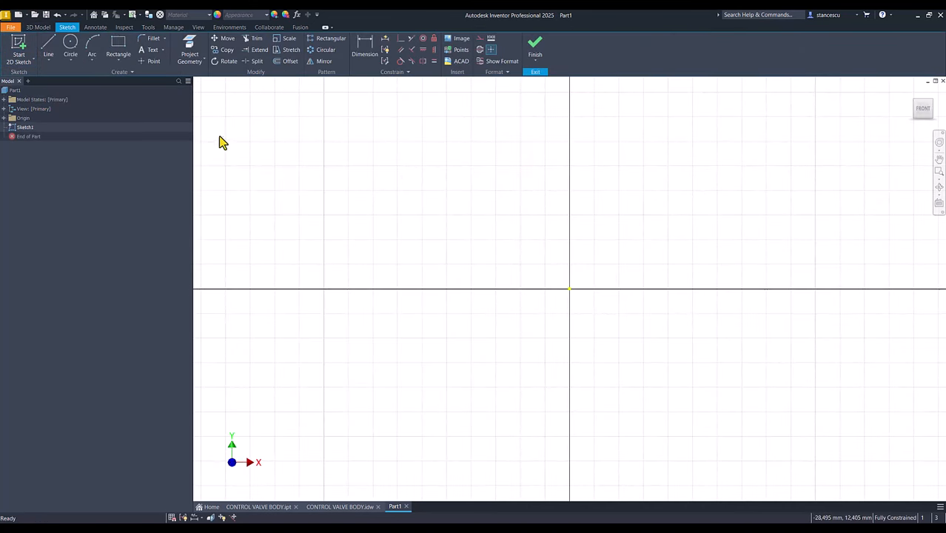
Draw a vertical line 130 mm long upward from the sketch origin
{"action": "left_click", "coordinate": [48, 46]}
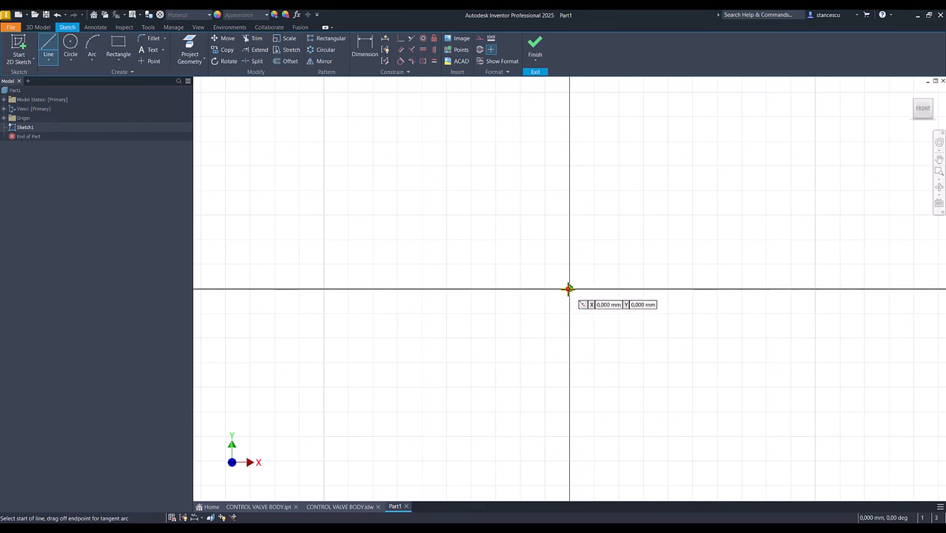
{"action": "left_click", "coordinate": [568, 289]}
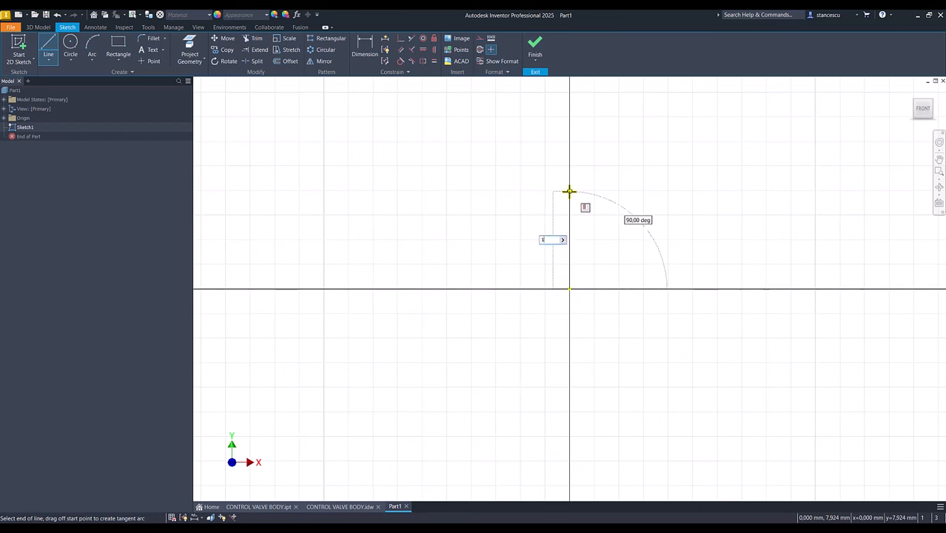
{"action": "key", "text": "Return"}
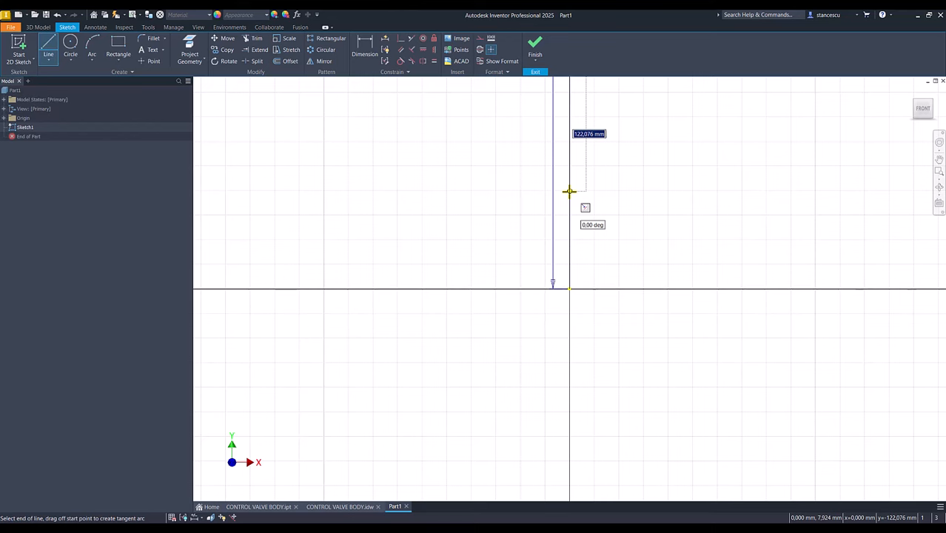
{"action": "key", "text": "Escape"}
{"action": "key", "text": "Home"}
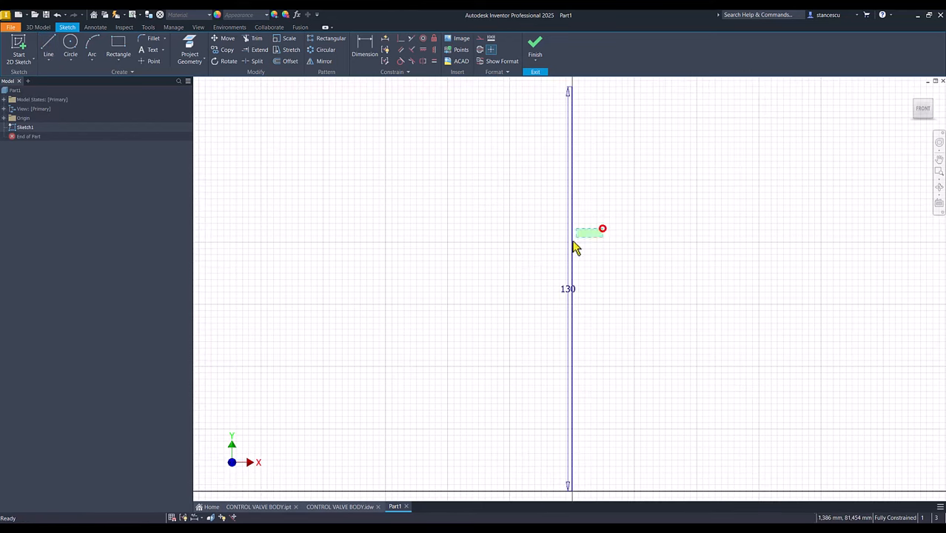
Convert the vertical line to a centerline and move its length dimension clear of it, to the line's right
{"action": "left_click", "coordinate": [571, 243]}
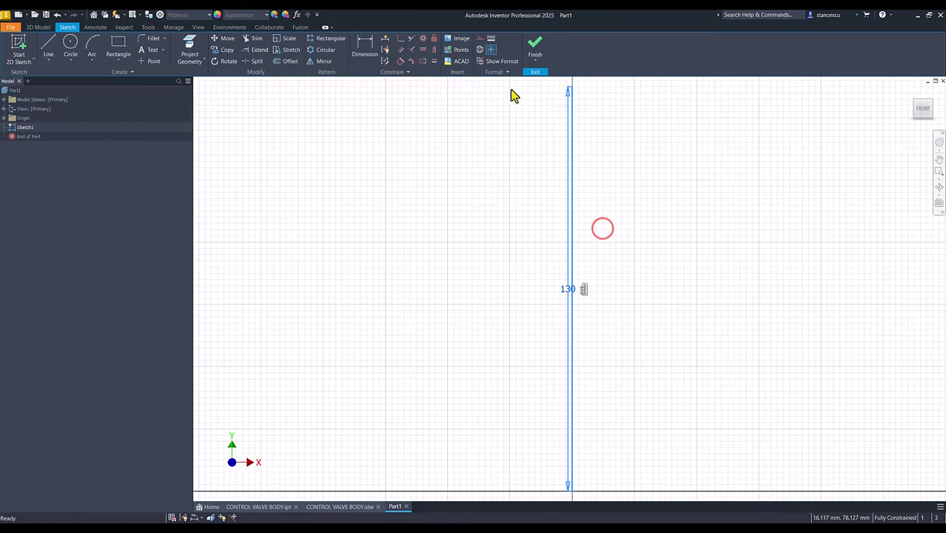
{"action": "left_click", "coordinate": [479, 49]}
{"action": "left_click", "coordinate": [496, 278]}
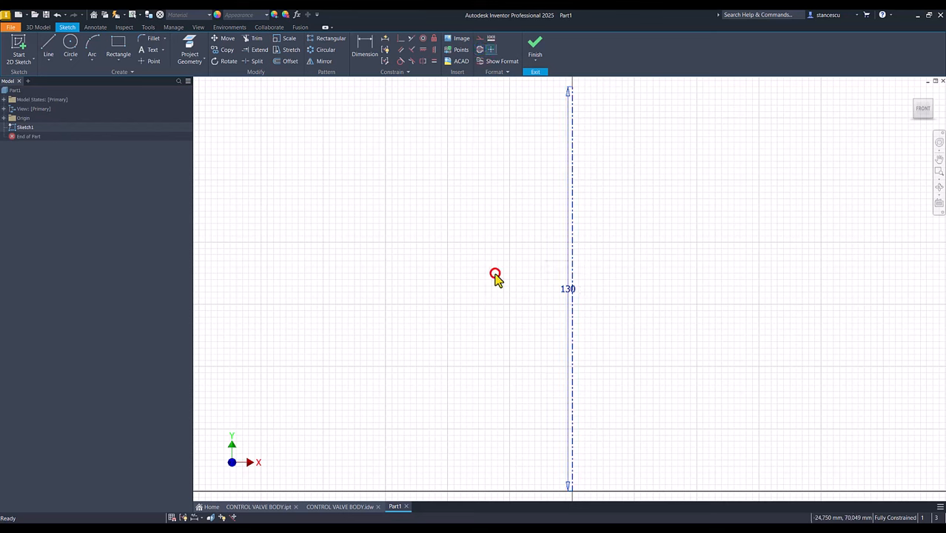
{"action": "mouse_move", "coordinate": [567, 289]}
{"action": "left_mouse_down"}
{"action": "mouse_move", "coordinate": [572, 300]}
{"action": "mouse_move", "coordinate": [697, 300]}
{"action": "mouse_move", "coordinate": [663, 299]}
{"action": "left_mouse_up"}
{"action": "left_click", "coordinate": [494, 245]}
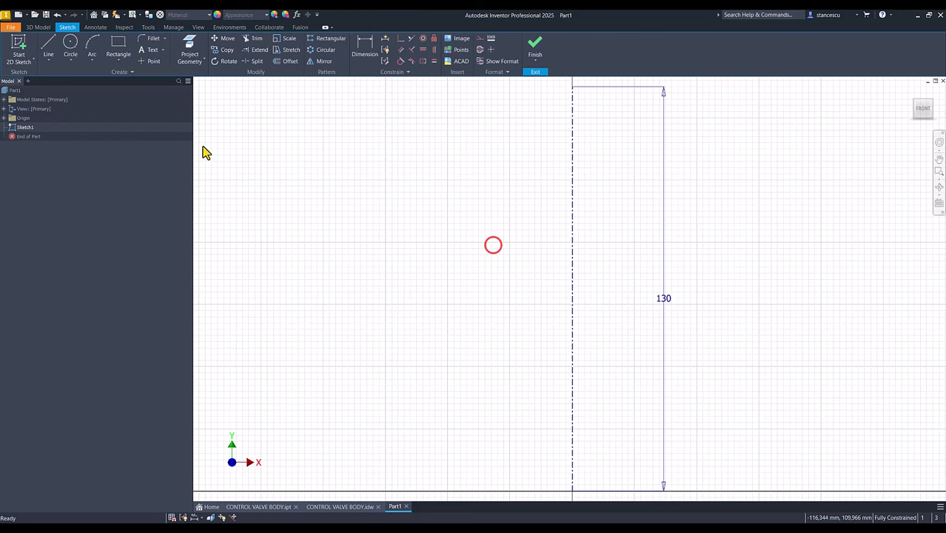
Draw the upper stepped outline leftward from the centerline's top end, about 26 mm wide, with a short groove, a collar and a long vertical line below
{"action": "left_click", "coordinate": [49, 49]}
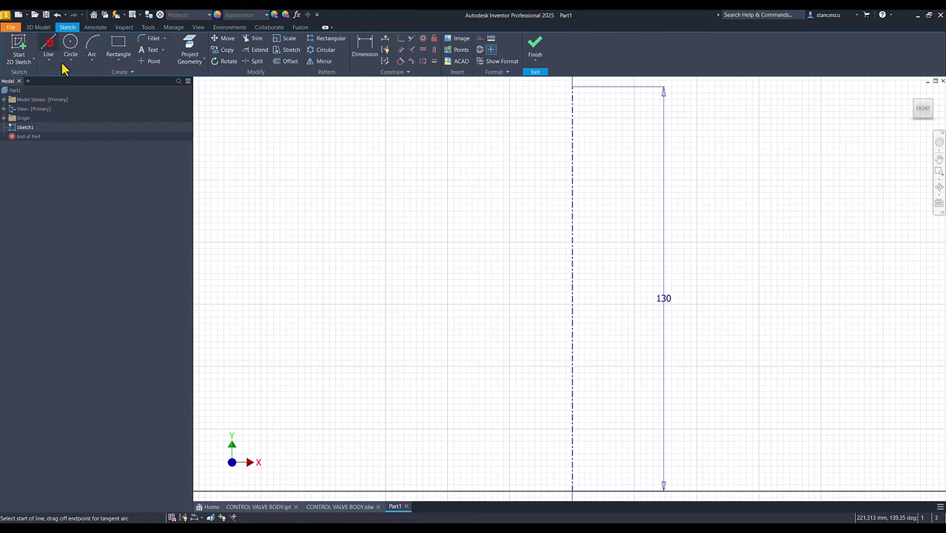
{"action": "left_click", "coordinate": [572, 87]}
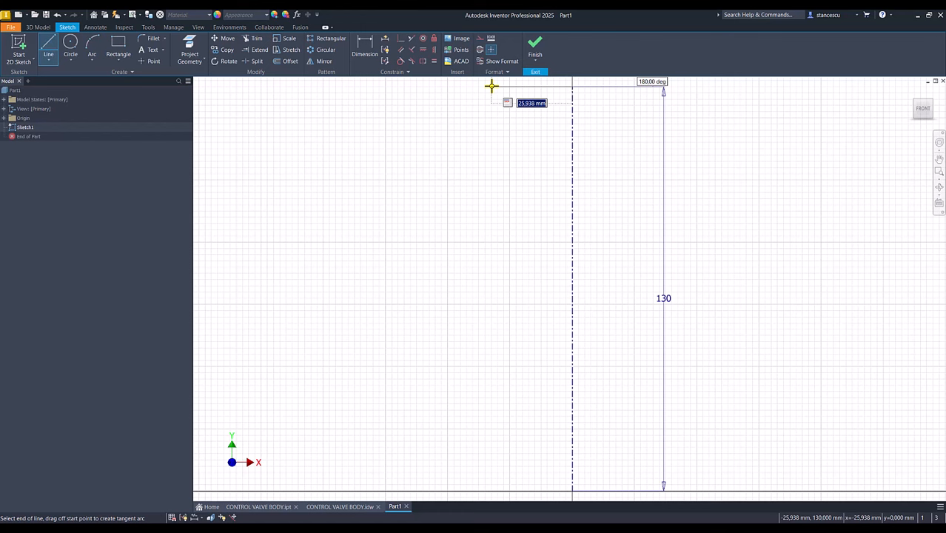
{"action": "left_click", "coordinate": [492, 87]}
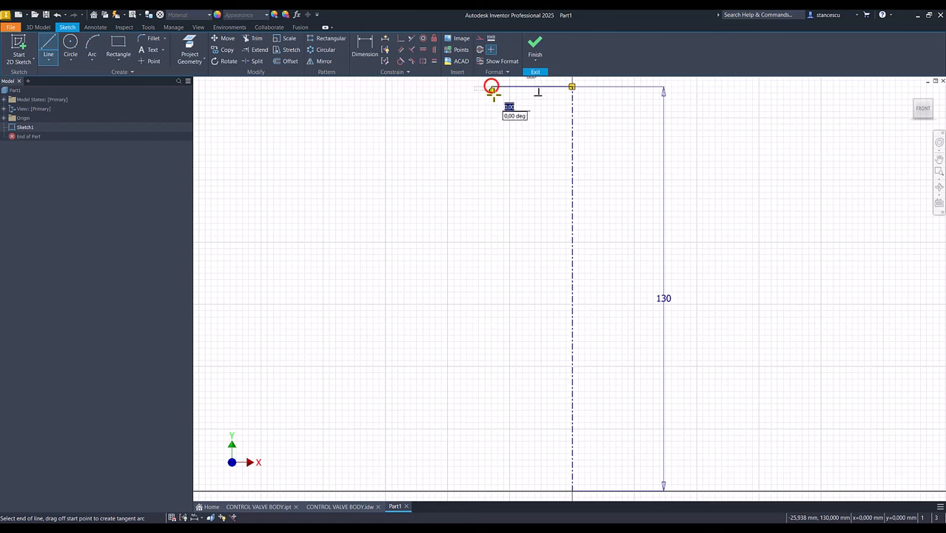
{"action": "left_click", "coordinate": [492, 137]}
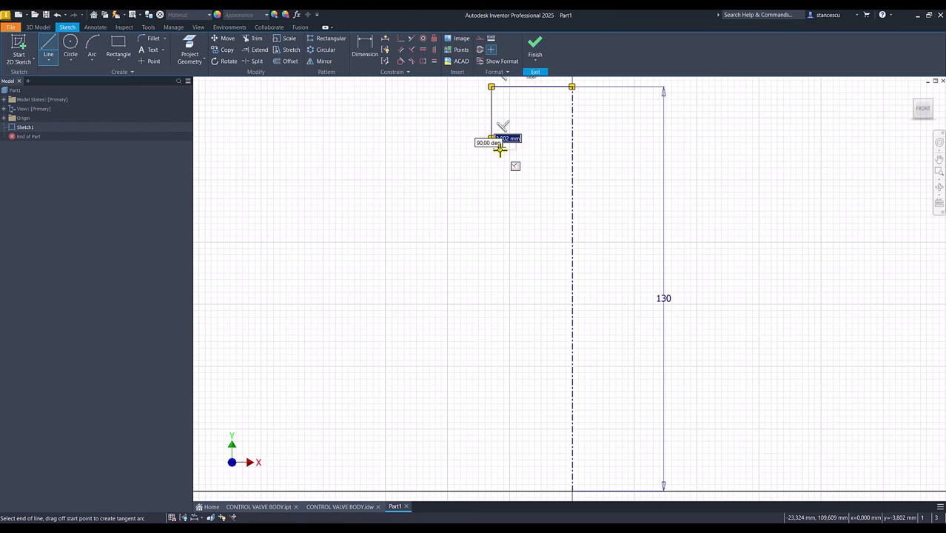
{"action": "left_click", "coordinate": [501, 148]}
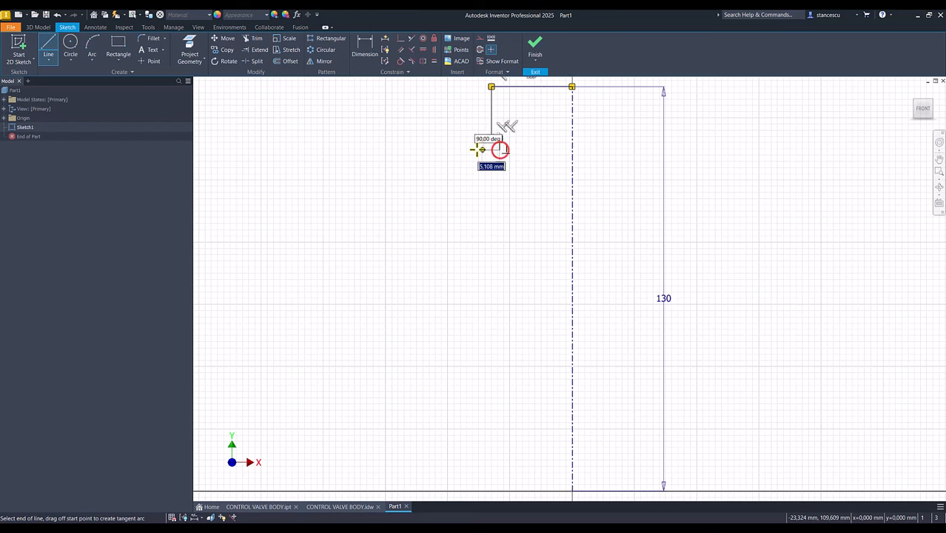
{"action": "left_click", "coordinate": [478, 150]}
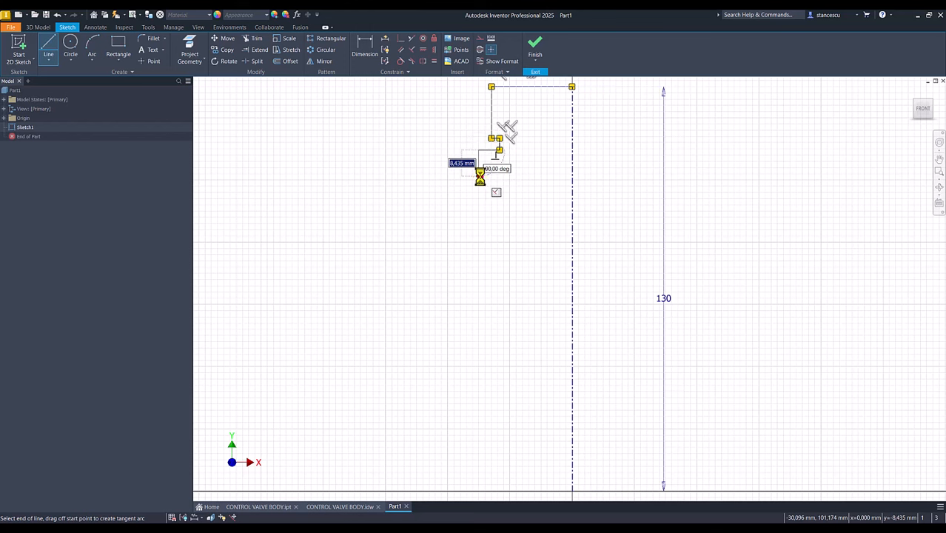
{"action": "left_click", "coordinate": [481, 176]}
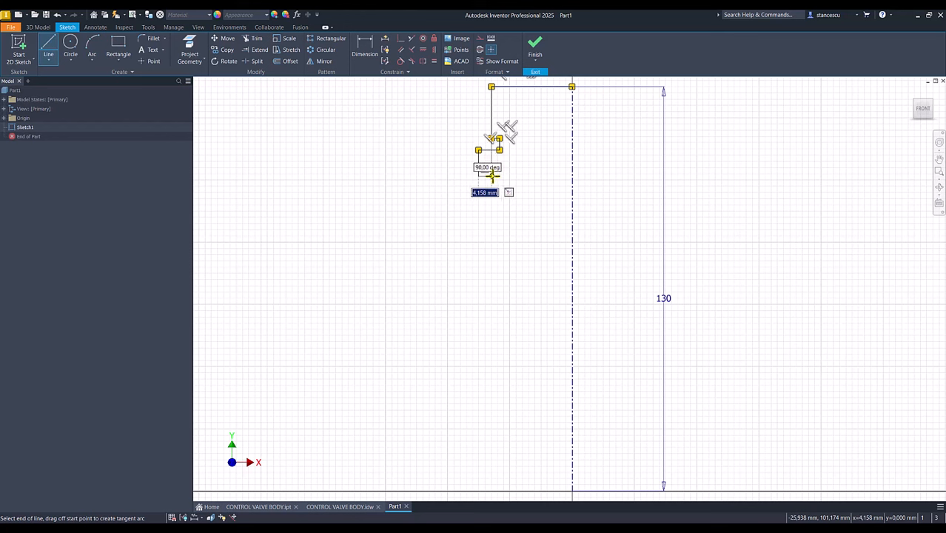
{"action": "left_click", "coordinate": [495, 174]}
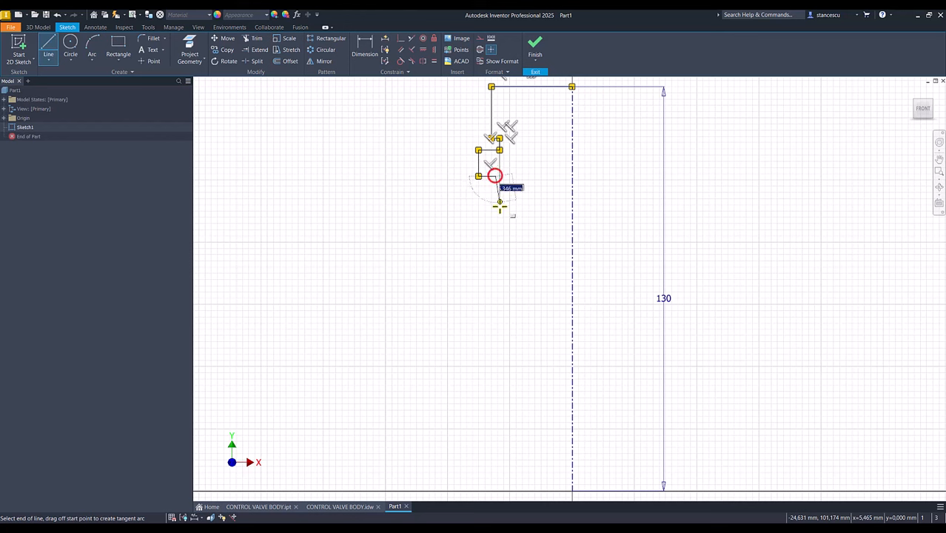
{"action": "left_click", "coordinate": [496, 278]}
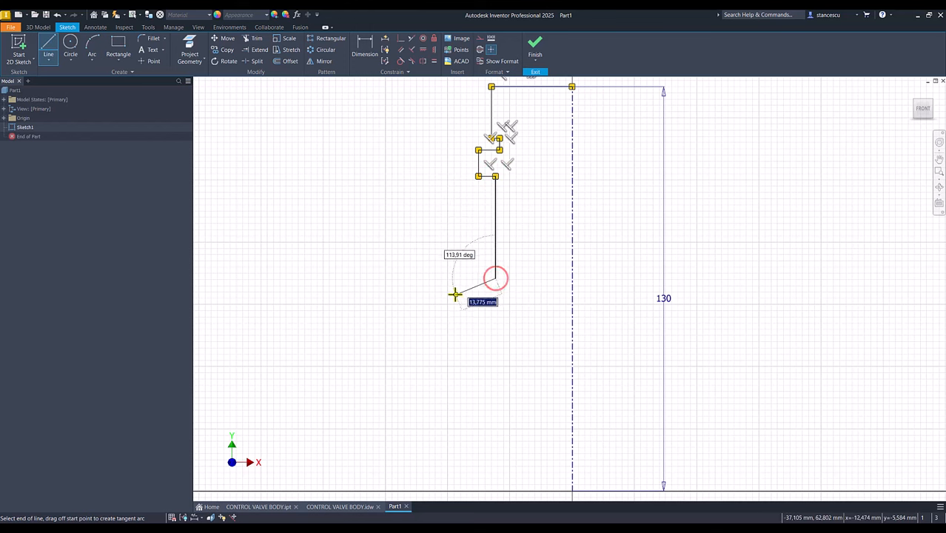
{"action": "key", "text": "Escape"}
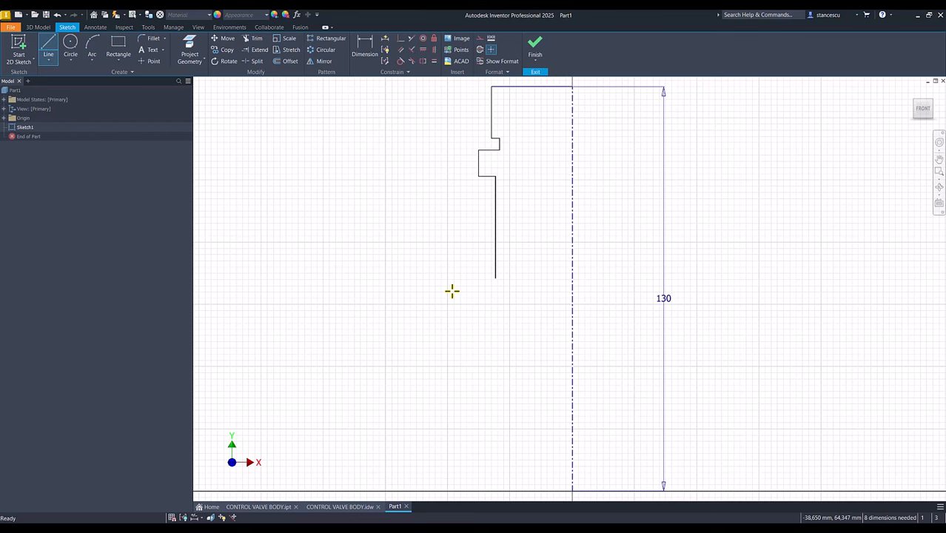
Draw the lower outline from the origin: about 34 mm left, 10 mm up, a short step inward, and about 18 mm up
{"action": "left_click", "coordinate": [48, 46]}
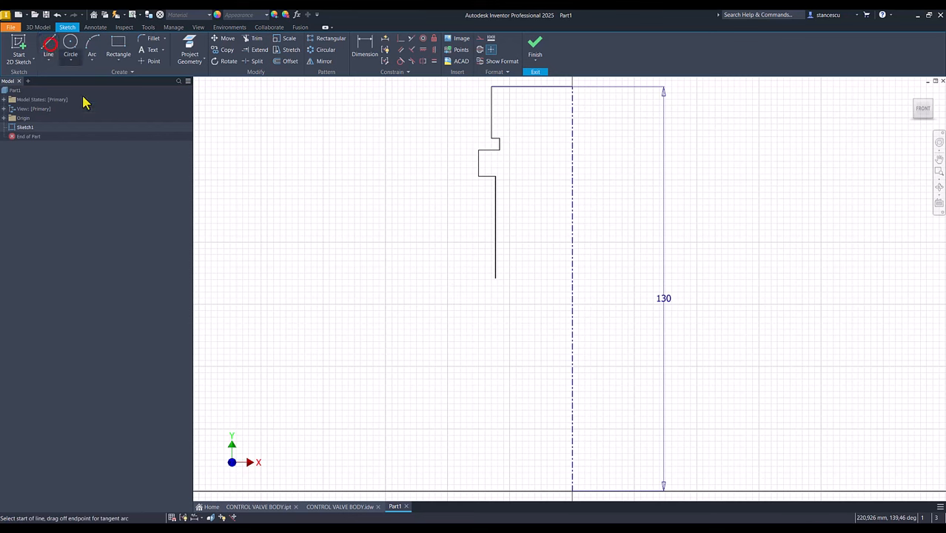
{"action": "left_click", "coordinate": [572, 489]}
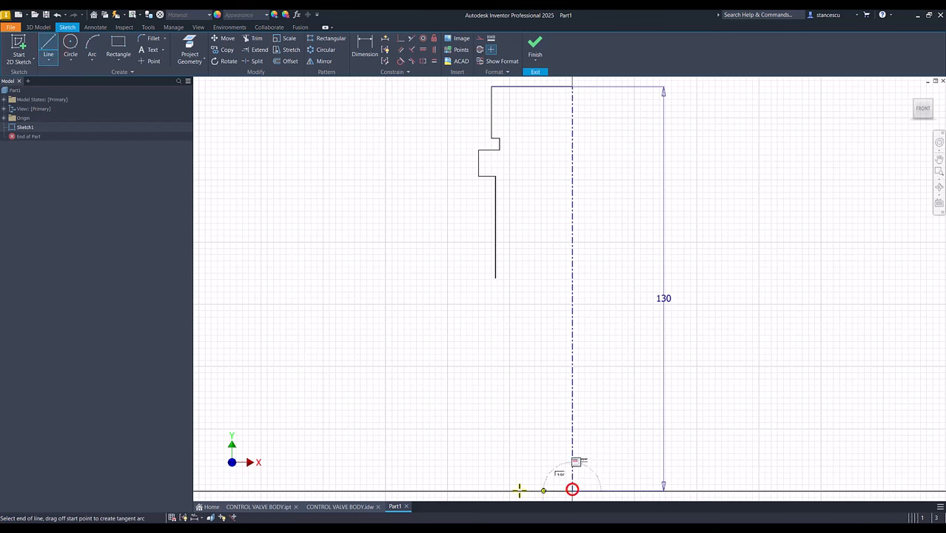
{"action": "left_click_drag", "start_coordinate": [520, 490], "coordinate": [487, 490]}
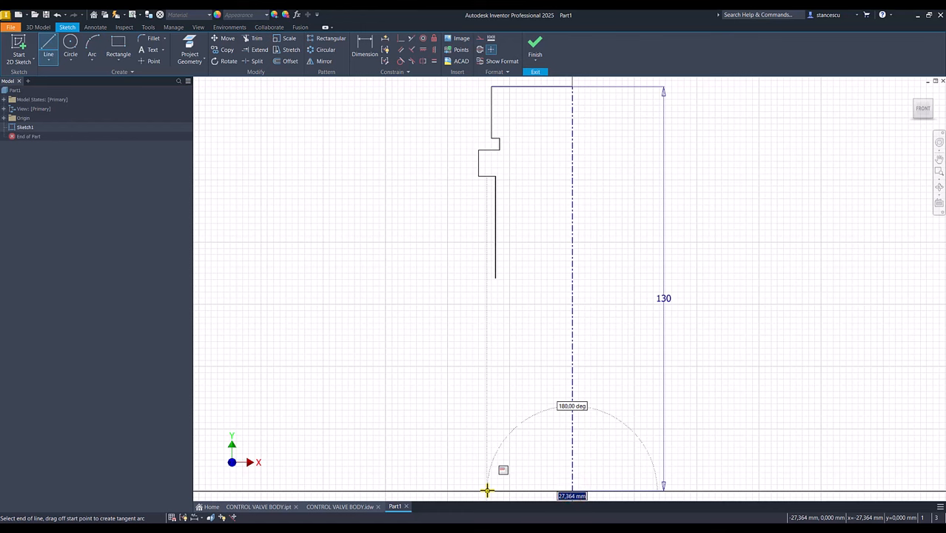
{"action": "left_click", "coordinate": [468, 491]}
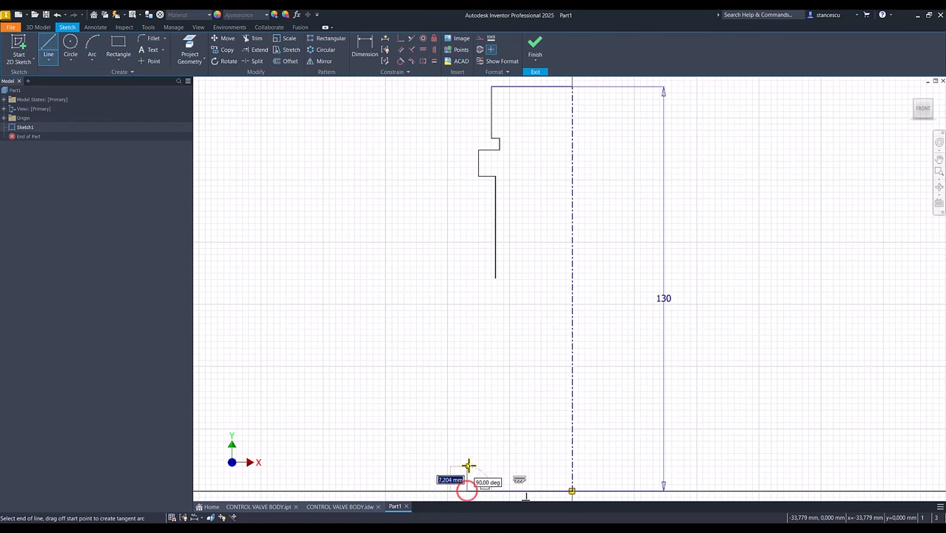
{"action": "left_click", "coordinate": [467, 460]}
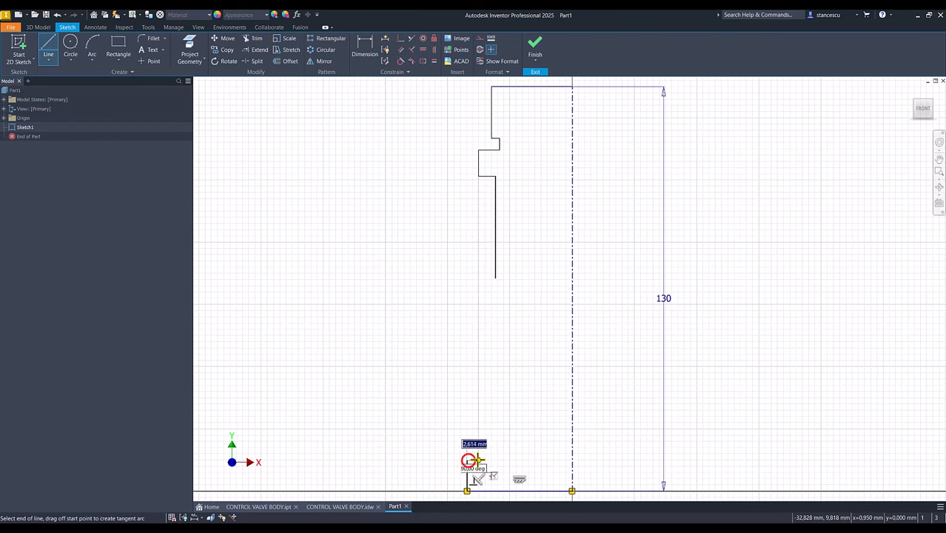
{"action": "left_click", "coordinate": [479, 406]}
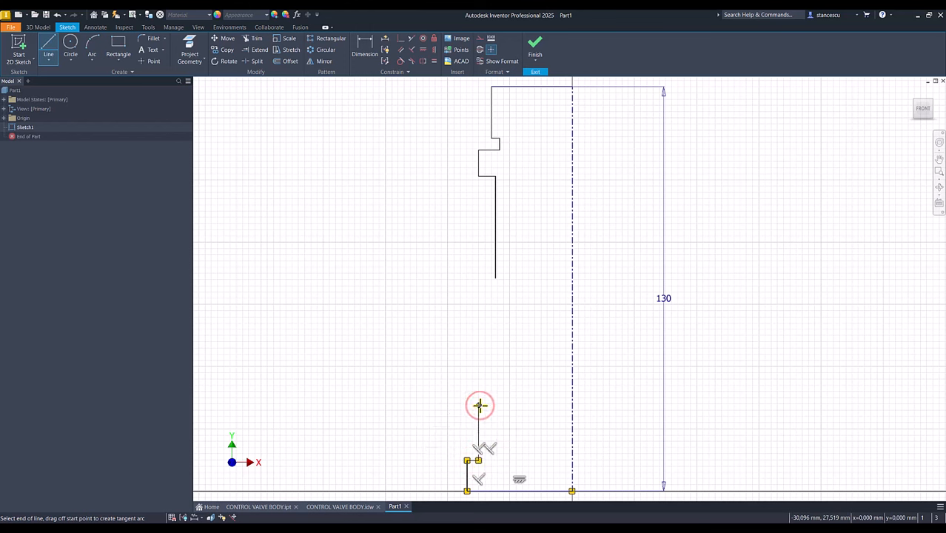
{"action": "key", "text": "Escape"}
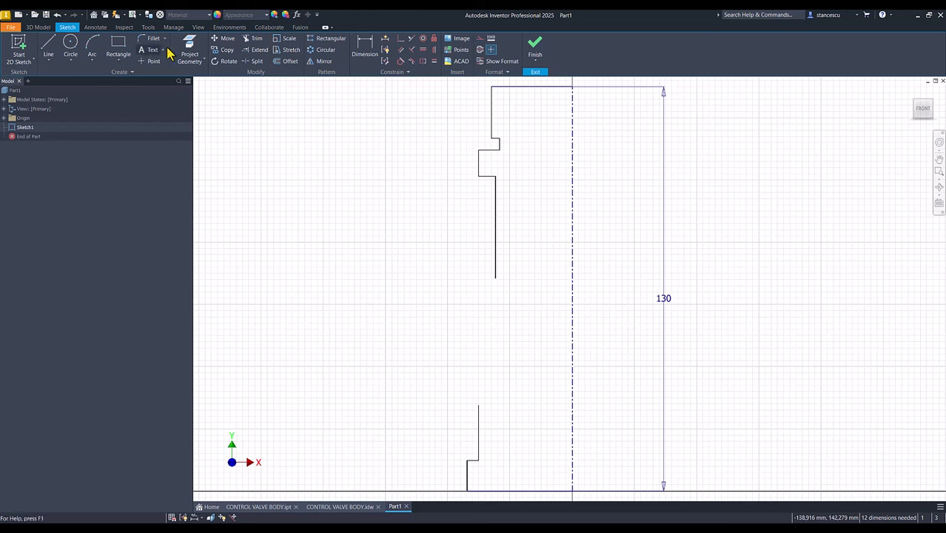
Dimension the uppermost vertical line from the centerline as a 58 mm diameter
{"action": "left_click", "coordinate": [364, 45]}
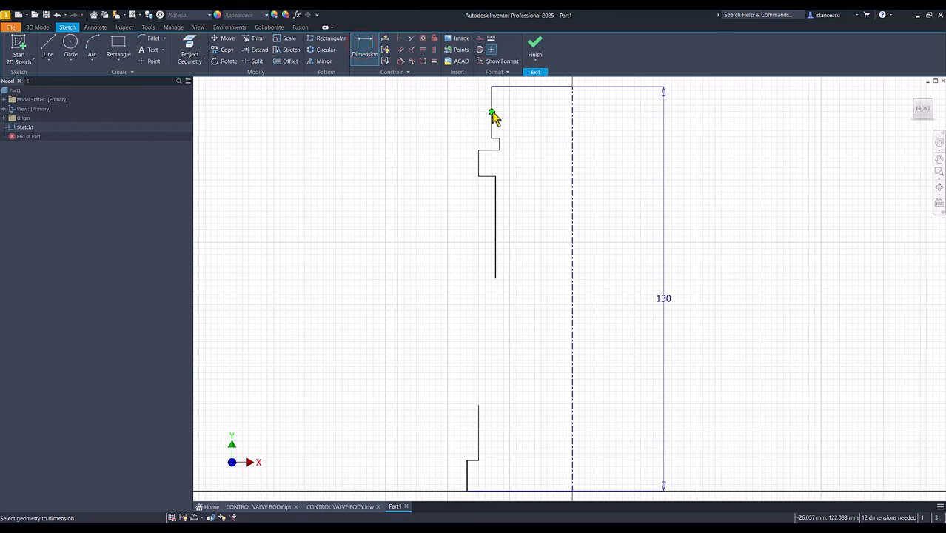
{"action": "left_click", "coordinate": [492, 110]}
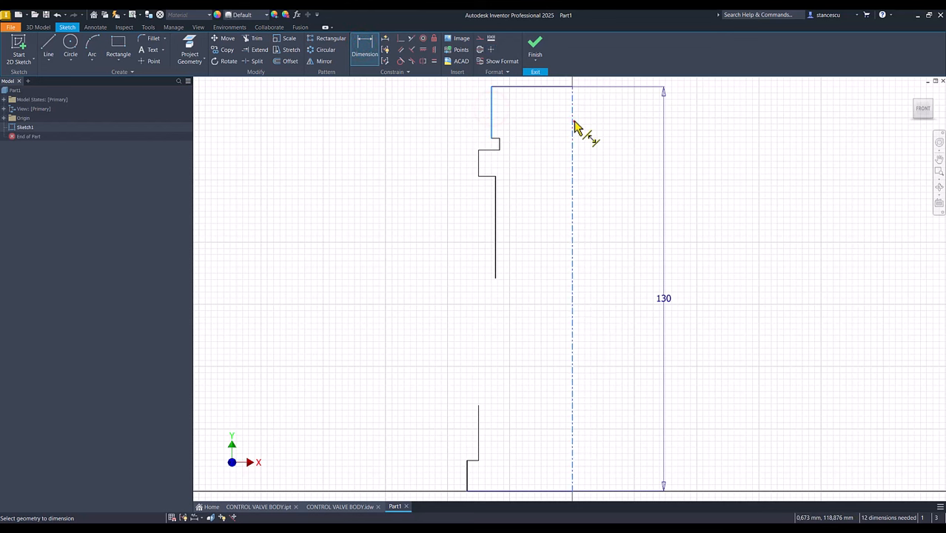
{"action": "left_click", "coordinate": [574, 120]}
{"action": "left_click", "coordinate": [554, 121]}
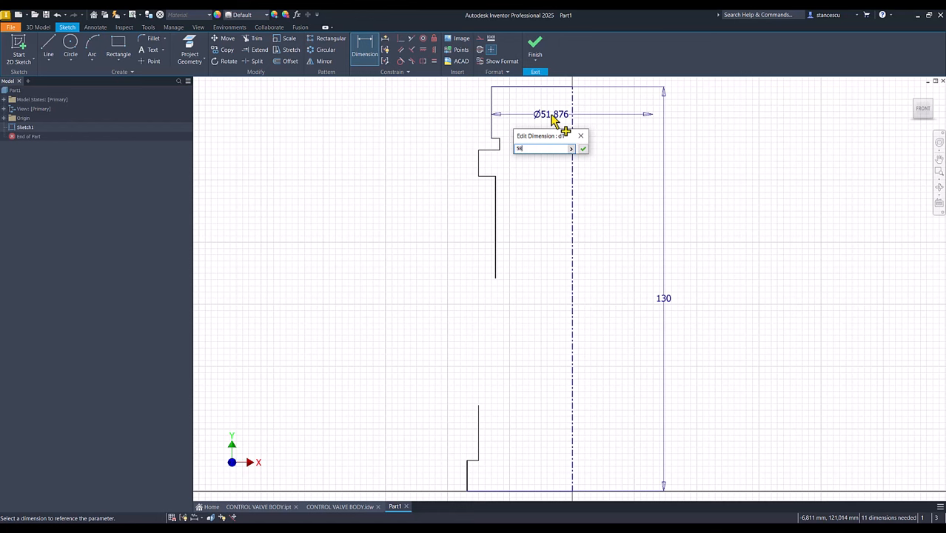
{"action": "key", "text": "Return"}
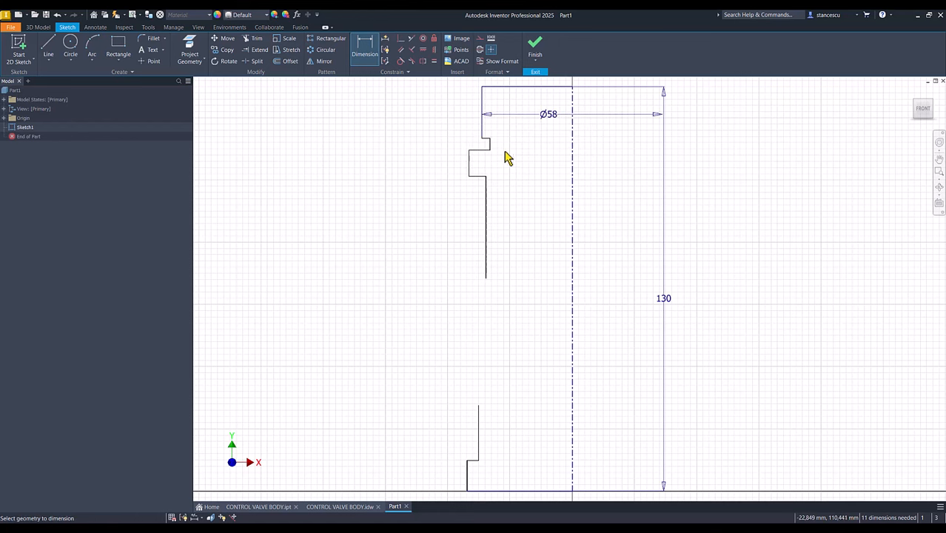
{"action": "scroll", "coordinate": [494, 162], "scroll_direction": "up", "scroll_amount": 3}
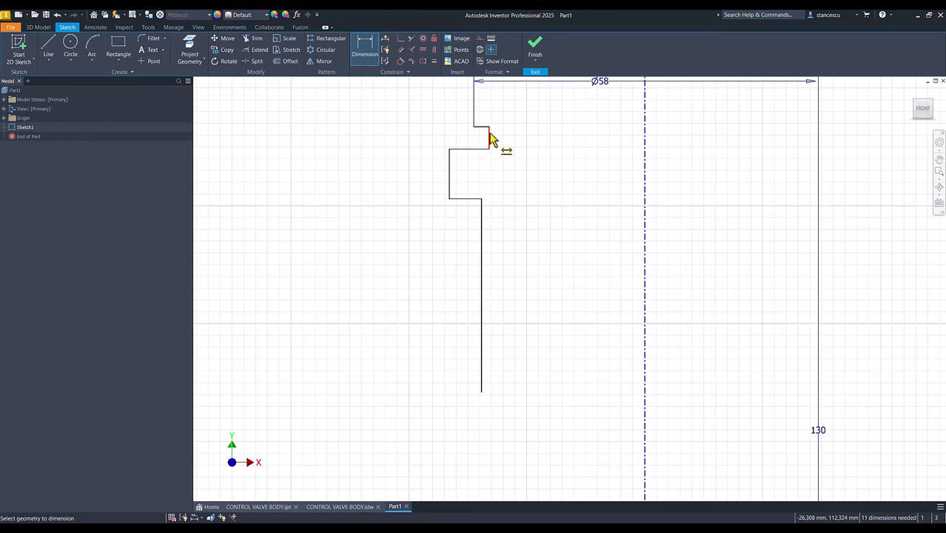
Dimension the groove's short vertical line from the centerline as a 52 mm diameter
{"action": "left_click", "coordinate": [490, 137]}
{"action": "left_click", "coordinate": [646, 146]}
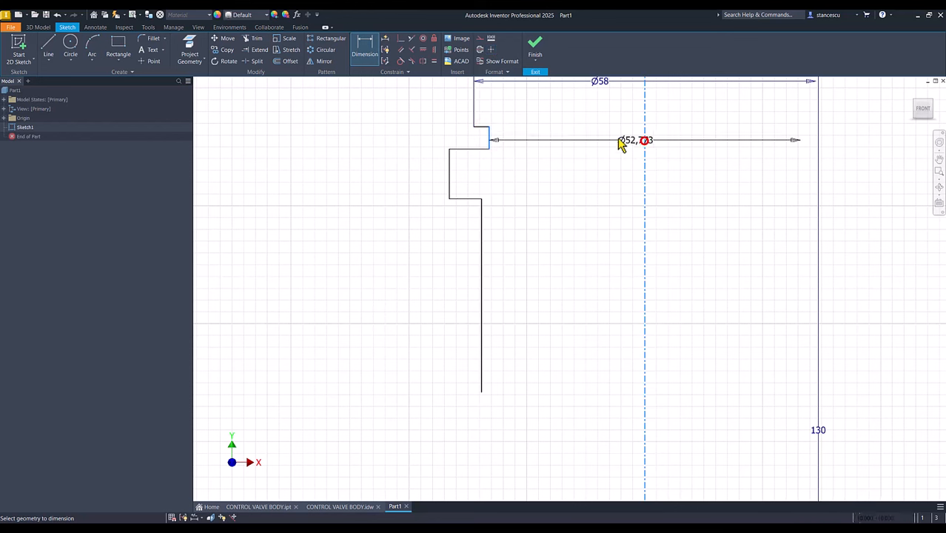
{"action": "left_click", "coordinate": [597, 137]}
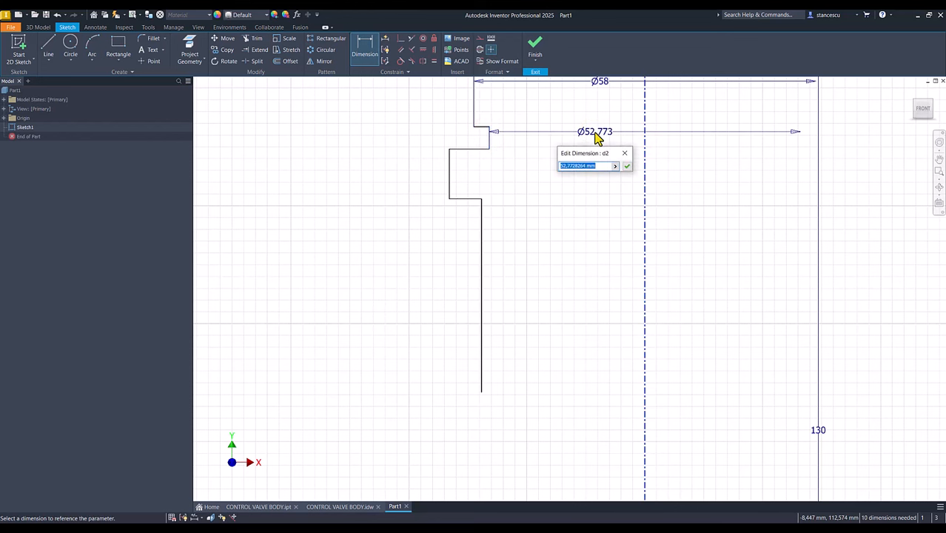
{"action": "key", "text": "Return"}
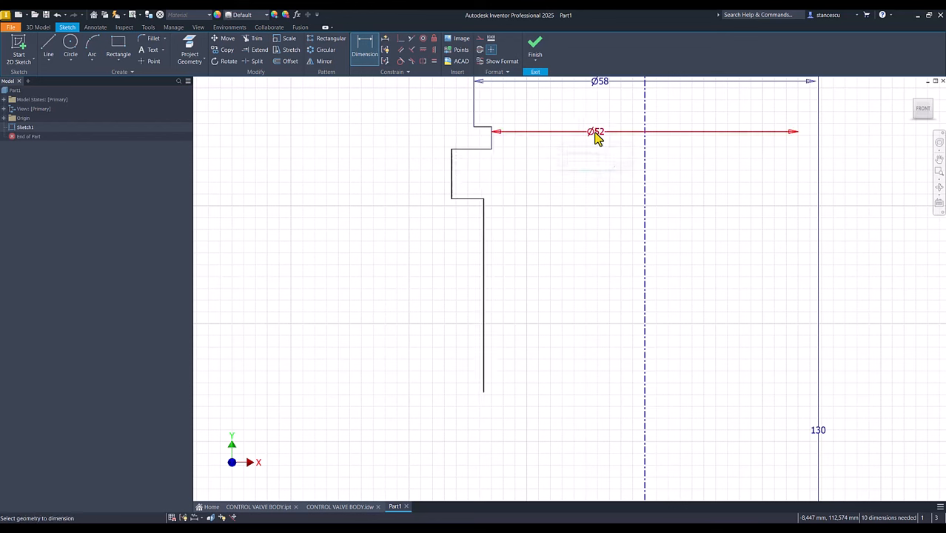
Dimension the collar's outer vertical line from the centerline as a 70 mm diameter
{"action": "left_click", "coordinate": [452, 169]}
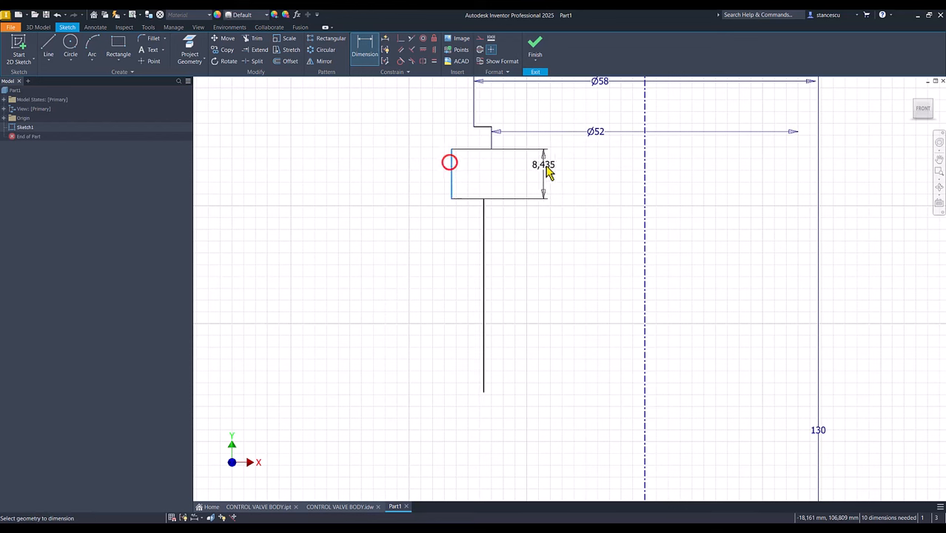
{"action": "left_click", "coordinate": [646, 182]}
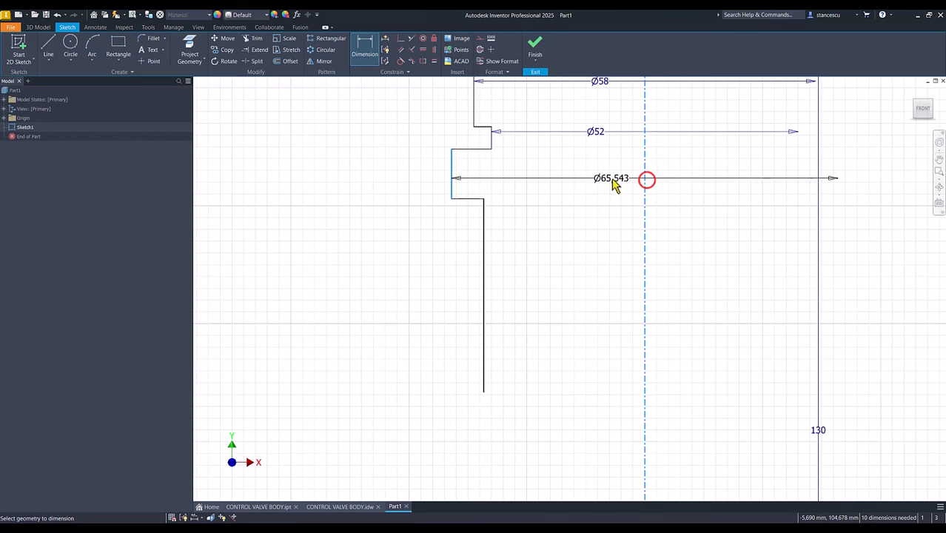
{"action": "left_click", "coordinate": [612, 183]}
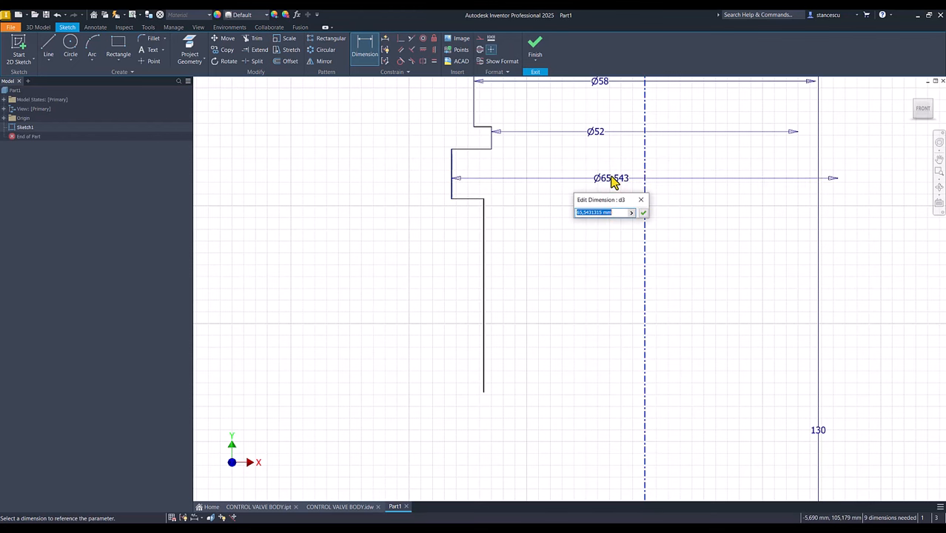
{"action": "type", "text": "70"}
{"action": "key", "text": "Return"}
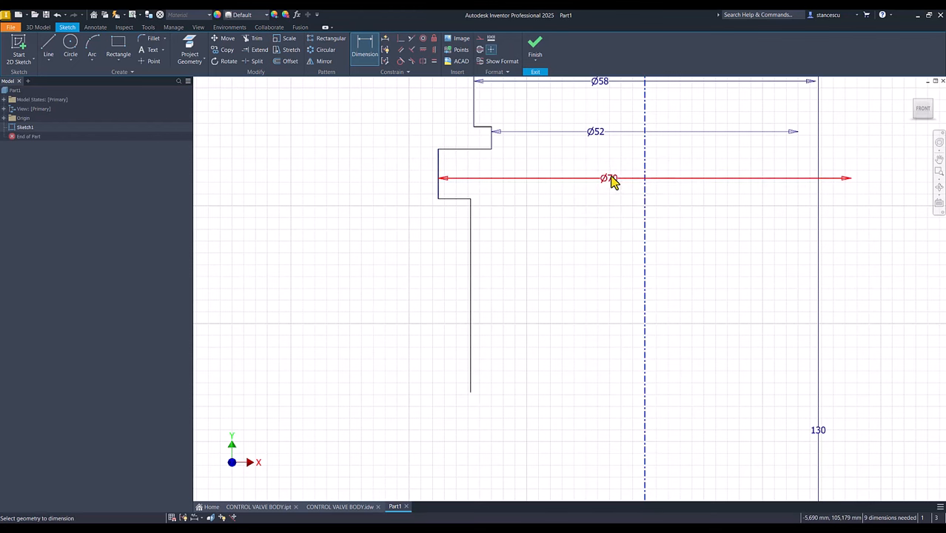
Dimension the lowest outer vertical line from the centerline as an 80 mm diameter, placed below the profile
{"action": "scroll", "coordinate": [622, 178], "scroll_direction": "down", "scroll_amount": 3}
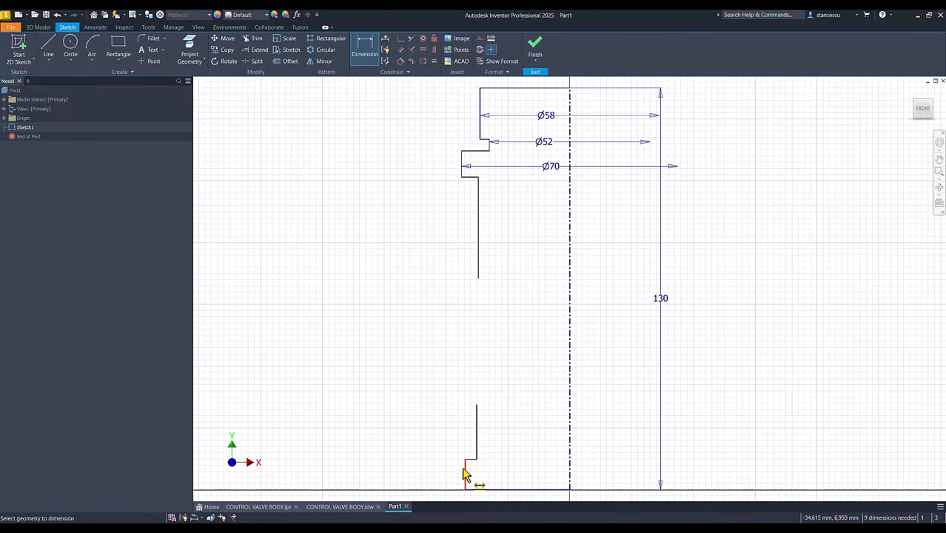
{"action": "left_click", "coordinate": [464, 468]}
{"action": "left_click", "coordinate": [571, 482]}
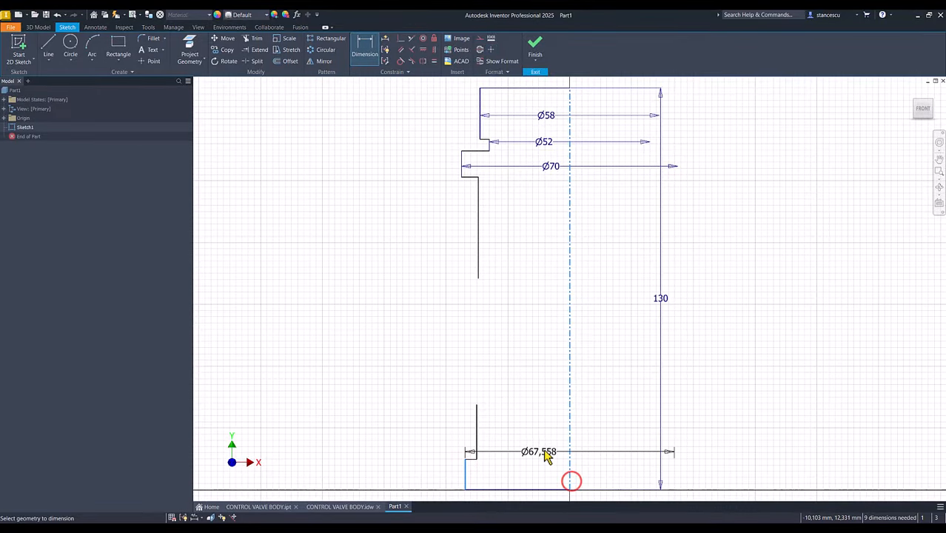
{"action": "middle_click_drag", "start_coordinate": [546, 460], "coordinate": [554, 351]}
{"action": "left_click", "coordinate": [564, 419]}
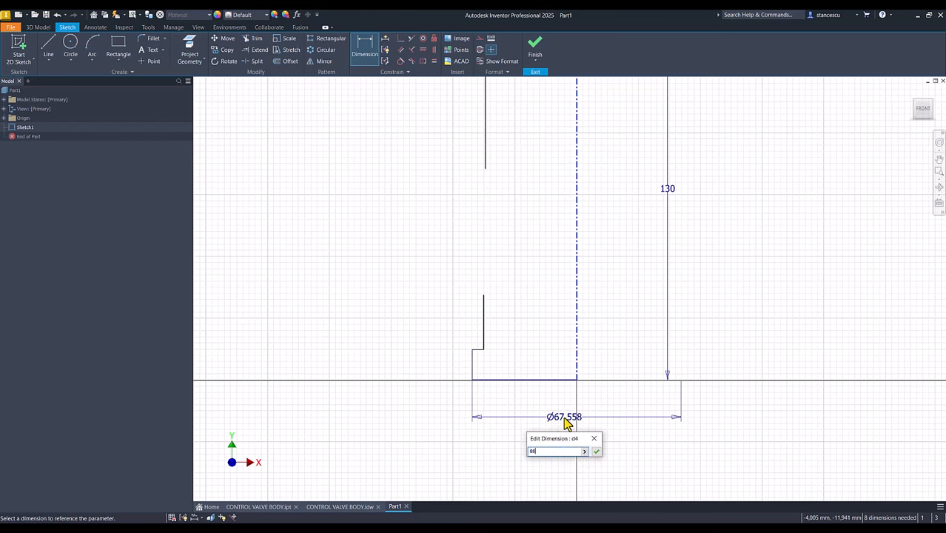
{"action": "key", "text": "Return"}
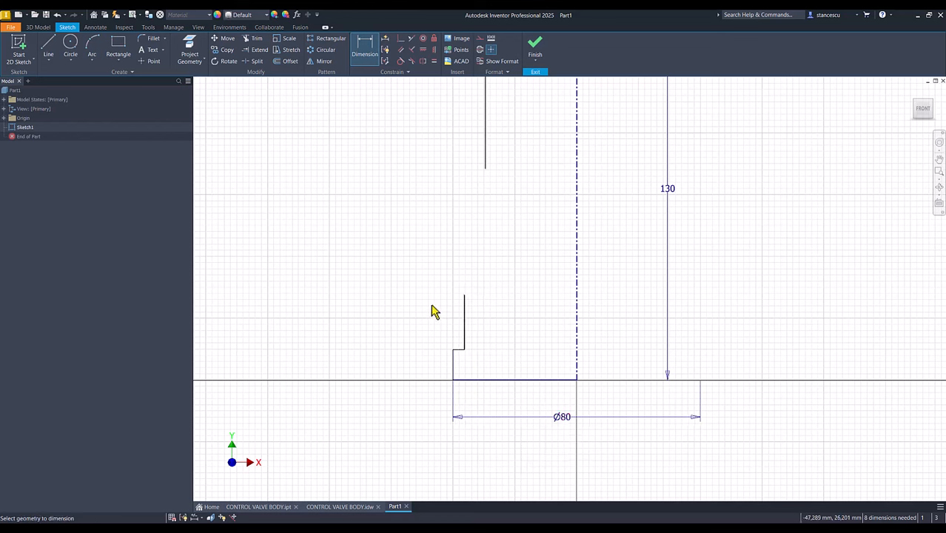
Dimension the height of the base's outer vertical line as 11 mm
{"action": "left_click", "coordinate": [454, 366]}
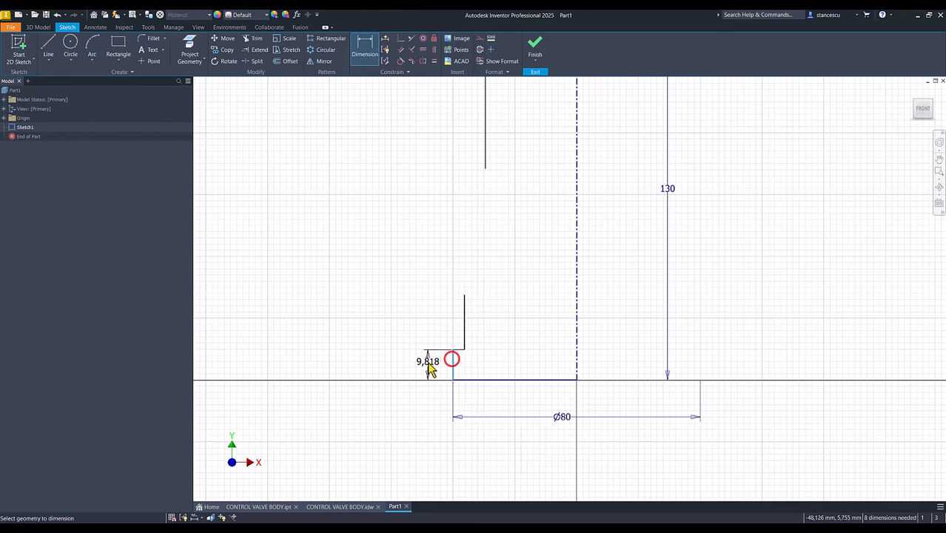
{"action": "left_click", "coordinate": [428, 367]}
{"action": "type", "text": "11"}
{"action": "key", "text": "Return"}
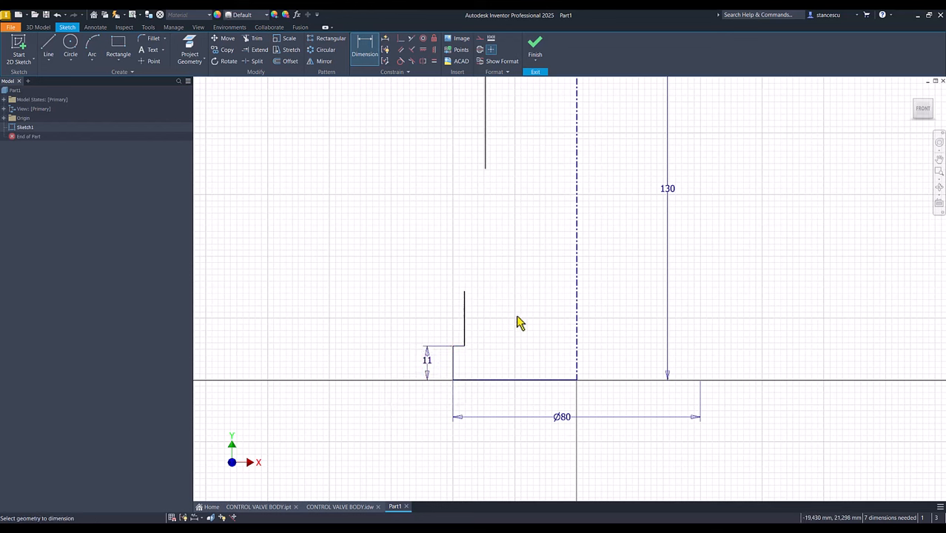
Dimension the vertical line above the base step from the centerline as a 76 mm diameter
{"action": "left_click", "coordinate": [464, 333]}
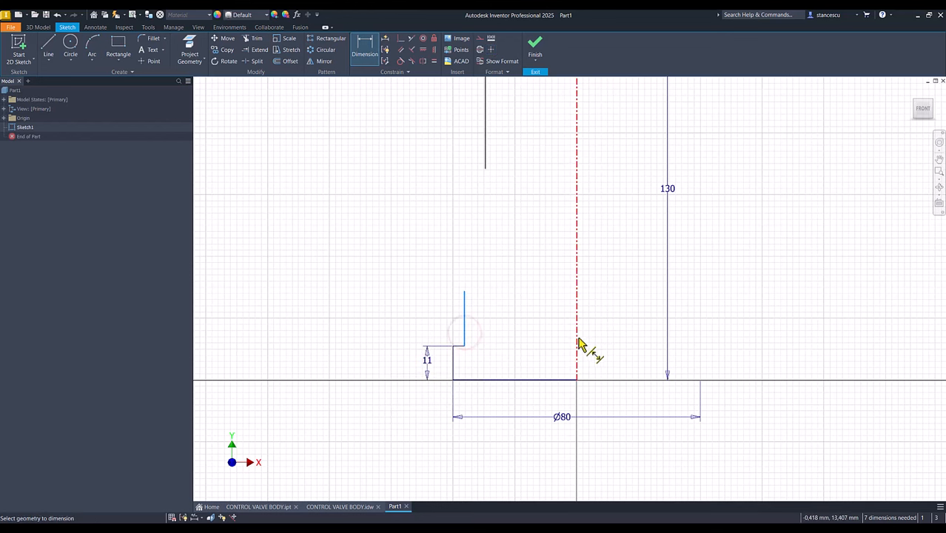
{"action": "left_click", "coordinate": [579, 337]}
{"action": "left_click", "coordinate": [540, 331]}
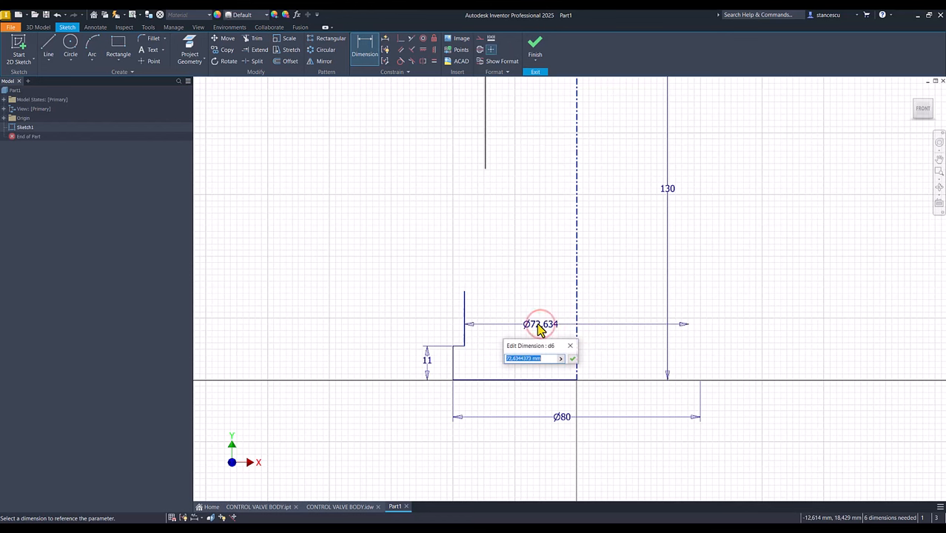
{"action": "type", "text": "76"}
{"action": "key", "text": "Return"}
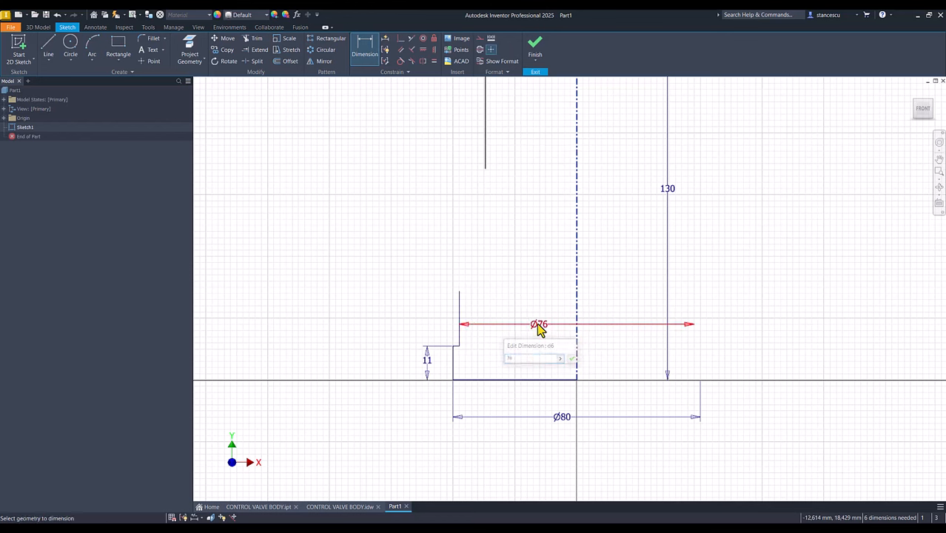
Check the valve body drawing and draw an outward-bulging arc of 34 mm radius between the upper and lower open vertical lines
{"action": "key", "text": "Home"}
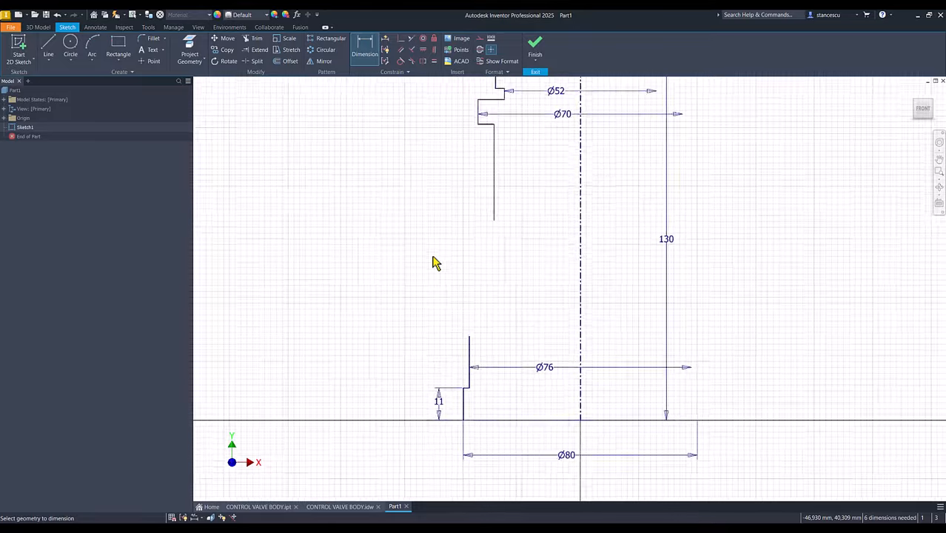
{"action": "left_click", "coordinate": [339, 506]}
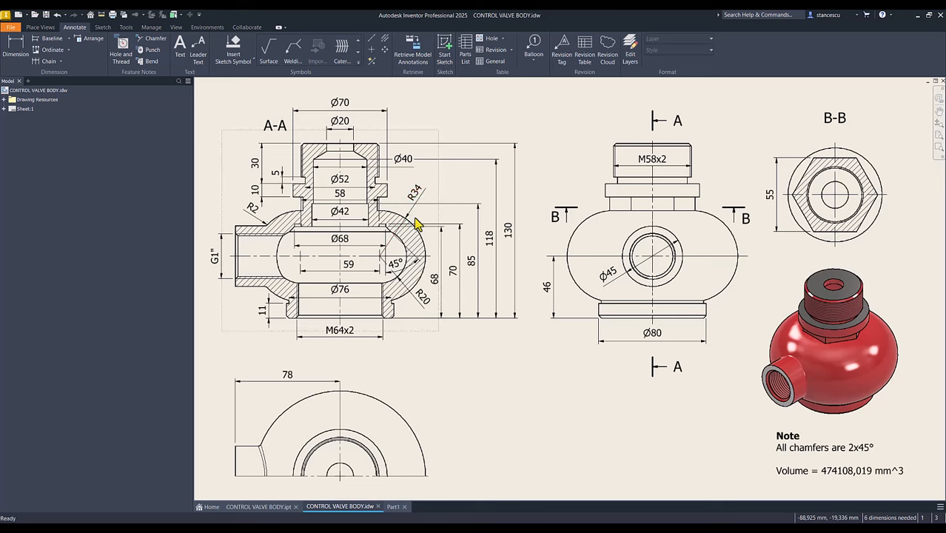
{"action": "left_click", "coordinate": [394, 508]}
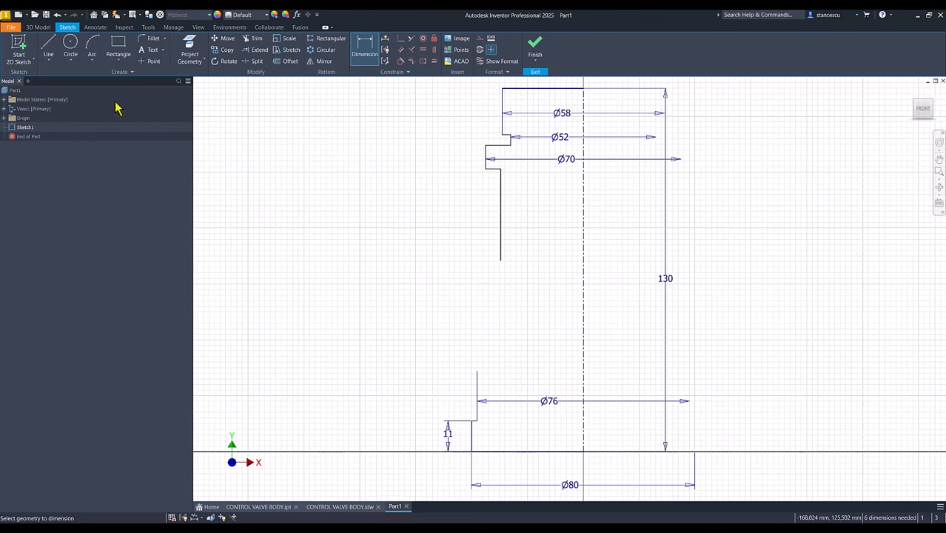
{"action": "left_click", "coordinate": [92, 47]}
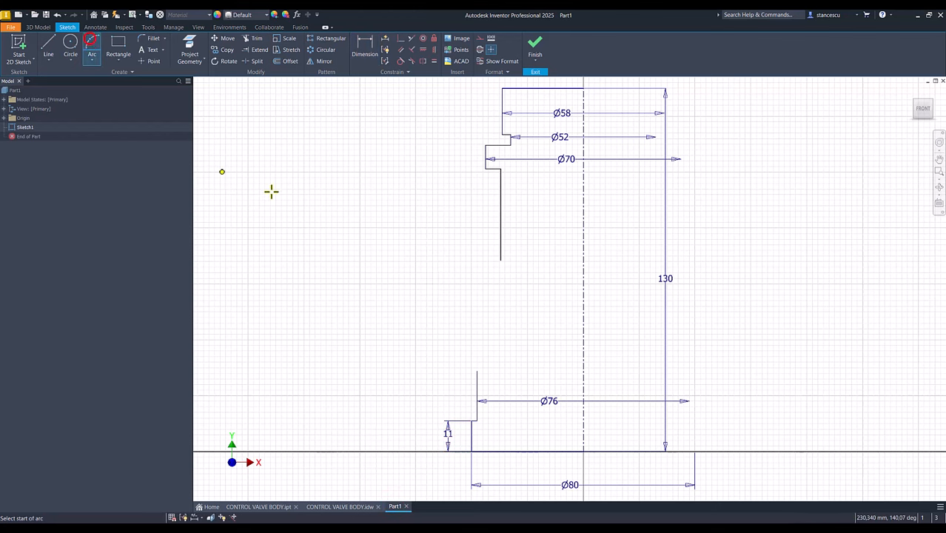
{"action": "left_click", "coordinate": [500, 231]}
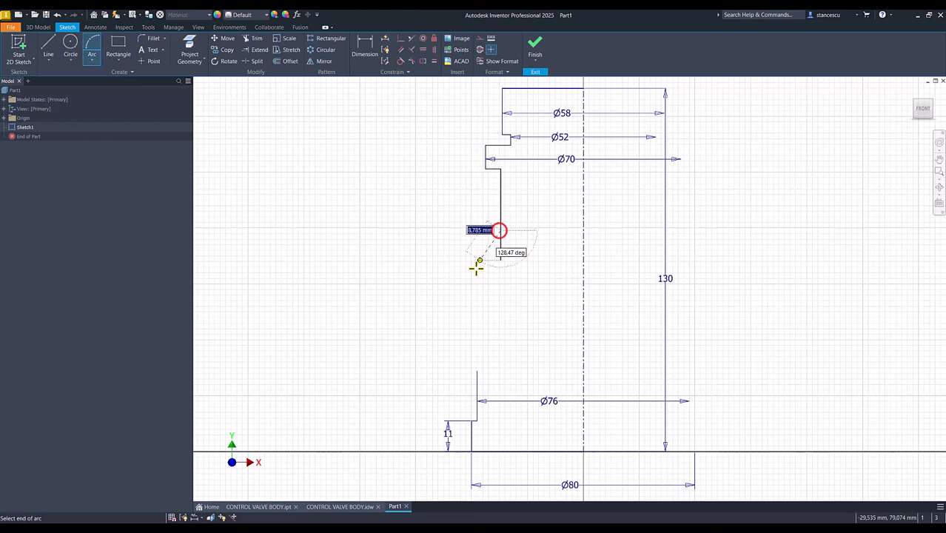
{"action": "left_click", "coordinate": [478, 391]}
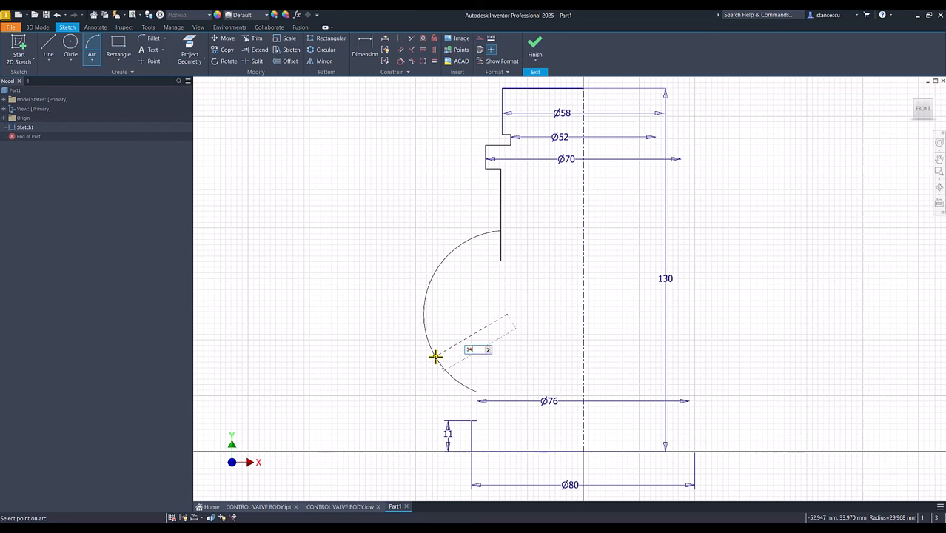
{"action": "type", "text": "34"}
{"action": "key", "text": "Return"}
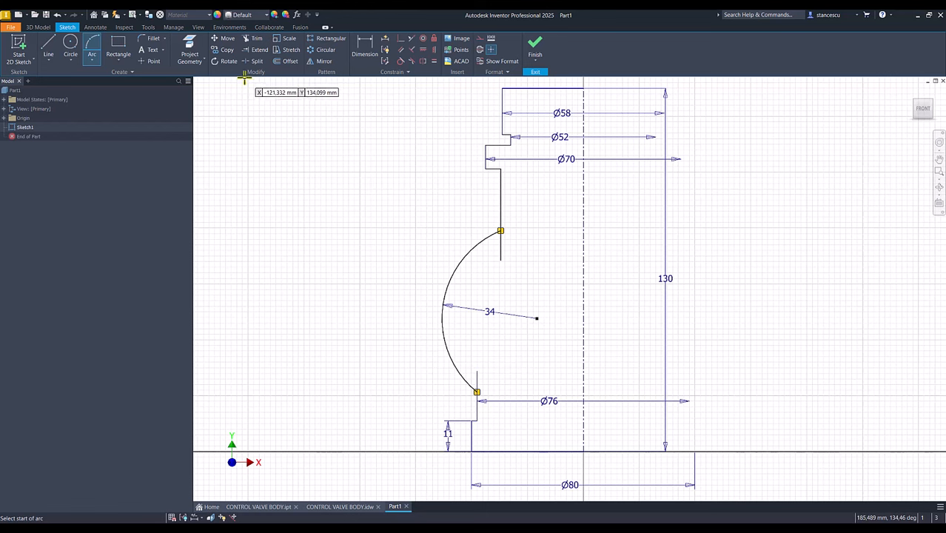
Trim the ends of the two vertical lines that extend past the arc
{"action": "left_click", "coordinate": [259, 41]}
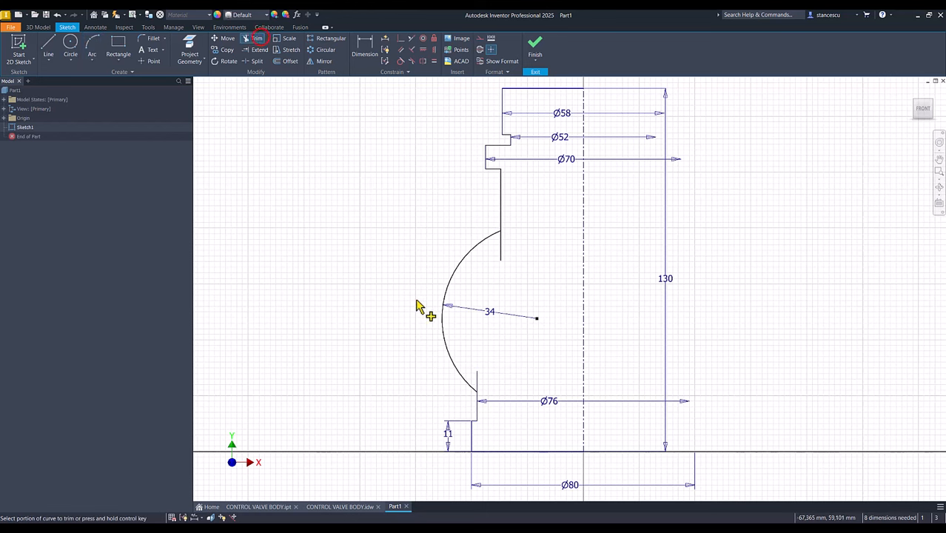
{"action": "left_click", "coordinate": [479, 381]}
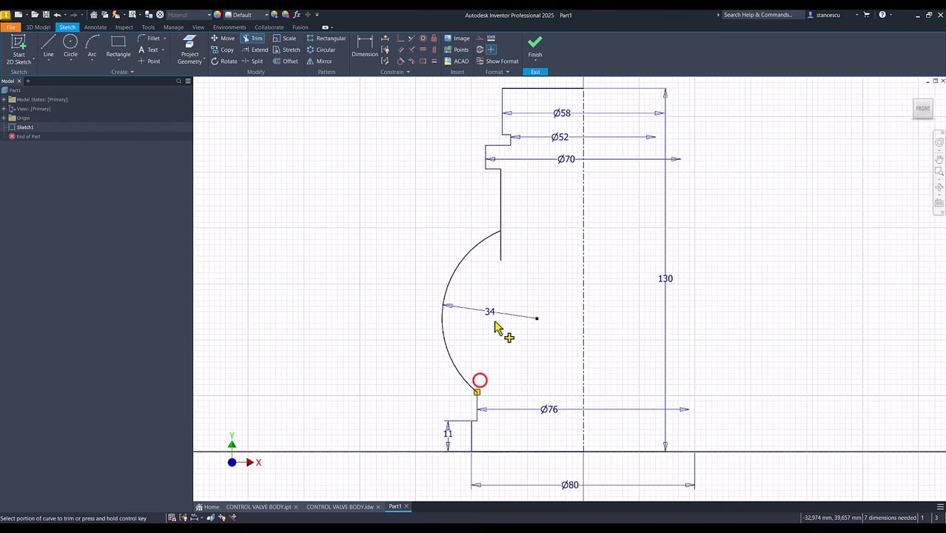
{"action": "left_click", "coordinate": [502, 255]}
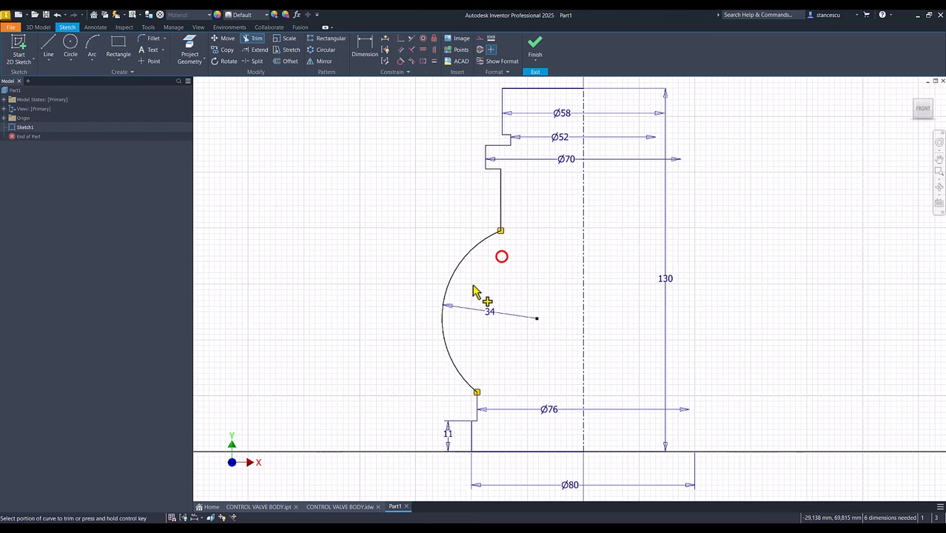
Check the valve body drawing and dimension the arc's center 46 mm above the profile's bottom line
{"action": "left_click", "coordinate": [340, 506]}
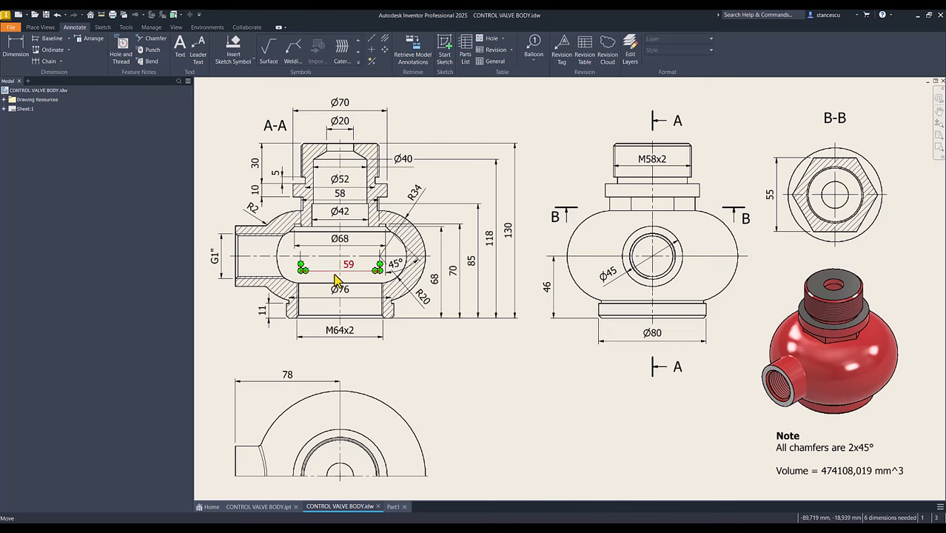
{"action": "left_click", "coordinate": [394, 507]}
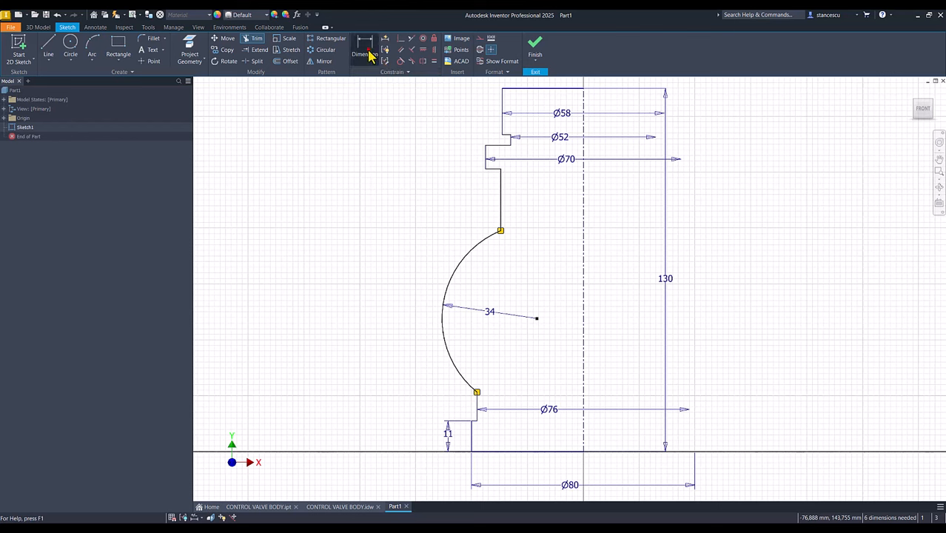
{"action": "left_click", "coordinate": [367, 52]}
{"action": "left_click", "coordinate": [538, 320]}
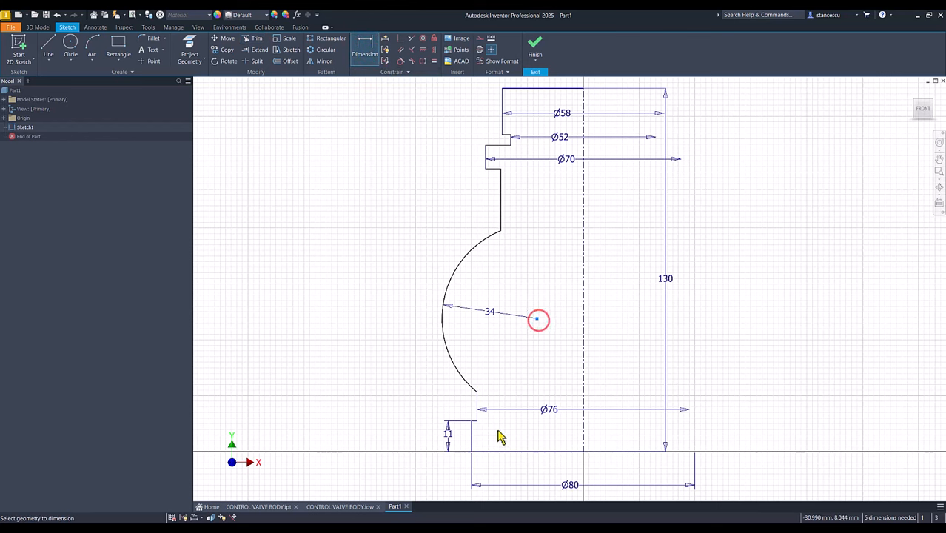
{"action": "left_click", "coordinate": [499, 451]}
{"action": "left_click", "coordinate": [363, 416]}
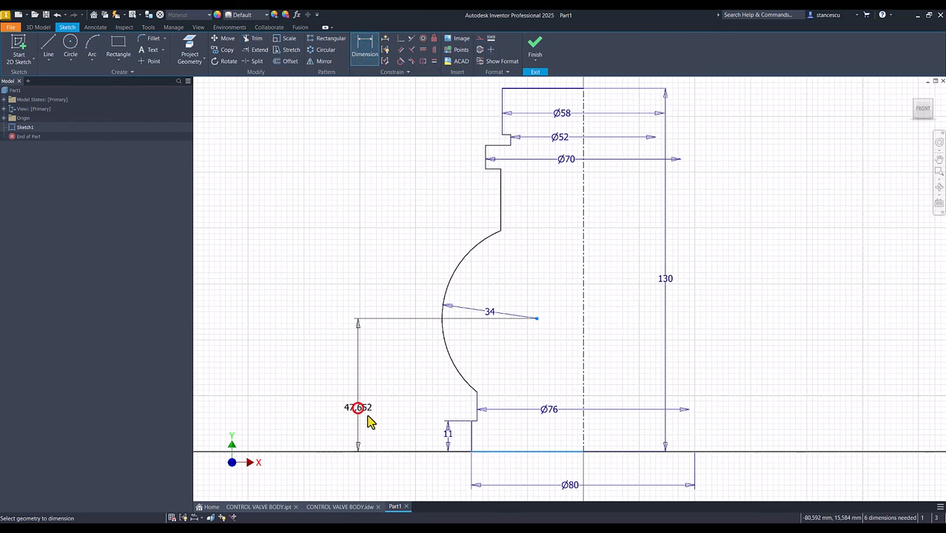
{"action": "type", "text": "46"}
{"action": "key", "text": "Return"}
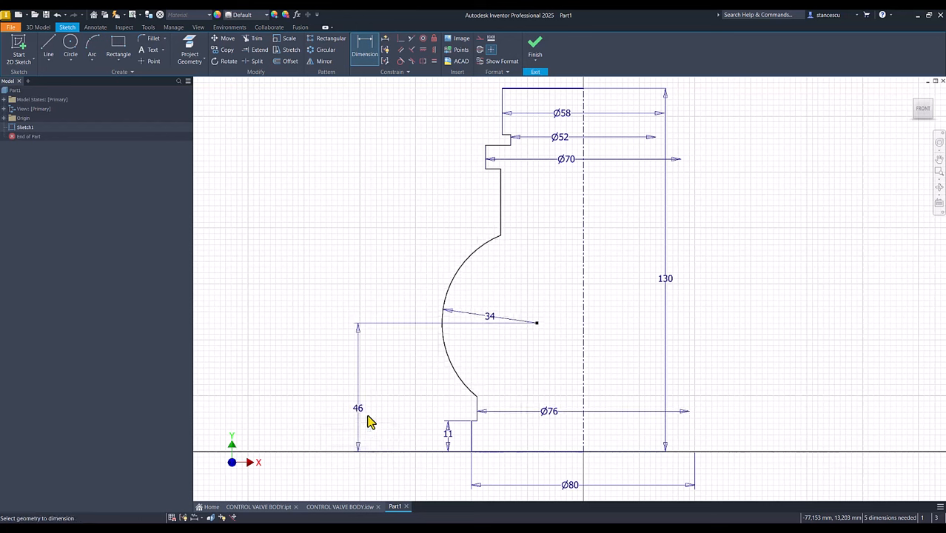
Dimension the arc's center point from the centerline as a 59 mm diameter and leave the Dimension command
{"action": "left_click", "coordinate": [537, 323]}
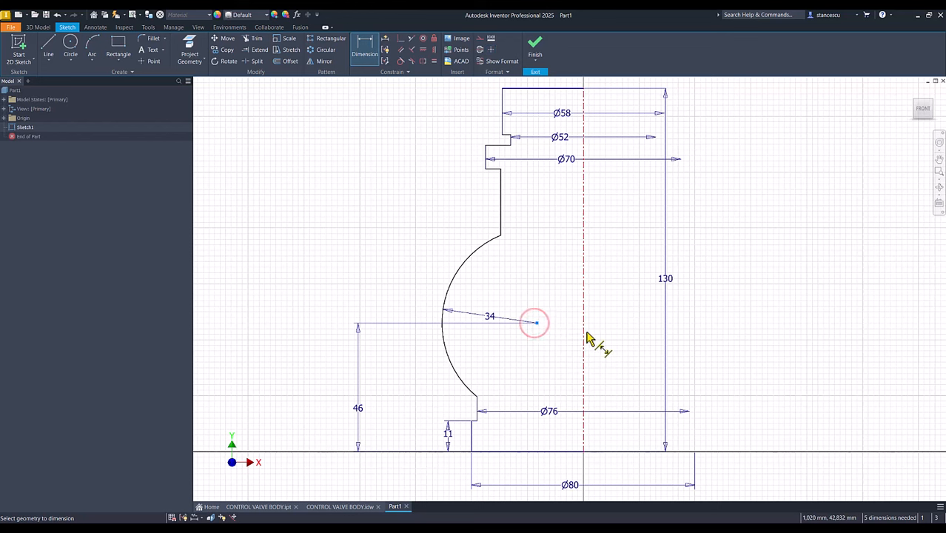
{"action": "left_click", "coordinate": [585, 330]}
{"action": "left_click", "coordinate": [573, 295]}
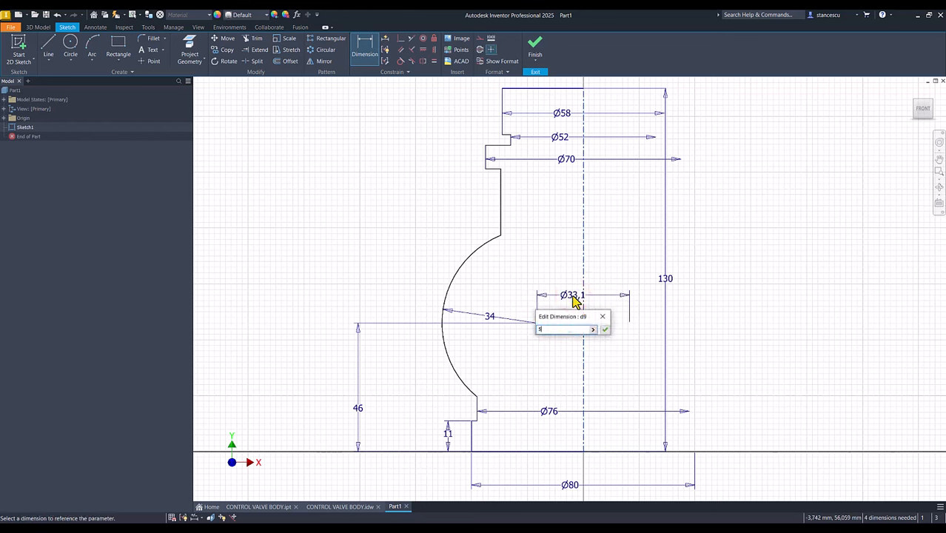
{"action": "key", "text": "Return"}
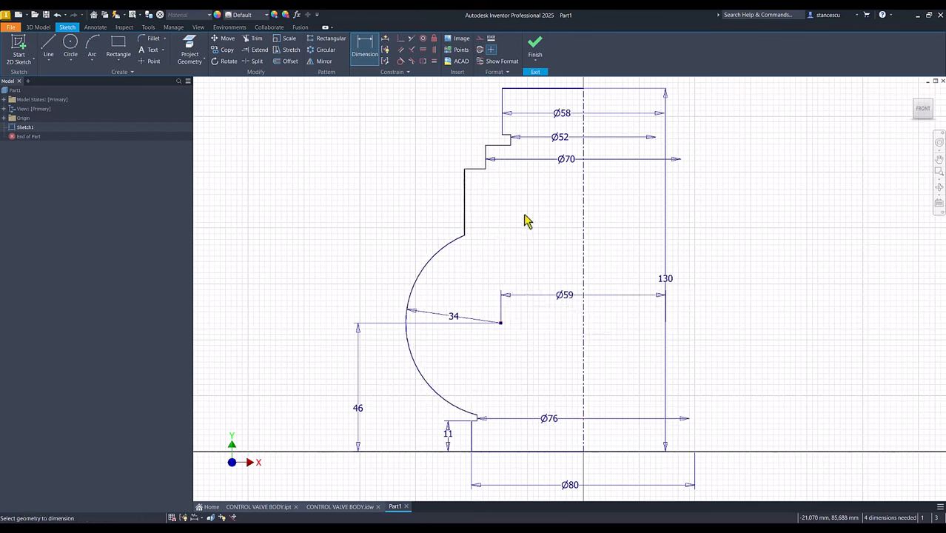
{"action": "key", "text": "Escape"}
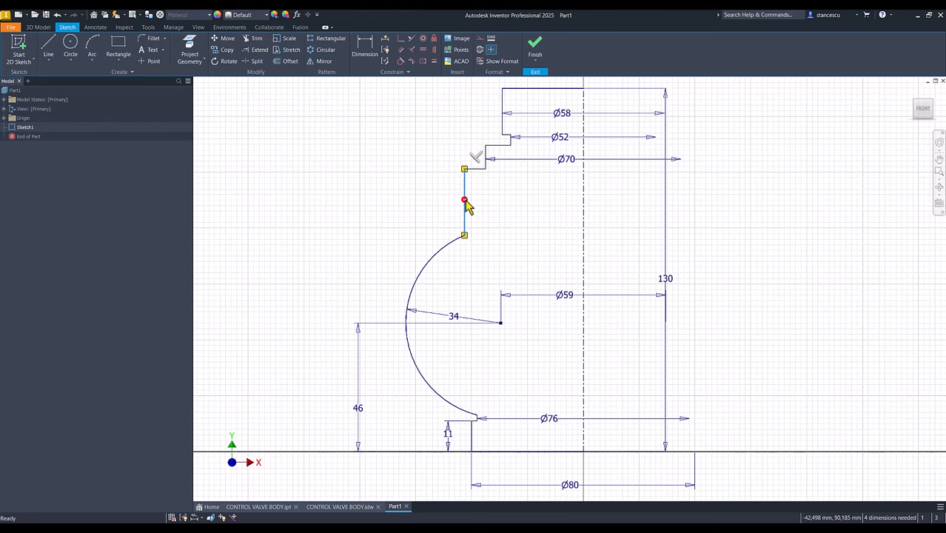
Move the vertical neck line above the arc closer to the centerline and dimension it from the centerline as a 65 mm diameter
{"action": "mouse_move", "coordinate": [466, 206]}
{"action": "left_mouse_down"}
{"action": "mouse_move", "coordinate": [549, 211]}
{"action": "mouse_move", "coordinate": [498, 203]}
{"action": "left_mouse_up"}
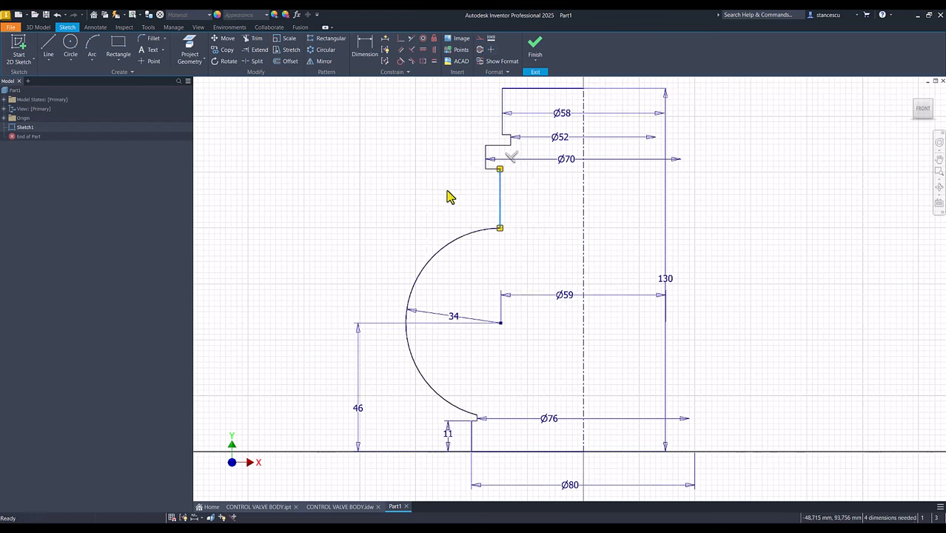
{"action": "left_click", "coordinate": [364, 48]}
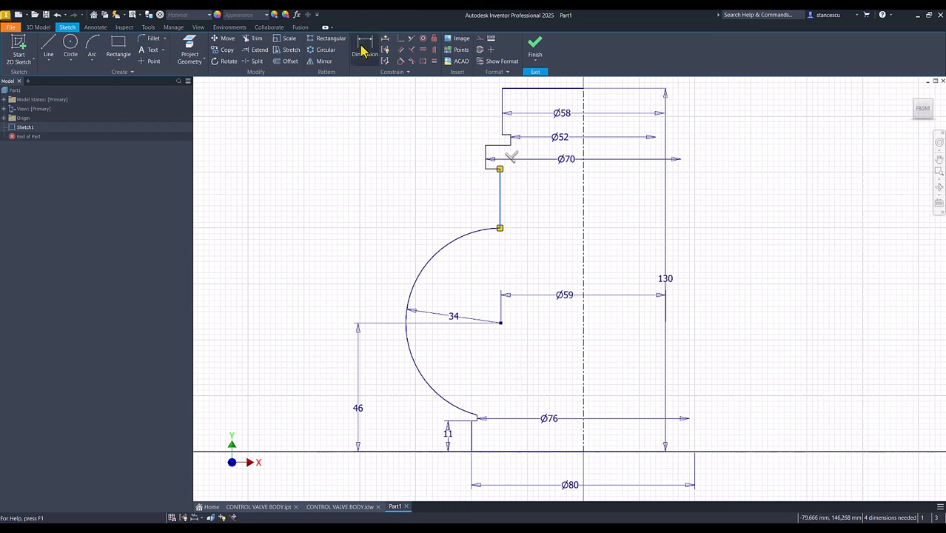
{"action": "left_click", "coordinate": [501, 210]}
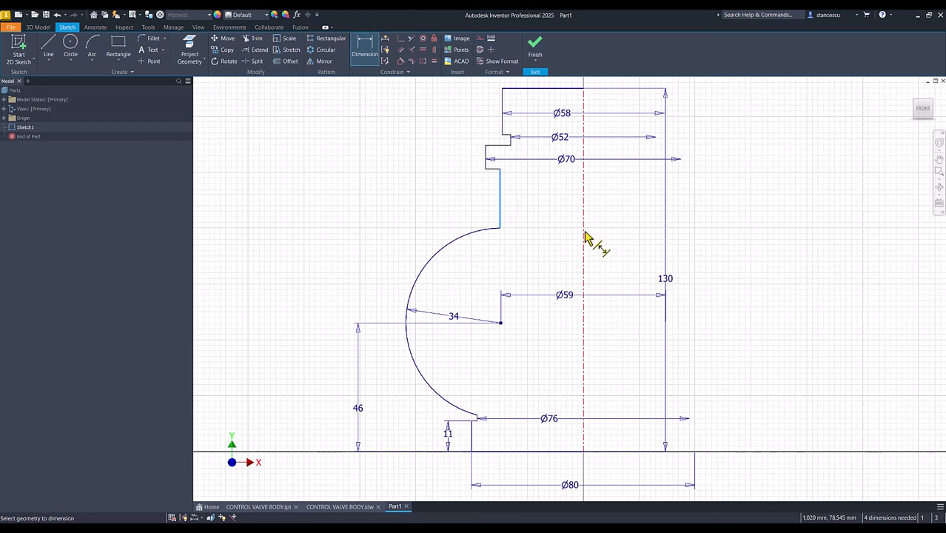
{"action": "left_click", "coordinate": [585, 234]}
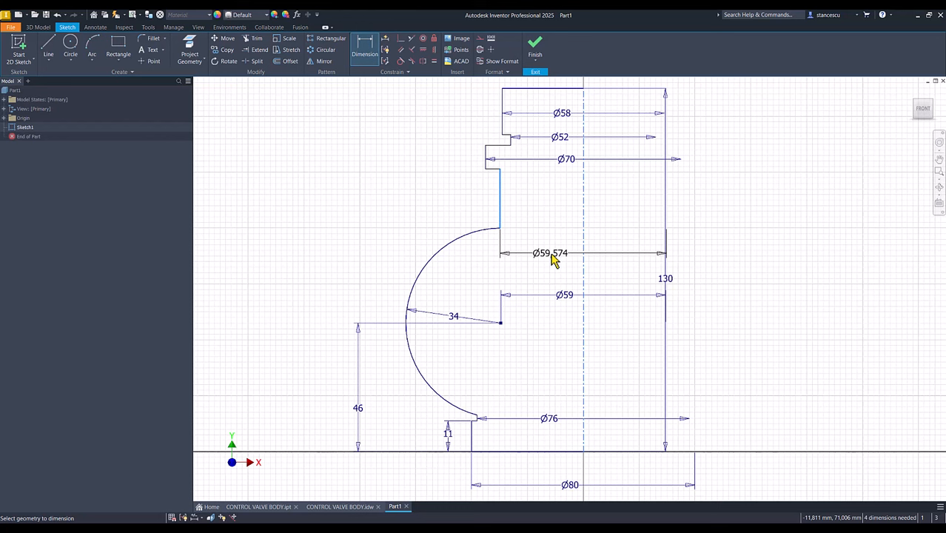
{"action": "left_click", "coordinate": [551, 254]}
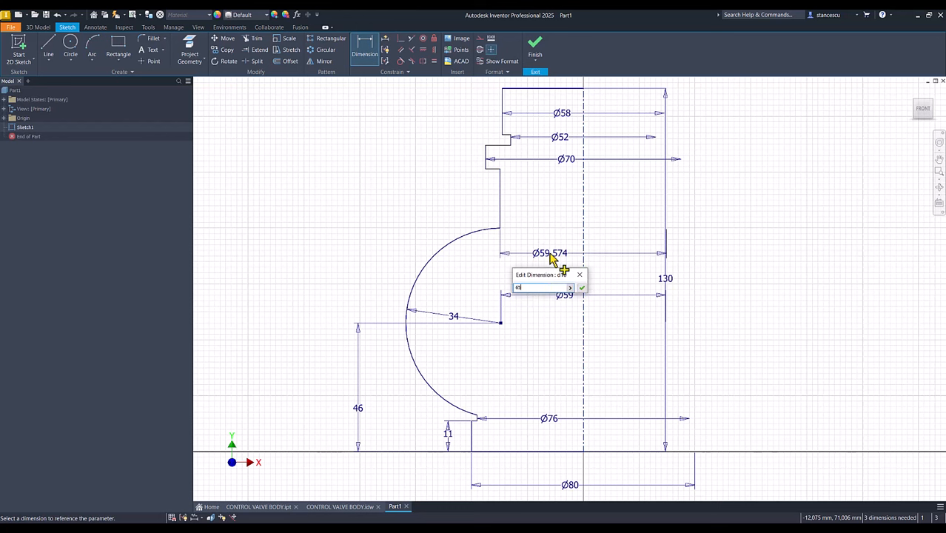
{"action": "type", "text": "65"}
{"action": "key", "text": "Return"}
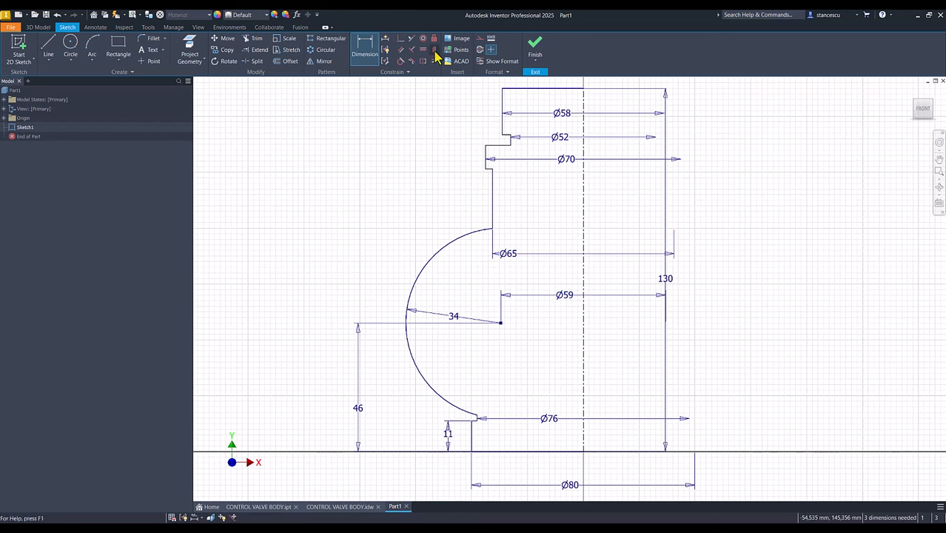
Dimension the distance from the profile's top line down to the collar's upper edge as 30 mm and leave the Dimension command
{"action": "left_click", "coordinate": [508, 89]}
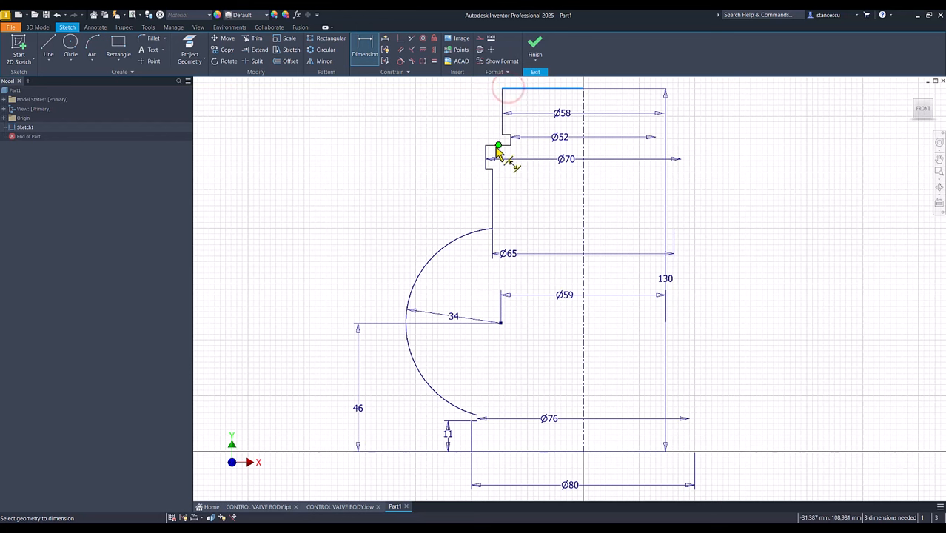
{"action": "left_click", "coordinate": [491, 145]}
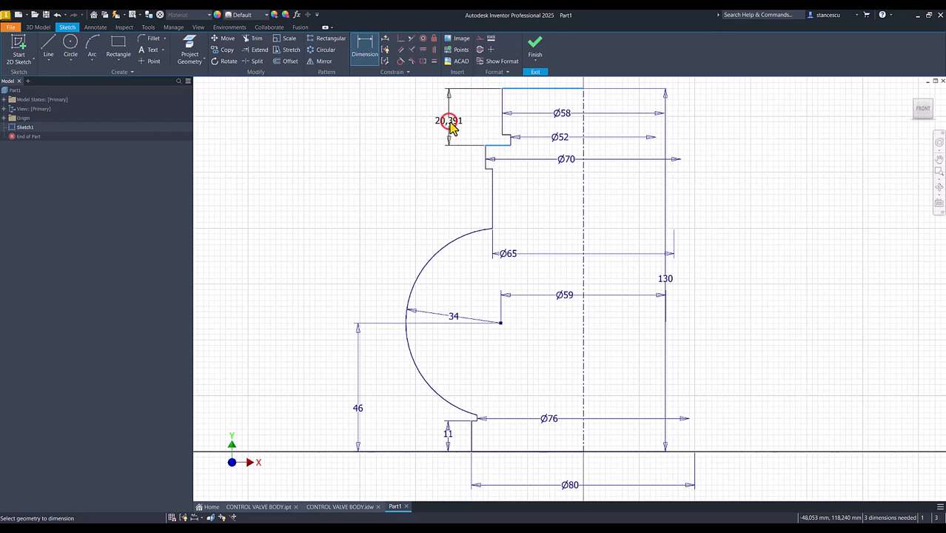
{"action": "left_click", "coordinate": [449, 121]}
{"action": "type", "text": "30"}
{"action": "key", "text": "Return"}
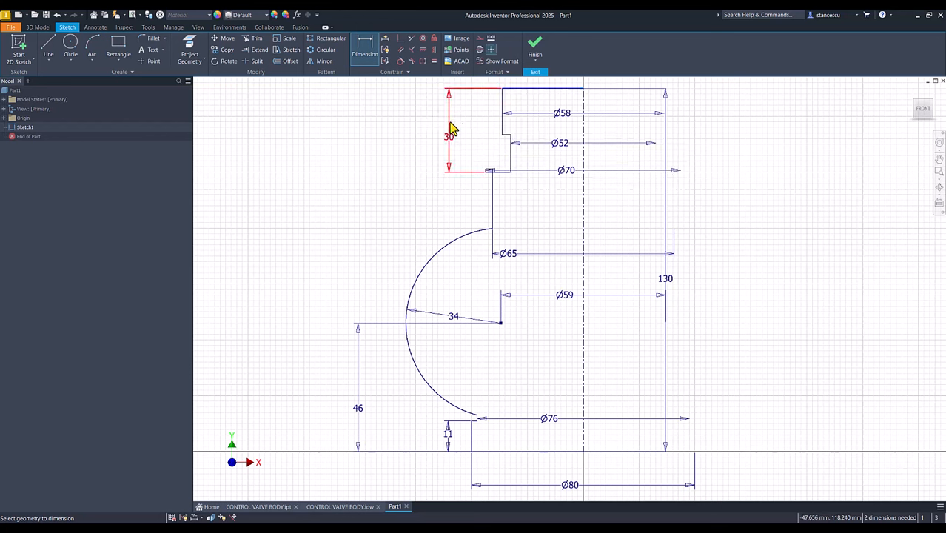
{"action": "key", "text": "Escape"}
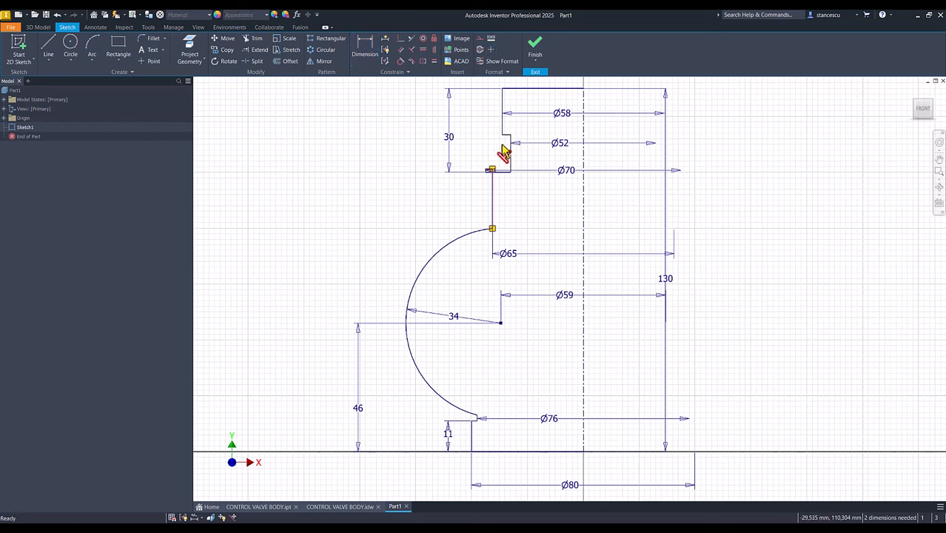
Move the short horizontal line at the head of the 65 mm neck down below the collar's upper edge to restore the collar step
{"action": "left_click", "coordinate": [504, 151]}
{"action": "left_click", "coordinate": [529, 158]}
{"action": "scroll", "coordinate": [478, 189], "scroll_direction": "up", "scroll_amount": 3}
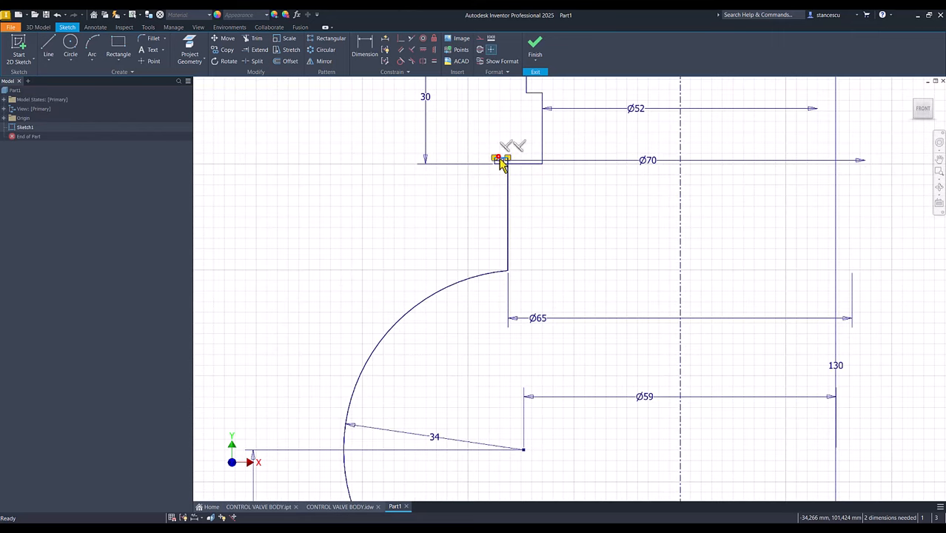
{"action": "left_click_drag", "start_coordinate": [500, 158], "coordinate": [500, 197]}
{"action": "left_click", "coordinate": [555, 207]}
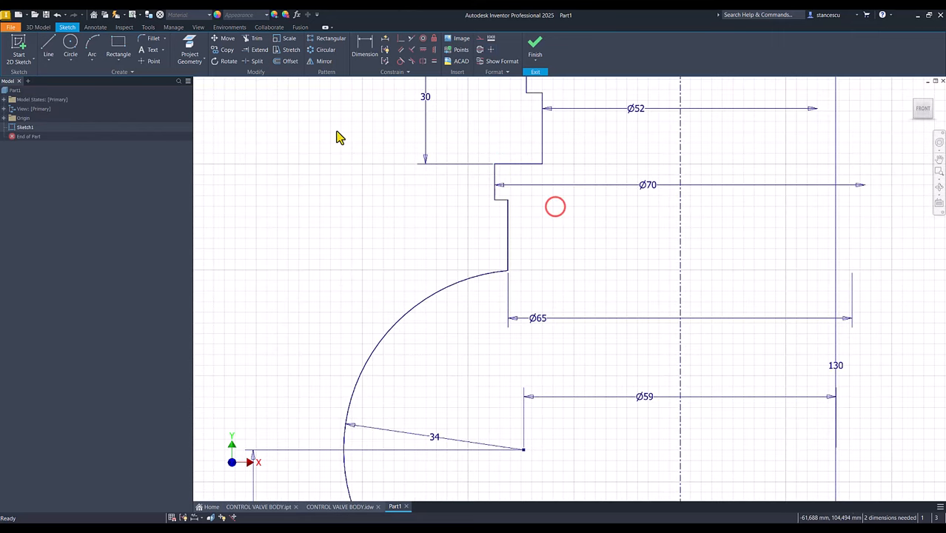
Dimension the height of the 52 mm diameter groove above the collar as 5 mm
{"action": "left_click", "coordinate": [365, 42]}
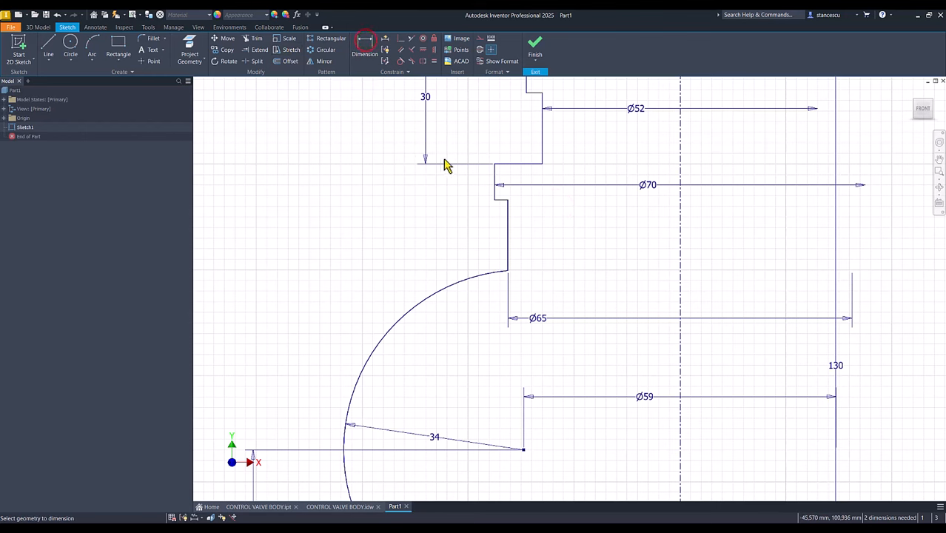
{"action": "scroll", "coordinate": [500, 146], "scroll_direction": "up", "scroll_amount": 2}
{"action": "middle_click_drag", "start_coordinate": [501, 152], "coordinate": [509, 220]}
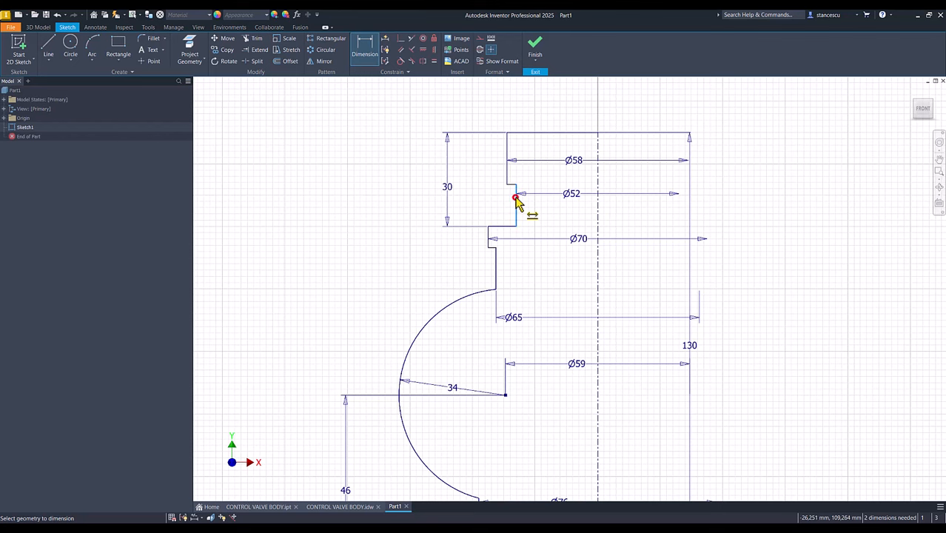
{"action": "left_click", "coordinate": [516, 199]}
{"action": "left_click", "coordinate": [472, 205]}
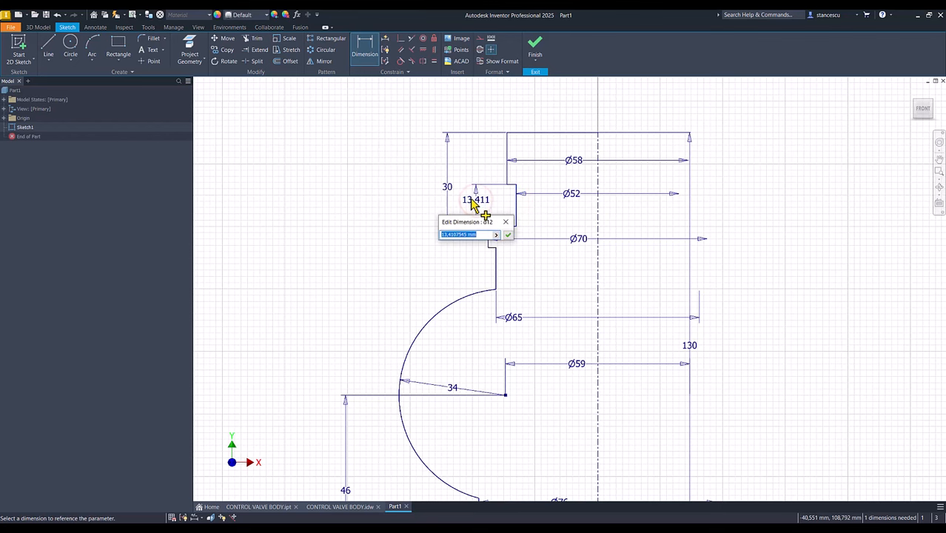
{"action": "key", "text": "Return"}
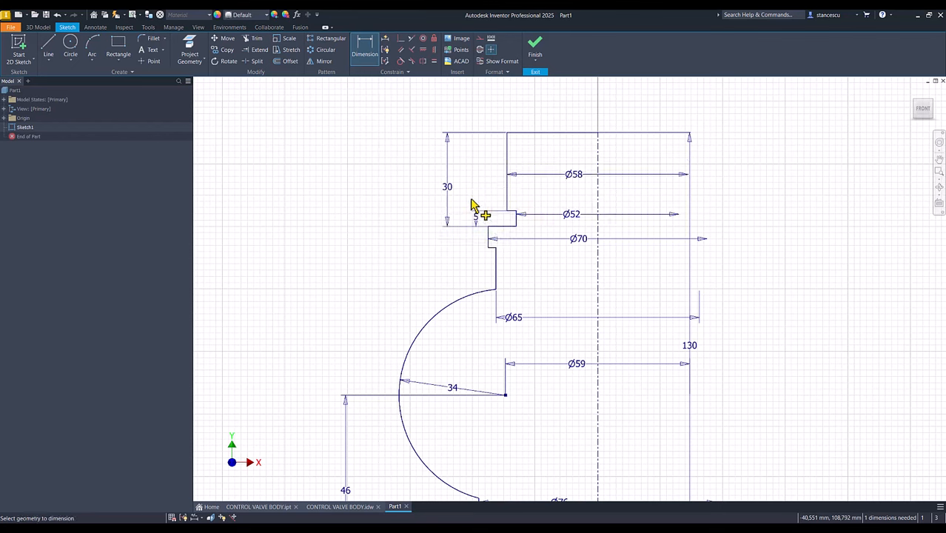
Dimension the height of the 70 mm diameter collar as 10 mm
{"action": "left_click", "coordinate": [490, 231]}
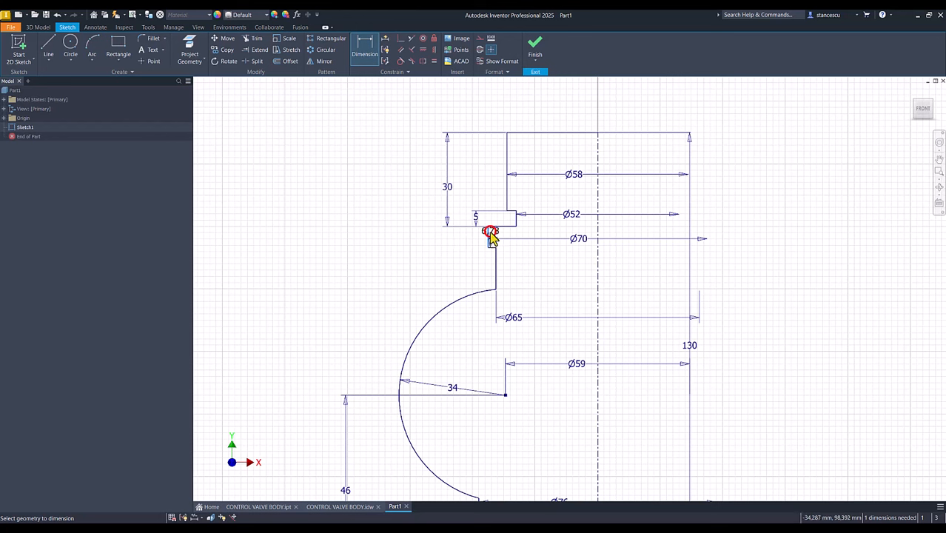
{"action": "left_click", "coordinate": [462, 251]}
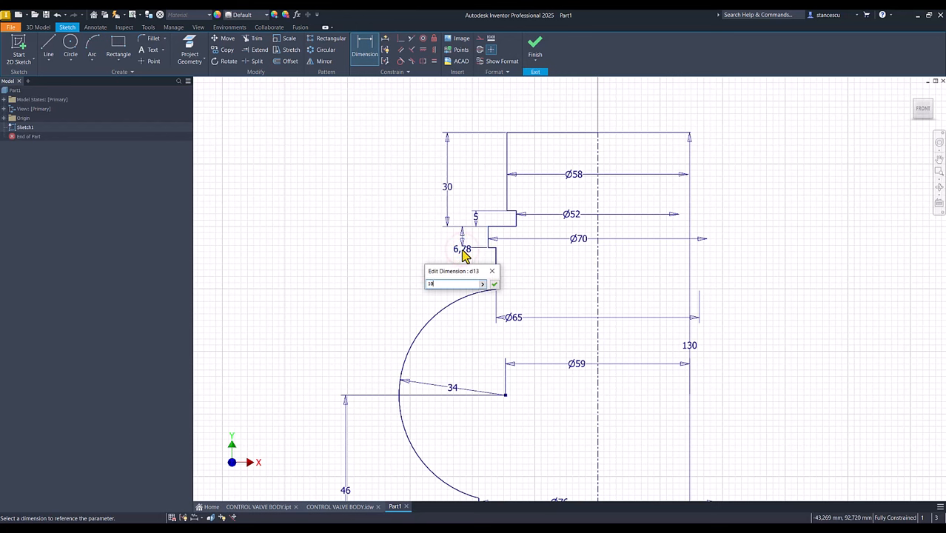
{"action": "type", "text": "10"}
{"action": "key", "text": "Return"}
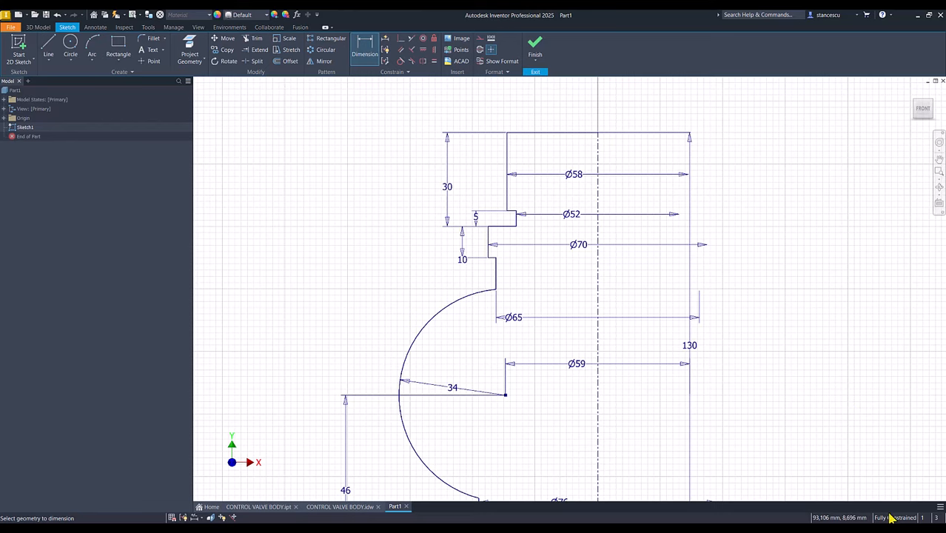
{"action": "middle_click", "coordinate": [757, 354]}
{"action": "middle_click", "coordinate": [758, 354]}
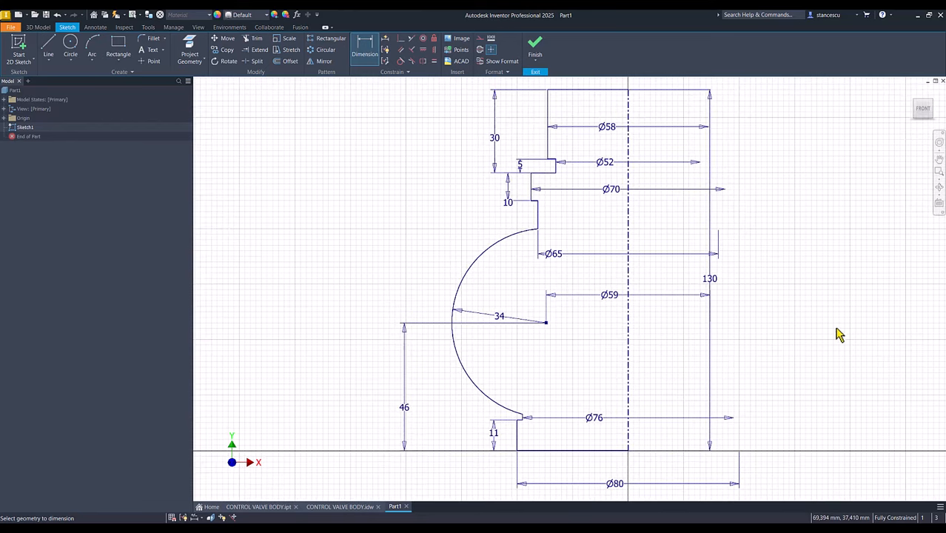
Finish the sketch and revolve the profile 360° around the vertical centerline into a solid body
{"action": "left_click", "coordinate": [533, 50]}
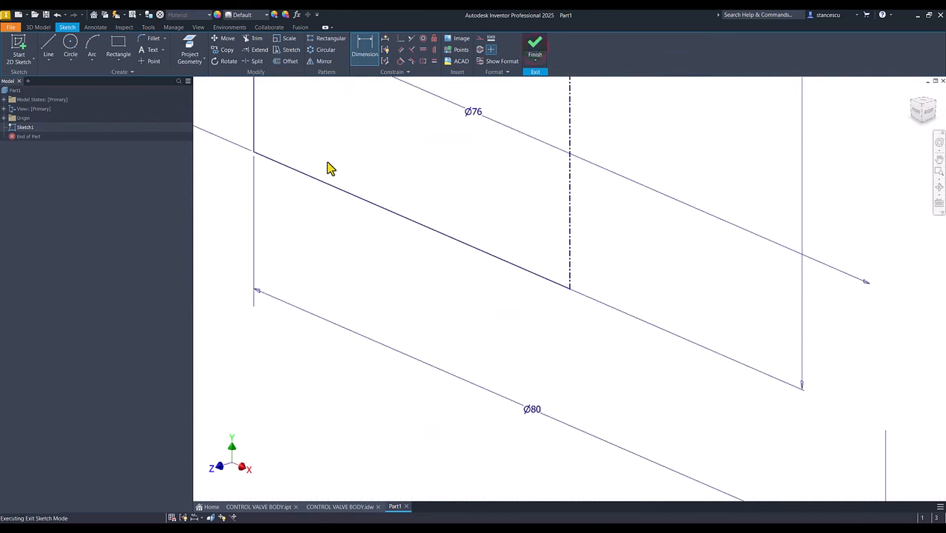
{"action": "key", "text": "F6"}
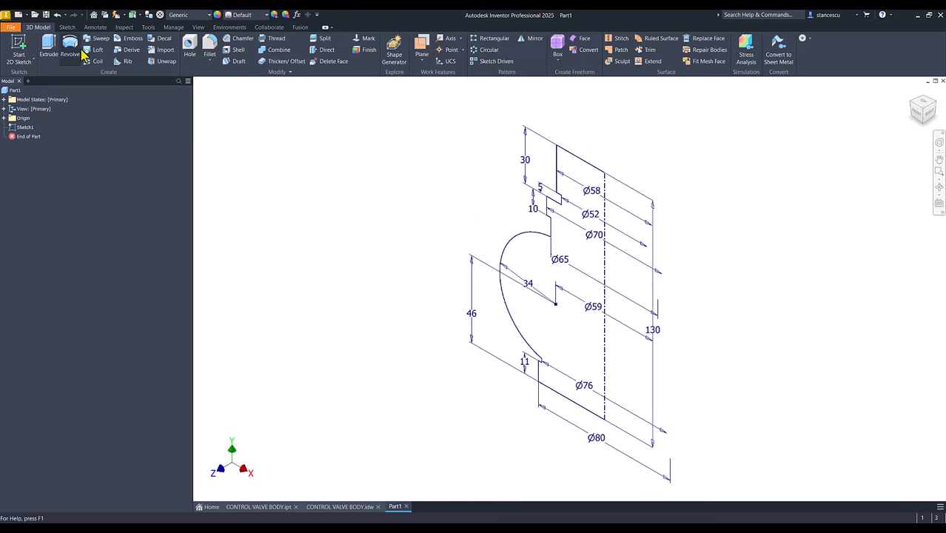
{"action": "left_click", "coordinate": [70, 45]}
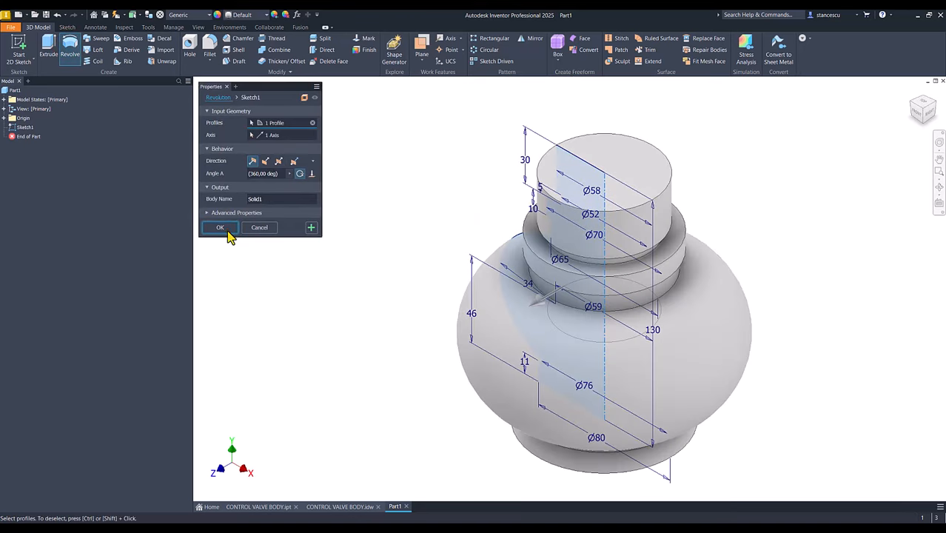
{"action": "left_click", "coordinate": [220, 228]}
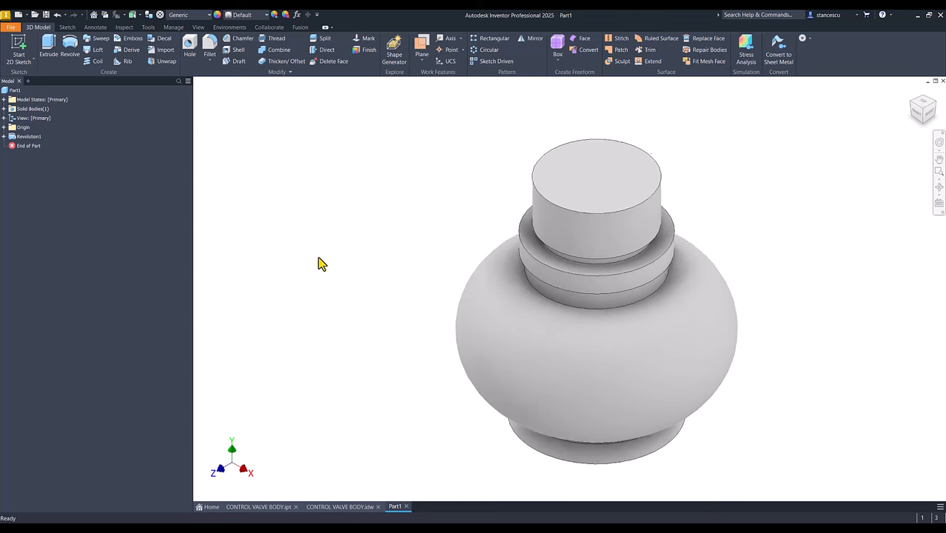
{"action": "key", "text": "F6"}
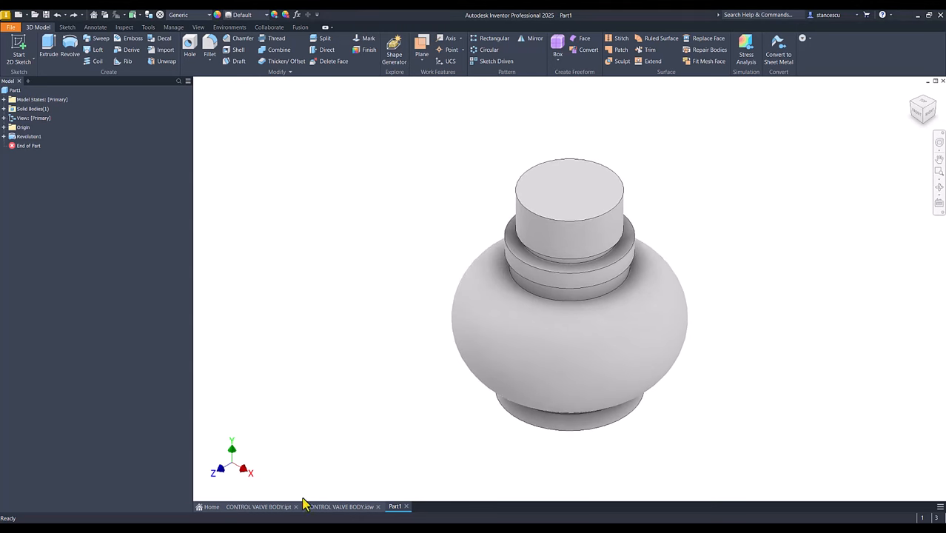
Examine section B-B of the valve body drawing and the hexagonal neck on the finished reference part
{"action": "left_click", "coordinate": [338, 507]}
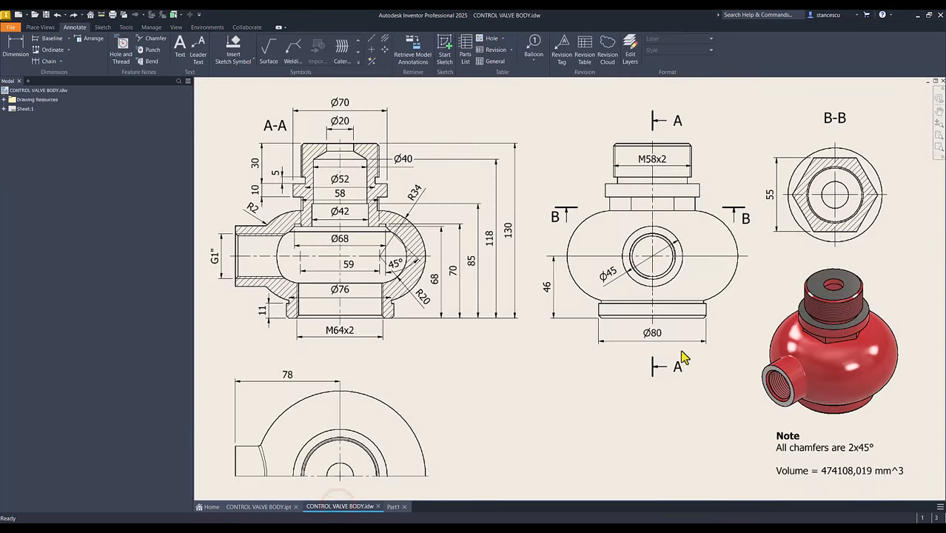
{"action": "left_click", "coordinate": [775, 203]}
{"action": "left_click", "coordinate": [263, 508]}
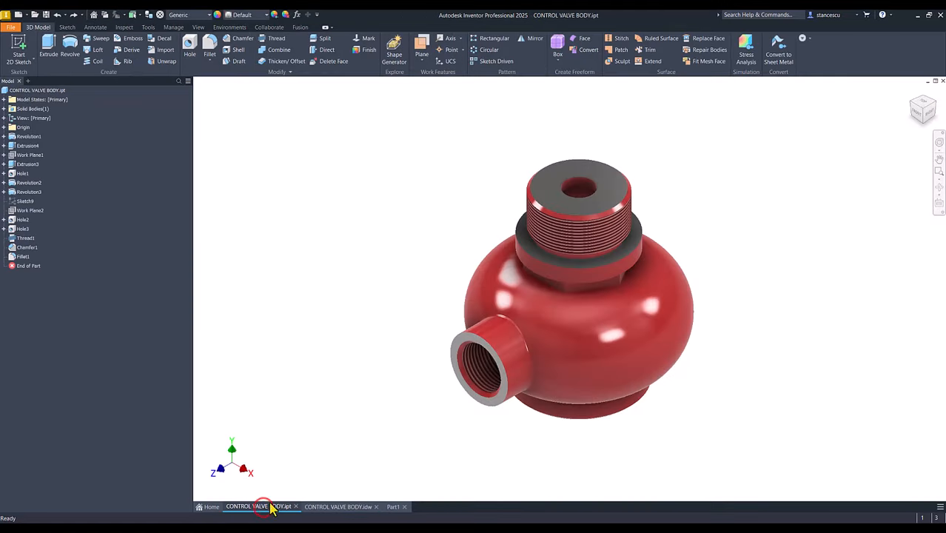
{"action": "left_click", "coordinate": [401, 323]}
{"action": "middle_click_drag", "start_coordinate": [420, 324], "coordinate": [574, 287], "text": "shift"}
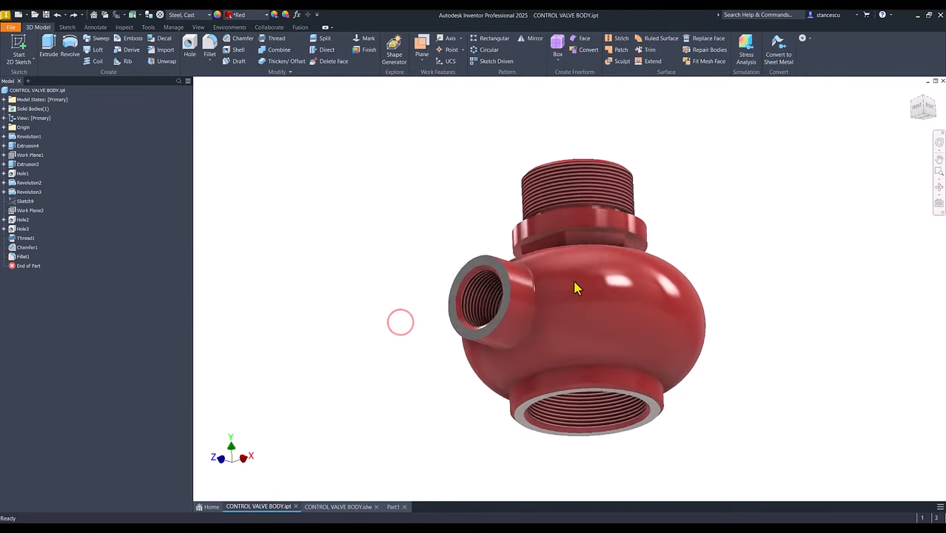
{"action": "scroll", "coordinate": [591, 253], "scroll_direction": "up", "scroll_amount": 6}
{"action": "middle_click_drag", "start_coordinate": [589, 194], "coordinate": [394, 277], "text": "shift"}
{"action": "scroll", "coordinate": [361, 275], "scroll_direction": "down", "scroll_amount": 5}
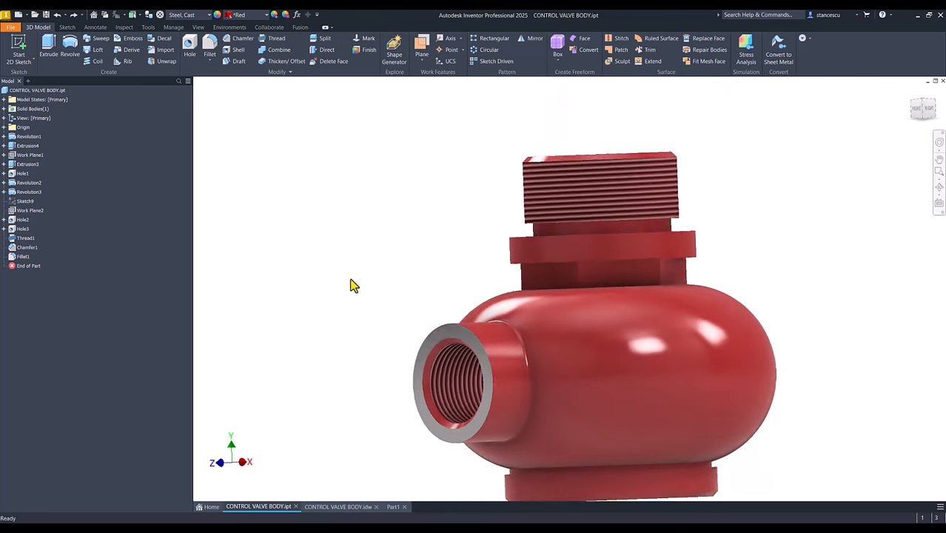
{"action": "left_click", "coordinate": [358, 508]}
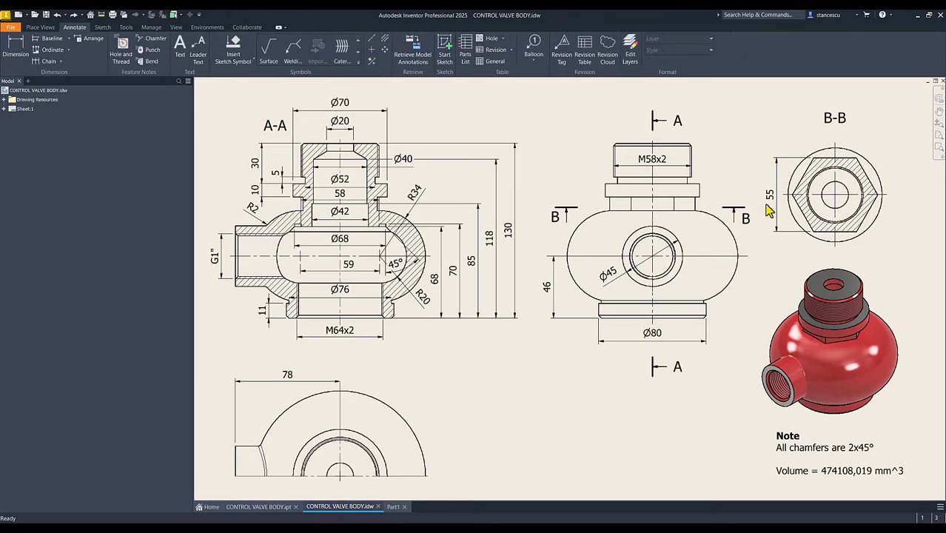
Return to Part1, start a sketch on the underside of the 70 mm collar, and slice the graphics at the sketch plane
{"action": "left_click", "coordinate": [393, 507]}
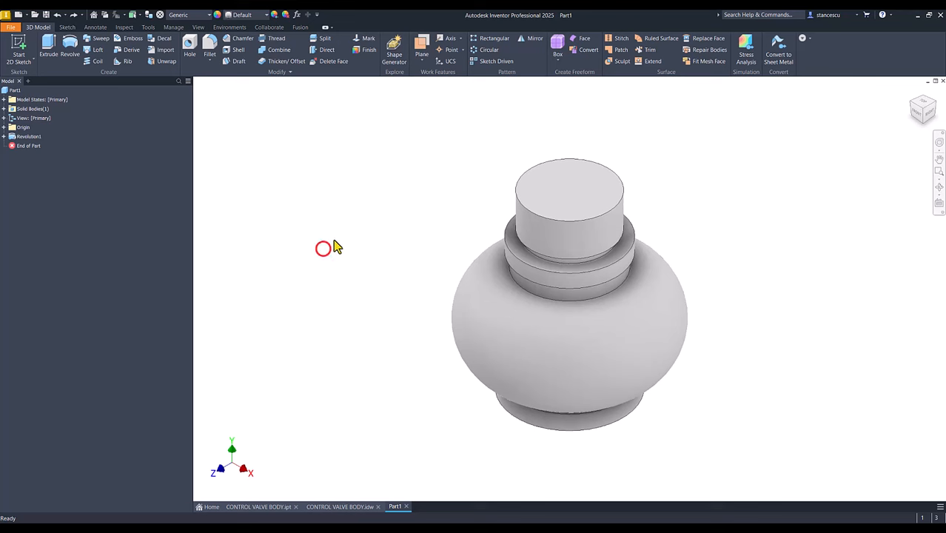
{"action": "middle_click_drag", "start_coordinate": [338, 238], "coordinate": [465, 274], "text": "shift"}
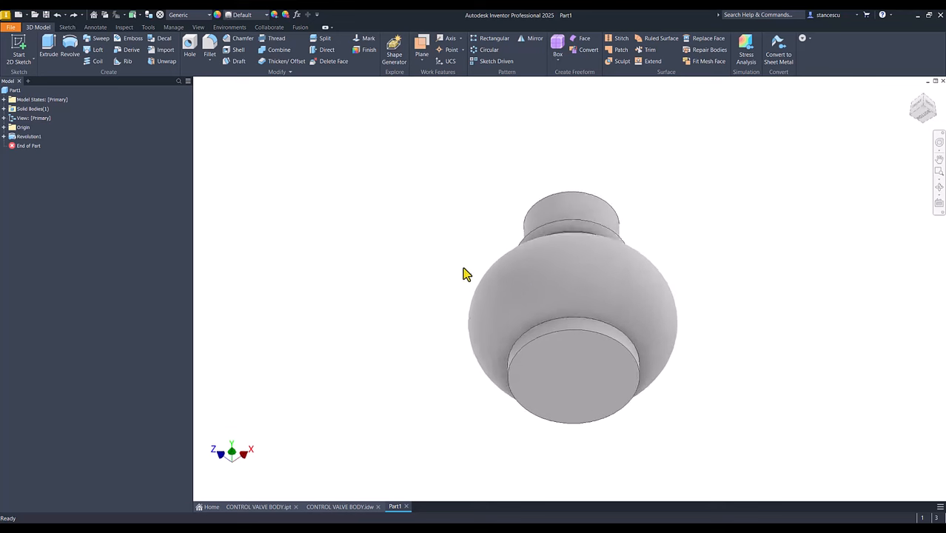
{"action": "scroll", "coordinate": [550, 262], "scroll_direction": "up", "scroll_amount": 6}
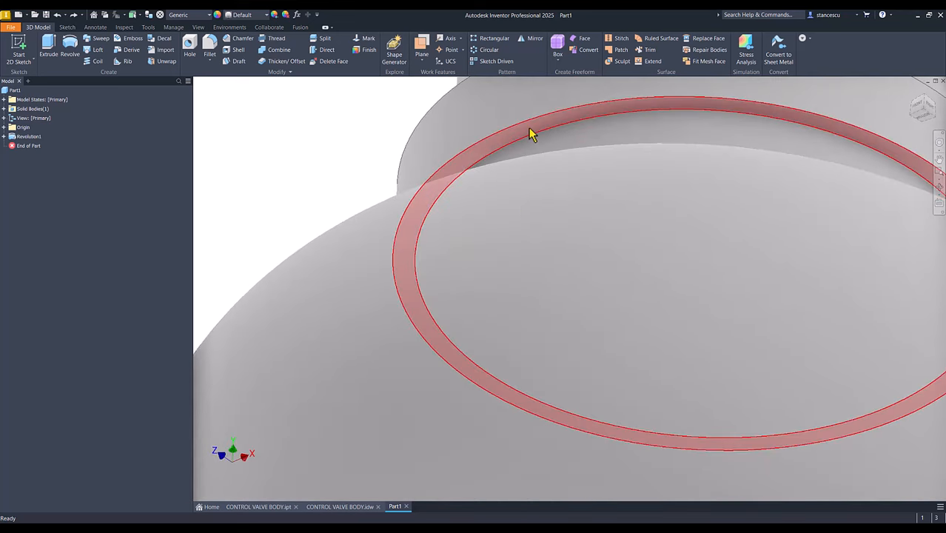
{"action": "left_click", "coordinate": [529, 128]}
{"action": "left_click", "coordinate": [594, 122]}
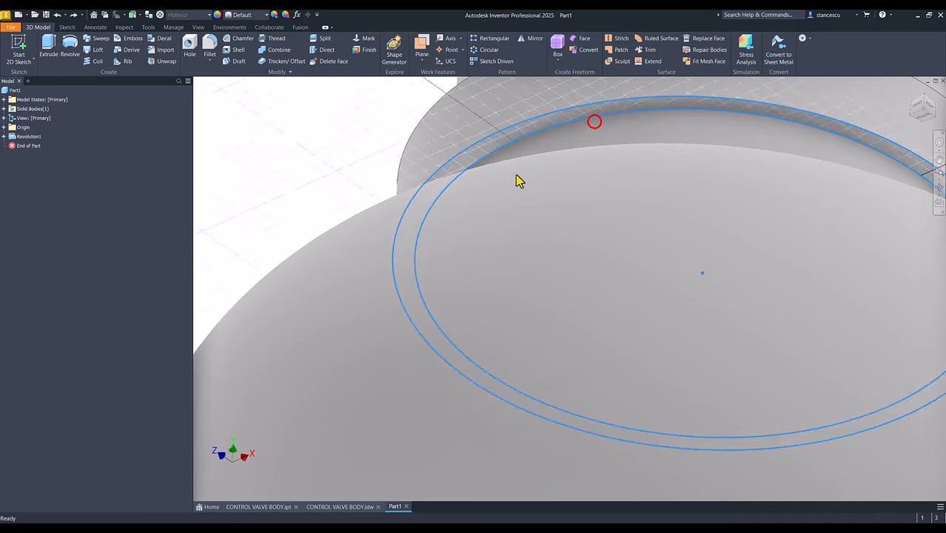
{"action": "key", "text": "F7"}
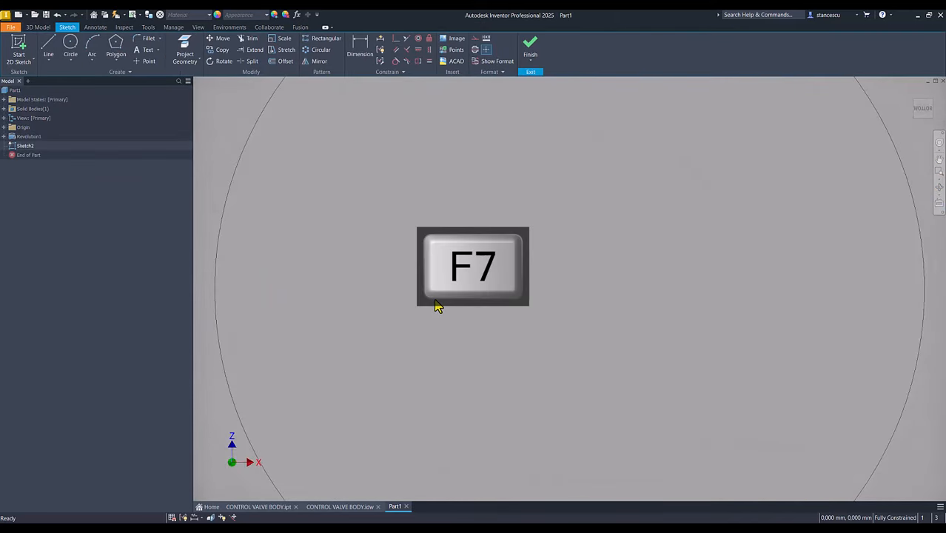
Sketch a six-sided polygon about 42 mm across flats, centered on the sketch origin, and constrain its lower side horizontal
{"action": "scroll", "coordinate": [437, 303], "scroll_direction": "down", "scroll_amount": 5}
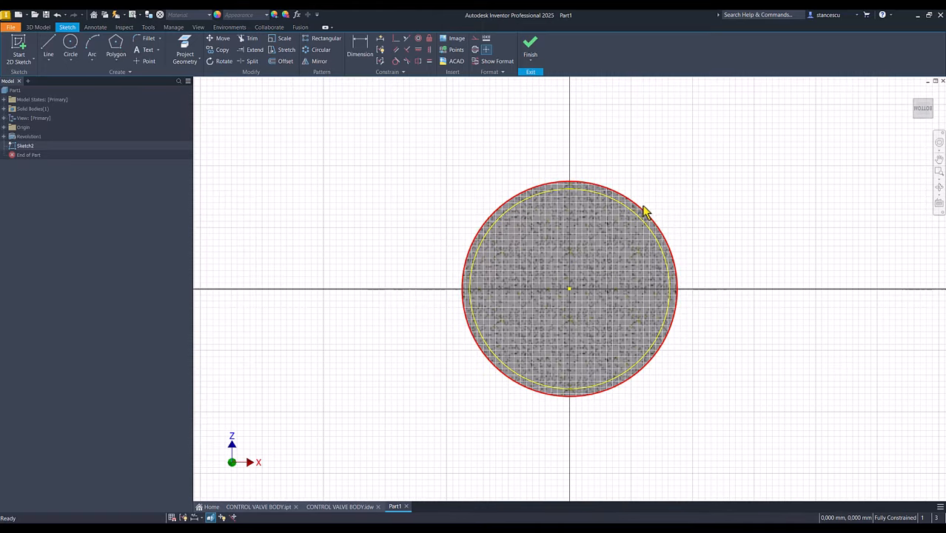
{"action": "left_click", "coordinate": [647, 214]}
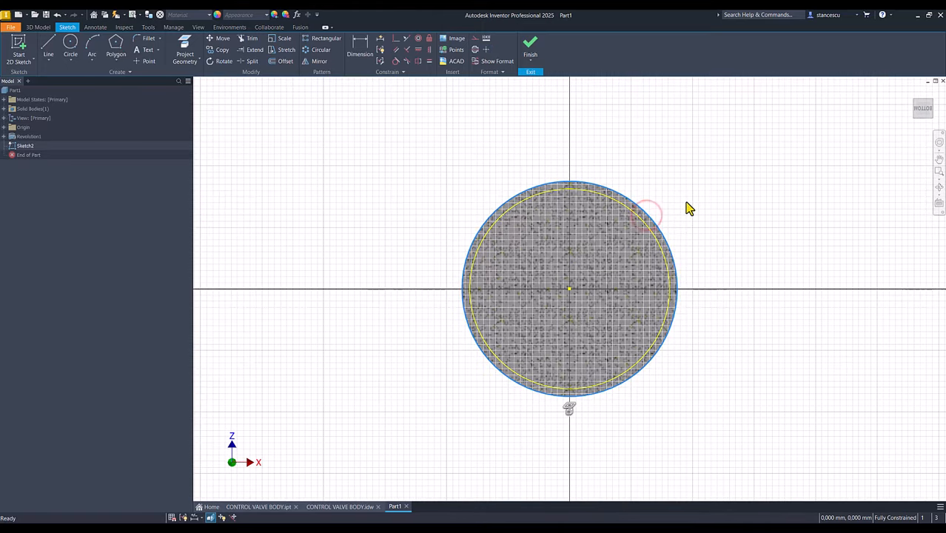
{"action": "key", "text": "Escape"}
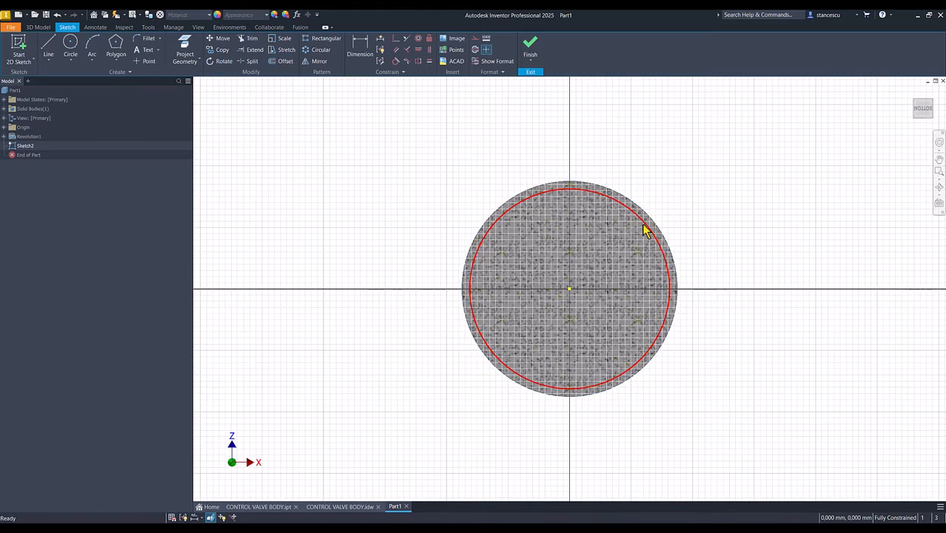
{"action": "left_click", "coordinate": [348, 200]}
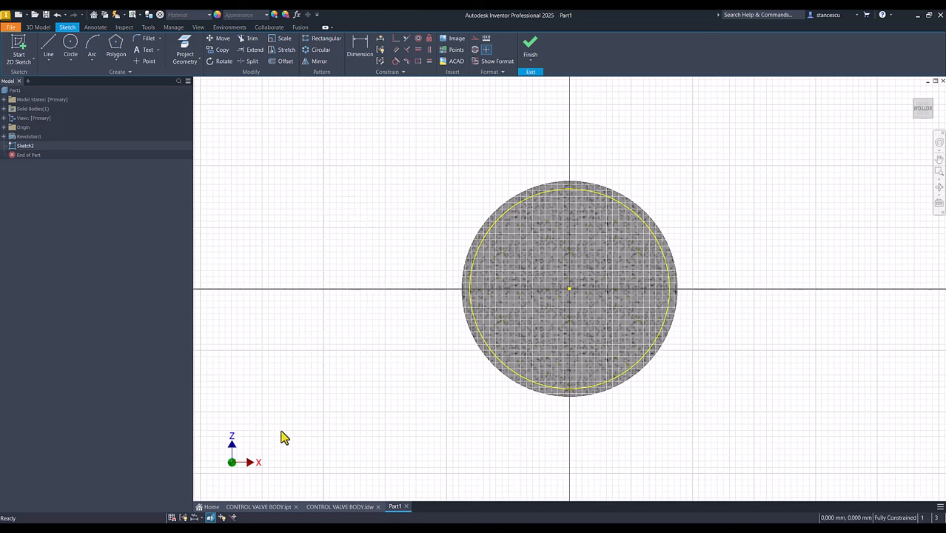
{"action": "left_click", "coordinate": [112, 50]}
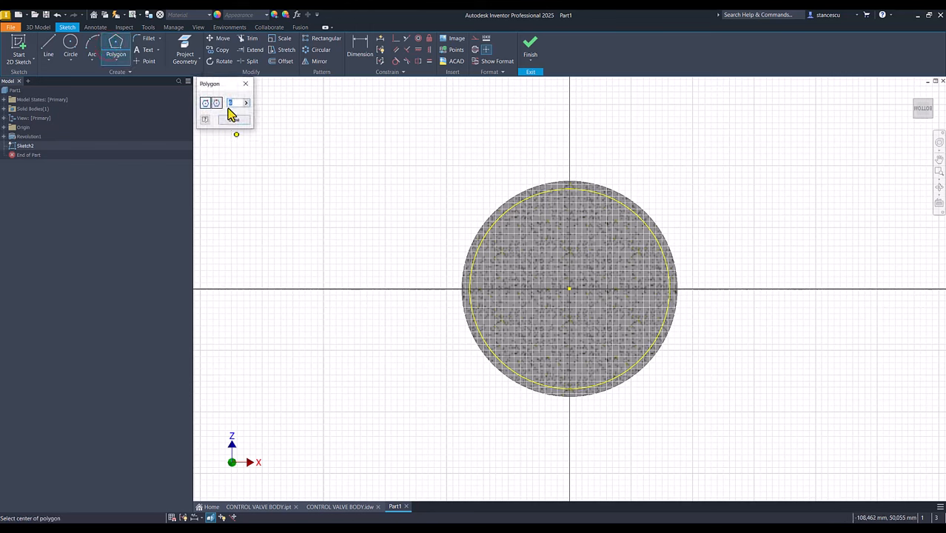
{"action": "left_click", "coordinate": [569, 289]}
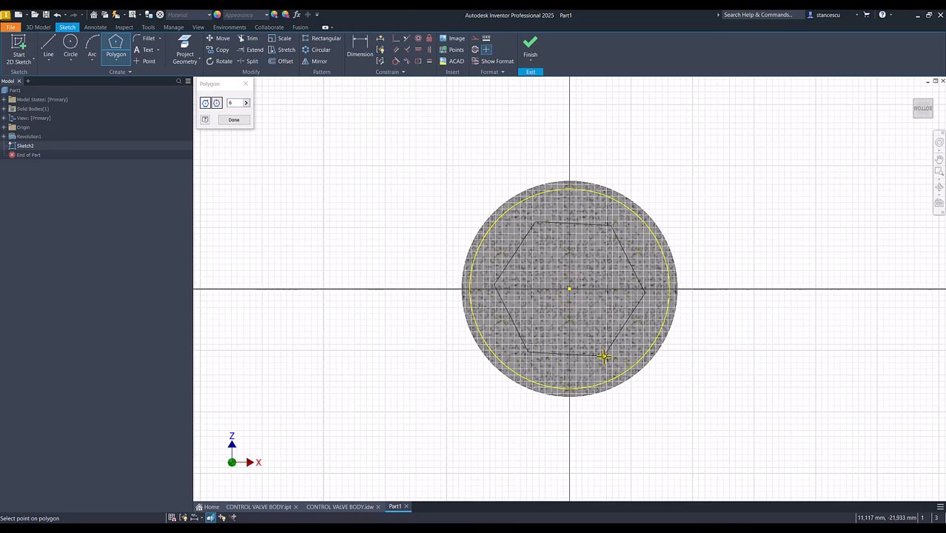
{"action": "left_click", "coordinate": [604, 357]}
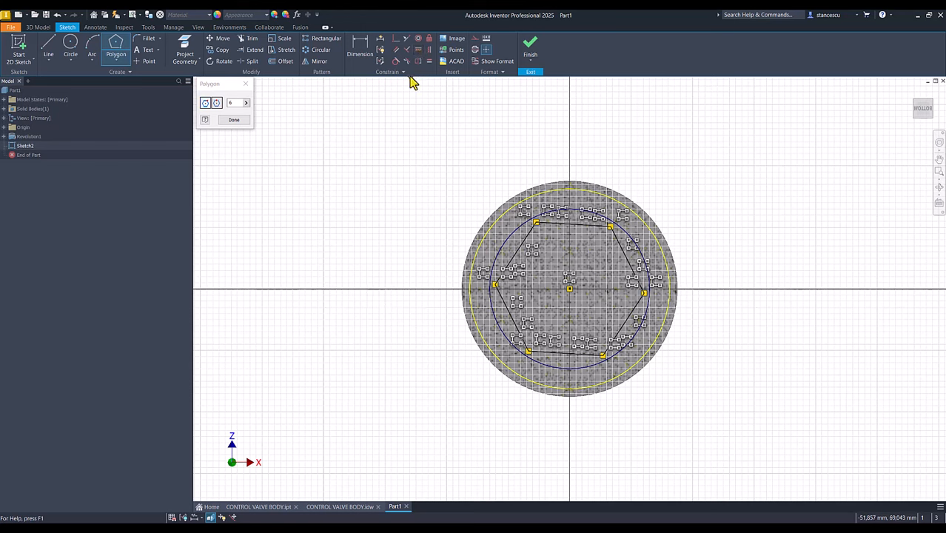
{"action": "left_click", "coordinate": [419, 50]}
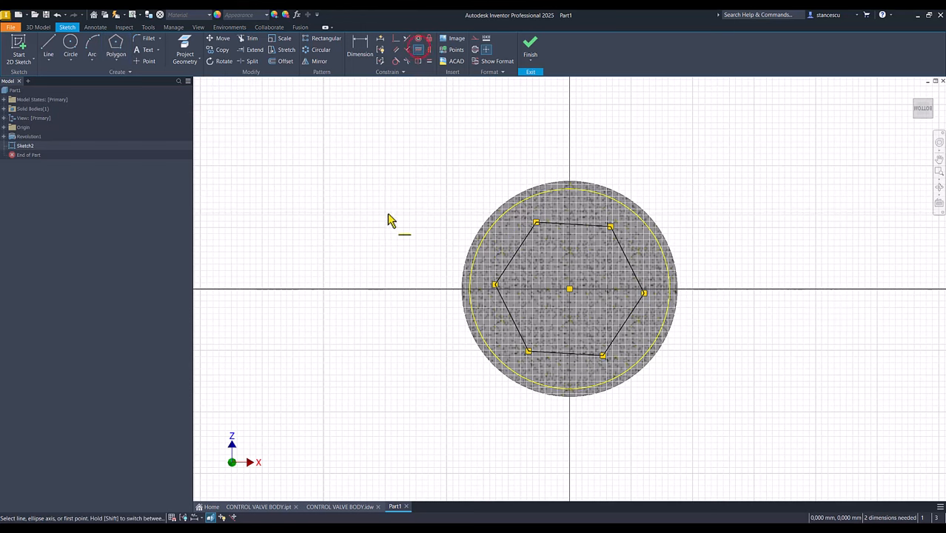
{"action": "left_click", "coordinate": [565, 355]}
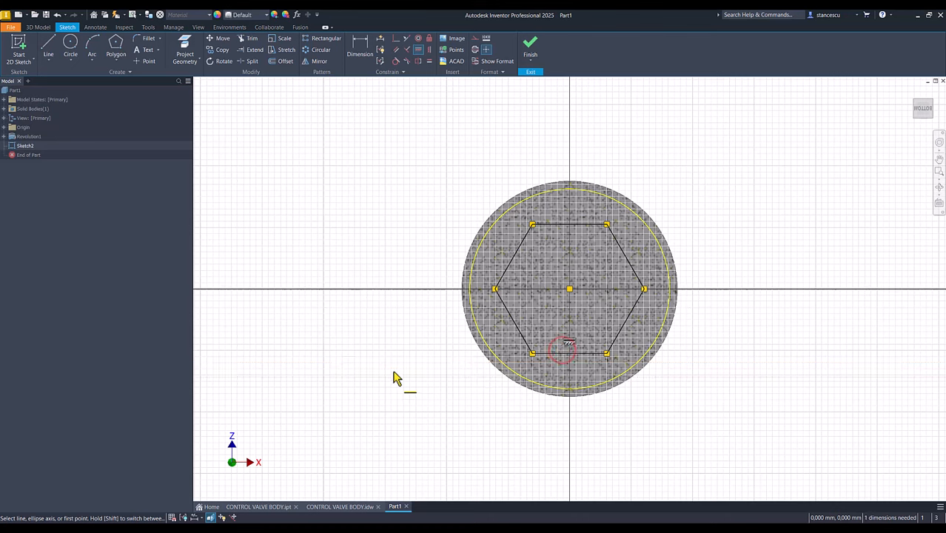
Dimension the distance between the hexagon's two horizontal sides as 55 mm
{"action": "left_click", "coordinate": [361, 48]}
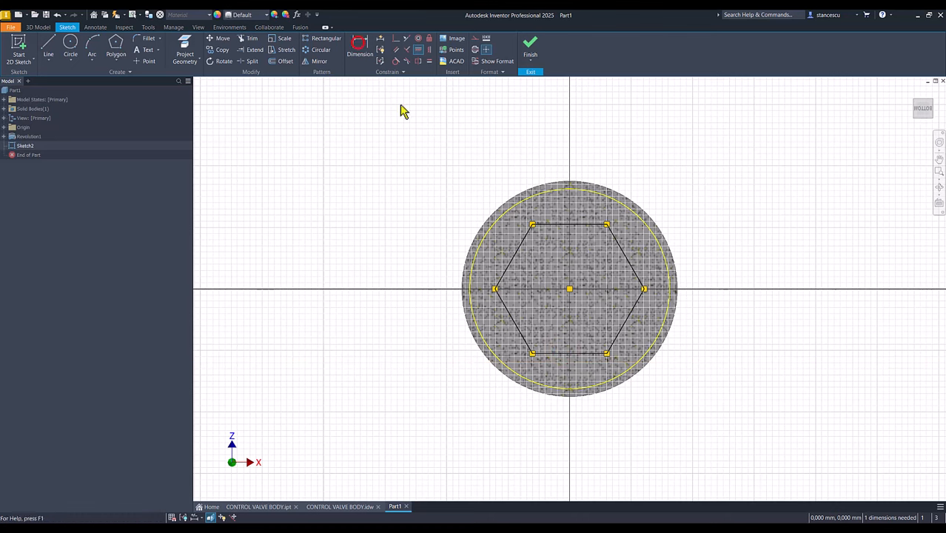
{"action": "left_click", "coordinate": [552, 227]}
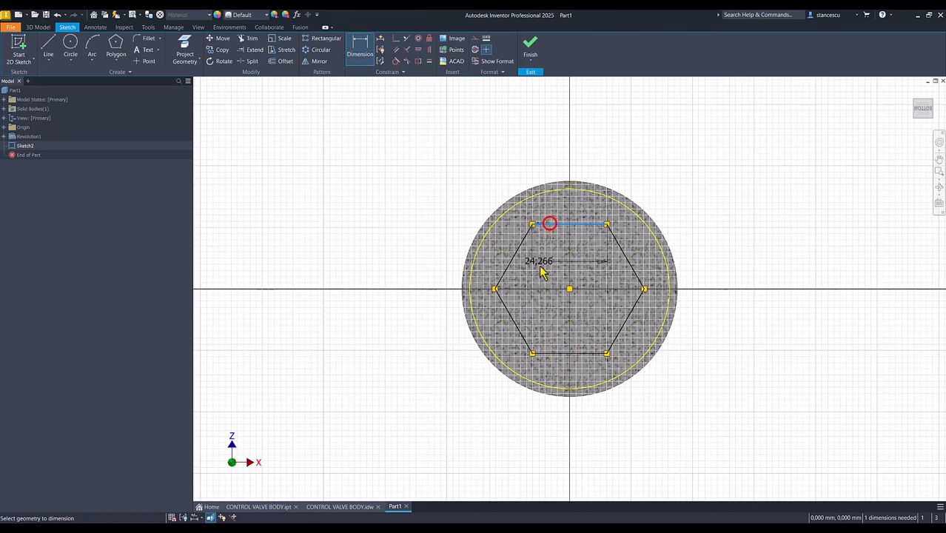
{"action": "left_click", "coordinate": [551, 355]}
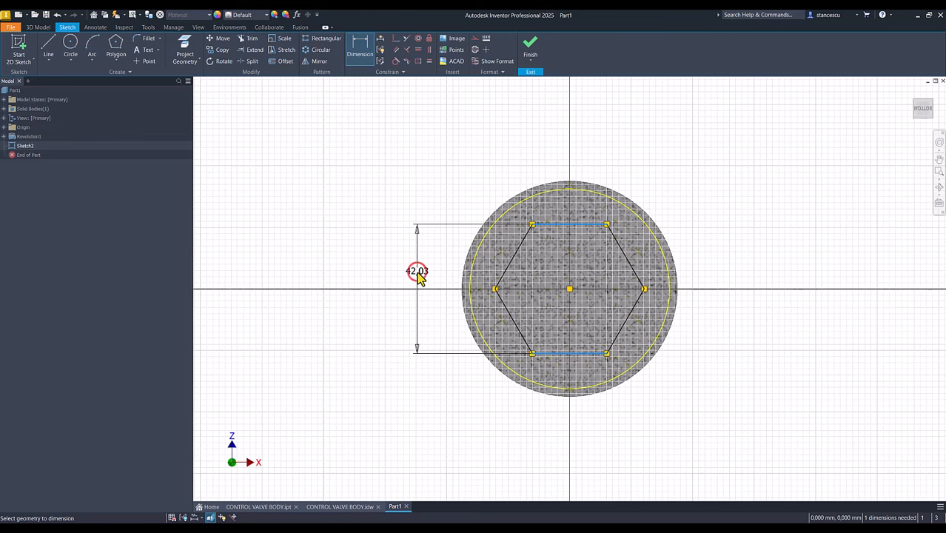
{"action": "left_click", "coordinate": [418, 274]}
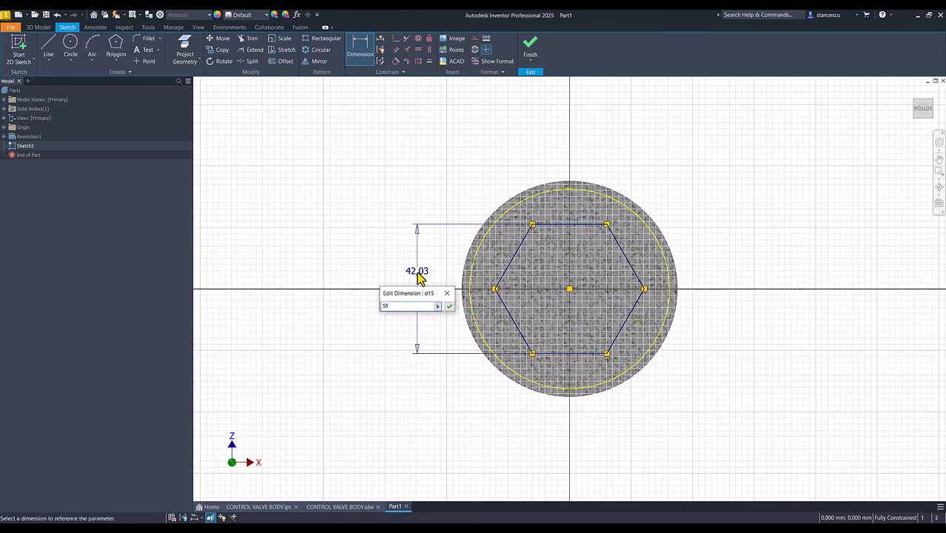
{"action": "key", "text": "Return"}
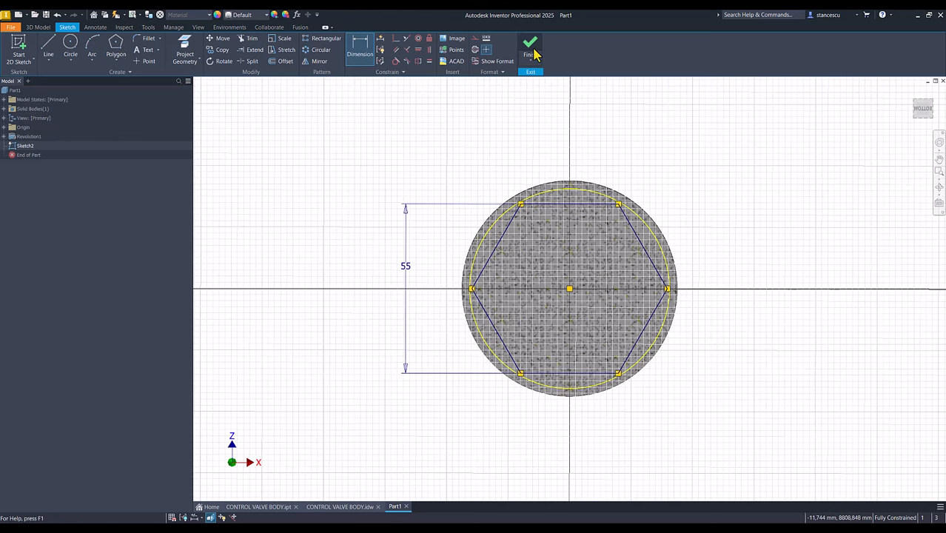
Turn off graphics slicing and cut-extrude the region between the hexagon and the surrounding circle down to the rounded body face
{"action": "mouse_move", "coordinate": [520, 120]}
{"action": "middle_mouse_down", "text": "shift"}
{"action": "mouse_move", "coordinate": [492, 152]}
{"action": "mouse_move", "coordinate": [450, 168]}
{"action": "middle_mouse_up", "text": "shift"}
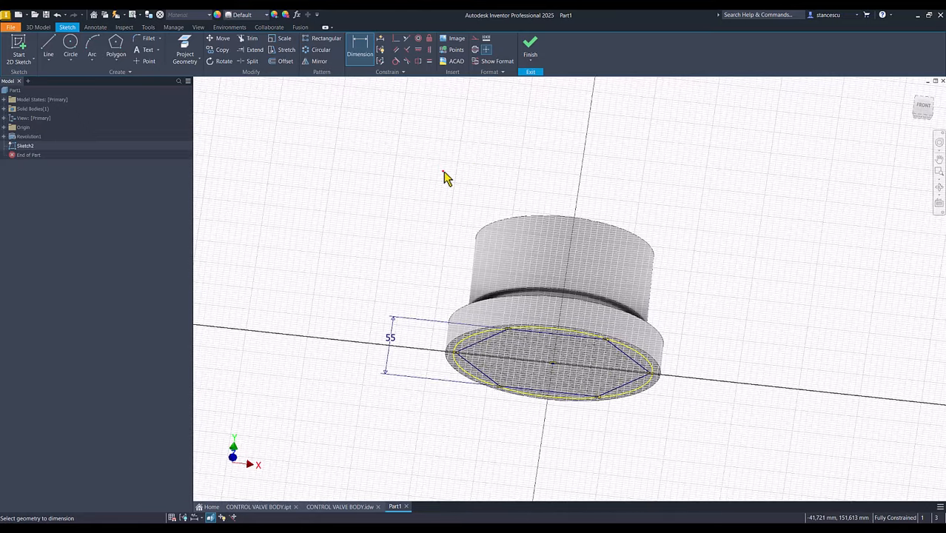
{"action": "key", "text": "F7"}
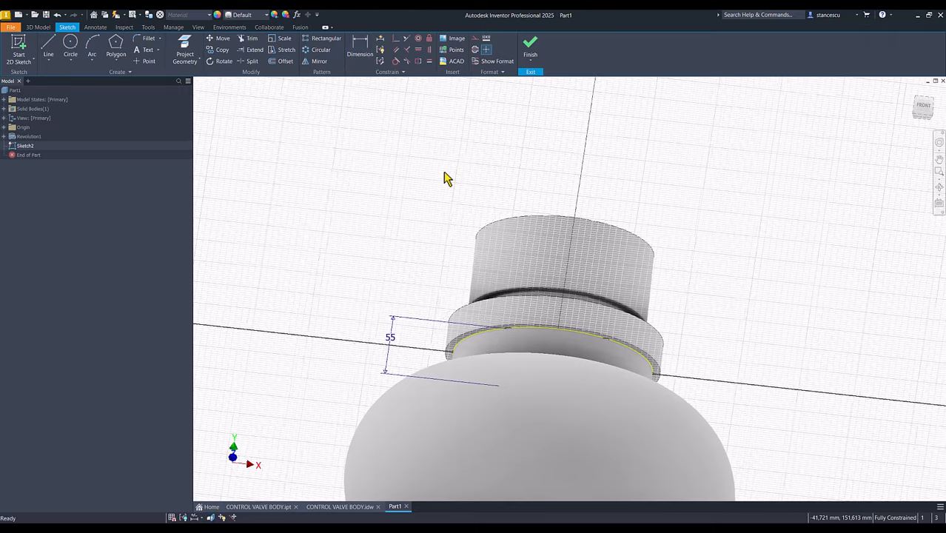
{"action": "mouse_move", "coordinate": [444, 172]}
{"action": "middle_mouse_down", "text": "shift"}
{"action": "mouse_move", "coordinate": [419, 245]}
{"action": "mouse_move", "coordinate": [281, 148]}
{"action": "mouse_move", "coordinate": [186, 108]}
{"action": "middle_mouse_up", "text": "shift"}
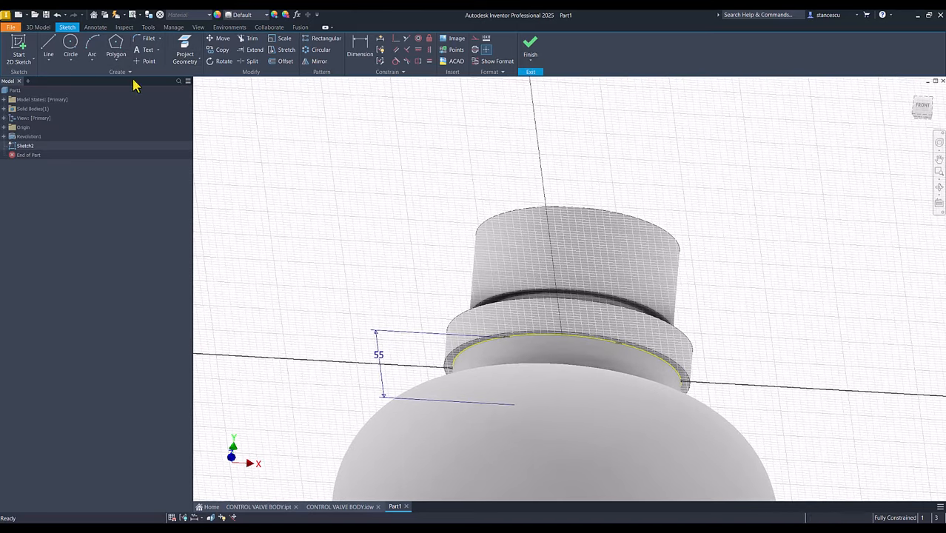
{"action": "left_click", "coordinate": [261, 146]}
{"action": "key", "text": "e"}
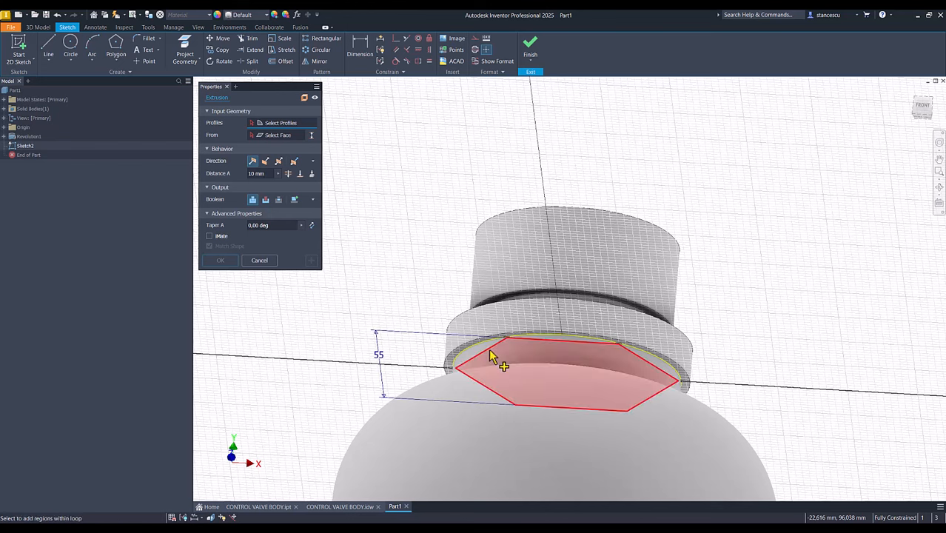
{"action": "left_click", "coordinate": [467, 359]}
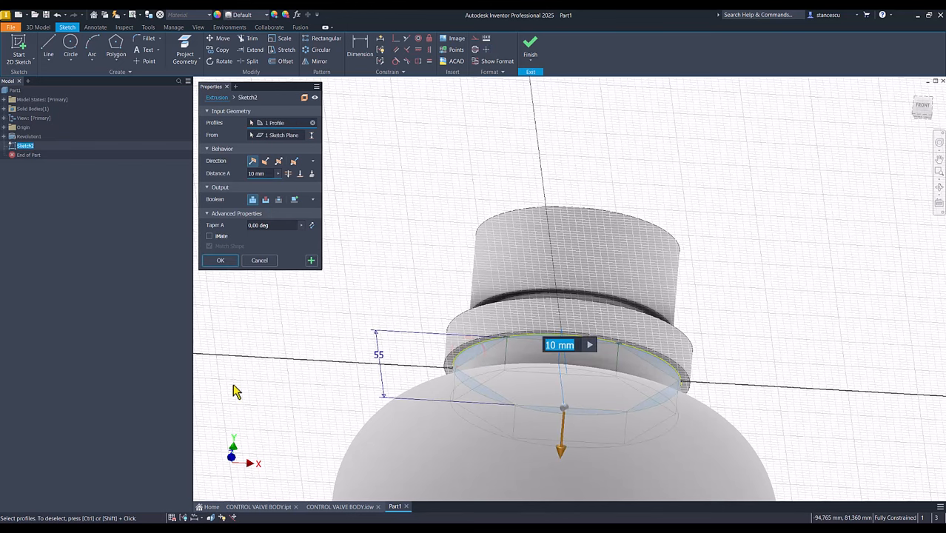
{"action": "left_click", "coordinate": [266, 201]}
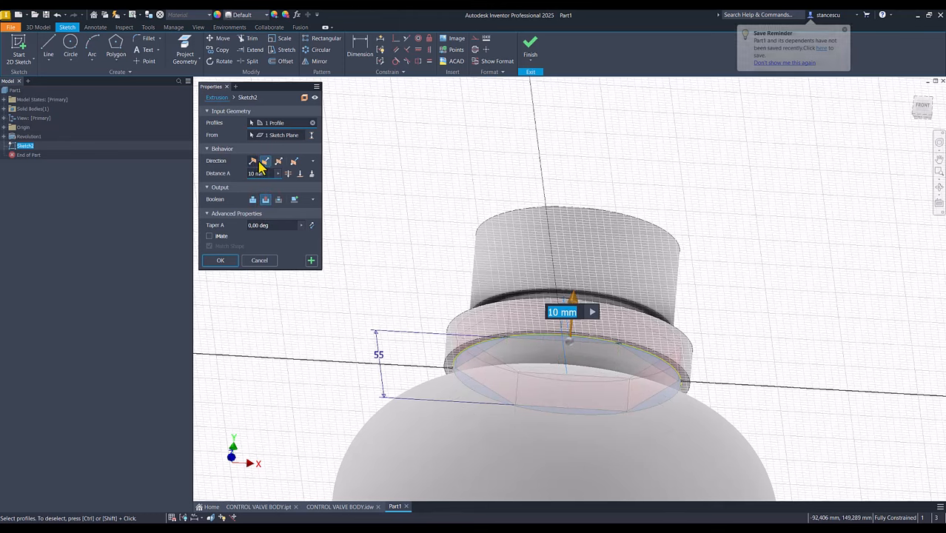
{"action": "left_click", "coordinate": [252, 161]}
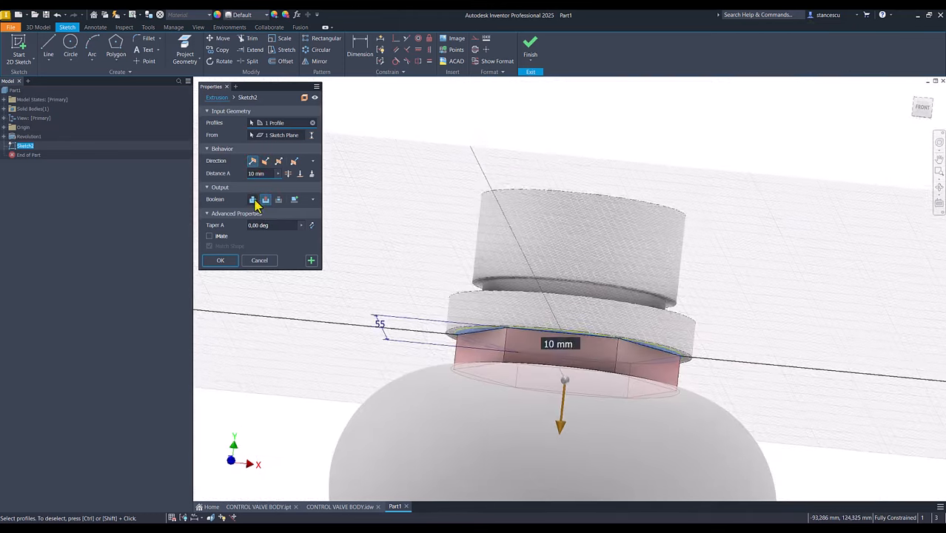
{"action": "left_click", "coordinate": [299, 174]}
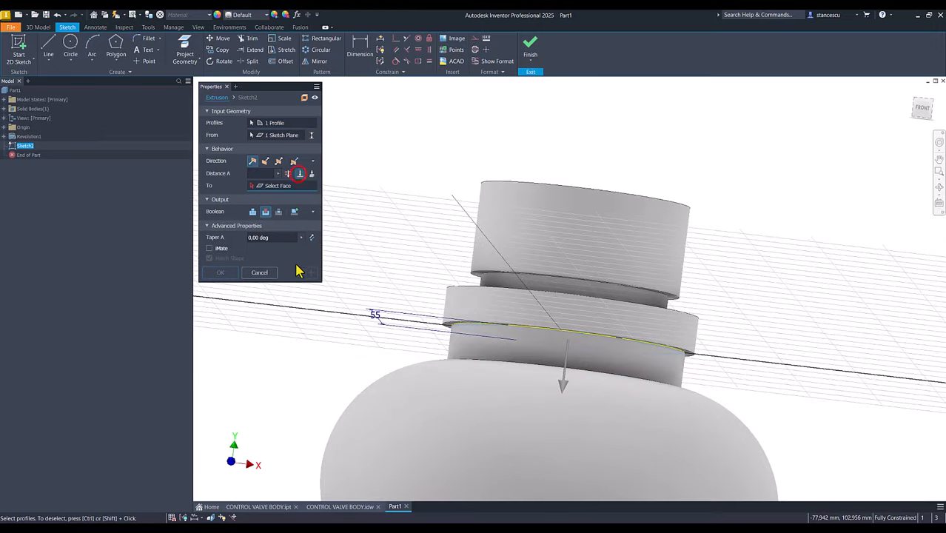
{"action": "left_click", "coordinate": [401, 389]}
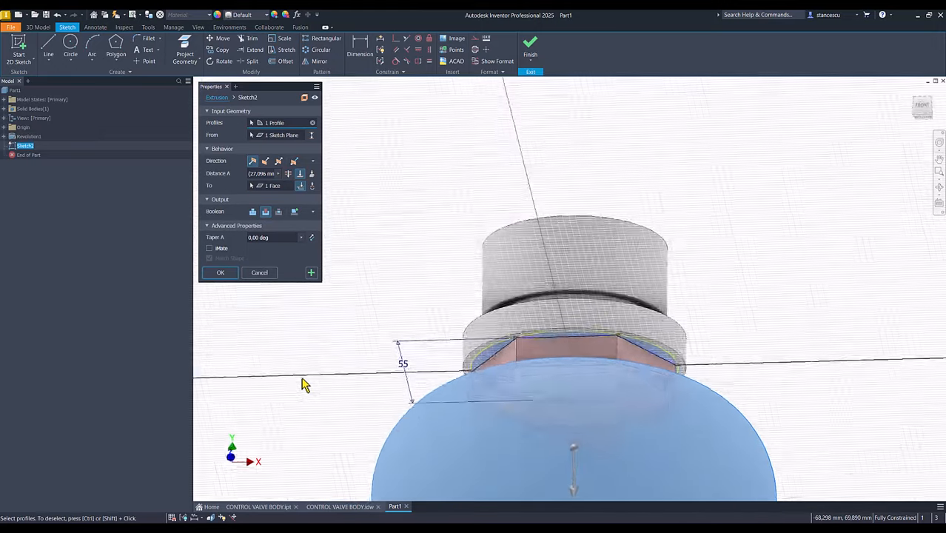
{"action": "left_click", "coordinate": [220, 273]}
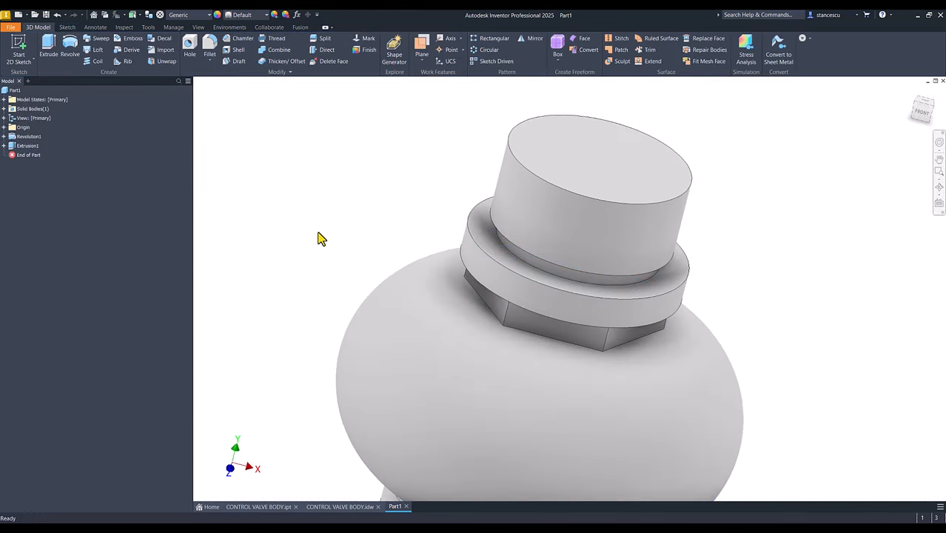
{"action": "key", "text": "F6"}
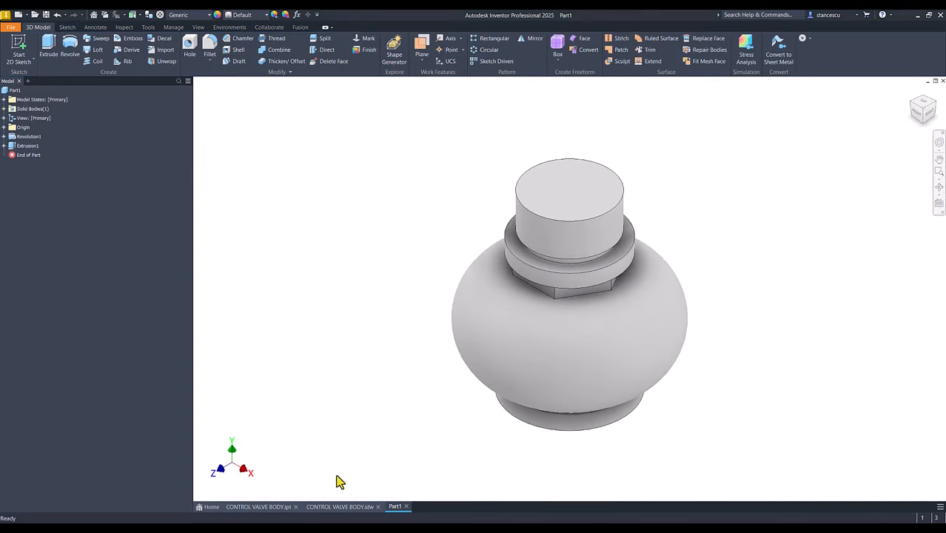
Examine the internal bore diameters and their heights in section A-A of the valve body drawing
{"action": "left_click", "coordinate": [339, 508]}
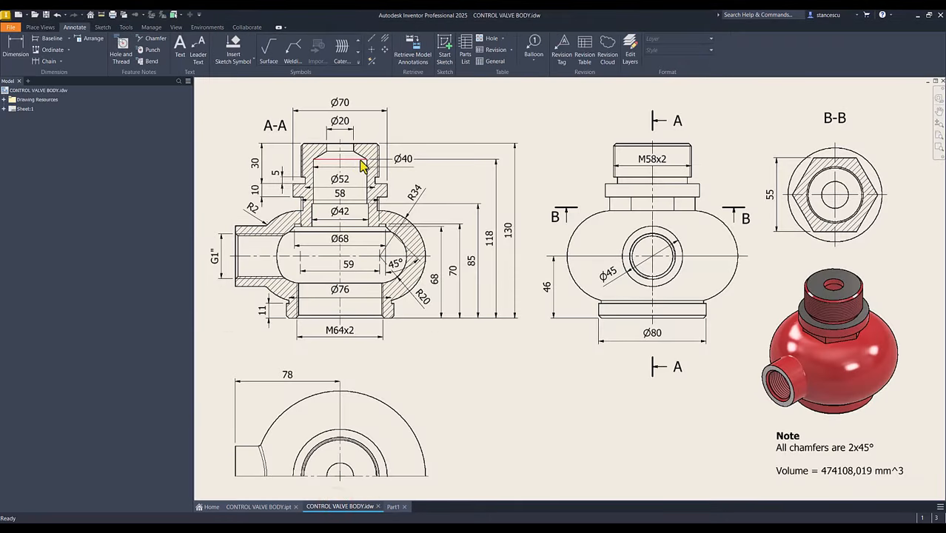
{"action": "left_click", "coordinate": [324, 257]}
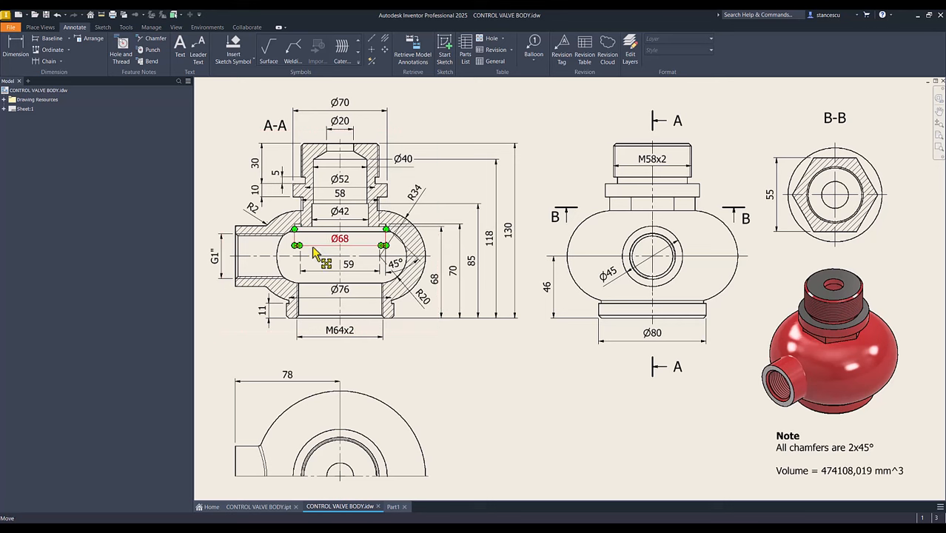
{"action": "left_click", "coordinate": [407, 163]}
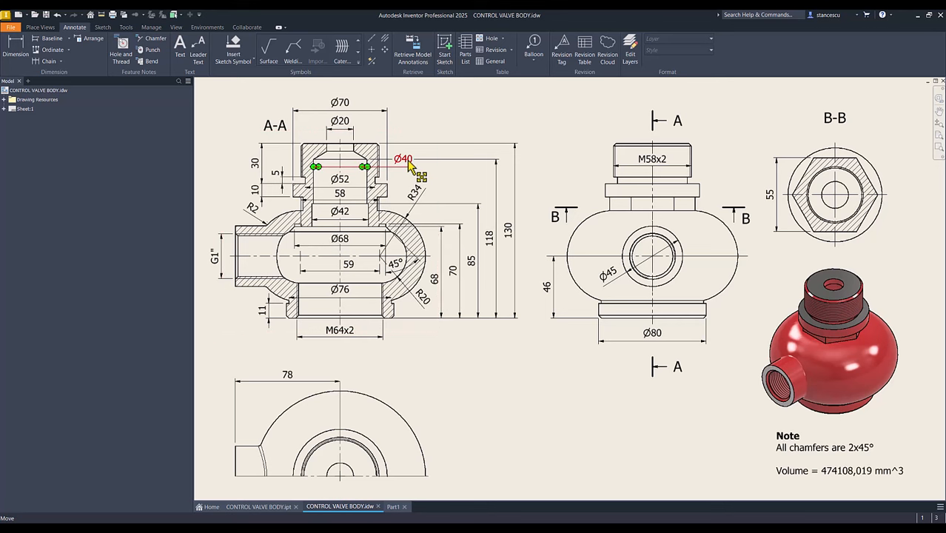
{"action": "left_click", "coordinate": [496, 175]}
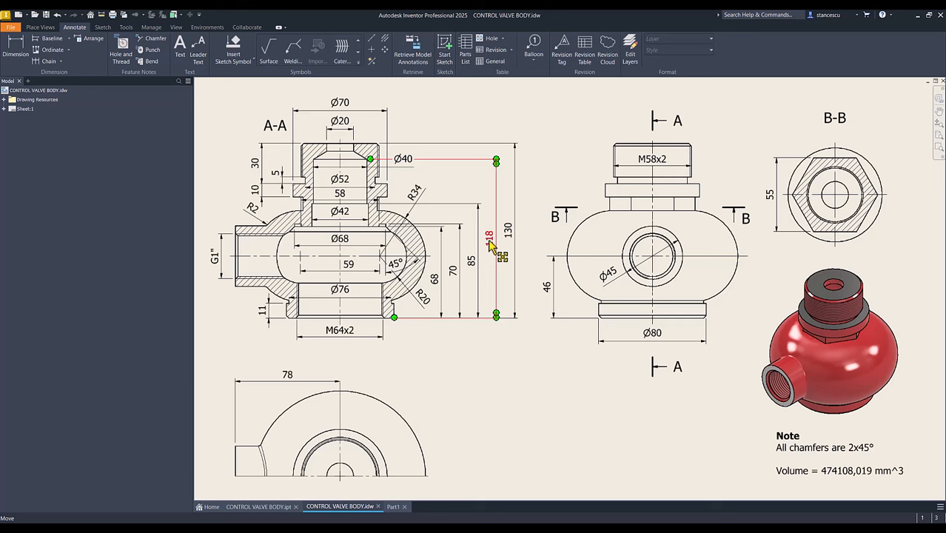
{"action": "left_click", "coordinate": [440, 371]}
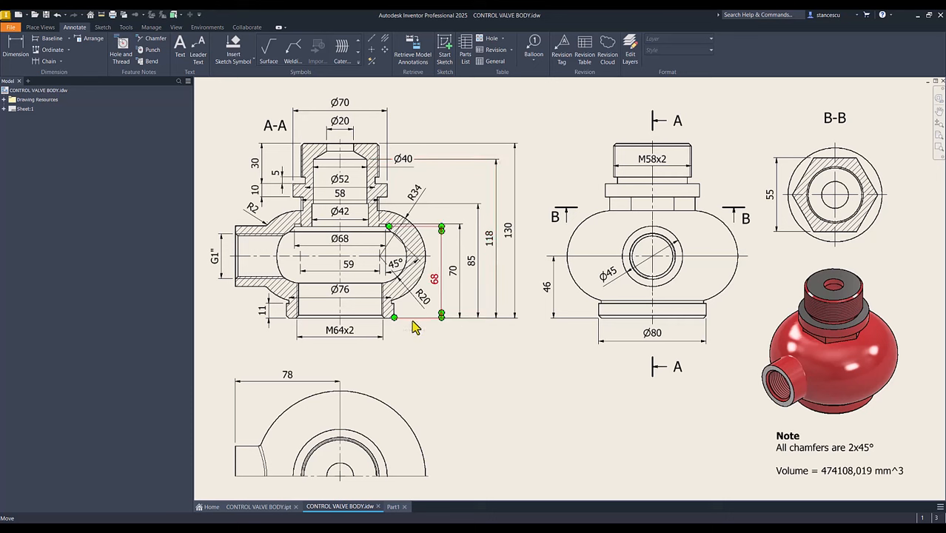
Switch back to the part and start a simple hole with no seat, concentric with the circular bottom face of the body
{"action": "left_click", "coordinate": [392, 507]}
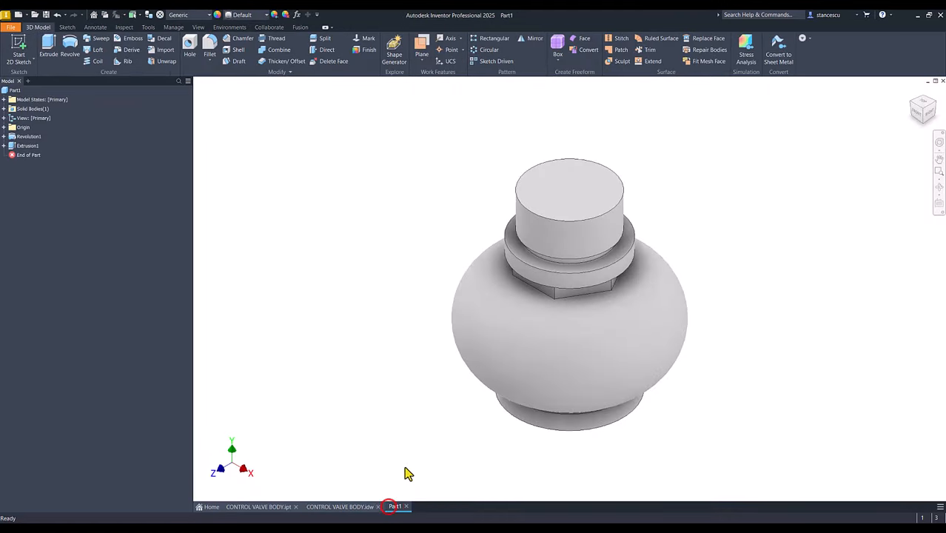
{"action": "left_click", "coordinate": [359, 298]}
{"action": "left_click", "coordinate": [190, 45]}
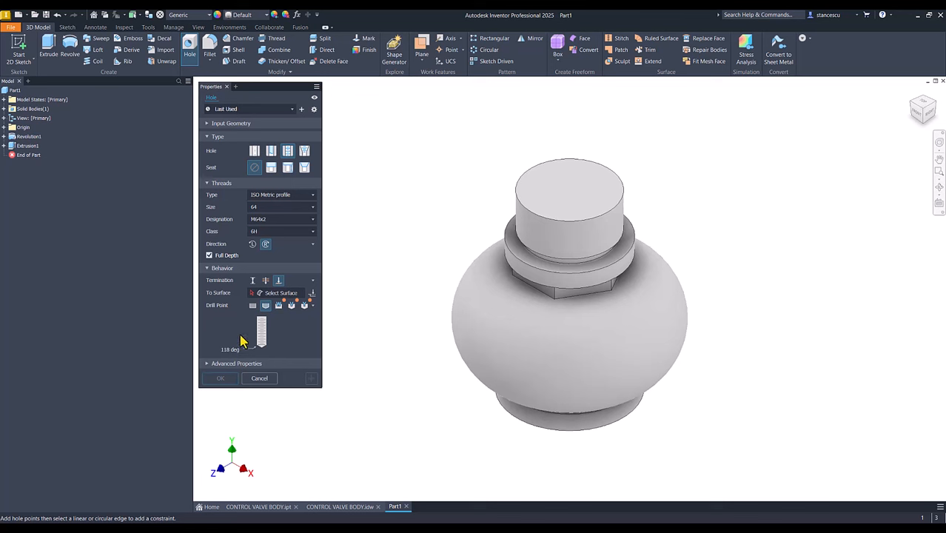
{"action": "left_click", "coordinate": [254, 152]}
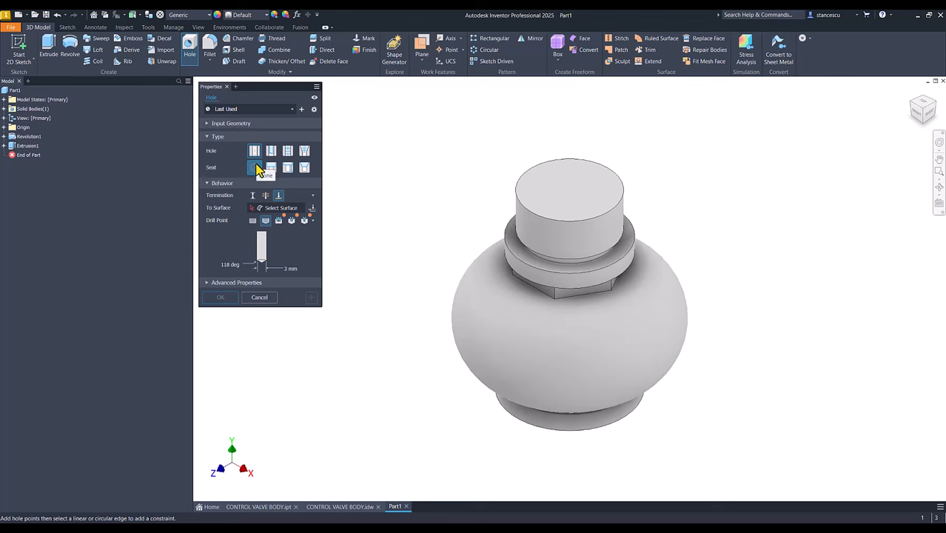
{"action": "left_click", "coordinate": [254, 169]}
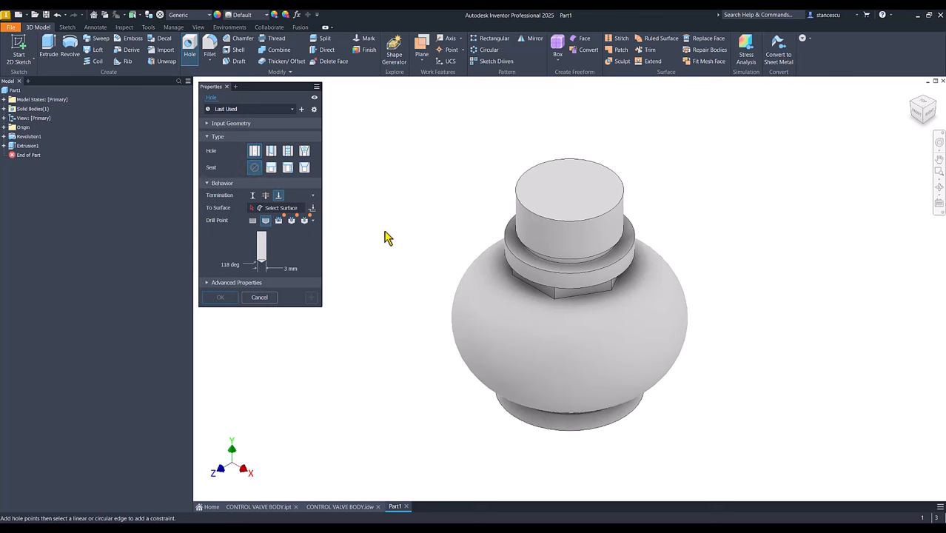
{"action": "middle_click_drag", "start_coordinate": [384, 238], "coordinate": [528, 401], "text": "shift"}
{"action": "left_click", "coordinate": [530, 401]}
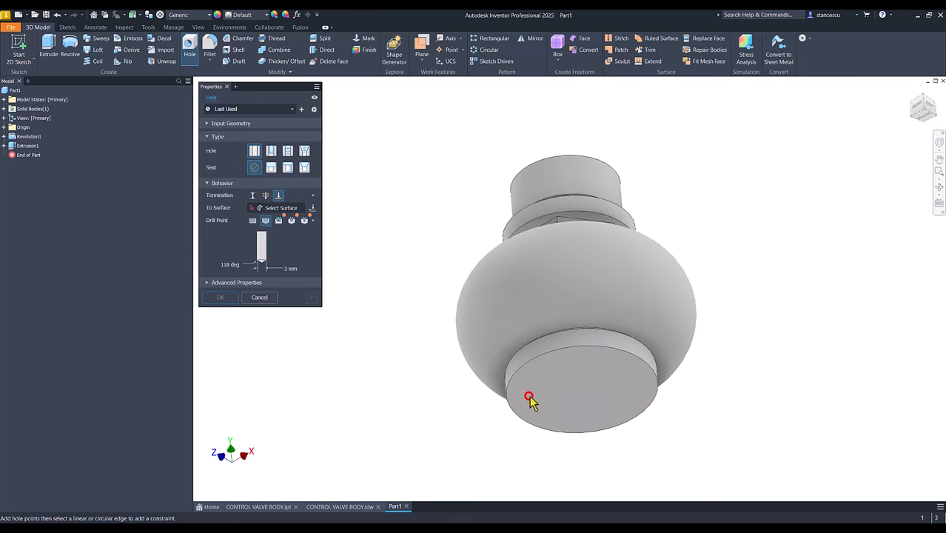
{"action": "left_click", "coordinate": [547, 354]}
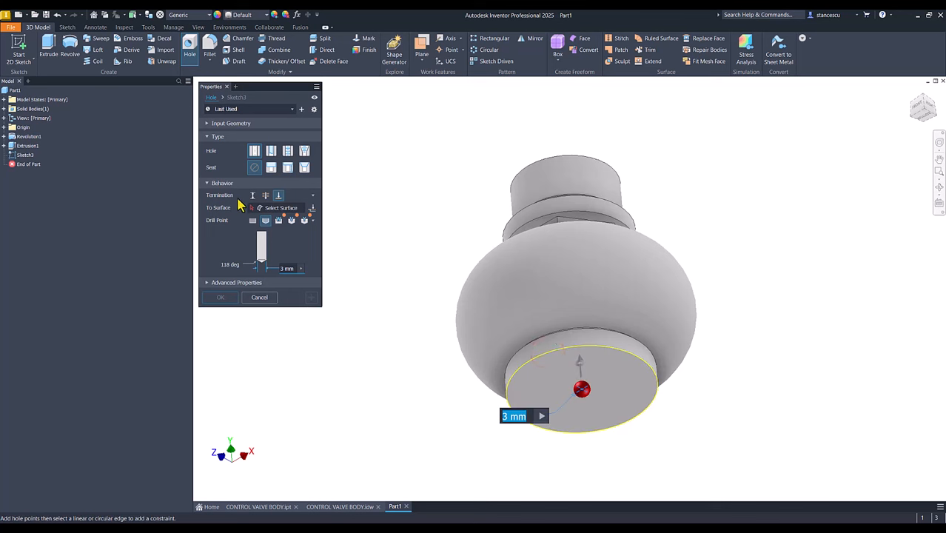
Terminate the hole by distance with a 118 mm depth and a 40 mm diameter, and create it
{"action": "left_click", "coordinate": [253, 195]}
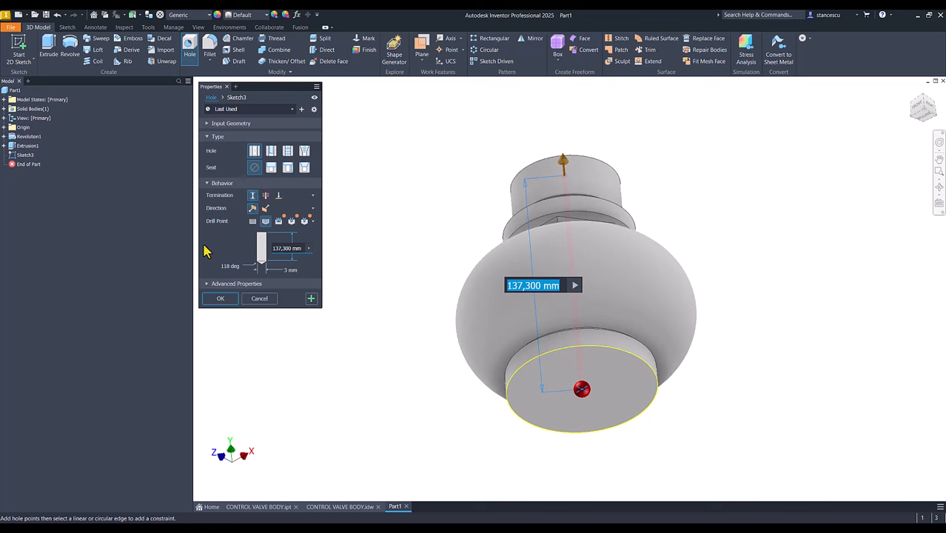
{"action": "type", "text": "118"}
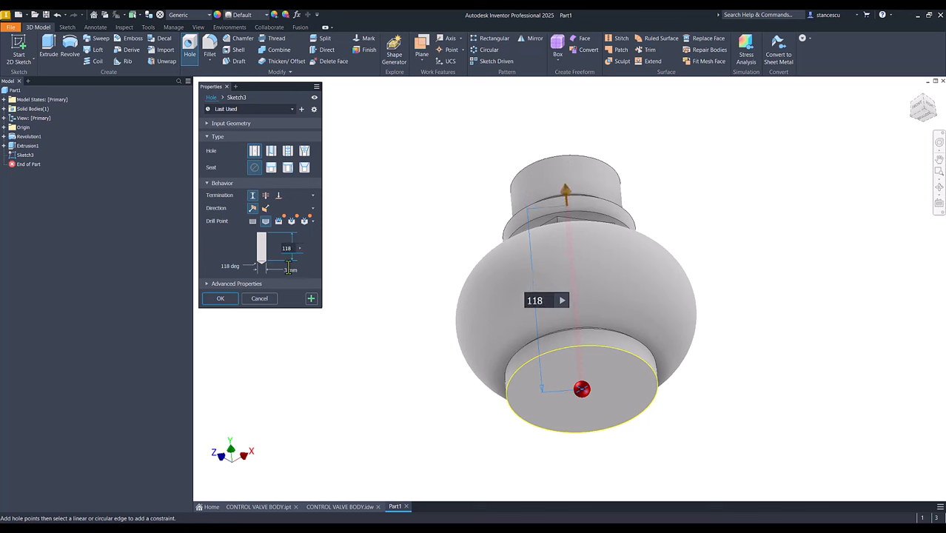
{"action": "left_click", "coordinate": [288, 269]}
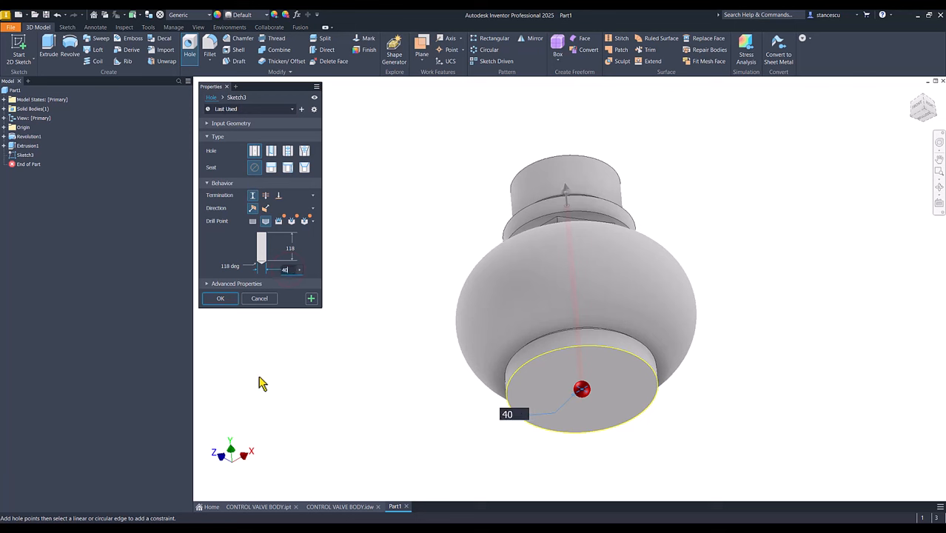
{"action": "left_click", "coordinate": [229, 301]}
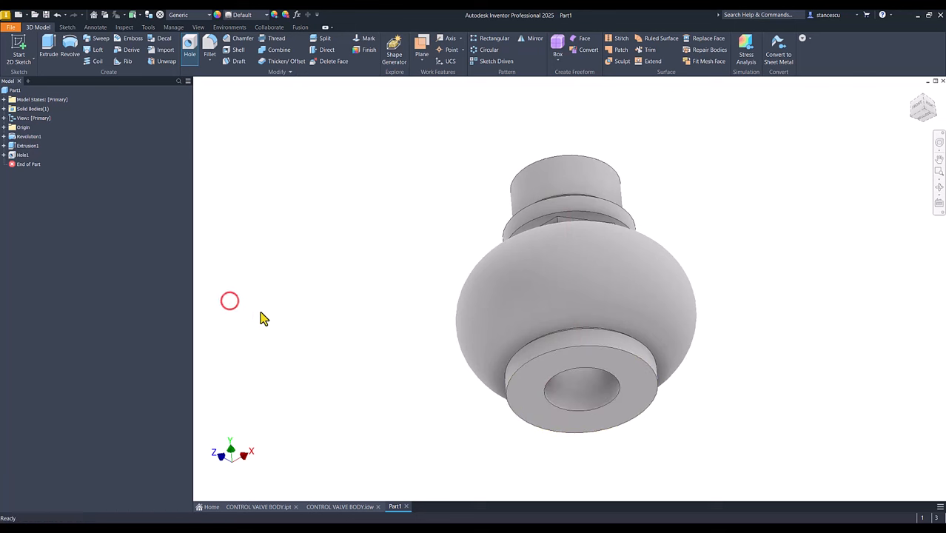
Start a sketch on the XY plane, slice the graphics, and project one slanted edge of the bore's conical end
{"action": "left_click", "coordinate": [337, 304]}
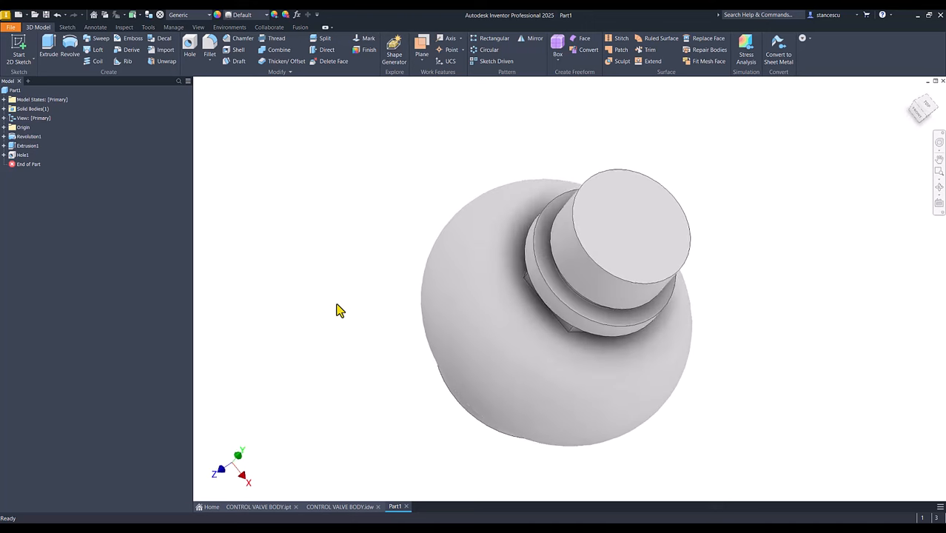
{"action": "key", "text": "F6"}
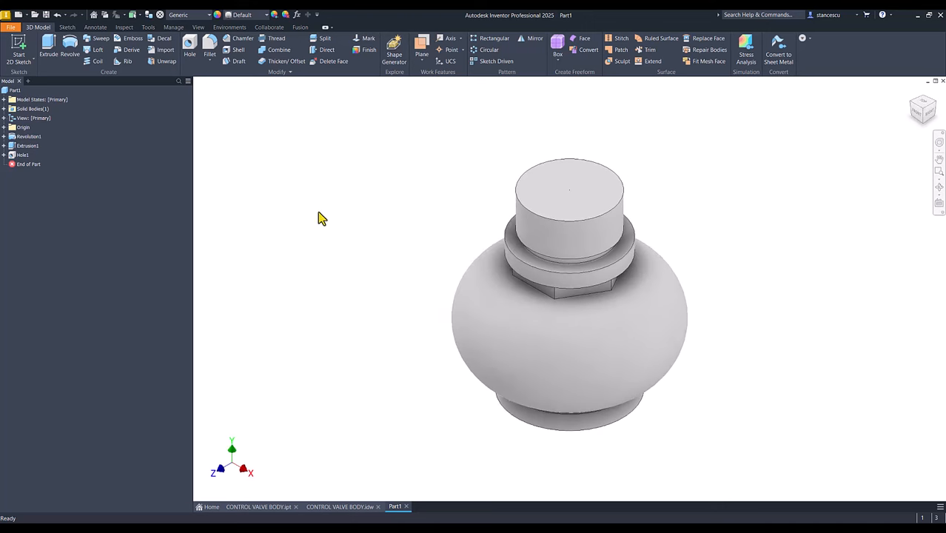
{"action": "left_click", "coordinate": [4, 127]}
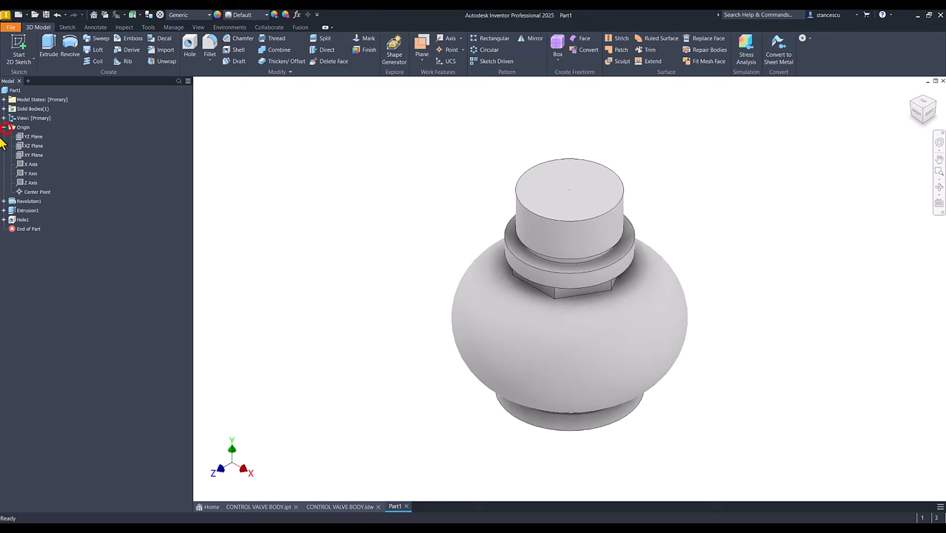
{"action": "left_click", "coordinate": [35, 155]}
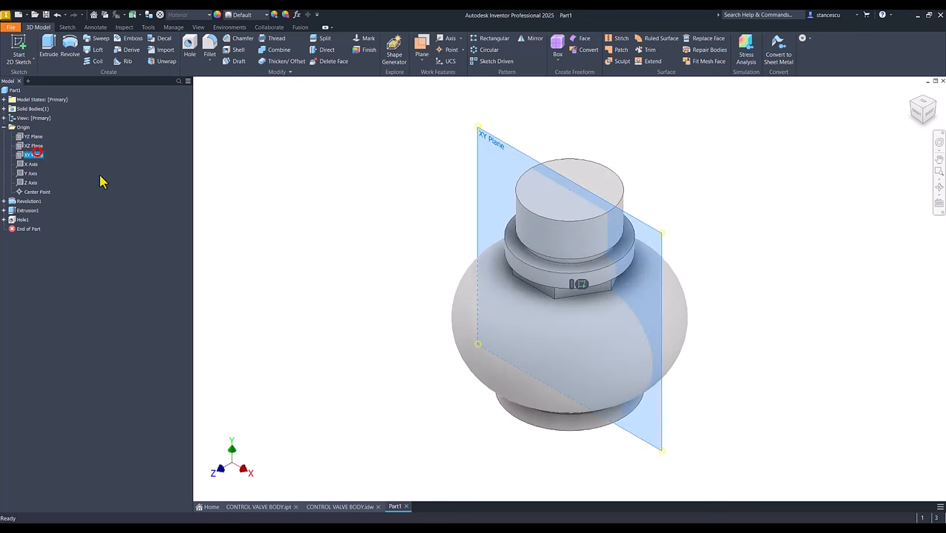
{"action": "left_click", "coordinate": [579, 283]}
{"action": "key", "text": "F7"}
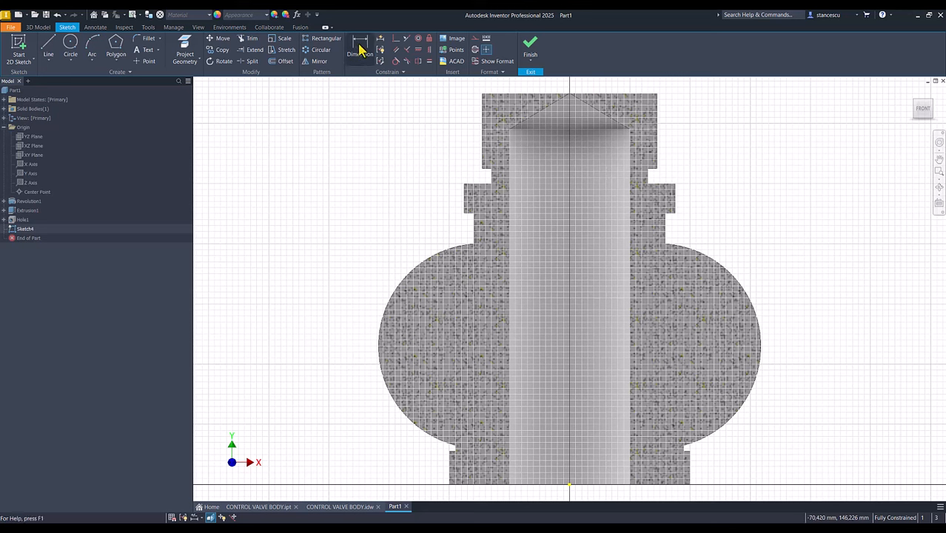
{"action": "left_click", "coordinate": [185, 56]}
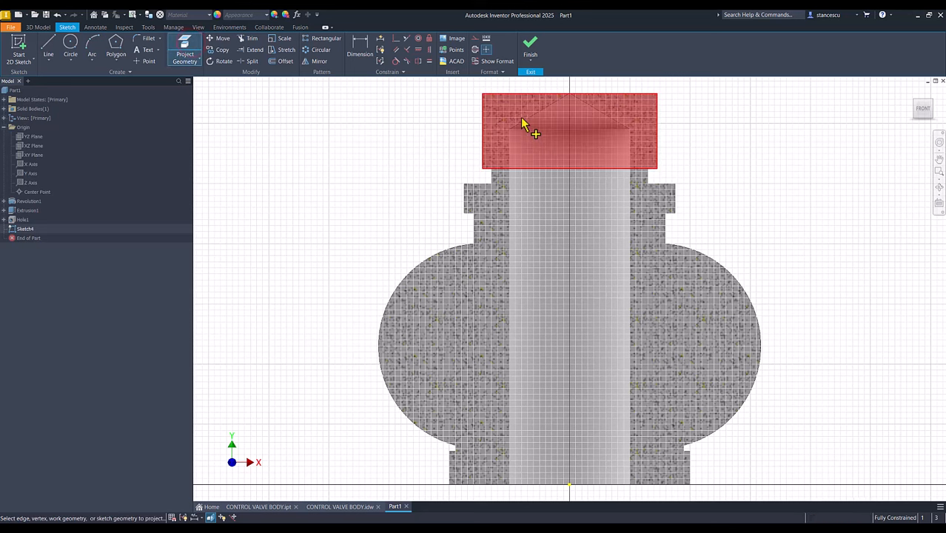
{"action": "left_click", "coordinate": [522, 123]}
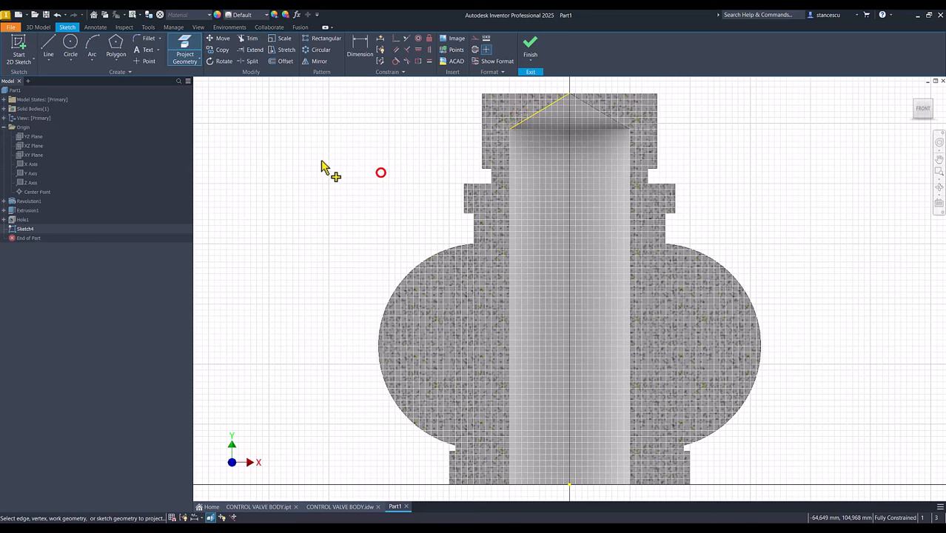
Sketch a two-point rectangle about 15 mm wide from the cone's apex to the projected slanted edge
{"action": "left_click", "coordinate": [116, 65]}
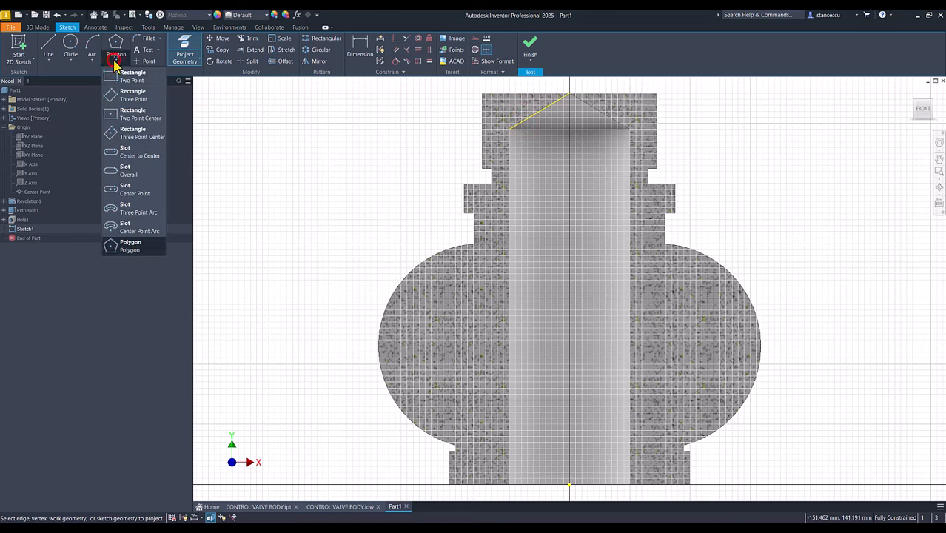
{"action": "left_click", "coordinate": [118, 77]}
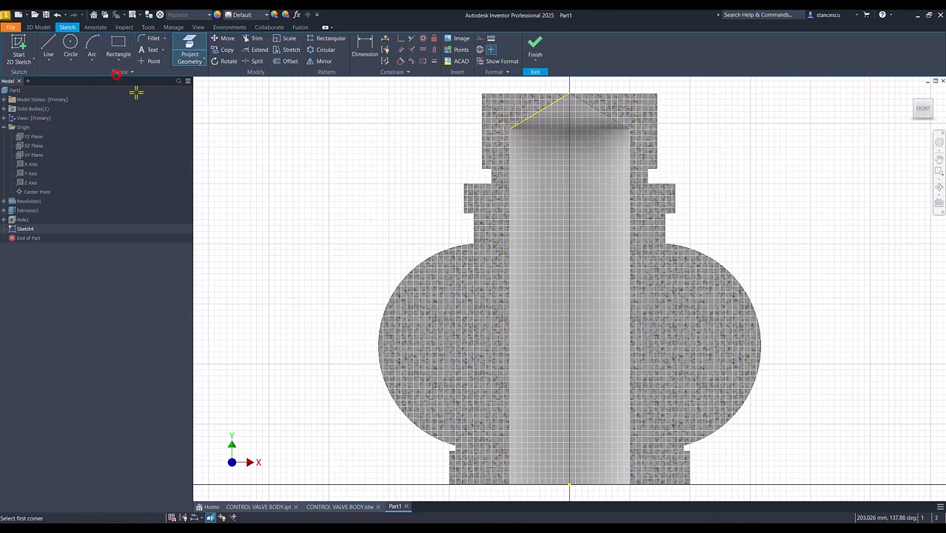
{"action": "left_click", "coordinate": [569, 95]}
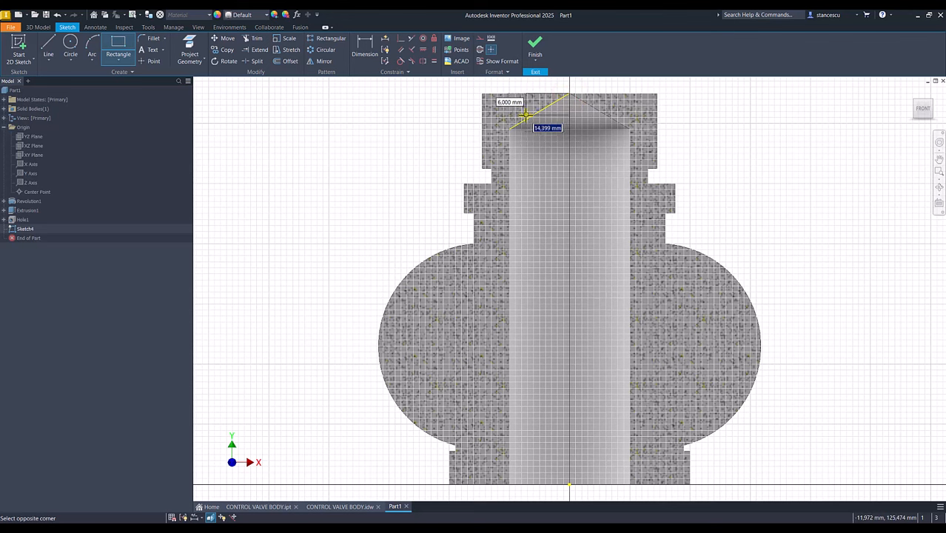
{"action": "left_click", "coordinate": [524, 120]}
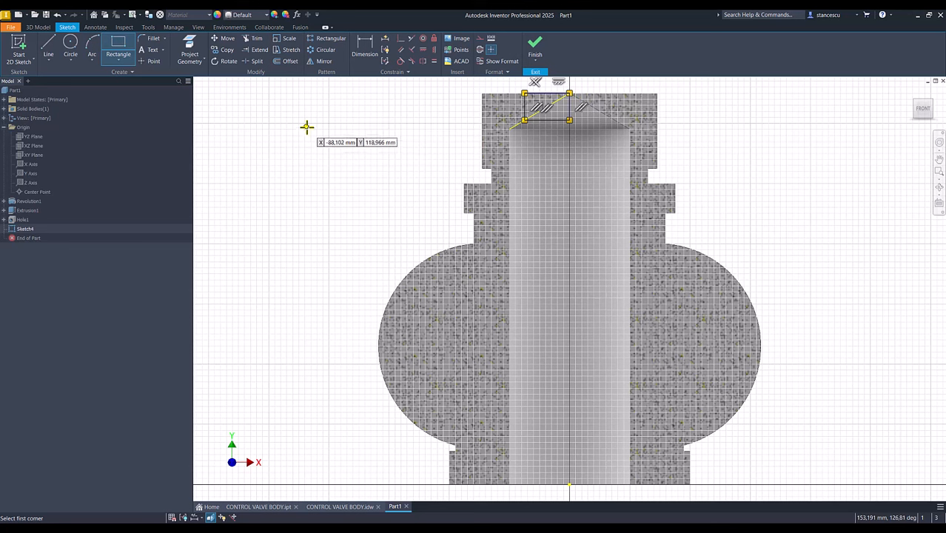
{"action": "key", "text": "Escape"}
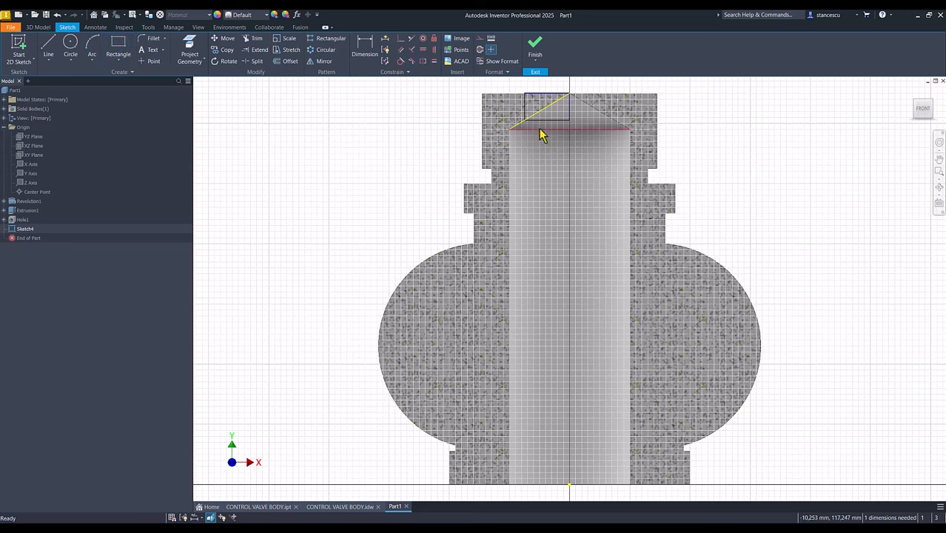
Convert the rectangle's vertical side on the bore axis into a centerline
{"action": "left_click", "coordinate": [567, 111]}
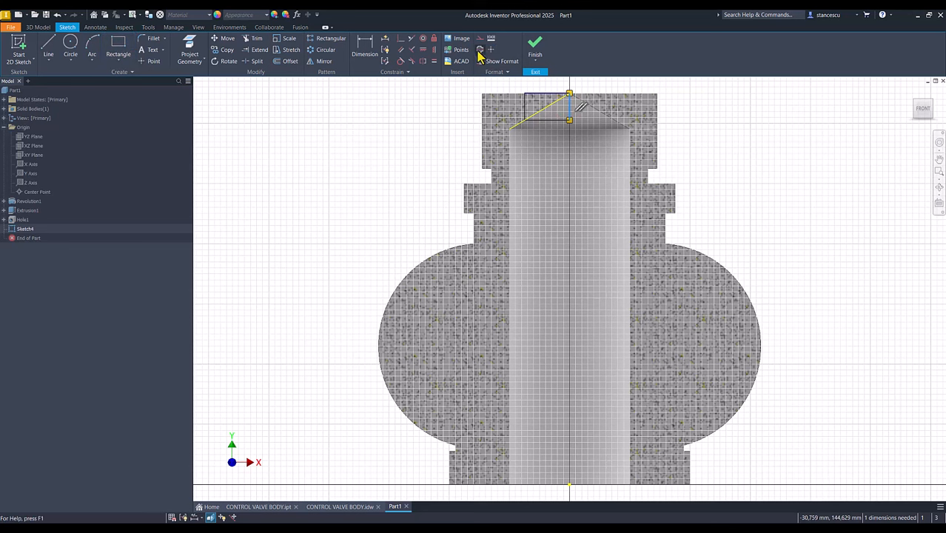
{"action": "left_click", "coordinate": [480, 50]}
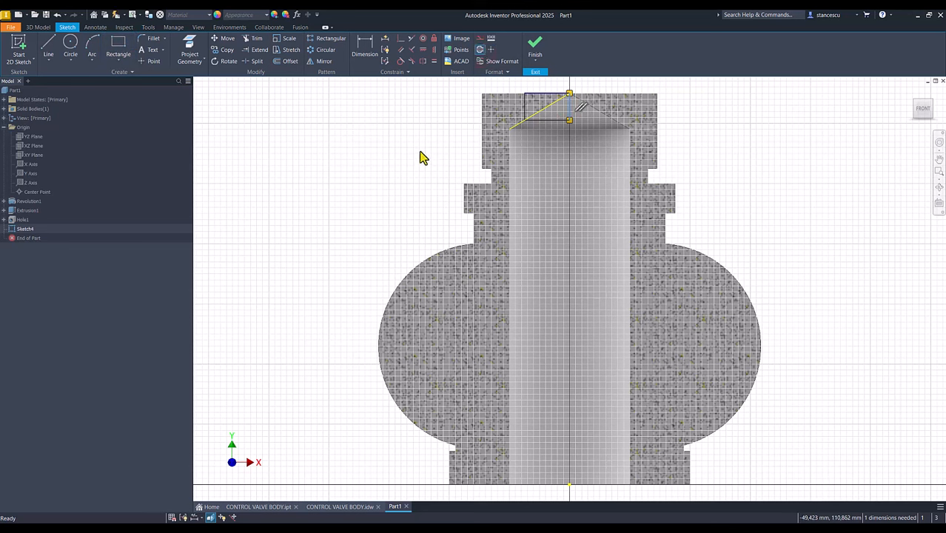
{"action": "left_click", "coordinate": [420, 156]}
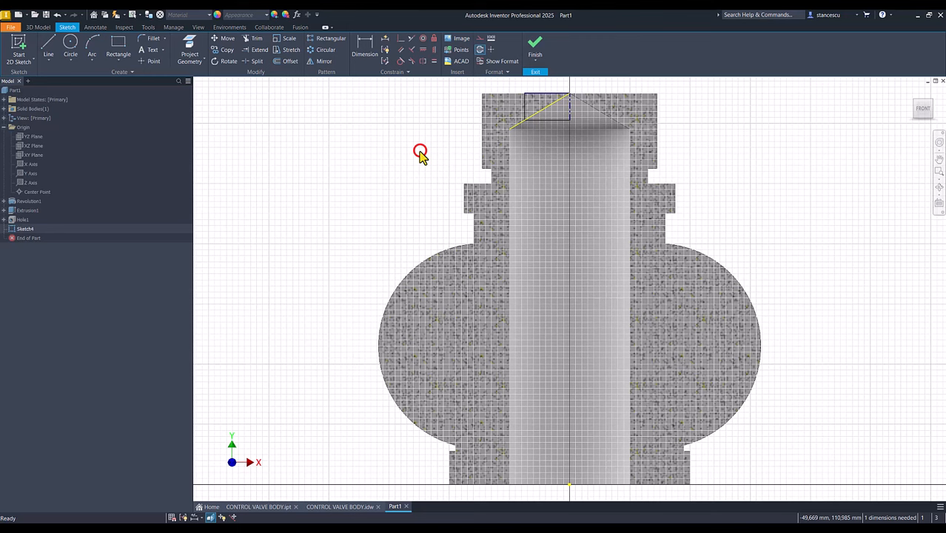
Dimension the rectangle's outer side to the centerline as a 20 mm diameter and check it against the drawing
{"action": "left_click", "coordinate": [362, 50]}
{"action": "middle_click_drag", "start_coordinate": [438, 160], "coordinate": [441, 234]}
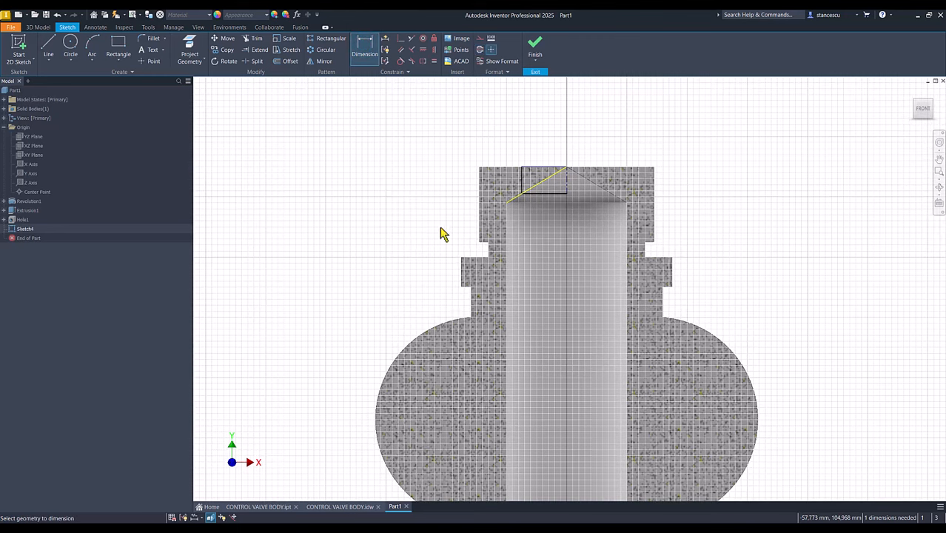
{"action": "left_click", "coordinate": [522, 180]}
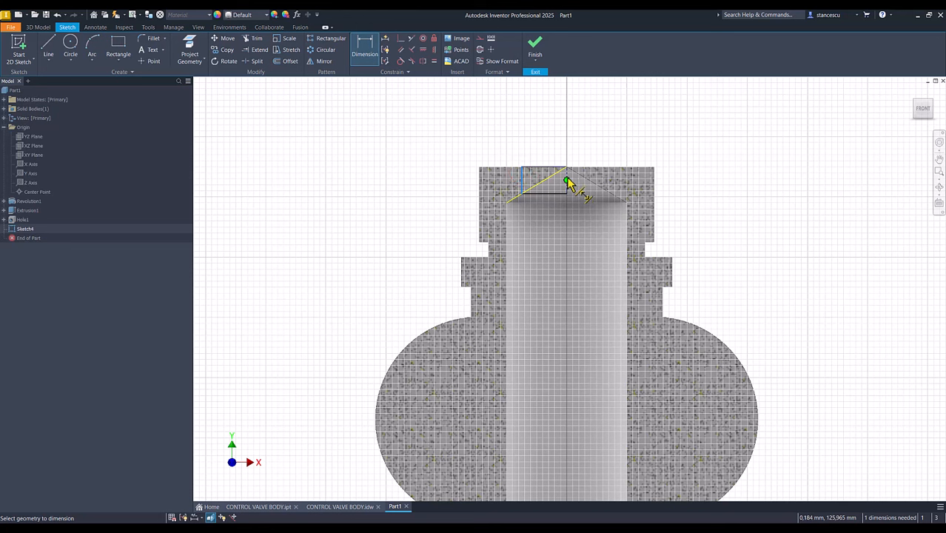
{"action": "left_click", "coordinate": [568, 176]}
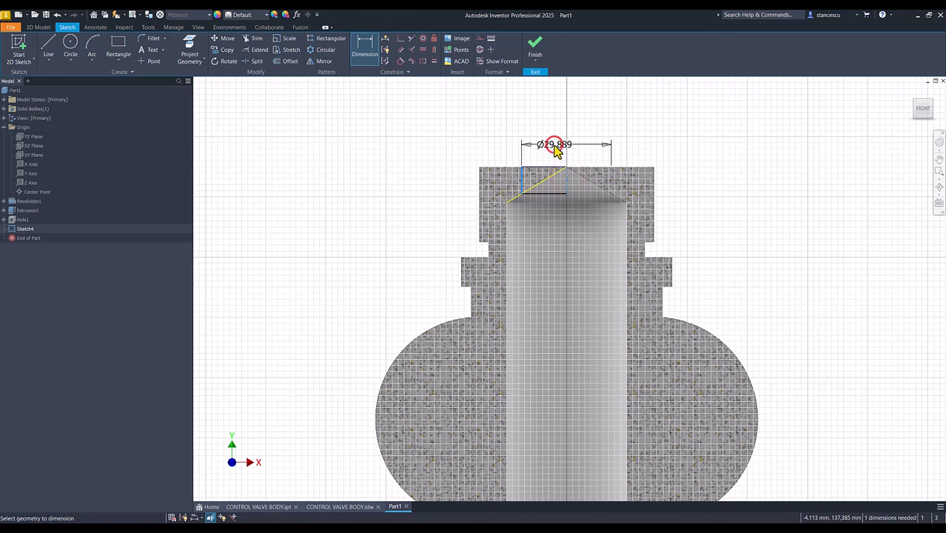
{"action": "left_click", "coordinate": [556, 148]}
{"action": "type", "text": "20"}
{"action": "key", "text": "Return"}
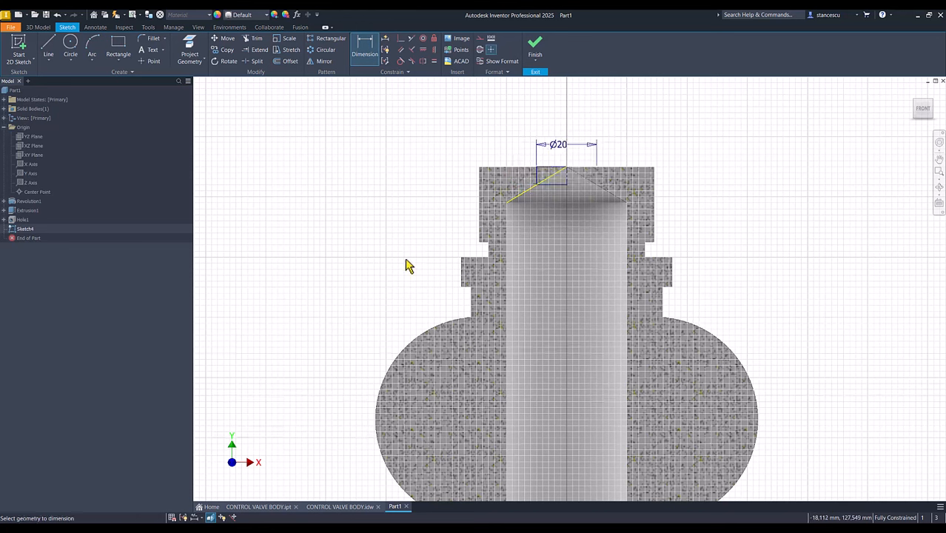
{"action": "left_click", "coordinate": [342, 507]}
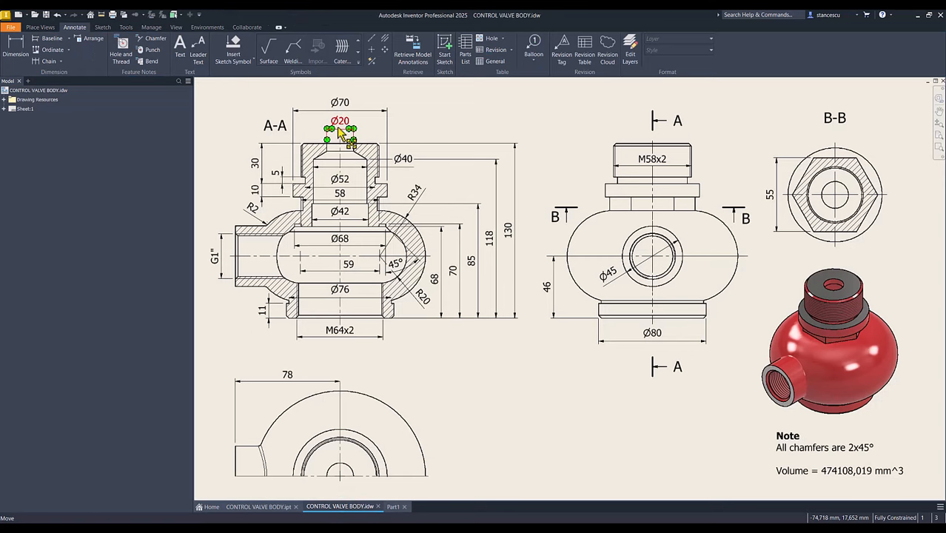
{"action": "left_click", "coordinate": [393, 507]}
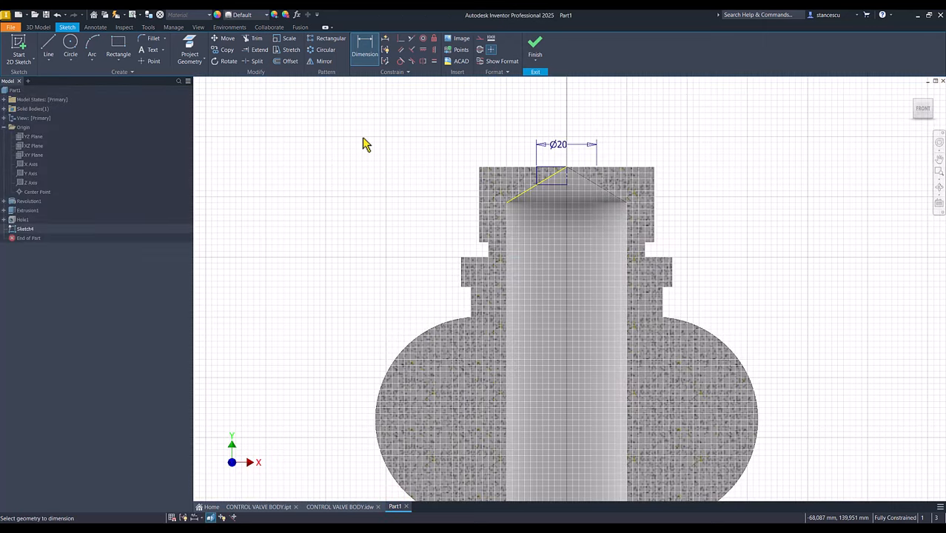
Revolve the Ø20 rectangle profiles a full 360° about the centerline as a cut through the top of the body
{"action": "key", "text": "r"}
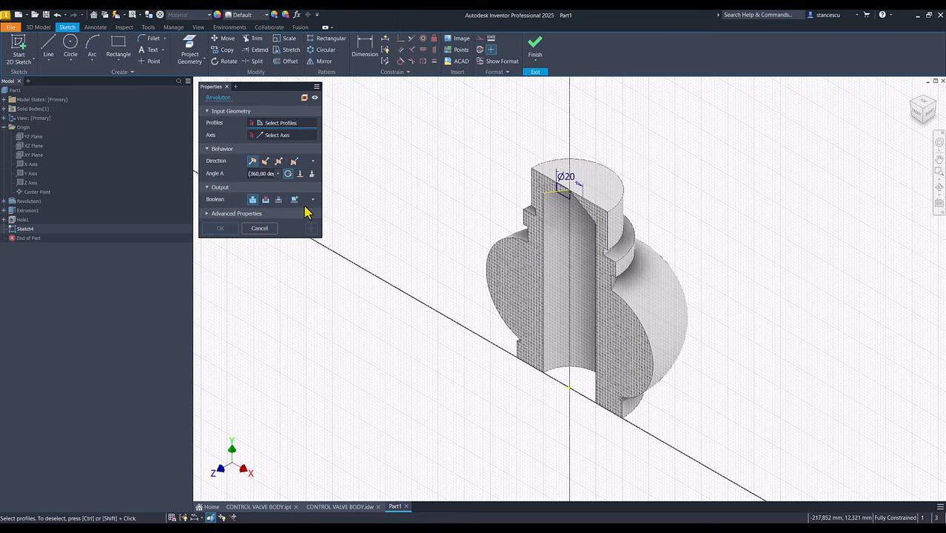
{"action": "scroll", "coordinate": [541, 213], "scroll_direction": "down", "scroll_amount": 3}
{"action": "left_click", "coordinate": [592, 189]}
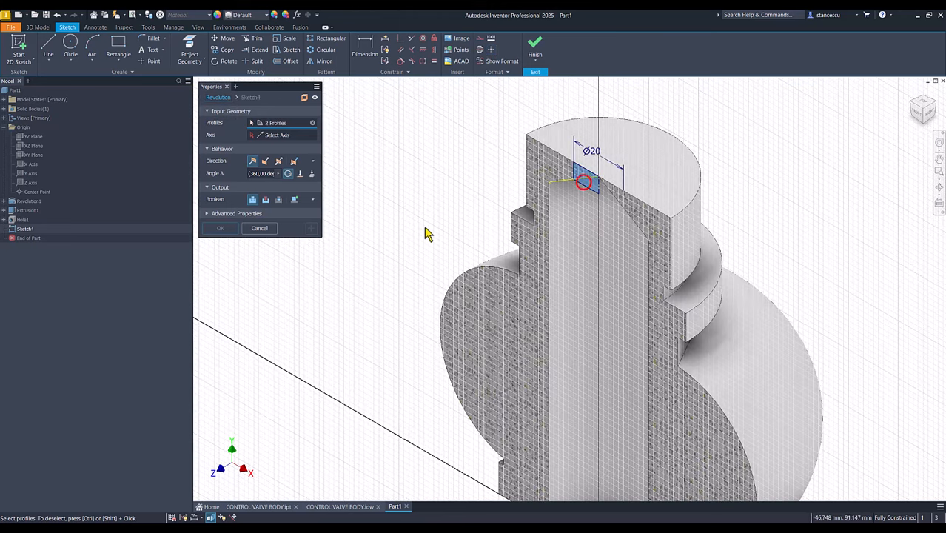
{"action": "left_click", "coordinate": [275, 136]}
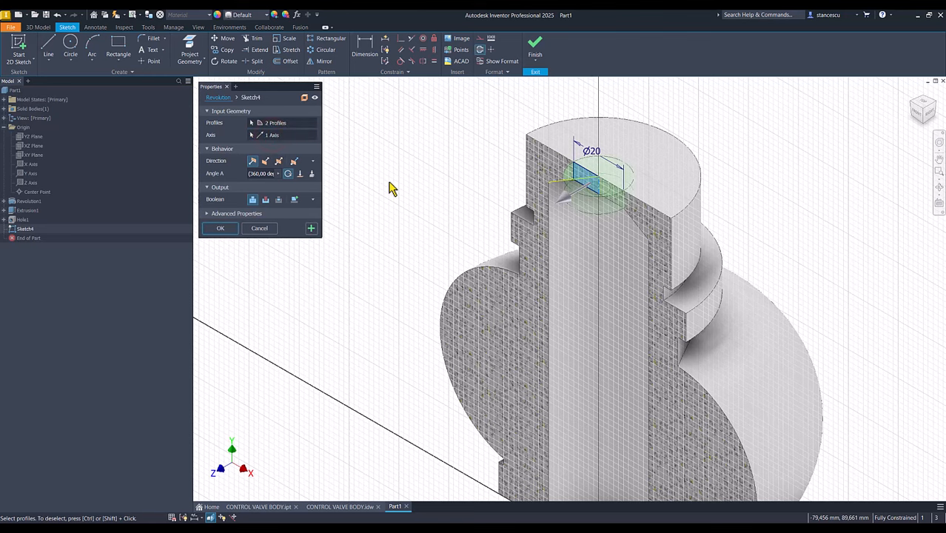
{"action": "left_click", "coordinate": [265, 200]}
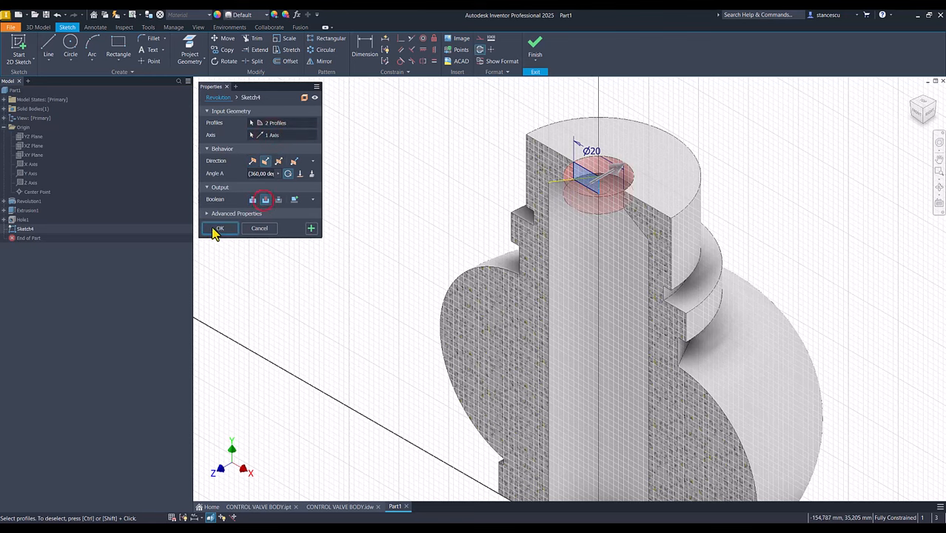
{"action": "left_click", "coordinate": [216, 230]}
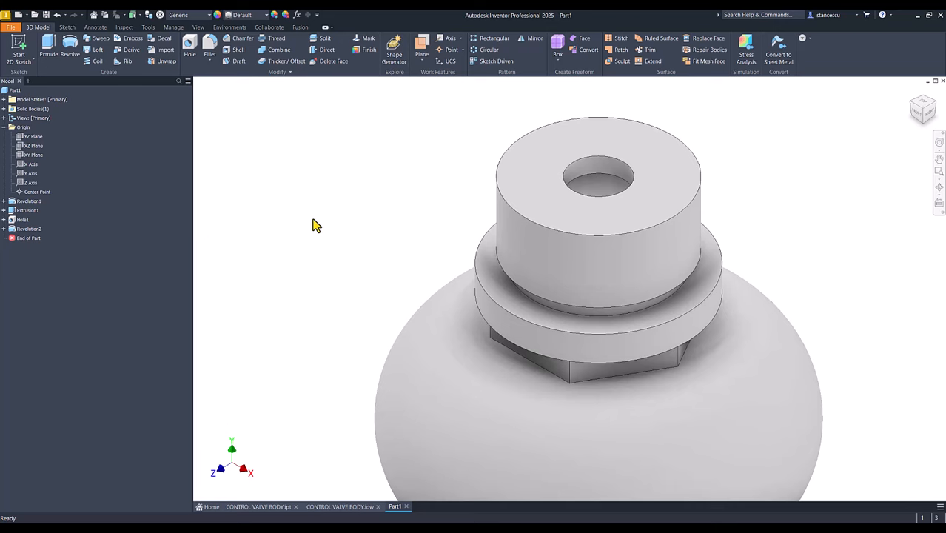
{"action": "key", "text": "F6"}
{"action": "left_click", "coordinate": [333, 187]}
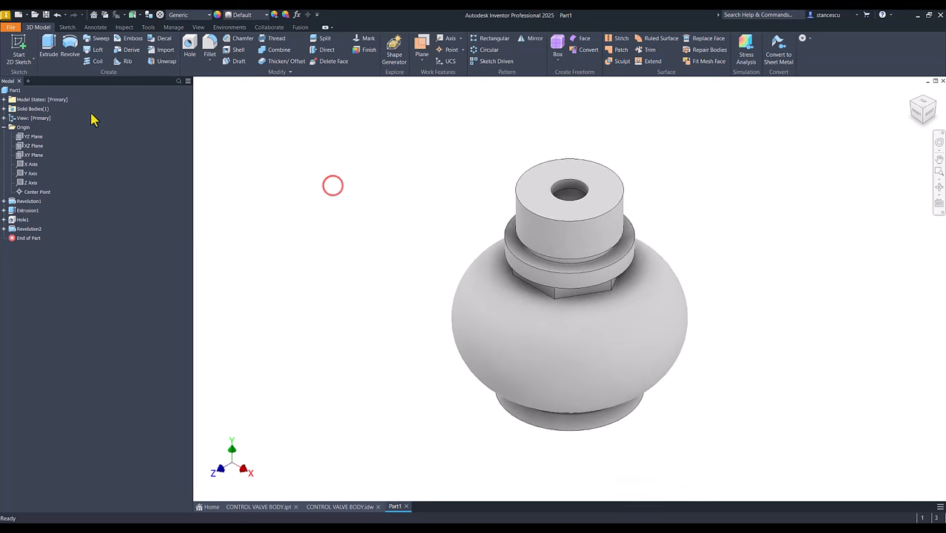
Examine section A-A in the CONTROL VALVE BODY drawing for the inner chamber's diameters, heights, arc radius and bottom thread
{"action": "left_click", "coordinate": [326, 508]}
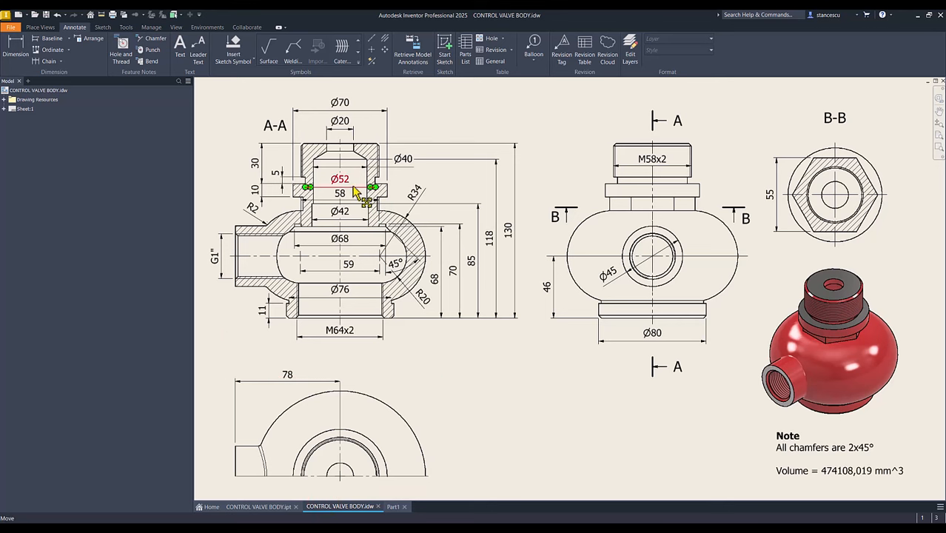
{"action": "key", "text": "Escape"}
{"action": "left_click", "coordinate": [348, 216]}
{"action": "left_click", "coordinate": [485, 244]}
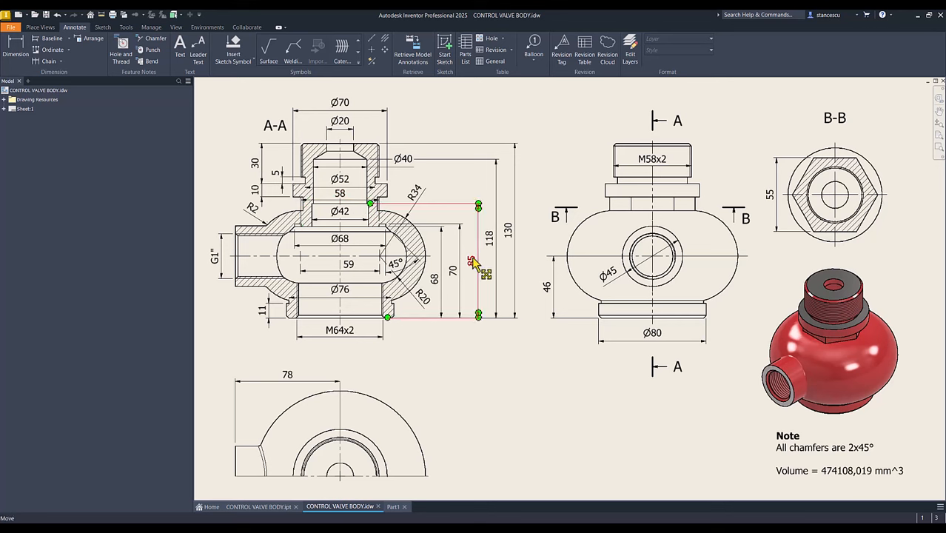
{"action": "left_click", "coordinate": [404, 223]}
{"action": "left_click", "coordinate": [405, 248]}
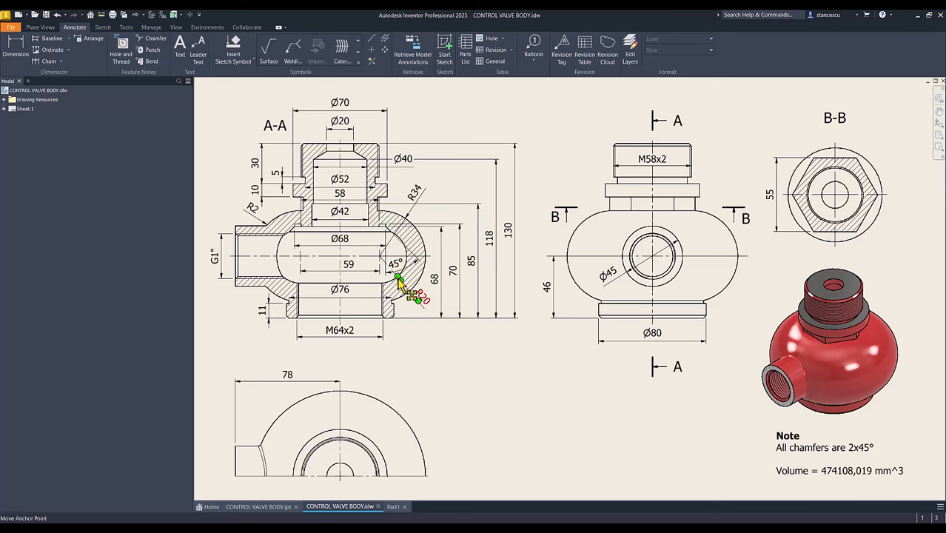
{"action": "key", "text": "Escape"}
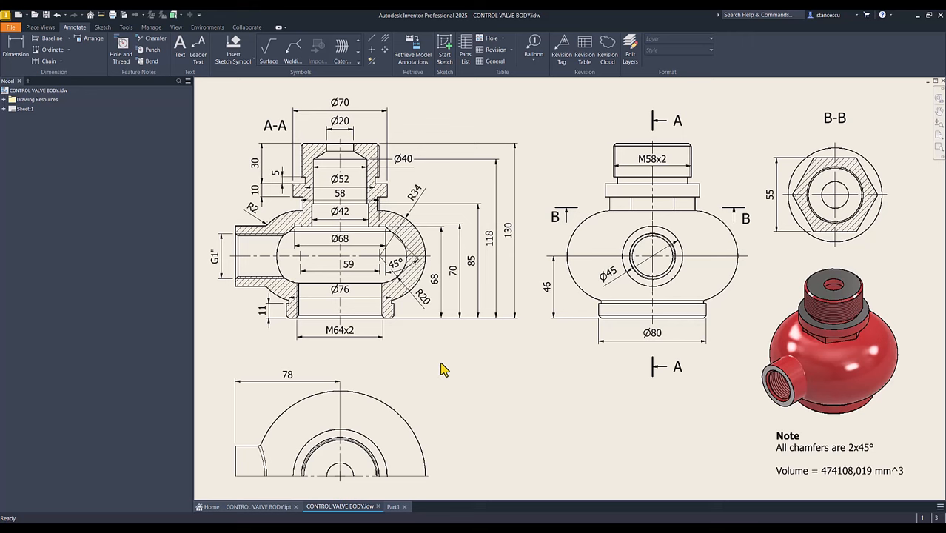
{"action": "left_click", "coordinate": [335, 297]}
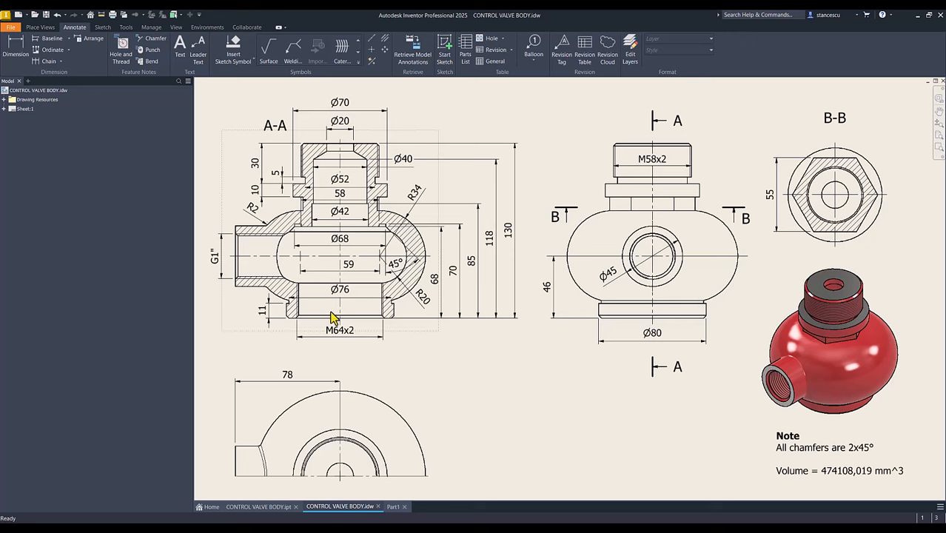
{"action": "key", "text": "Escape"}
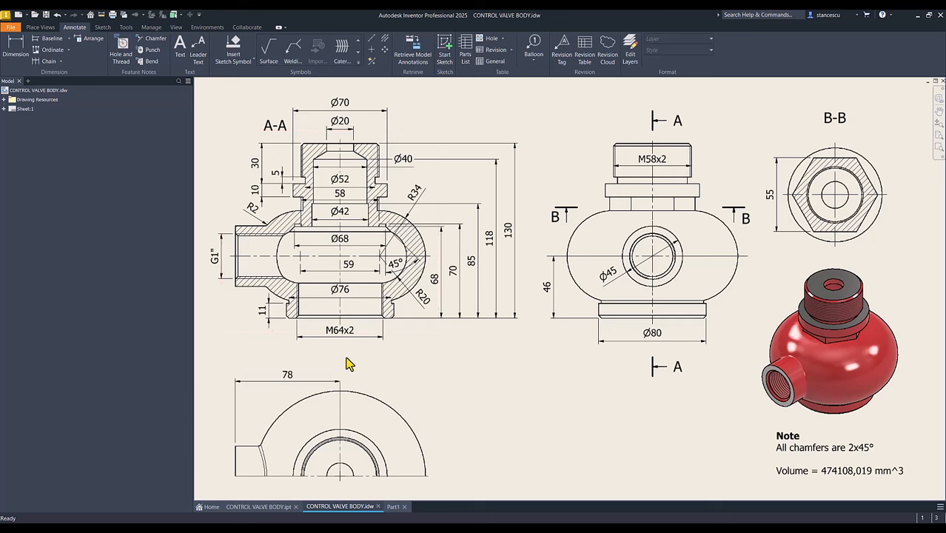
{"action": "left_click", "coordinate": [341, 335]}
Return to Part1, start a sketch on the XY plane and slice the graphics
{"action": "left_click", "coordinate": [395, 507]}
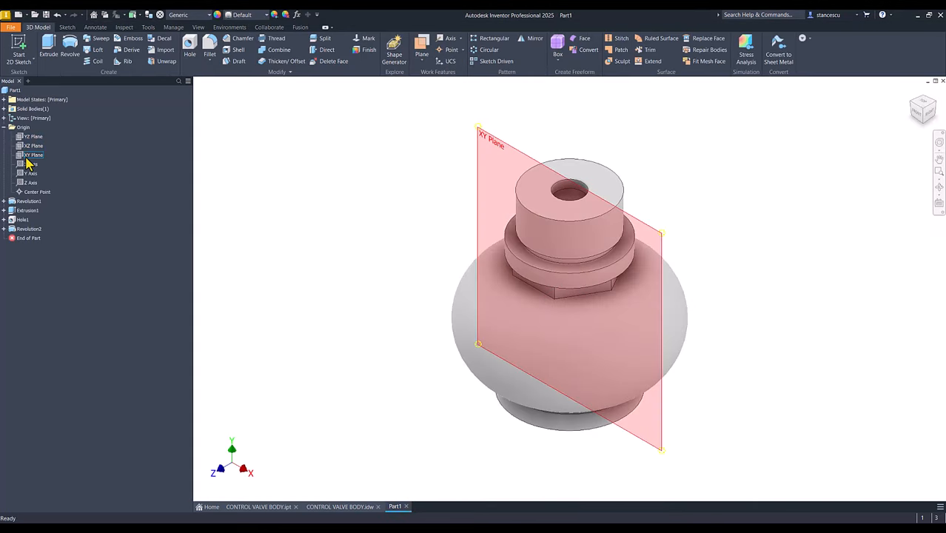
{"action": "left_click", "coordinate": [28, 157]}
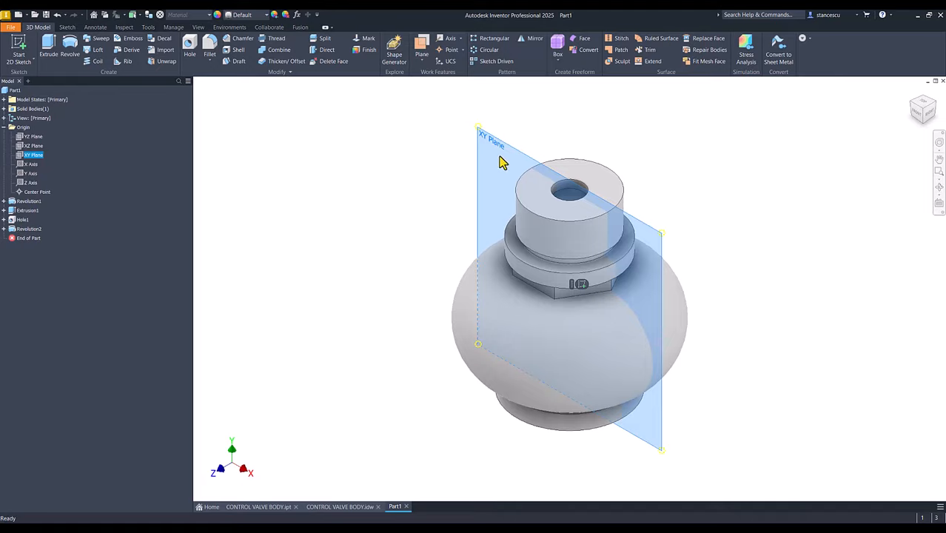
{"action": "left_click", "coordinate": [579, 285]}
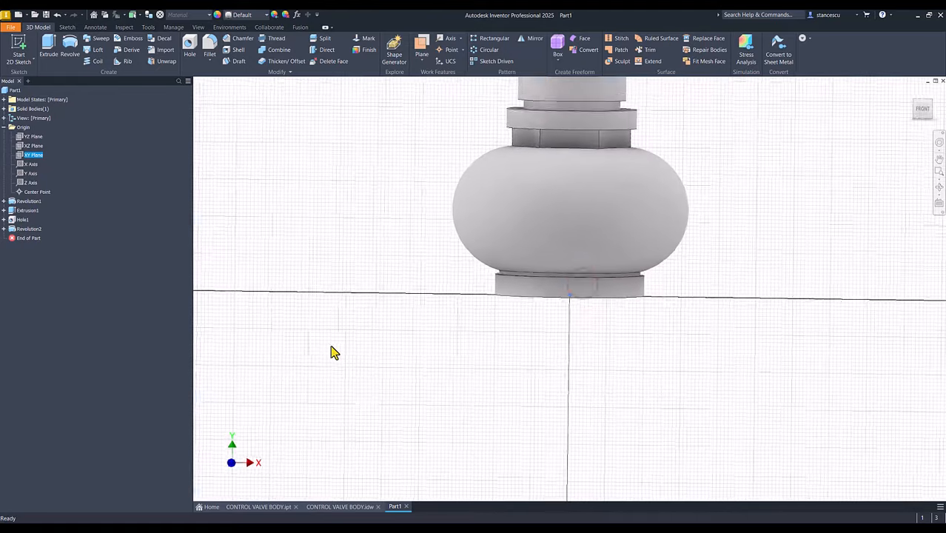
{"action": "key", "text": "F7"}
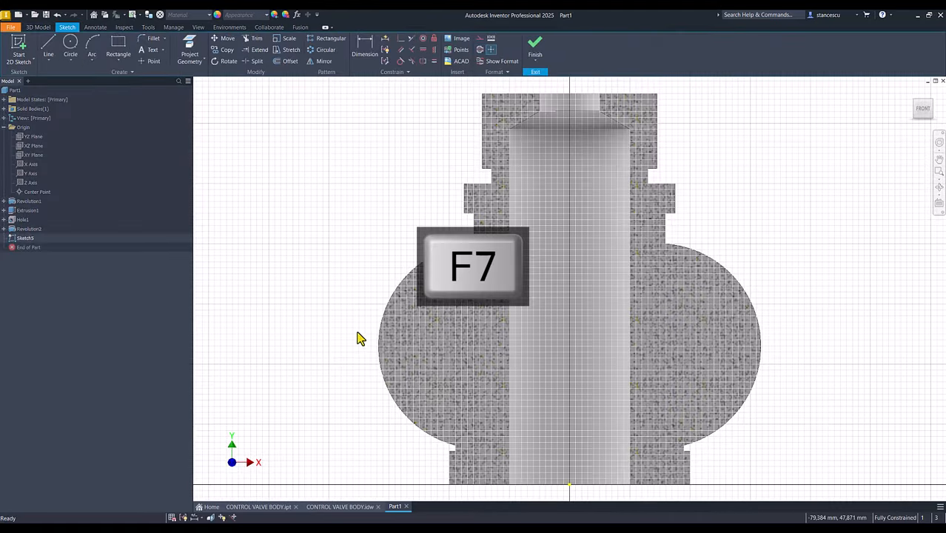
Sketch a line about 86 mm up the axis from the origin, continuing into a stepped chamber outline that ends in a short slanted segment
{"action": "left_click", "coordinate": [48, 46]}
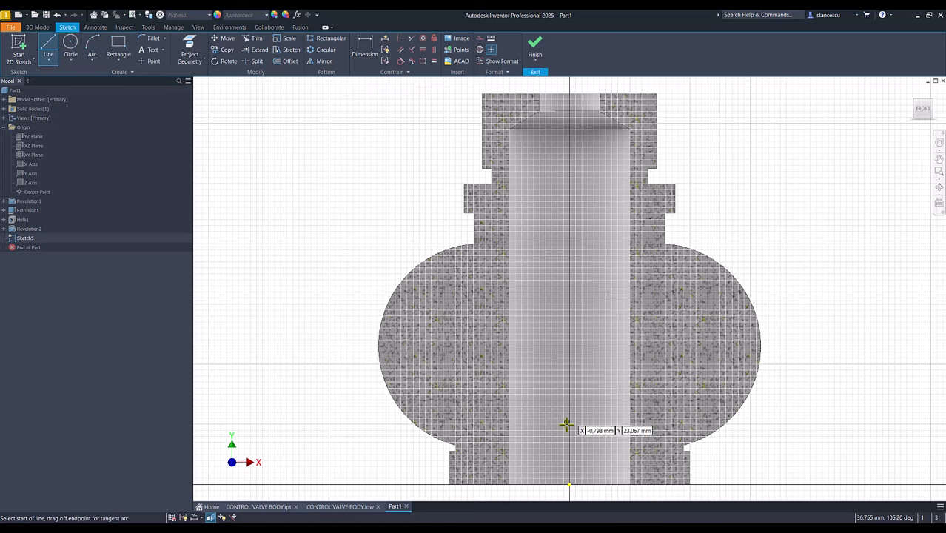
{"action": "left_click", "coordinate": [569, 484]}
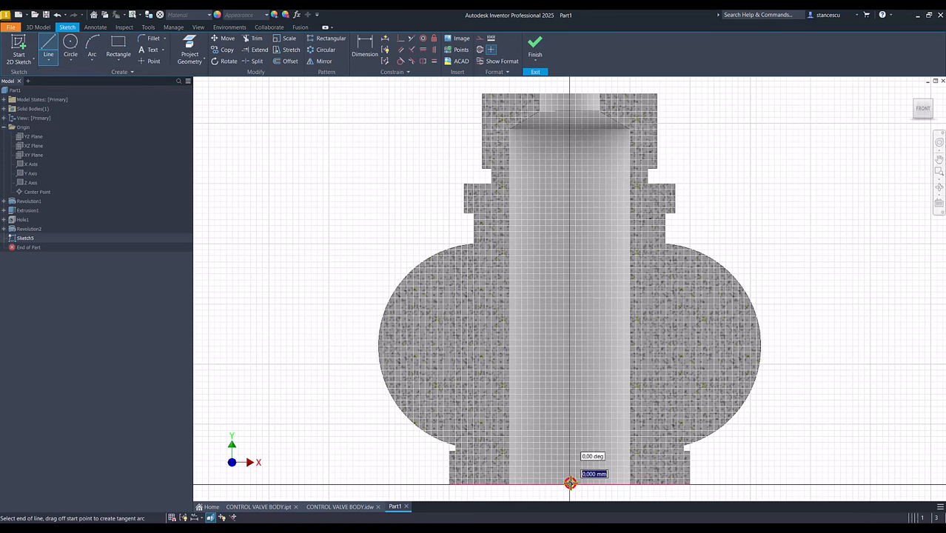
{"action": "left_click", "coordinate": [569, 225]}
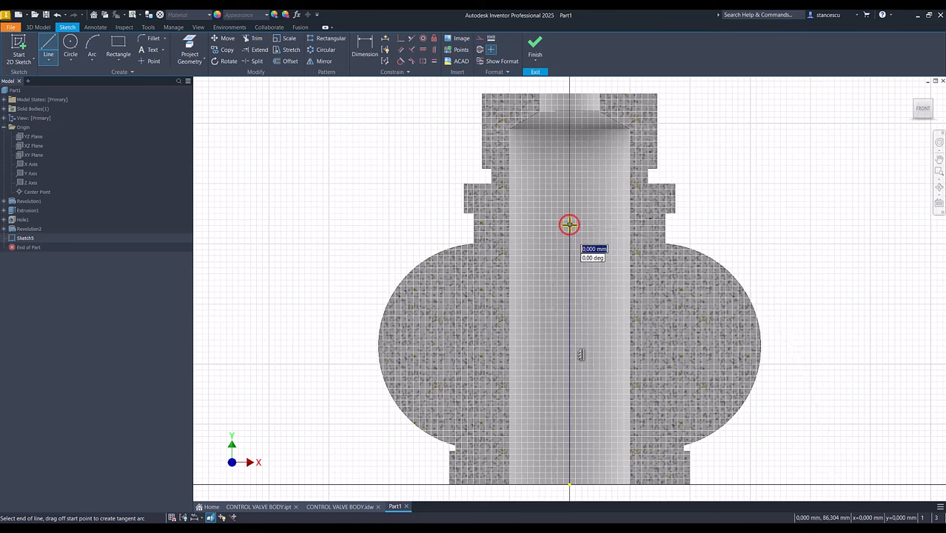
{"action": "left_click", "coordinate": [635, 224]}
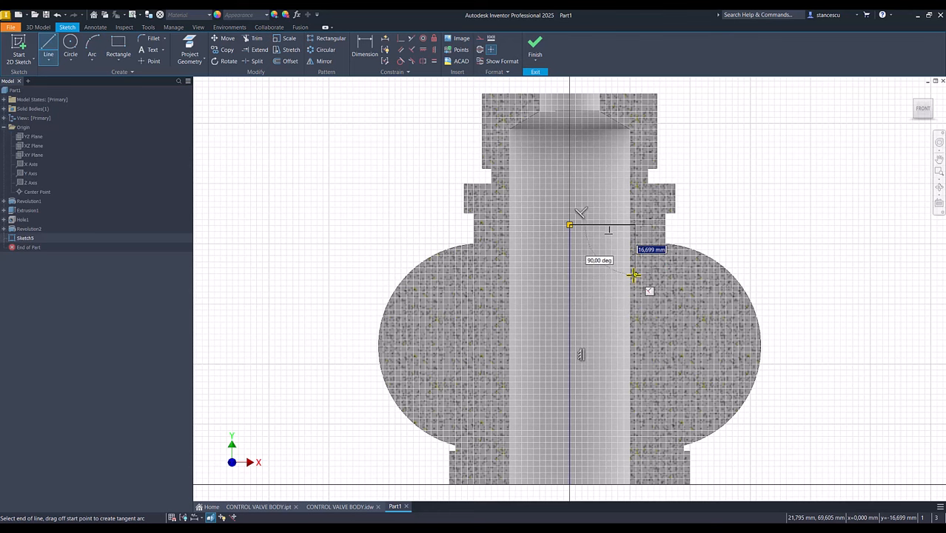
{"action": "left_click", "coordinate": [636, 276]}
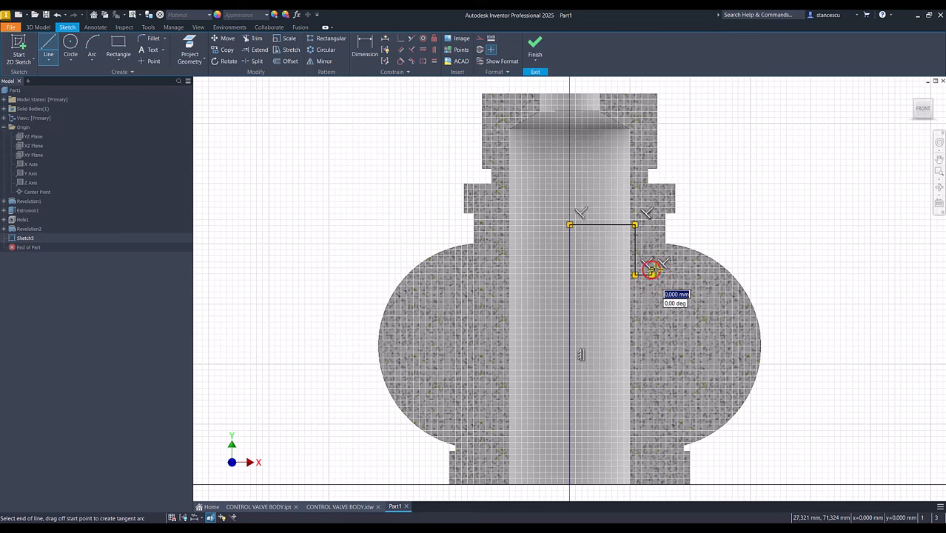
{"action": "left_click", "coordinate": [669, 269]}
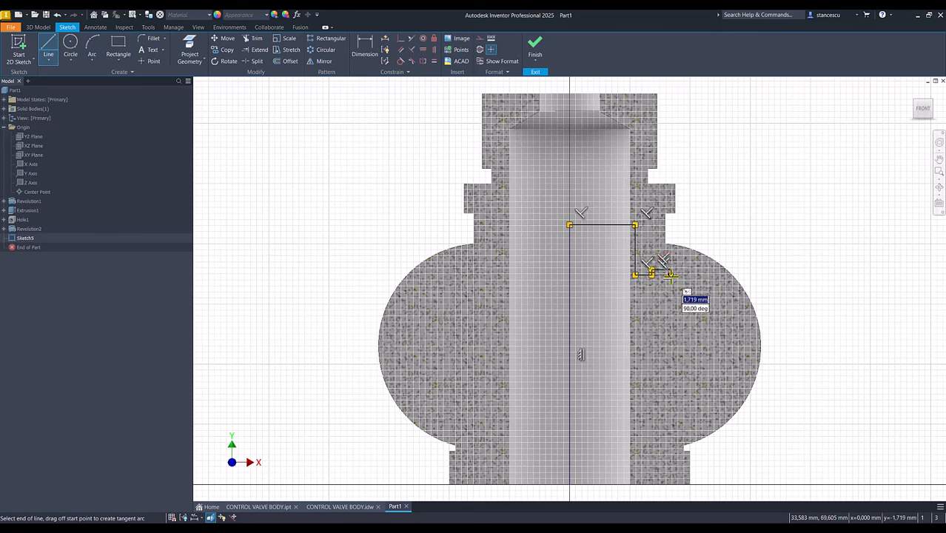
{"action": "left_click", "coordinate": [670, 284]}
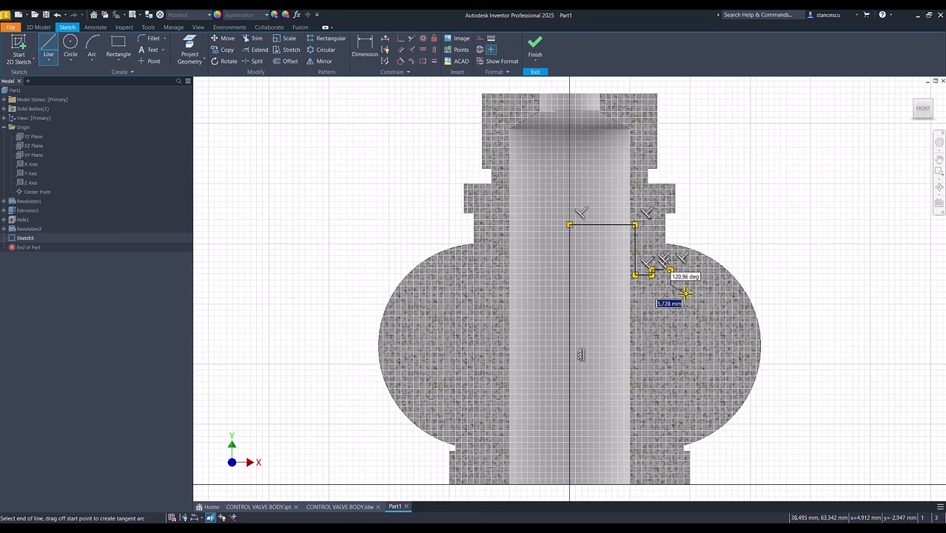
{"action": "left_click", "coordinate": [685, 294]}
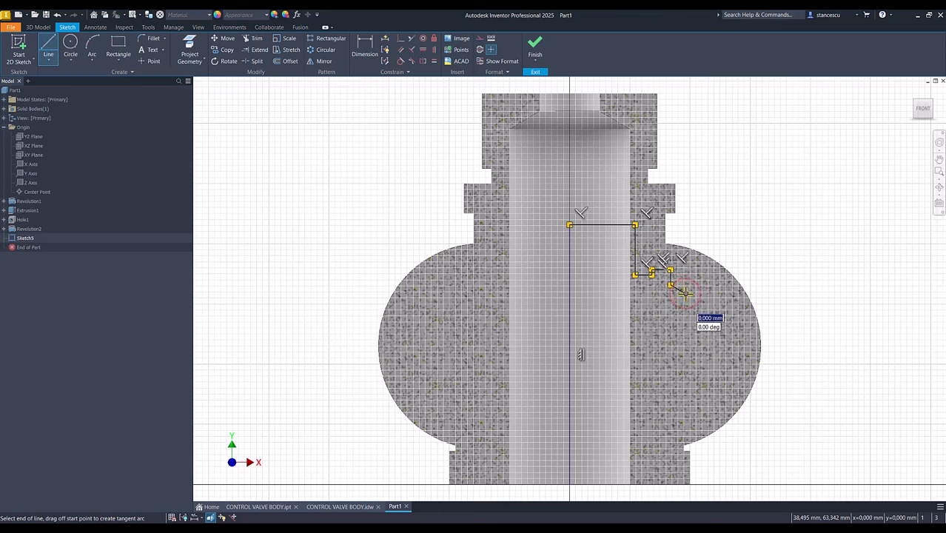
{"action": "key", "text": "Escape"}
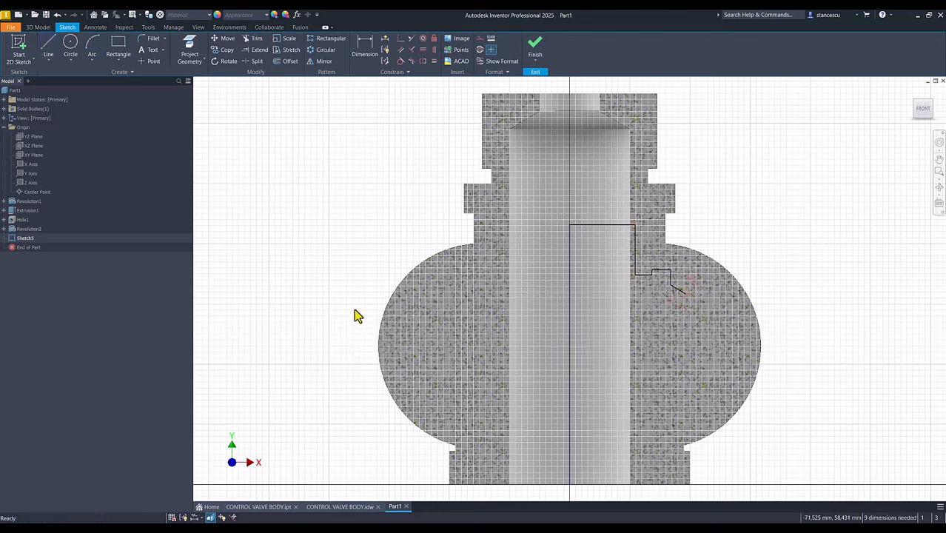
Convert the vertical line on the body axis into a centerline
{"action": "left_click", "coordinate": [579, 298]}
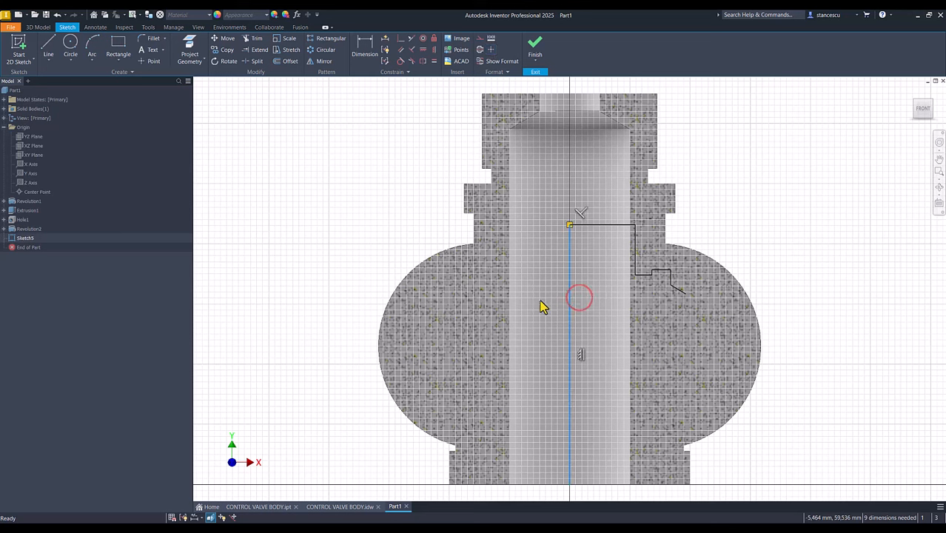
{"action": "left_click", "coordinate": [335, 215]}
{"action": "left_click", "coordinate": [575, 263]}
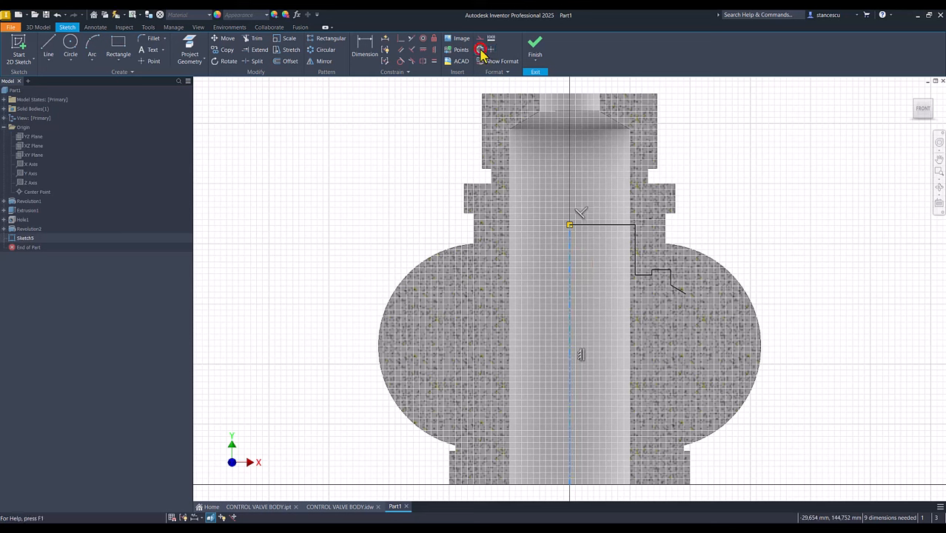
{"action": "left_click", "coordinate": [374, 163]}
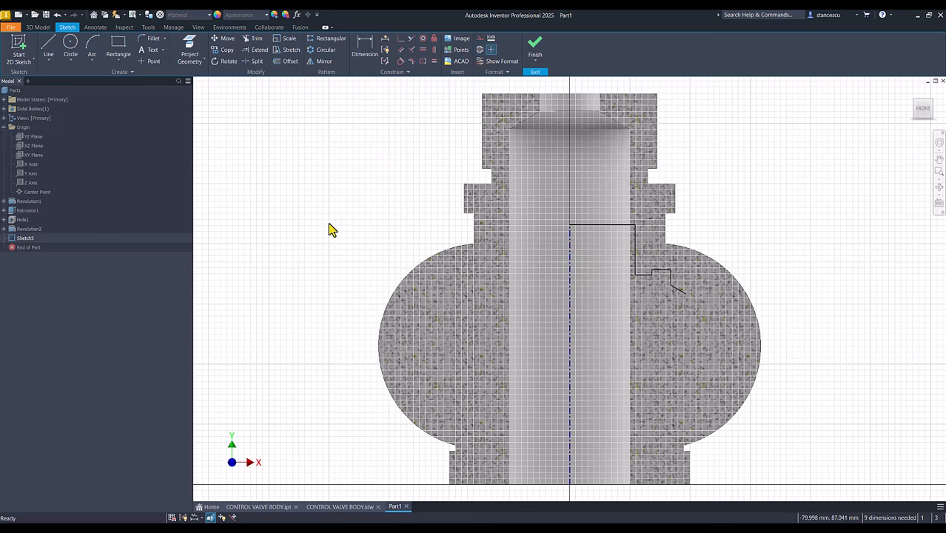
Sketch a horizontal chamber floor about 29 mm above the origin from the centerline, continuing as a tangent arc to the slanted segment's end
{"action": "left_click", "coordinate": [49, 48]}
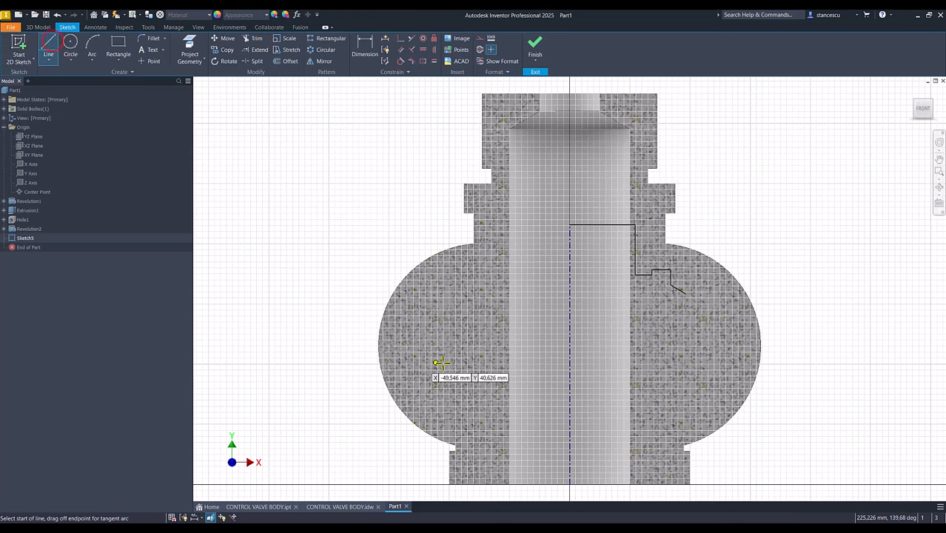
{"action": "left_click", "coordinate": [569, 398]}
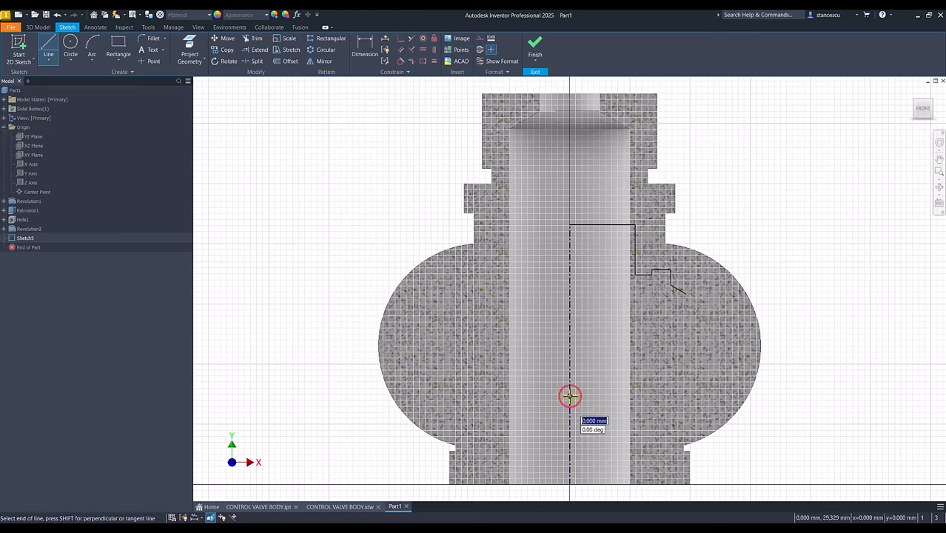
{"action": "left_click", "coordinate": [658, 397]}
{"action": "left_click_drag", "start_coordinate": [658, 397], "coordinate": [685, 294]}
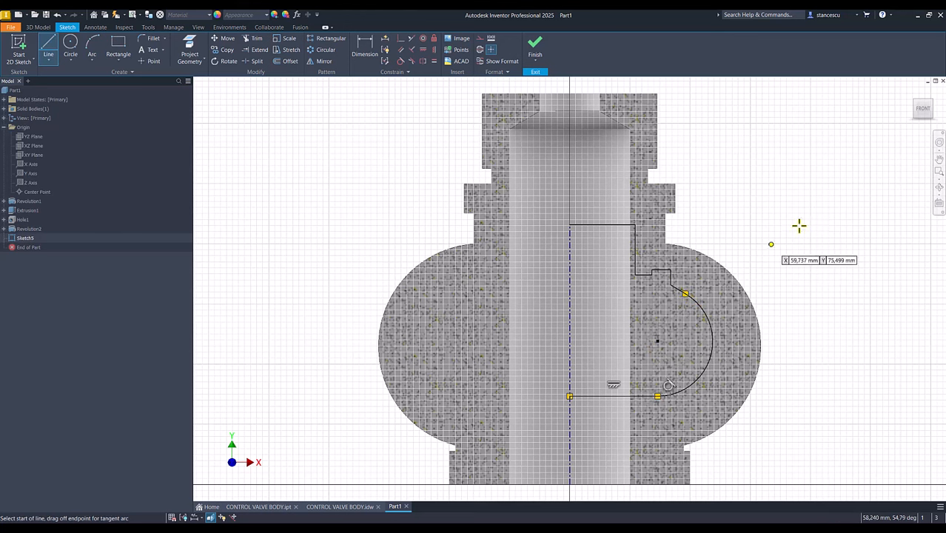
{"action": "key", "text": "Escape"}
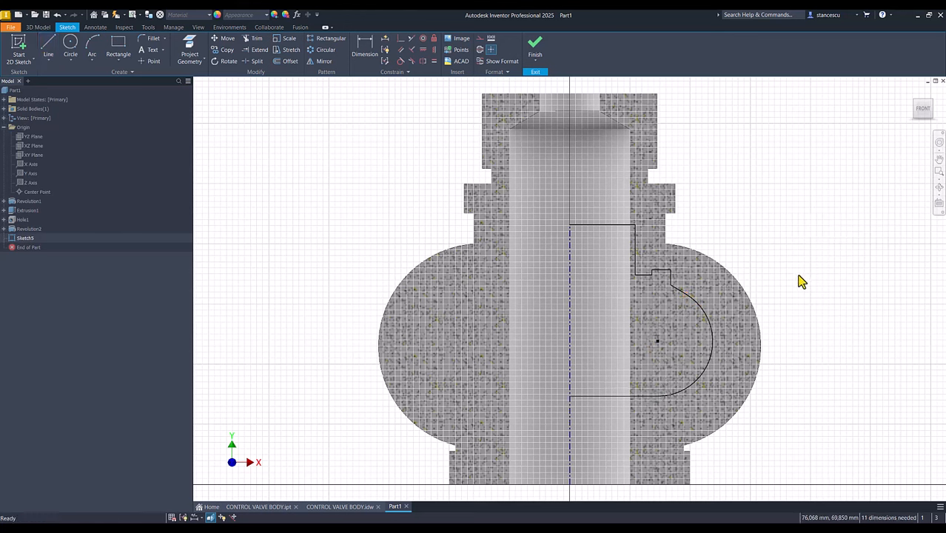
Project the body's outer arc and make the chamber arc's center coincident with the projected arc's center
{"action": "left_click", "coordinate": [189, 50]}
{"action": "left_click", "coordinate": [763, 323]}
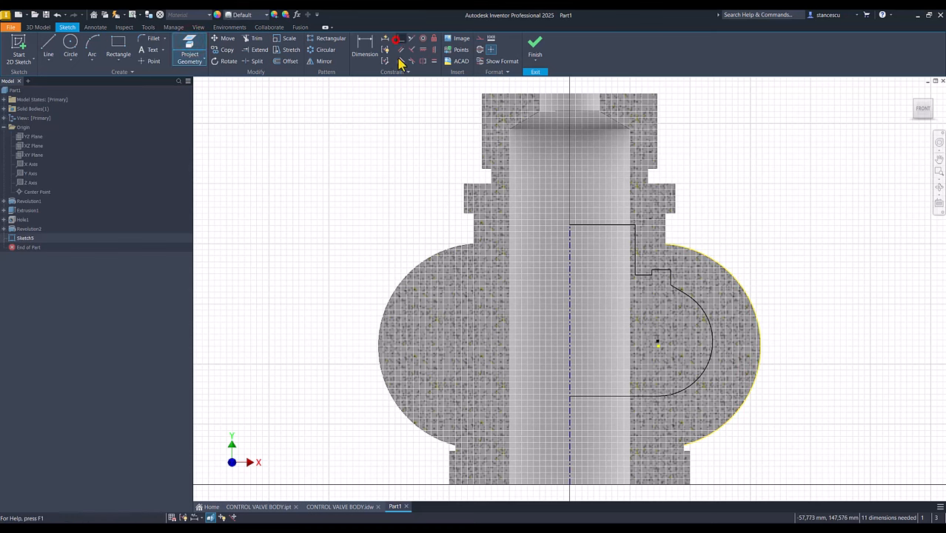
{"action": "left_click", "coordinate": [401, 39]}
{"action": "left_click", "coordinate": [658, 343]}
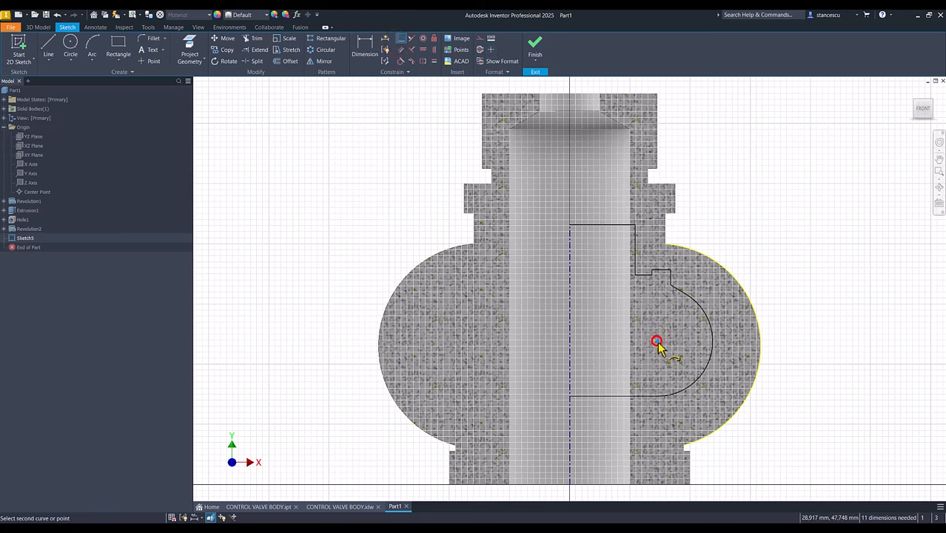
{"action": "left_click", "coordinate": [656, 345]}
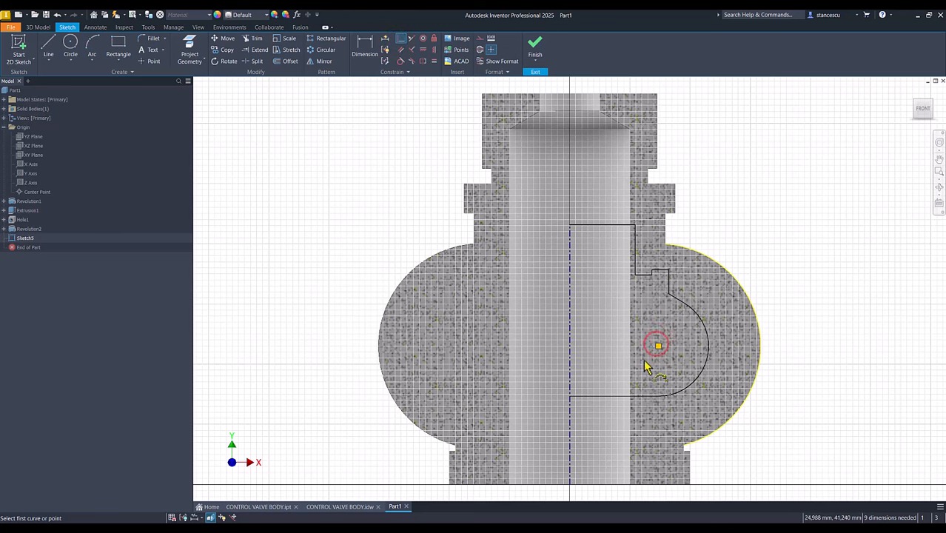
Dimension the chamber arc with a radius of 20 mm
{"action": "left_click", "coordinate": [365, 50]}
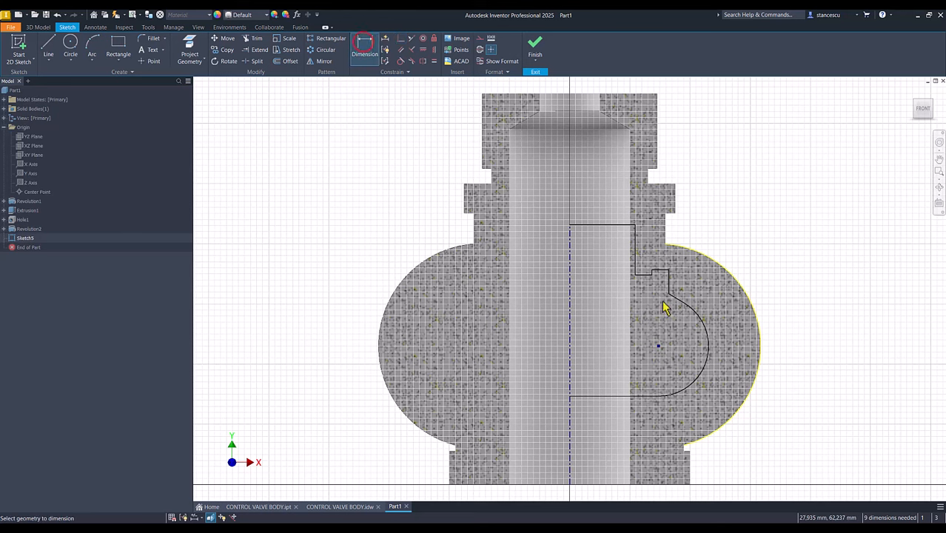
{"action": "left_click", "coordinate": [712, 354]}
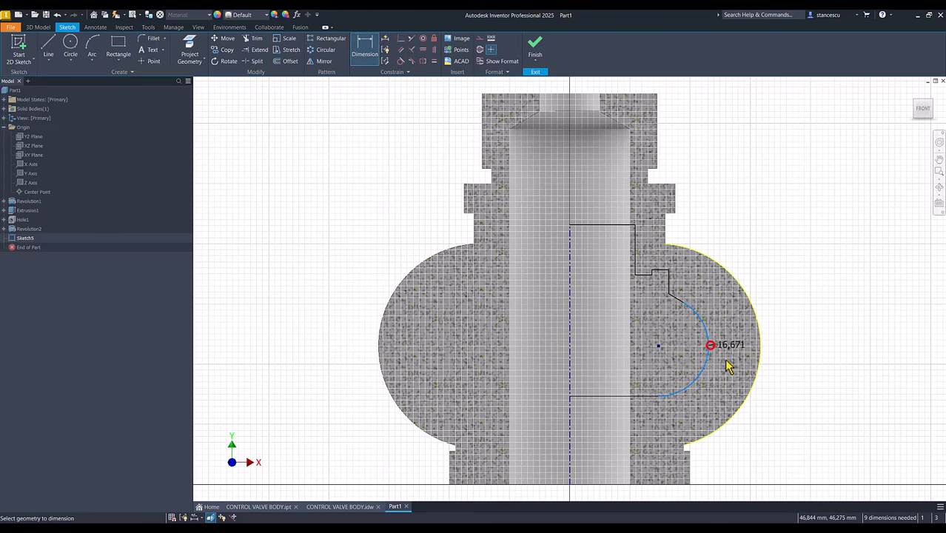
{"action": "left_click", "coordinate": [782, 408]}
{"action": "type", "text": "20"}
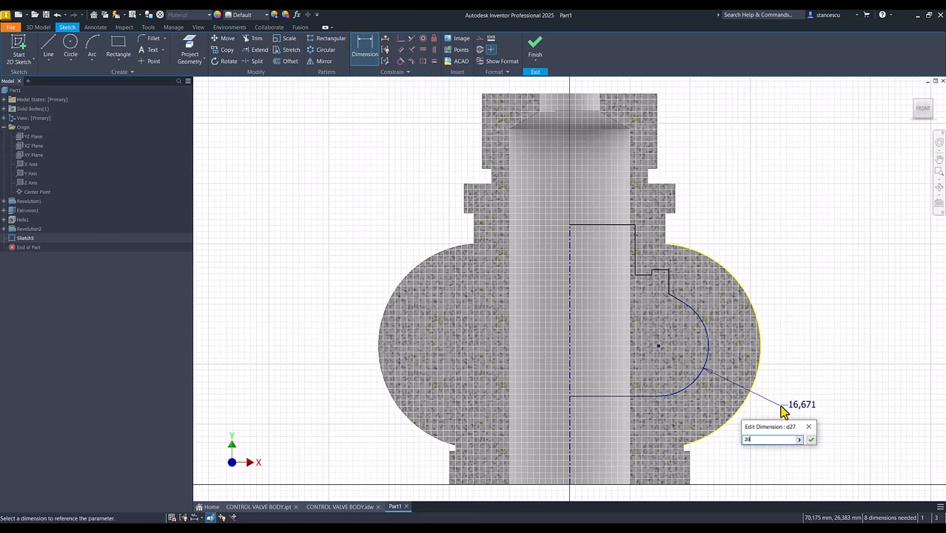
{"action": "key", "text": "Return"}
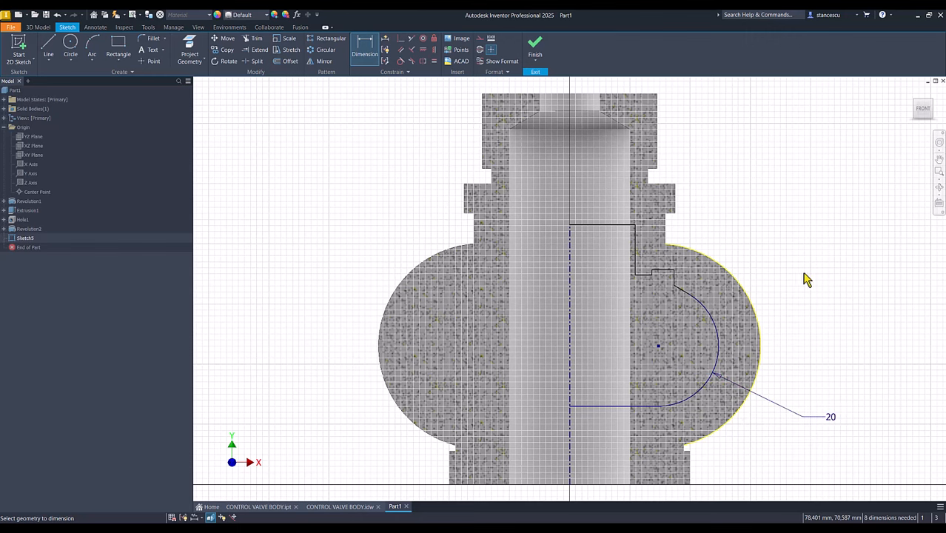
Set the angle between the short vertical segment and the slanted segment of the chamber outline to 45 degrees
{"action": "left_click", "coordinate": [678, 291]}
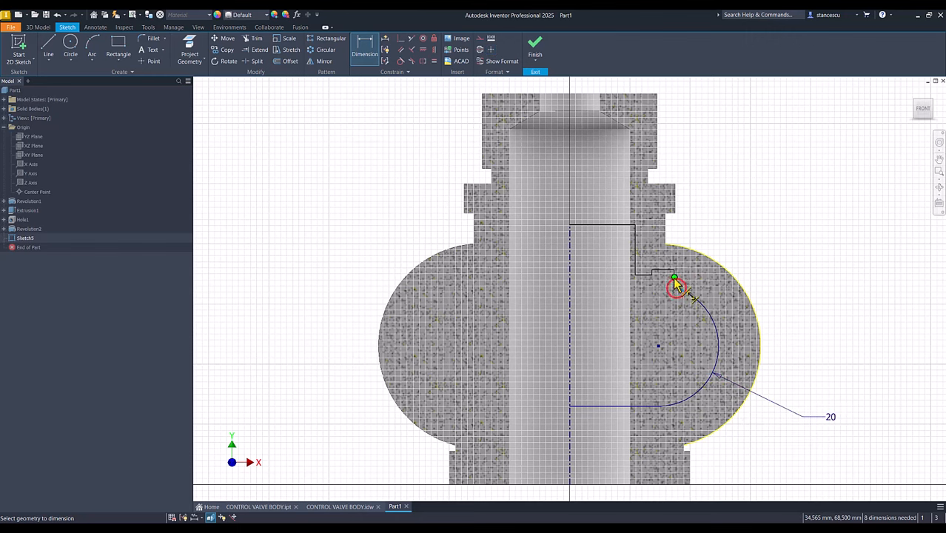
{"action": "scroll", "coordinate": [679, 289], "scroll_direction": "up", "scroll_amount": 3}
{"action": "key", "text": "Escape"}
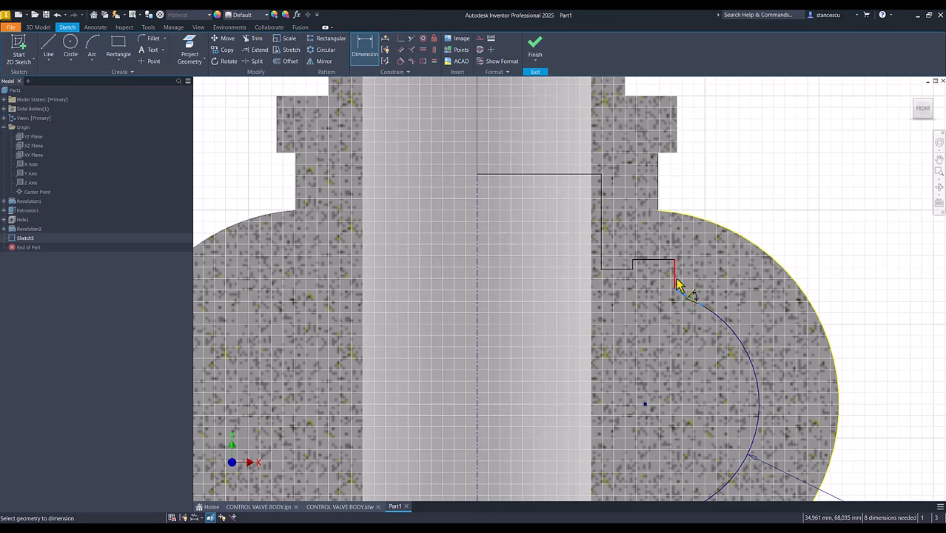
{"action": "left_click", "coordinate": [677, 287]}
{"action": "left_click", "coordinate": [685, 295]}
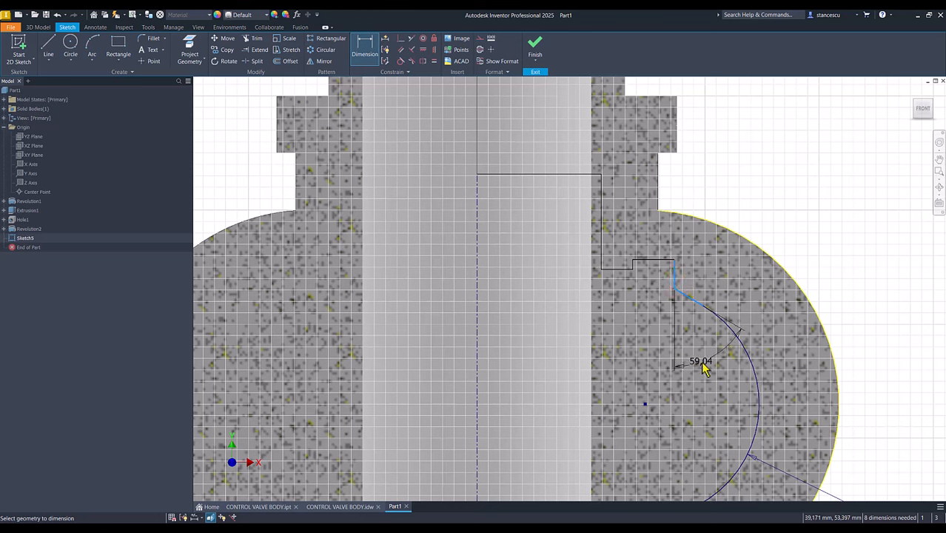
{"action": "left_click", "coordinate": [714, 373]}
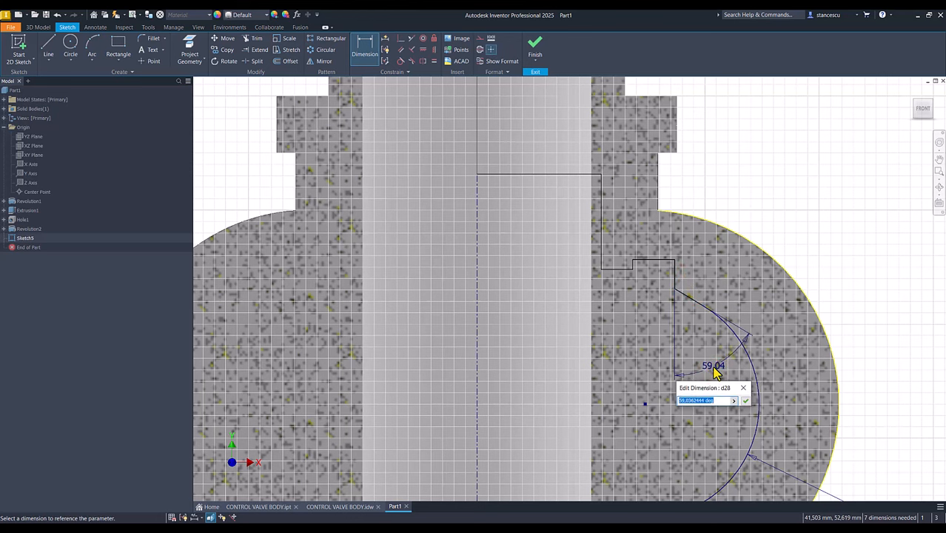
{"action": "key", "text": "Return"}
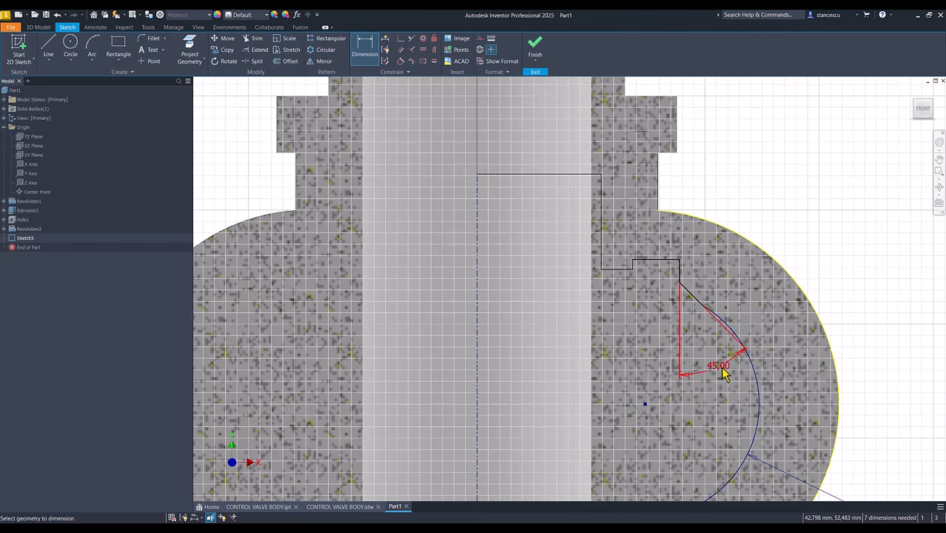
Dimension the chamber profile's uppermost horizontal line at 85 mm above the origin
{"action": "scroll", "coordinate": [620, 334], "scroll_direction": "down", "scroll_amount": 2}
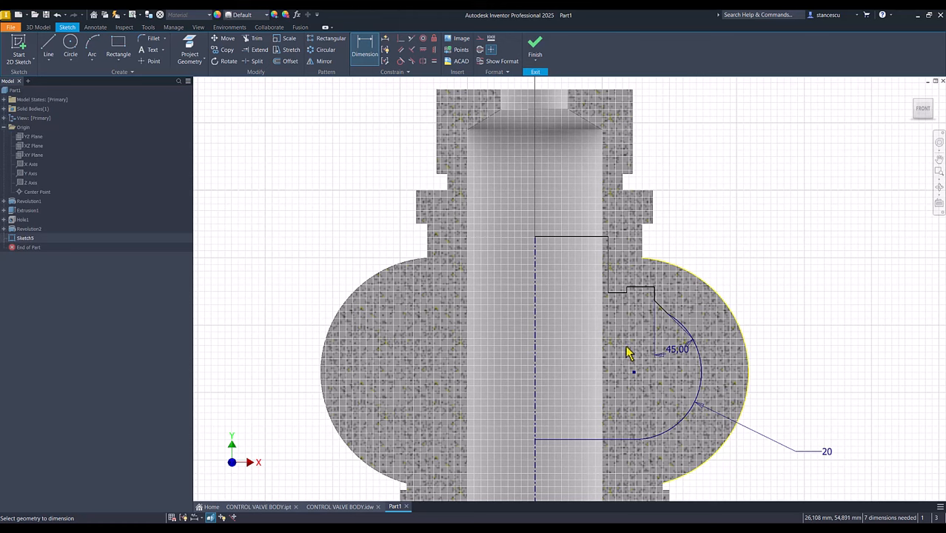
{"action": "left_click", "coordinate": [590, 236]}
{"action": "middle_click_drag", "start_coordinate": [595, 325], "coordinate": [596, 245]}
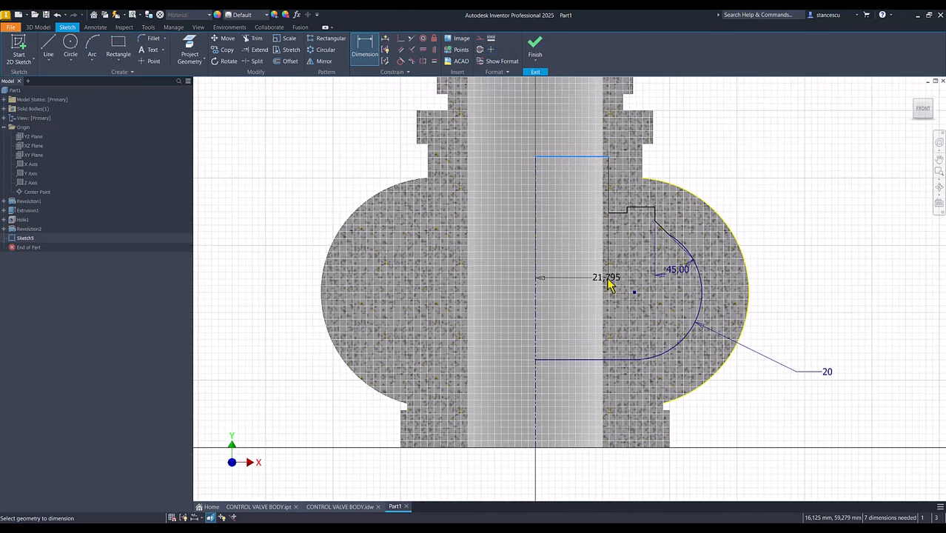
{"action": "left_click", "coordinate": [535, 448]}
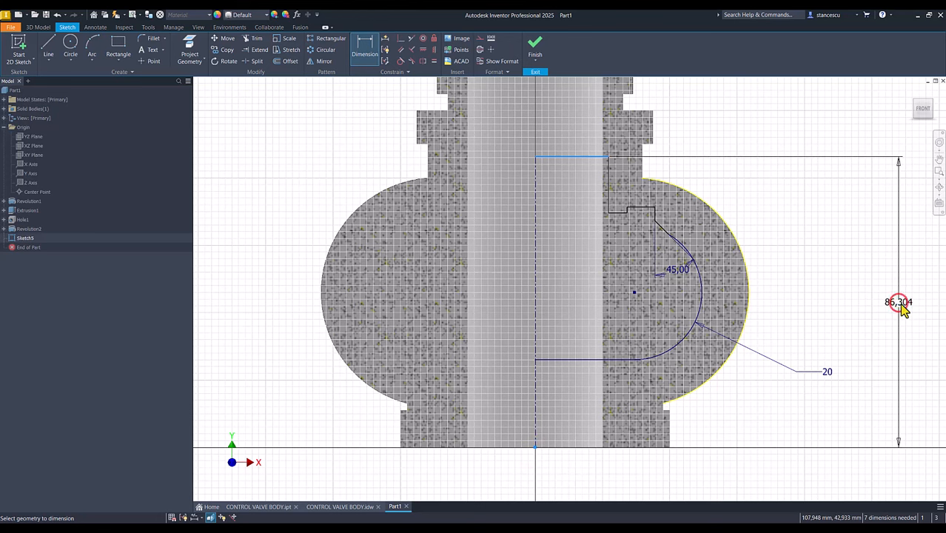
{"action": "left_click", "coordinate": [902, 310]}
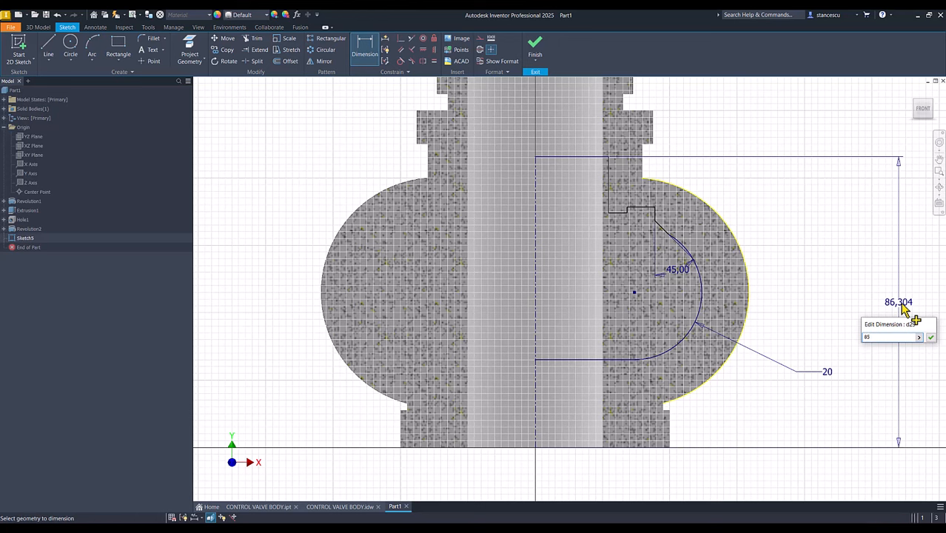
{"action": "key", "text": "Return"}
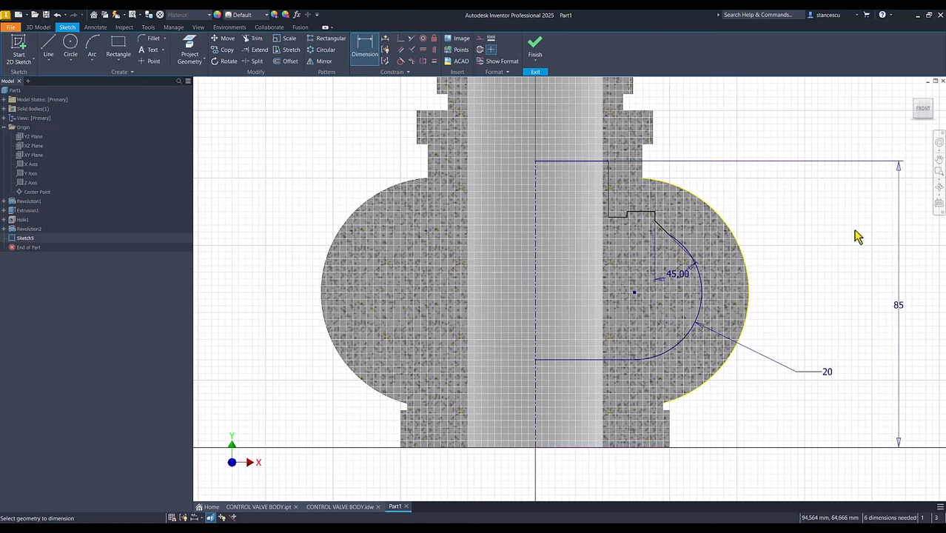
Dimension the raised horizontal step next to the slanted segment at 70 mm above the origin
{"action": "left_click", "coordinate": [651, 213]}
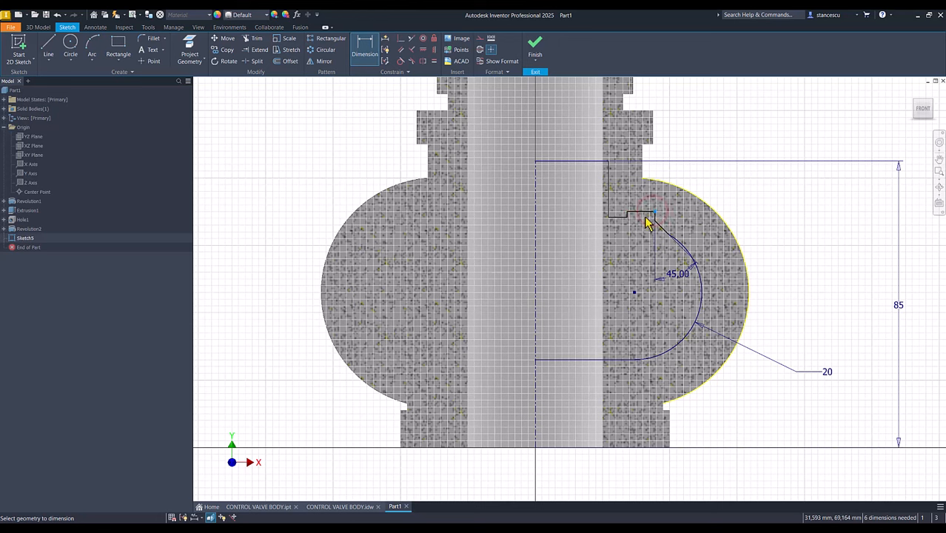
{"action": "left_click", "coordinate": [675, 287]}
{"action": "left_click", "coordinate": [536, 448]}
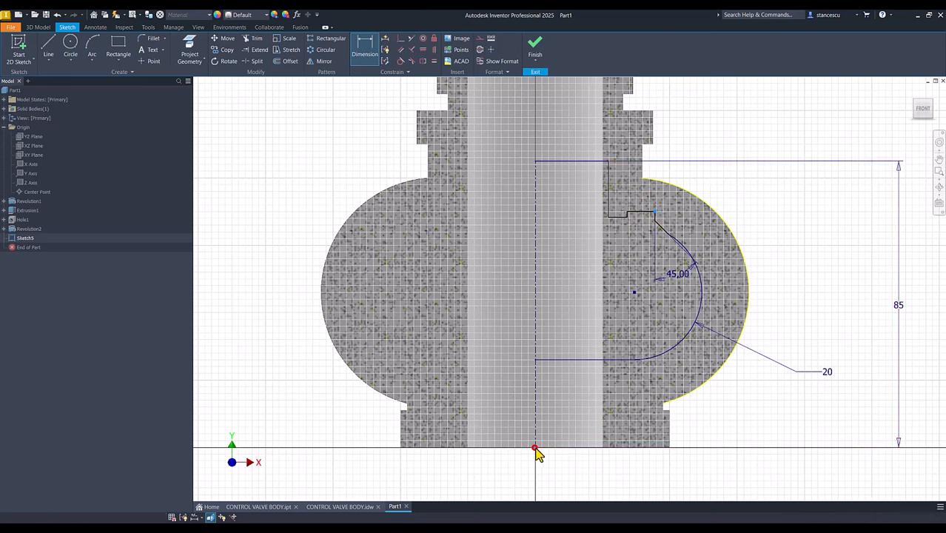
{"action": "left_click", "coordinate": [864, 313]}
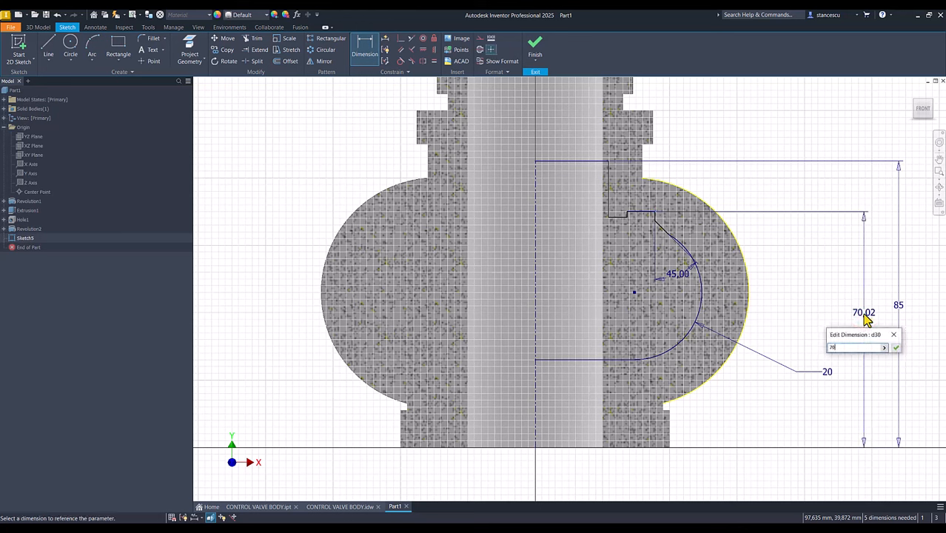
{"action": "type", "text": "70"}
{"action": "key", "text": "Return"}
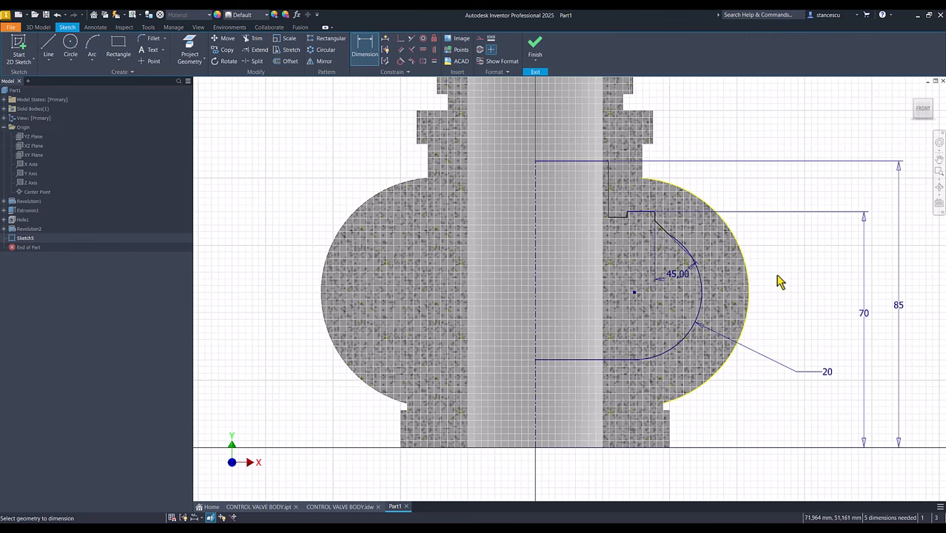
Dimension the lower horizontal step of the chamber outline at 68 mm above the body's base edge
{"action": "scroll", "coordinate": [643, 236], "scroll_direction": "up", "scroll_amount": 3}
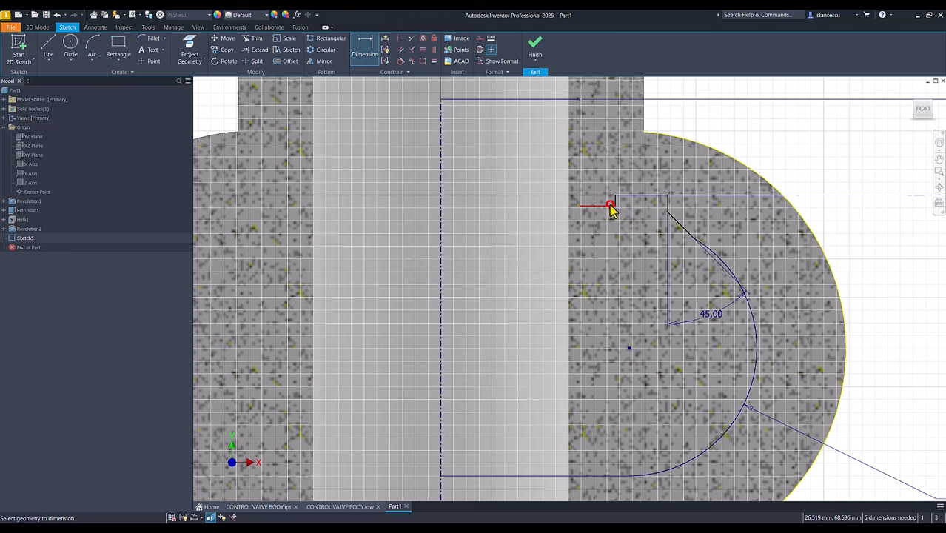
{"action": "scroll", "coordinate": [610, 414], "scroll_direction": "down", "scroll_amount": 3}
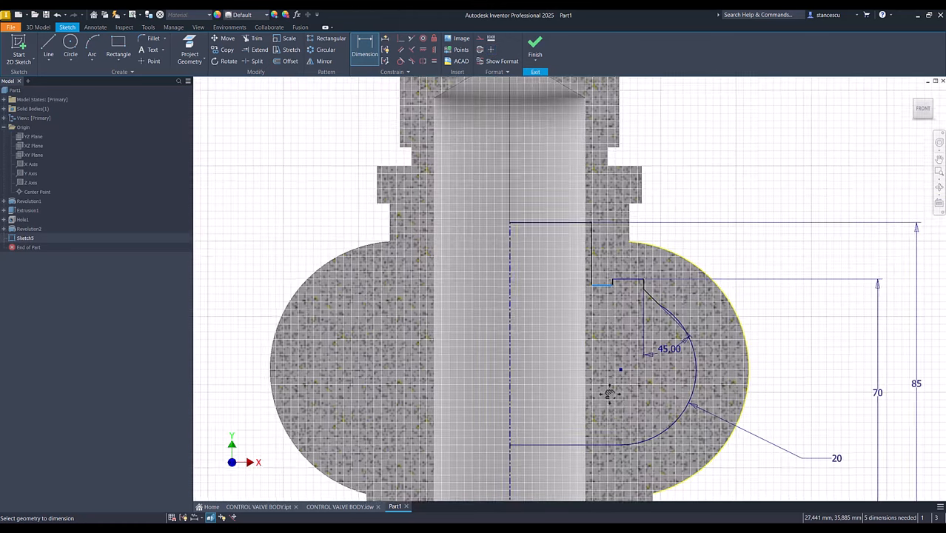
{"action": "middle_click_drag", "start_coordinate": [609, 394], "coordinate": [610, 328]}
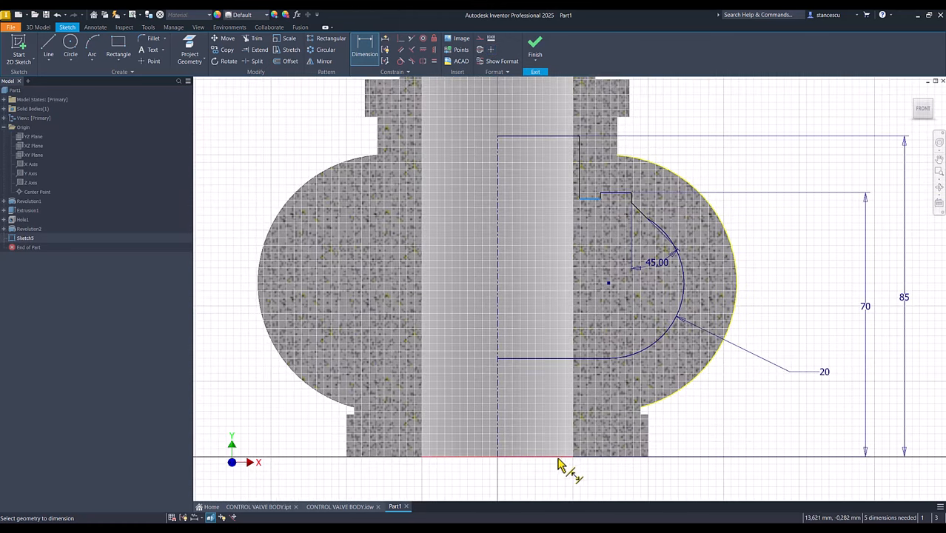
{"action": "left_click", "coordinate": [630, 457]}
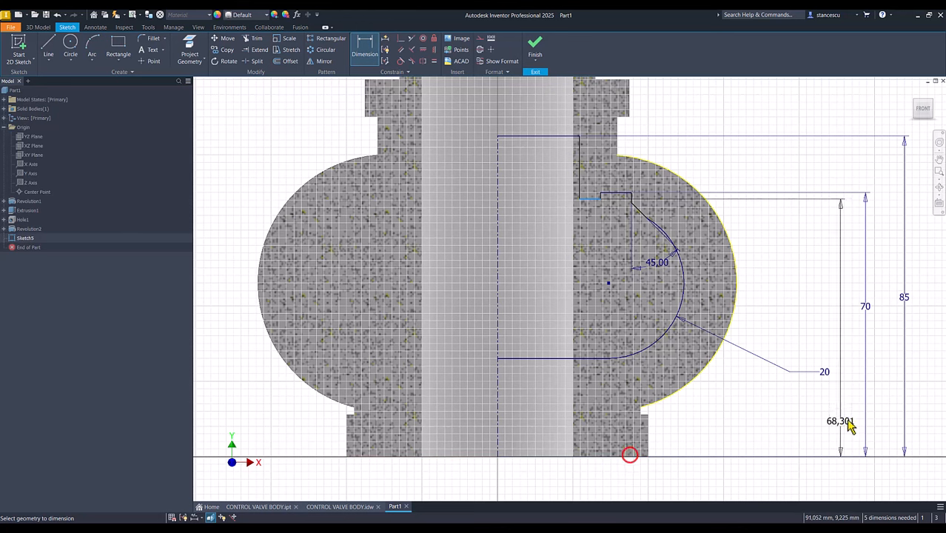
{"action": "left_click", "coordinate": [846, 346]}
{"action": "type", "text": "68"}
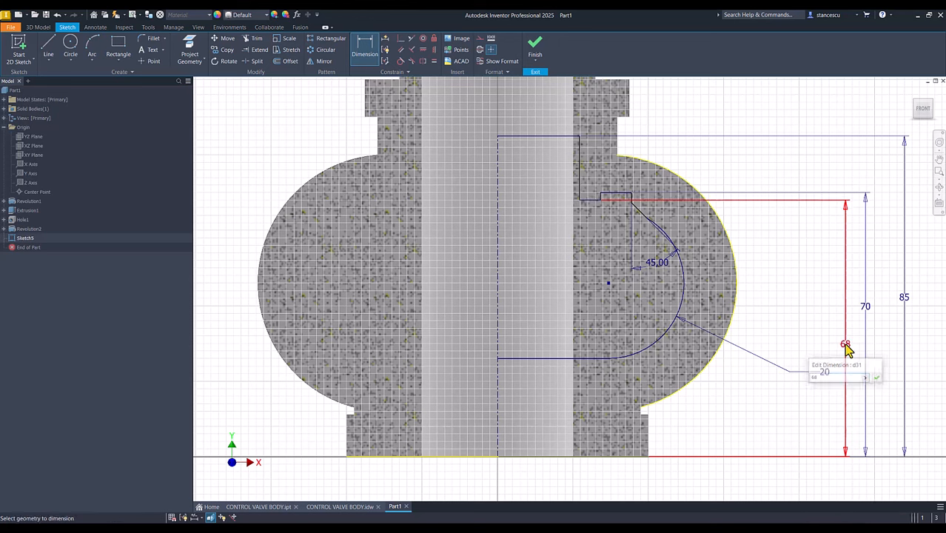
{"action": "key", "text": "Return"}
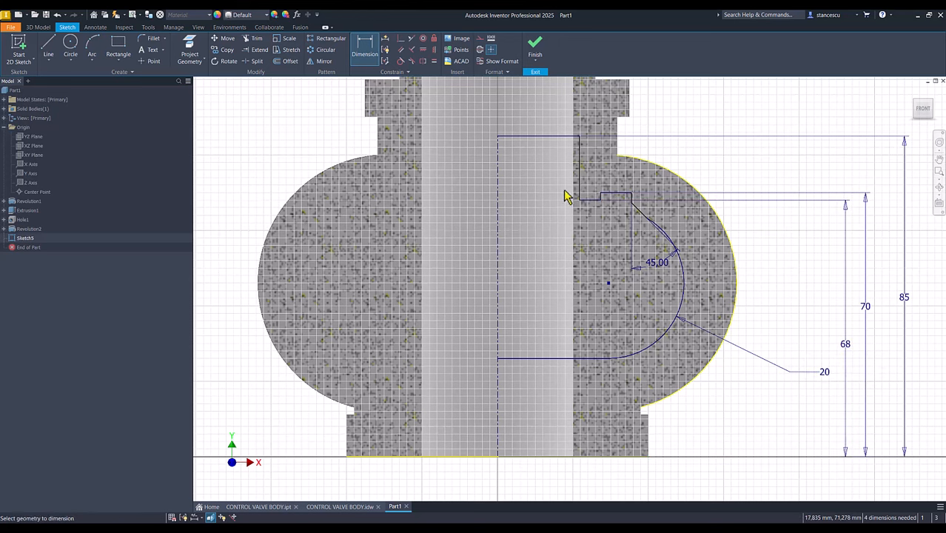
Add a 42 mm diameter dimension across the centerline to the upper vertical line of the chamber outline
{"action": "scroll", "coordinate": [576, 267], "scroll_direction": "down", "scroll_amount": 3}
{"action": "middle_click_drag", "start_coordinate": [574, 268], "coordinate": [567, 321]}
{"action": "left_click", "coordinate": [576, 259]}
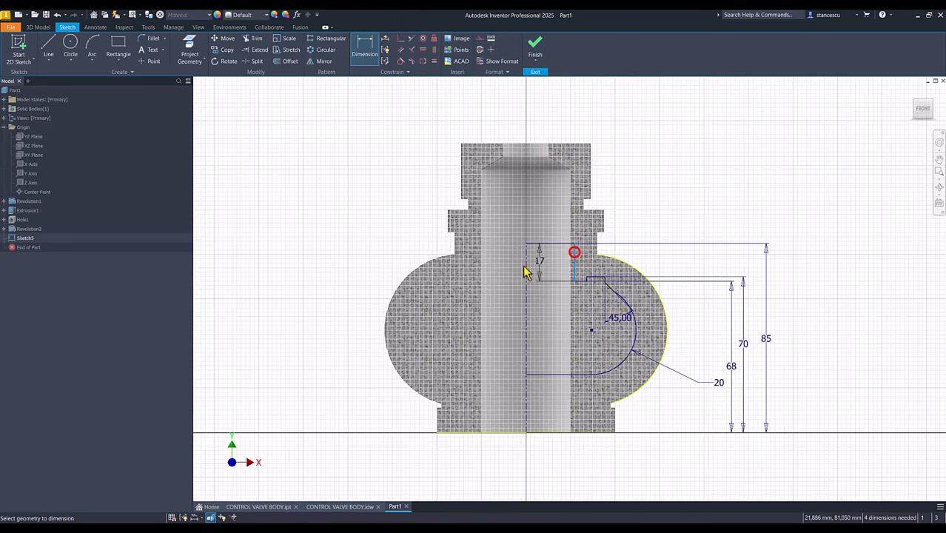
{"action": "left_click", "coordinate": [528, 268]}
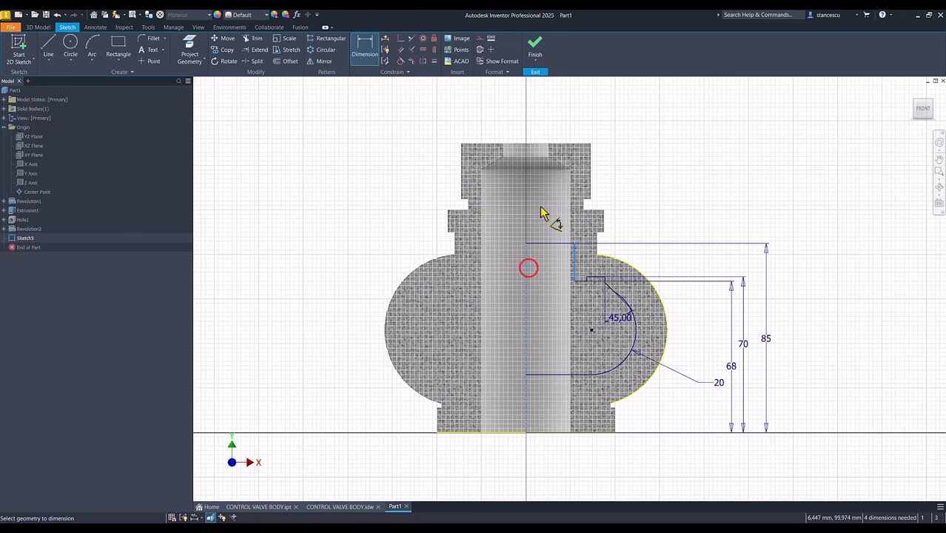
{"action": "left_click", "coordinate": [543, 216]}
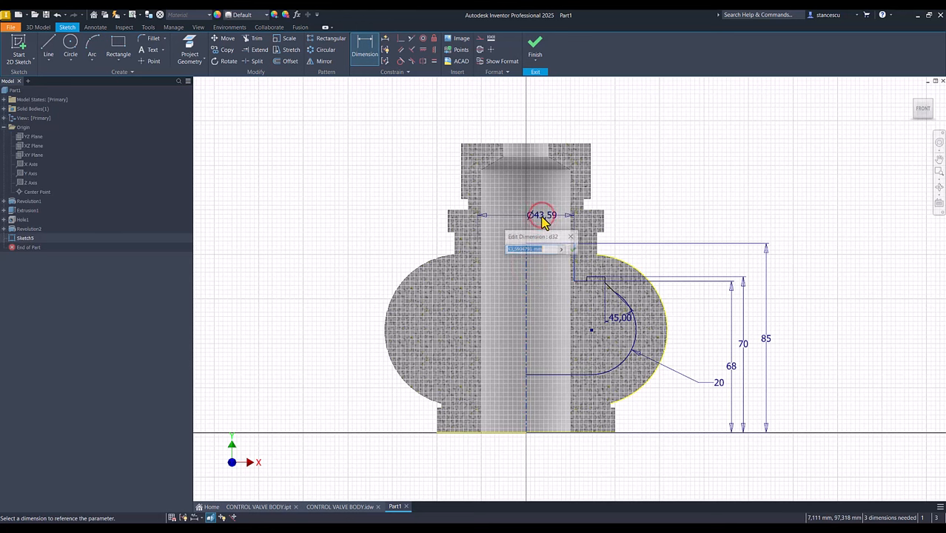
{"action": "type", "text": "42"}
{"action": "key", "text": "Return"}
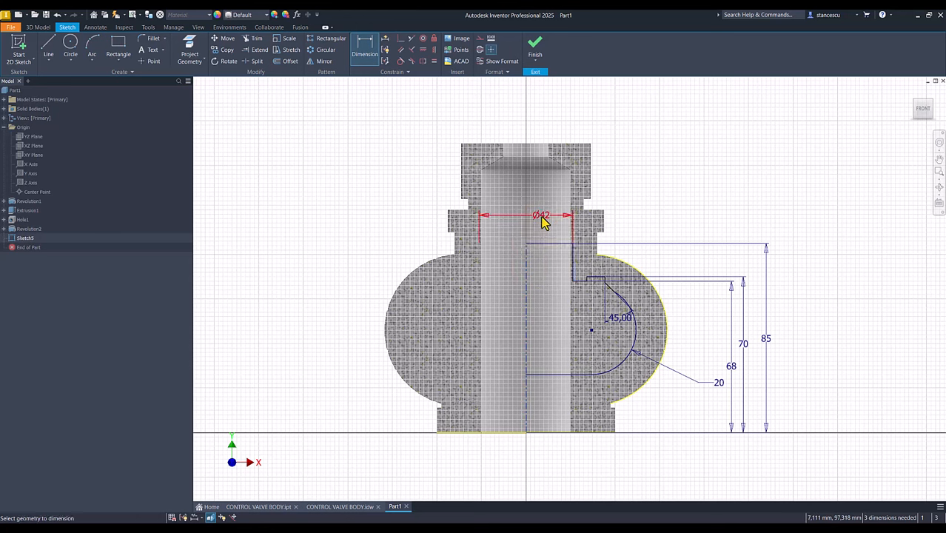
Add a 58 mm diameter dimension across the centerline to the inner corner of the raised step
{"action": "left_click", "coordinate": [585, 277]}
{"action": "left_click", "coordinate": [524, 263]}
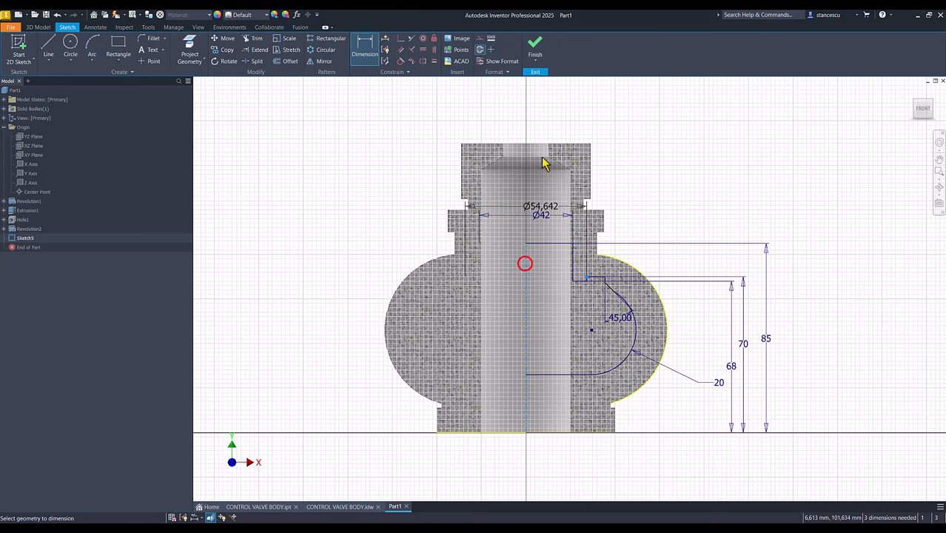
{"action": "left_click", "coordinate": [543, 114]}
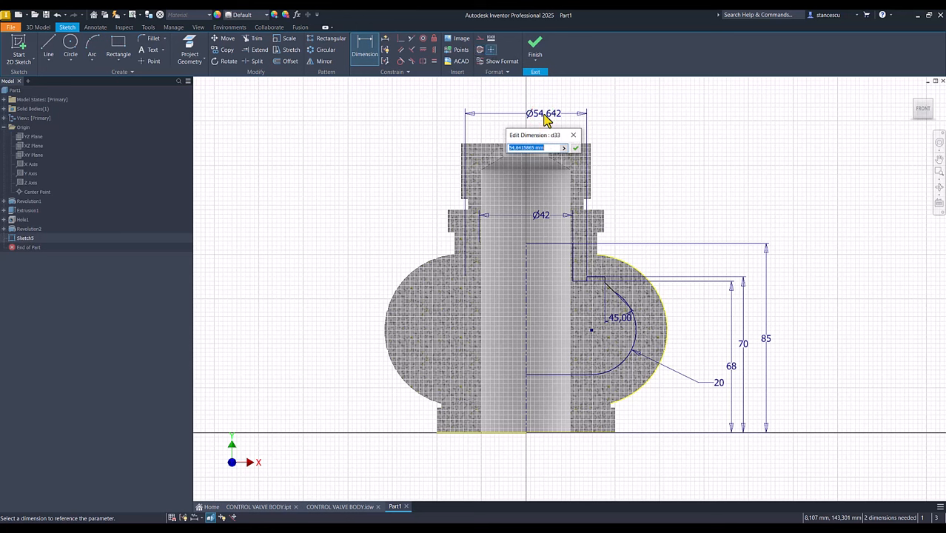
{"action": "key", "text": "Return"}
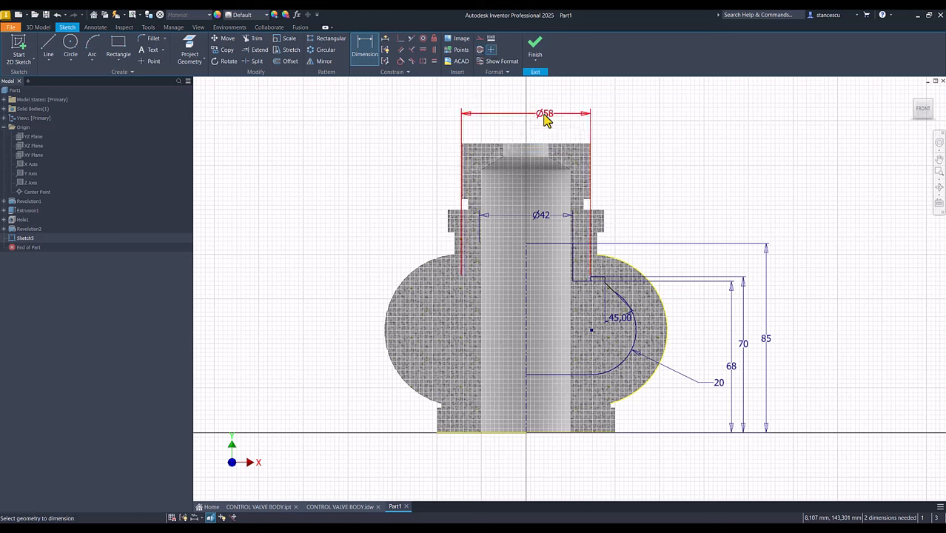
Add a 68 mm diameter dimension across the centerline to the outer corner of the raised step
{"action": "left_click", "coordinate": [606, 280]}
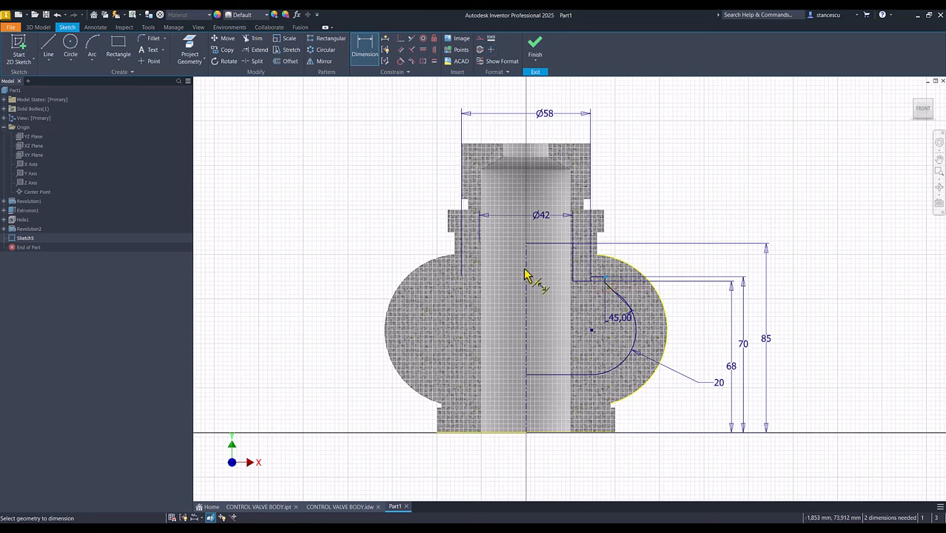
{"action": "left_click", "coordinate": [524, 268]}
{"action": "left_click", "coordinate": [540, 97]}
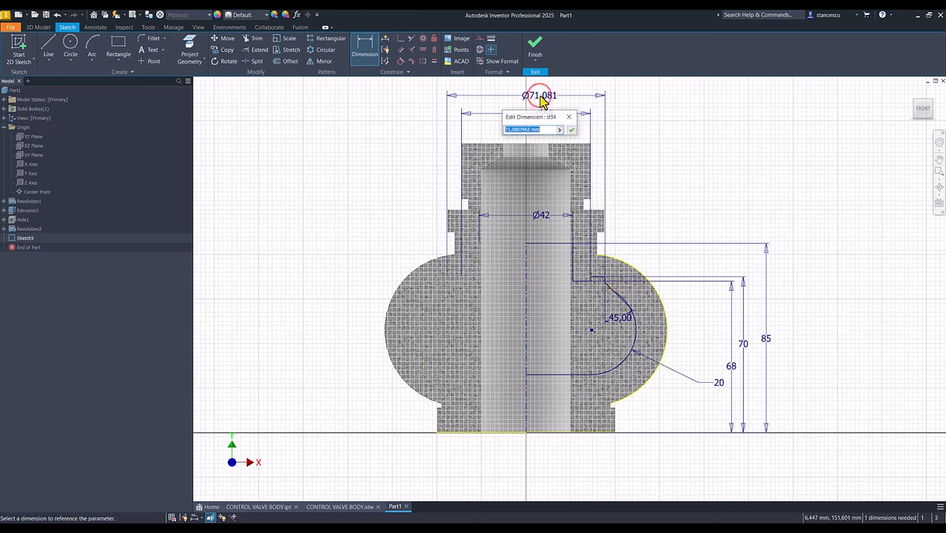
{"action": "type", "text": "68"}
{"action": "key", "text": "Return"}
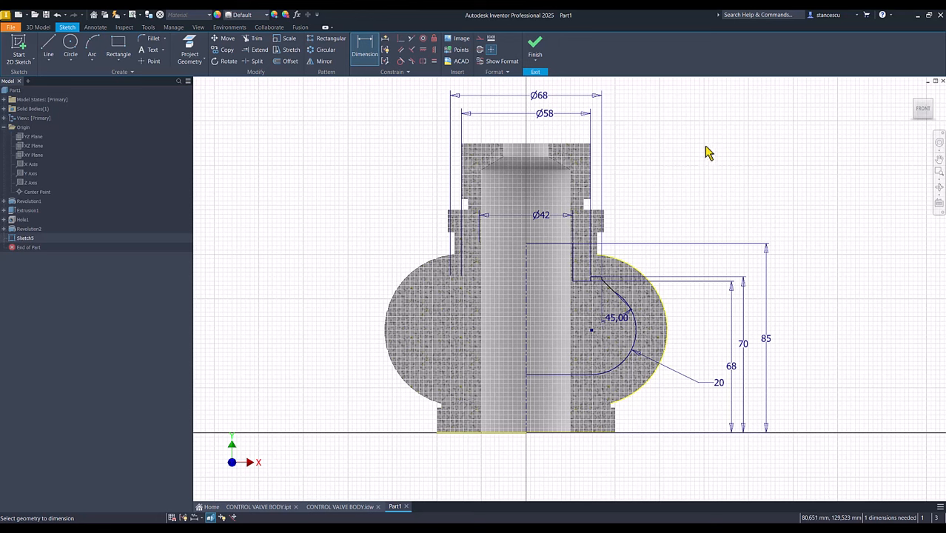
Apply automatic dimensions and constraints to the inner chamber sketch
{"action": "left_click", "coordinate": [386, 42]}
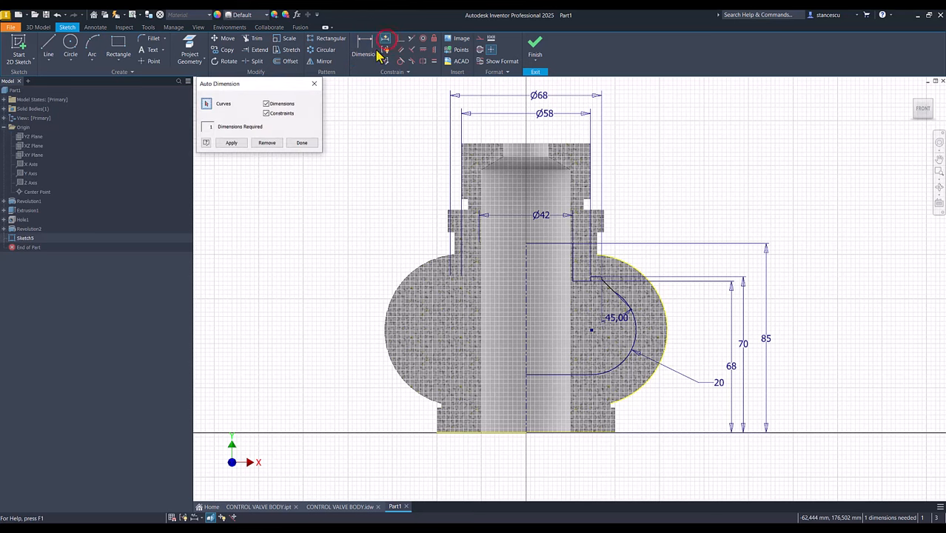
{"action": "left_click", "coordinate": [232, 143]}
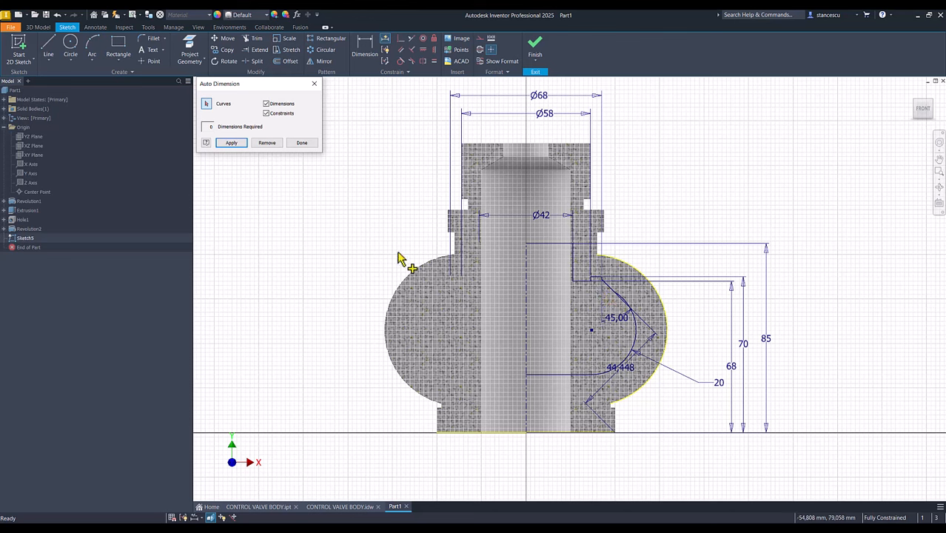
{"action": "left_click", "coordinate": [302, 143]}
Try to make the lower horizontal step line coincident with the upper end of the chamber outline's 45° line
{"action": "scroll", "coordinate": [627, 295], "scroll_direction": "down", "scroll_amount": 5}
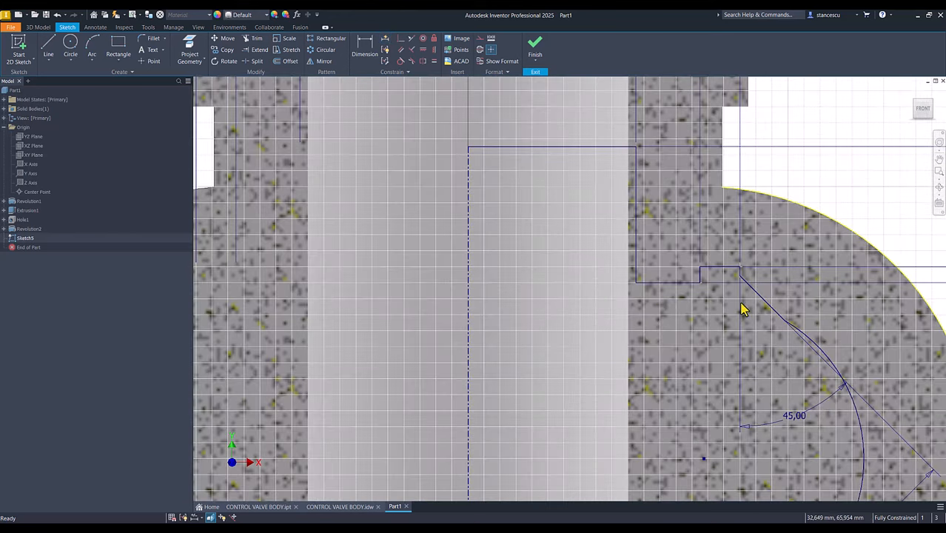
{"action": "middle_click_drag", "start_coordinate": [742, 309], "coordinate": [638, 322]}
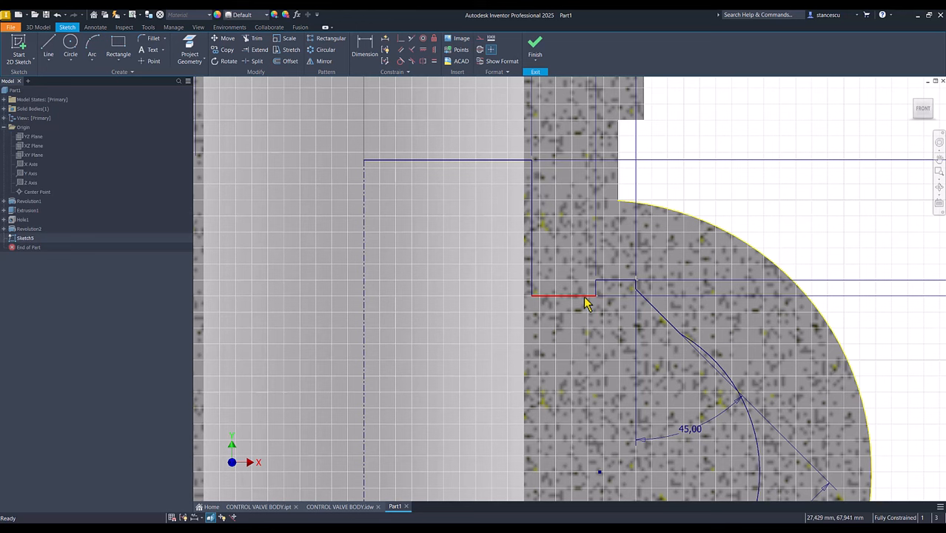
{"action": "left_click", "coordinate": [400, 38]}
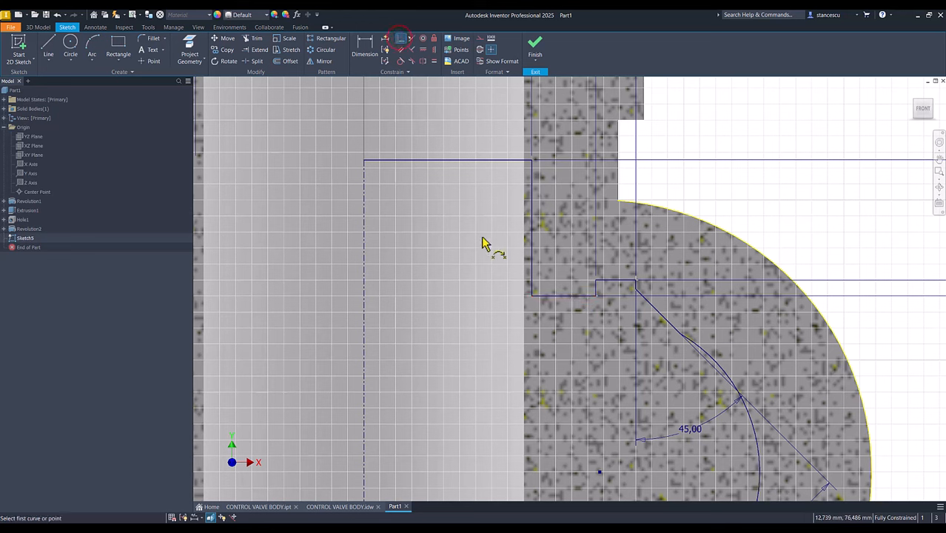
{"action": "left_click", "coordinate": [585, 295]}
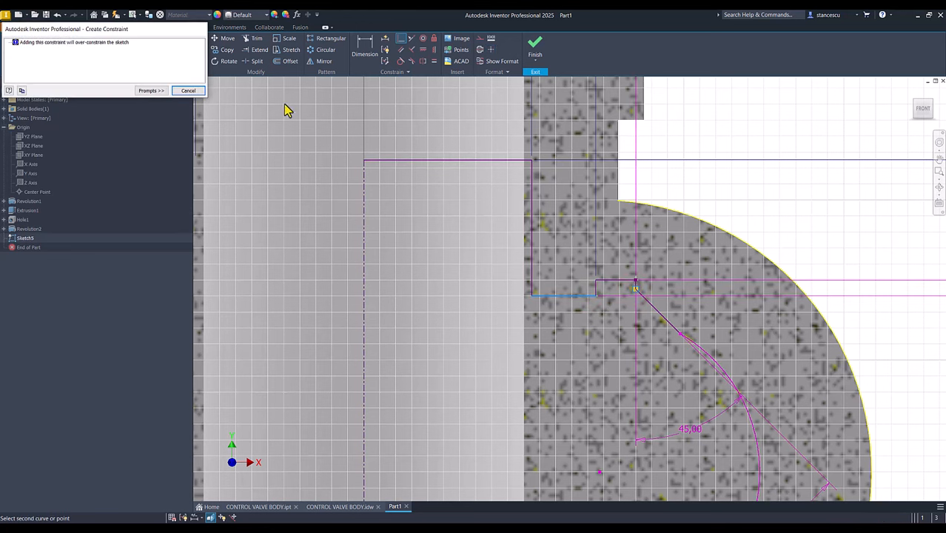
{"action": "left_click", "coordinate": [191, 91]}
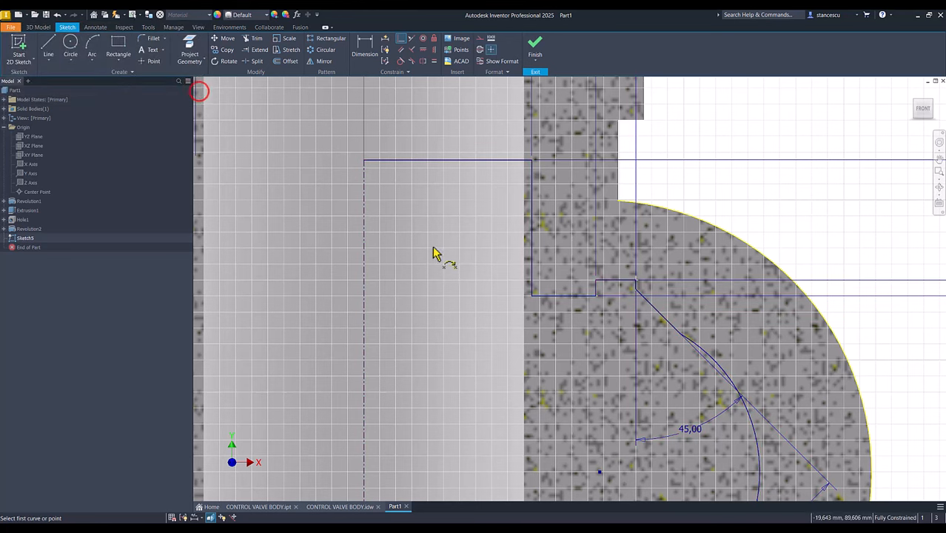
{"action": "key", "text": "Escape"}
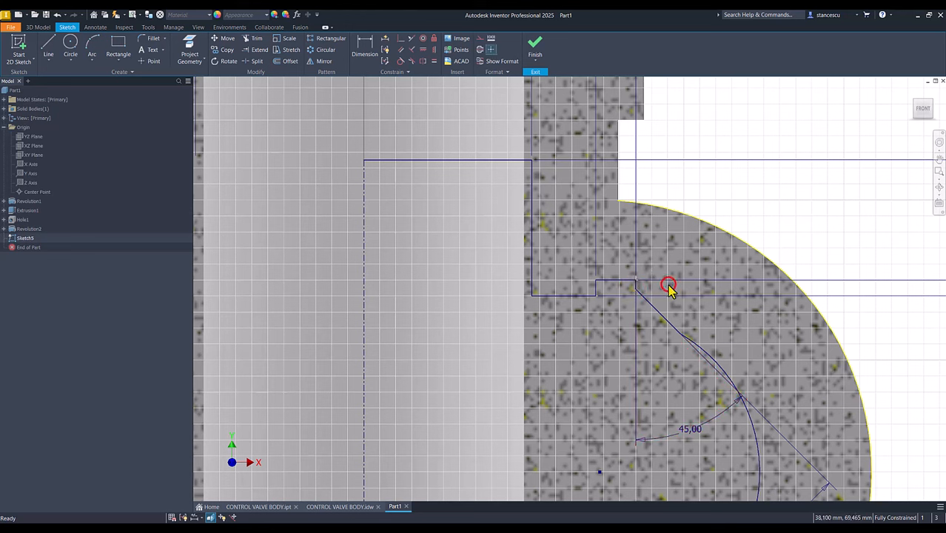
Inspect the 45° line and its upper endpoint, and test whether its junction with the arc can still move
{"action": "left_click", "coordinate": [634, 288]}
{"action": "left_click", "coordinate": [635, 290]}
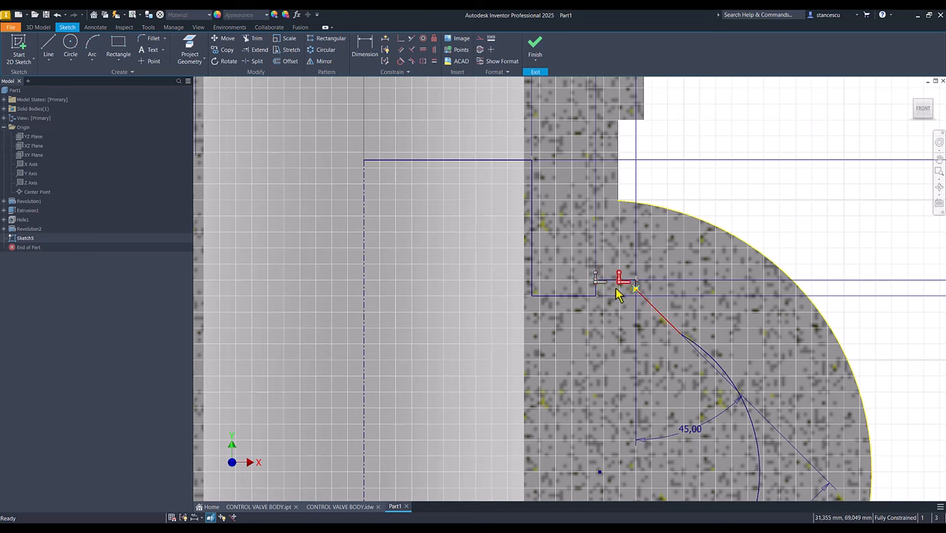
{"action": "left_click", "coordinate": [661, 317]}
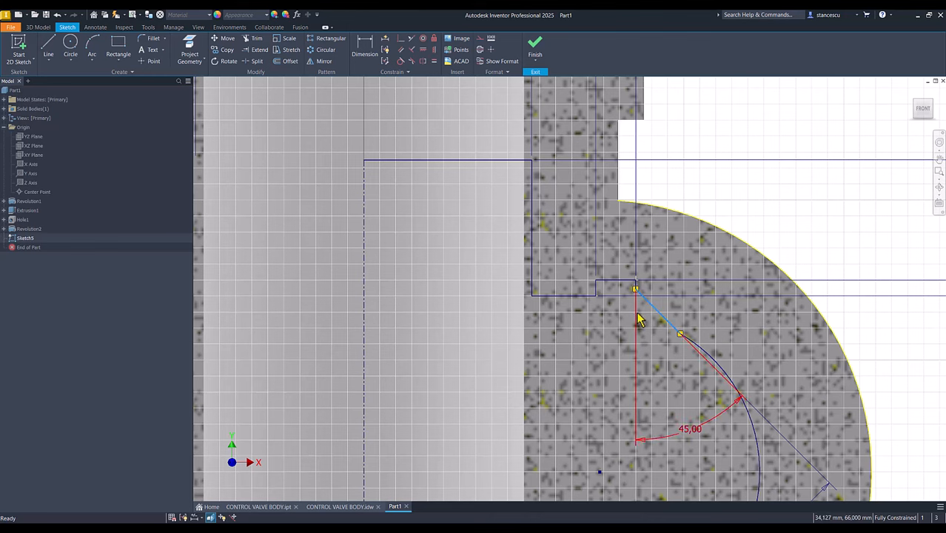
{"action": "scroll", "coordinate": [619, 348], "scroll_direction": "up", "scroll_amount": 2}
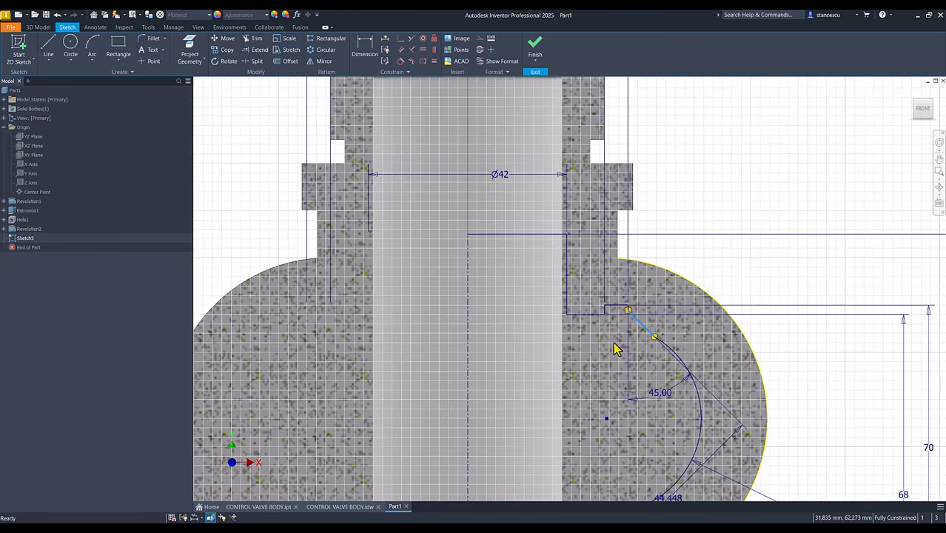
{"action": "left_click", "coordinate": [795, 361]}
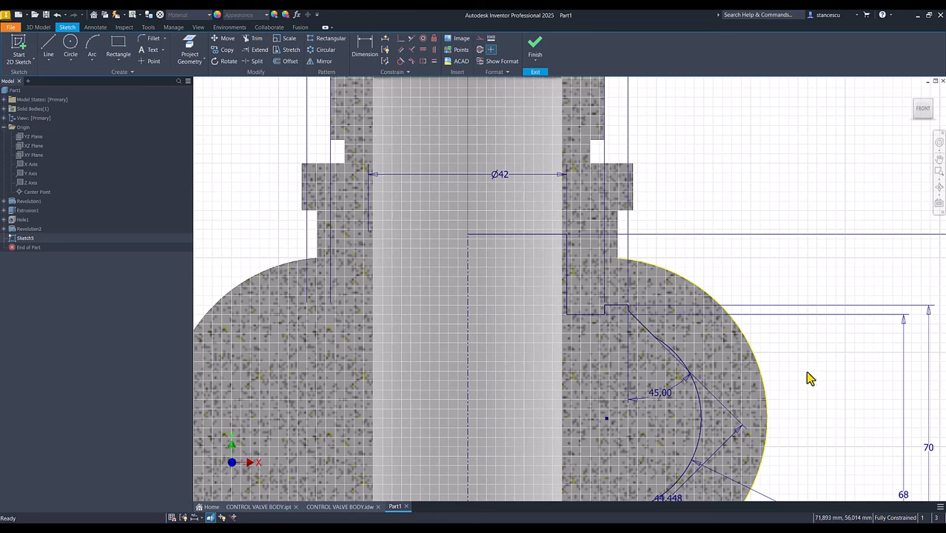
{"action": "mouse_move", "coordinate": [654, 339]}
{"action": "left_mouse_down"}
{"action": "mouse_move", "coordinate": [652, 363]}
{"action": "mouse_move", "coordinate": [655, 341]}
{"action": "mouse_move", "coordinate": [668, 354]}
{"action": "mouse_move", "coordinate": [653, 359]}
{"action": "left_mouse_up"}
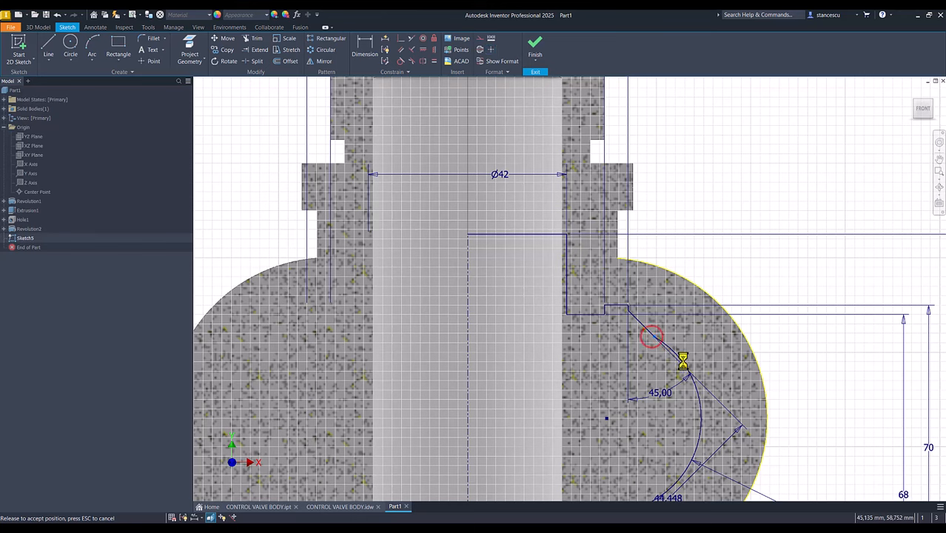
Delete the automatically added 44,448 dimension from the chamber sketch
{"action": "middle_click_drag", "start_coordinate": [804, 345], "coordinate": [813, 249]}
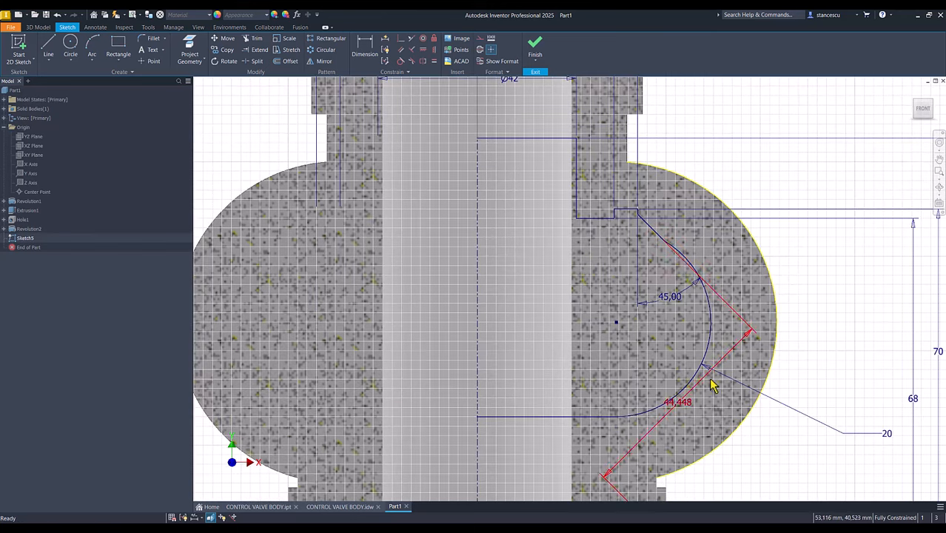
{"action": "left_click", "coordinate": [683, 409]}
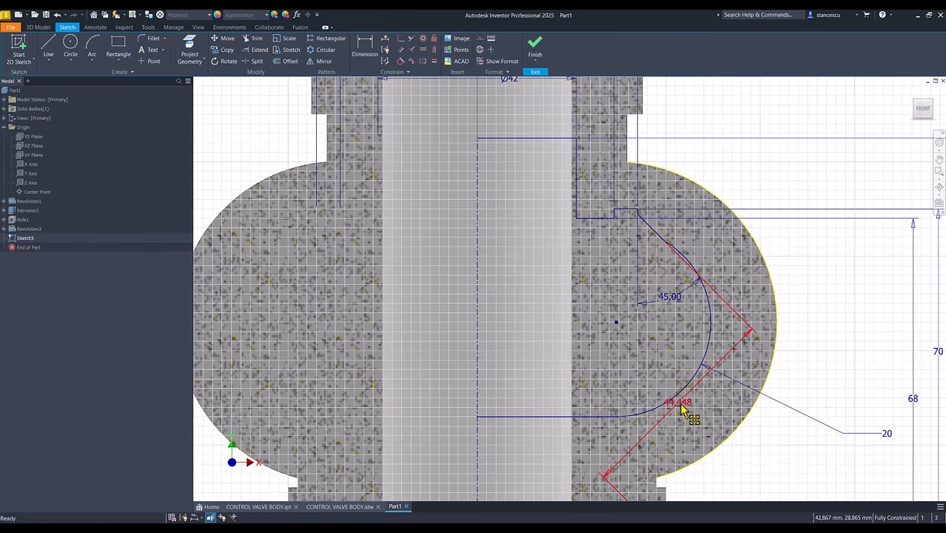
{"action": "key", "text": "Delete"}
{"action": "left_click", "coordinate": [799, 260]}
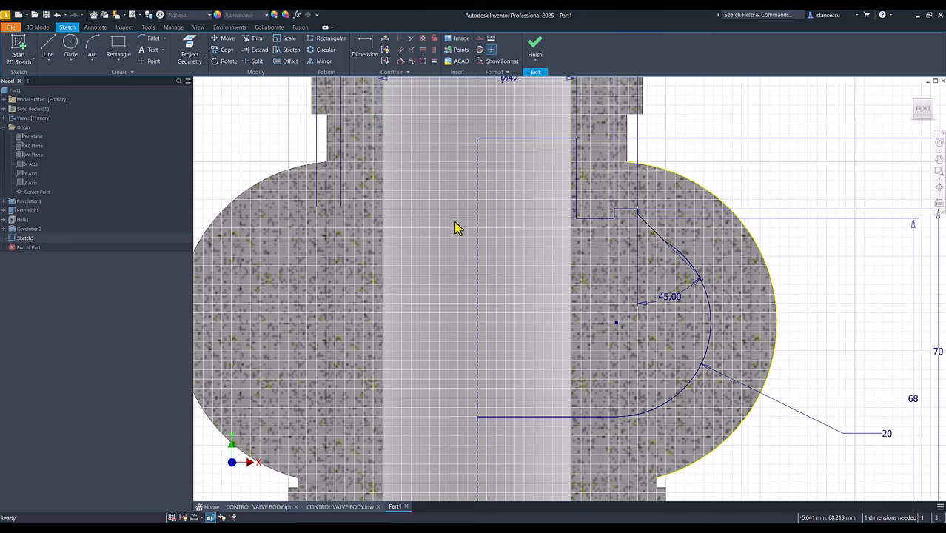
Apply a coincident constraint between the lower horizontal step line and the upper endpoint of the 45° line
{"action": "scroll", "coordinate": [598, 244], "scroll_direction": "down", "scroll_amount": 5}
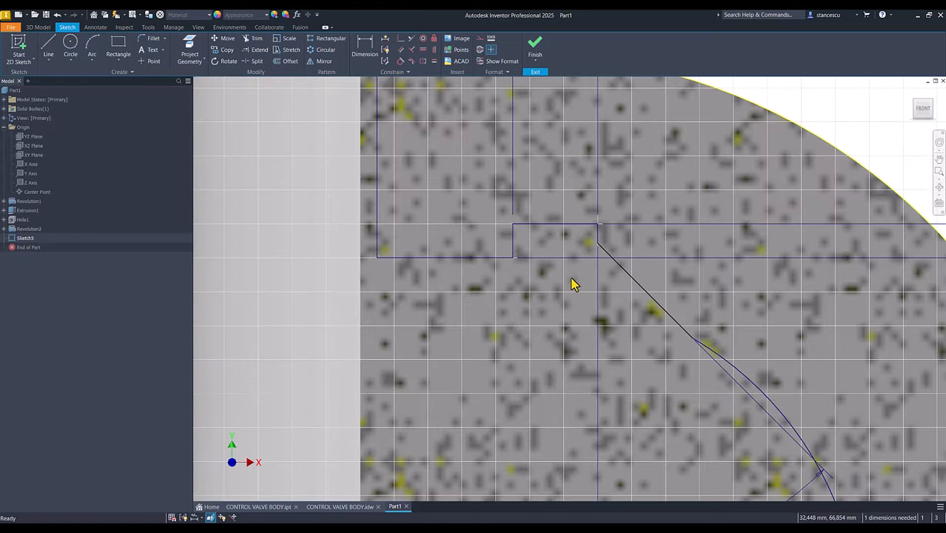
{"action": "scroll", "coordinate": [560, 299], "scroll_direction": "up", "scroll_amount": 2}
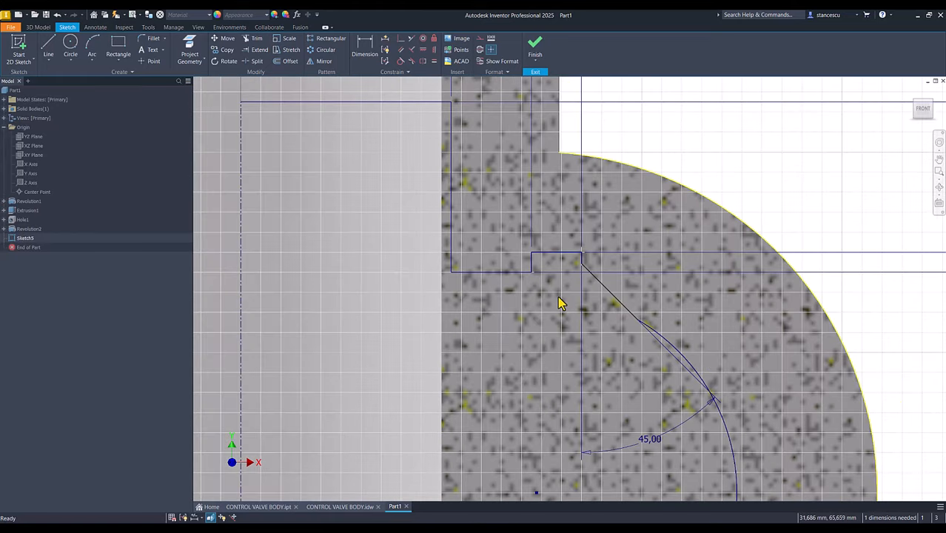
{"action": "left_click", "coordinate": [401, 38]}
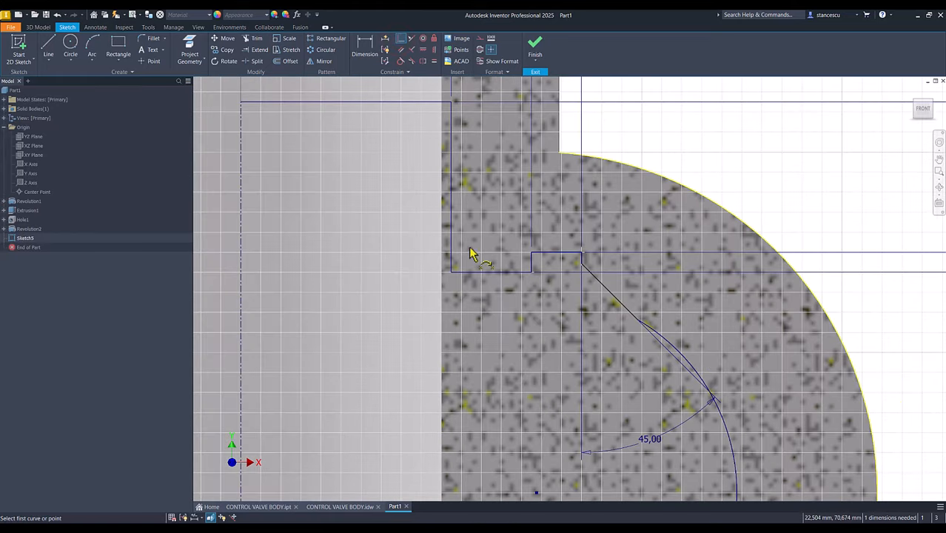
{"action": "left_click", "coordinate": [508, 276]}
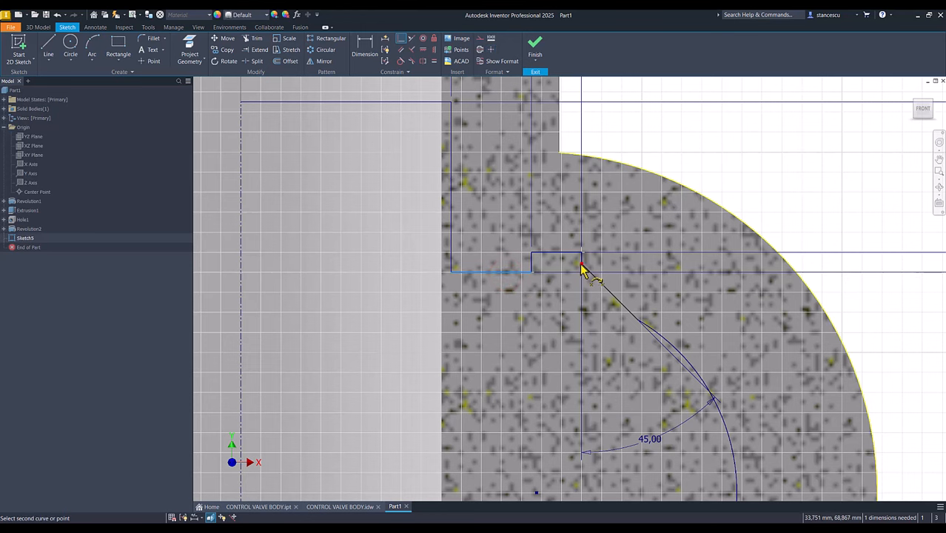
{"action": "left_click", "coordinate": [581, 265]}
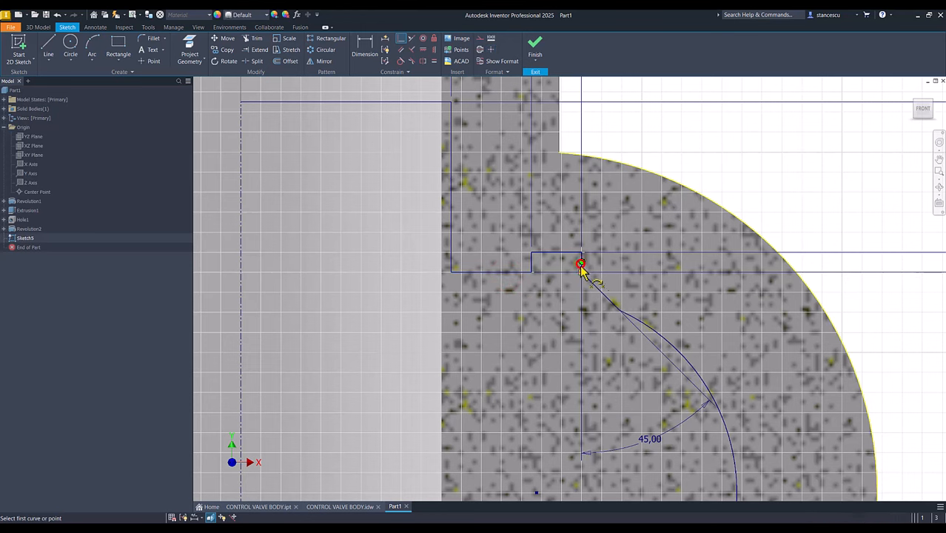
{"action": "middle_click", "coordinate": [358, 318]}
{"action": "middle_click", "coordinate": [358, 318]}
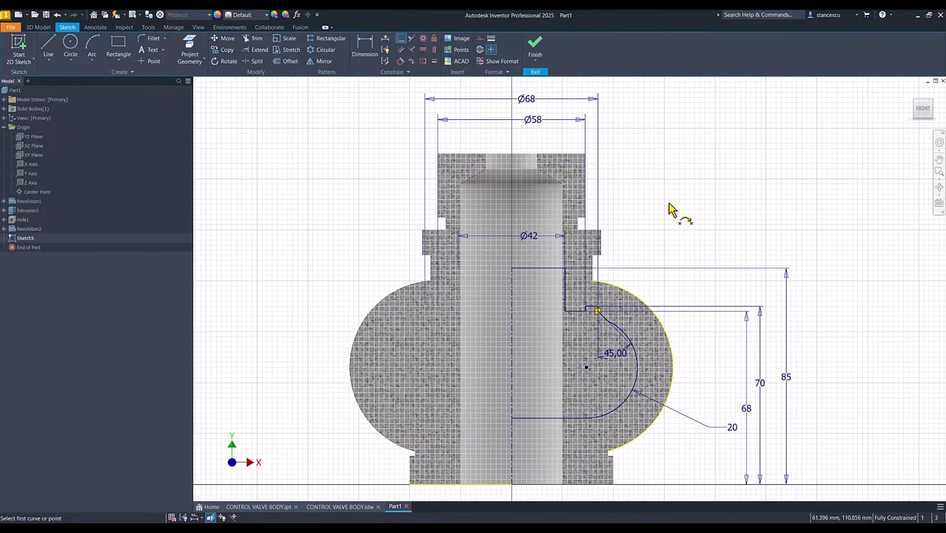
{"action": "key", "text": "Escape"}
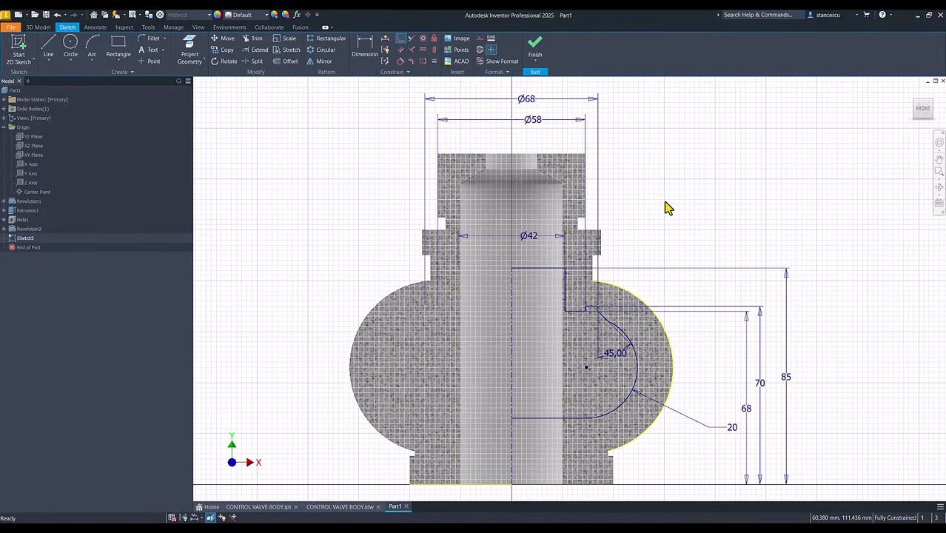
Reposition the 45° angle dimension lower inside the chamber outline and finish the sketch
{"action": "left_click_drag", "start_coordinate": [614, 354], "coordinate": [627, 377]}
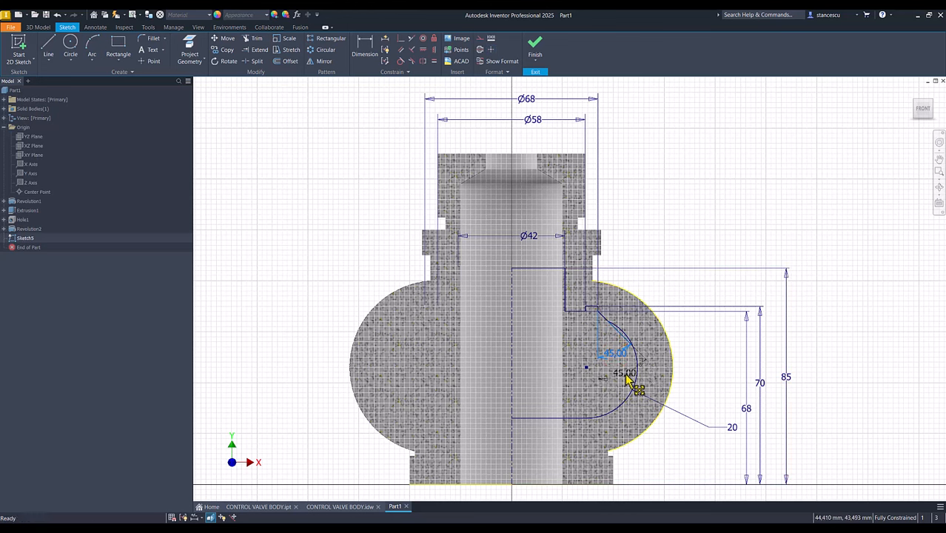
{"action": "left_click", "coordinate": [730, 209]}
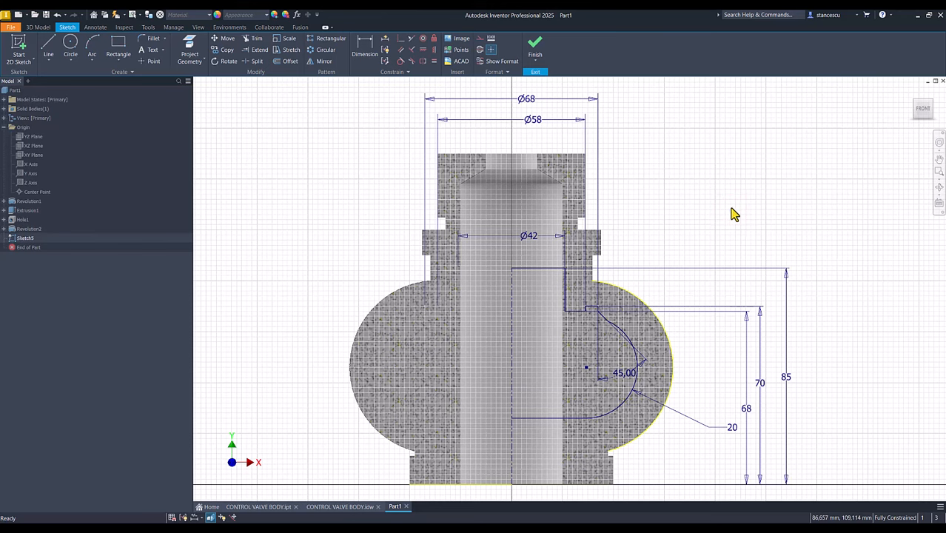
{"action": "left_click", "coordinate": [533, 51]}
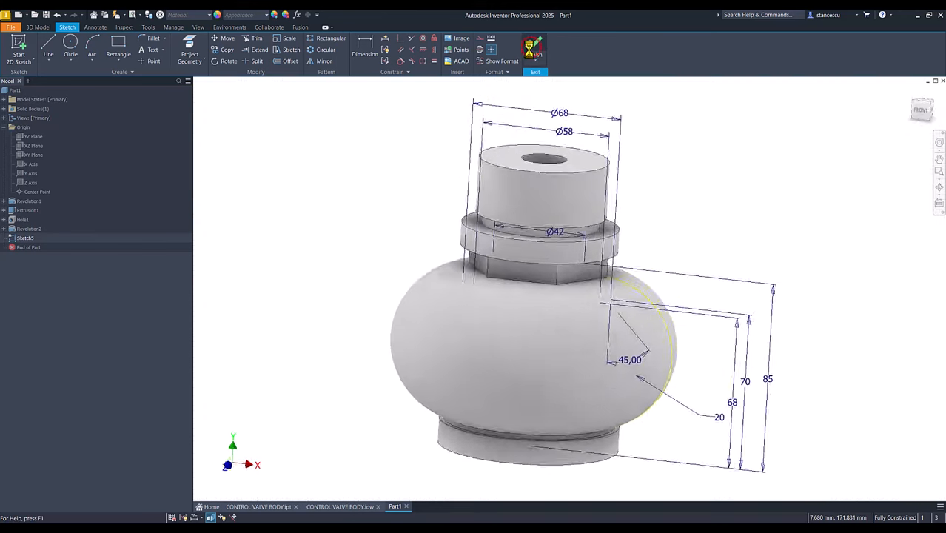
Revolve the chamber profile a full 360° around the centerline as a cut through the valve body
{"action": "left_click", "coordinate": [71, 51]}
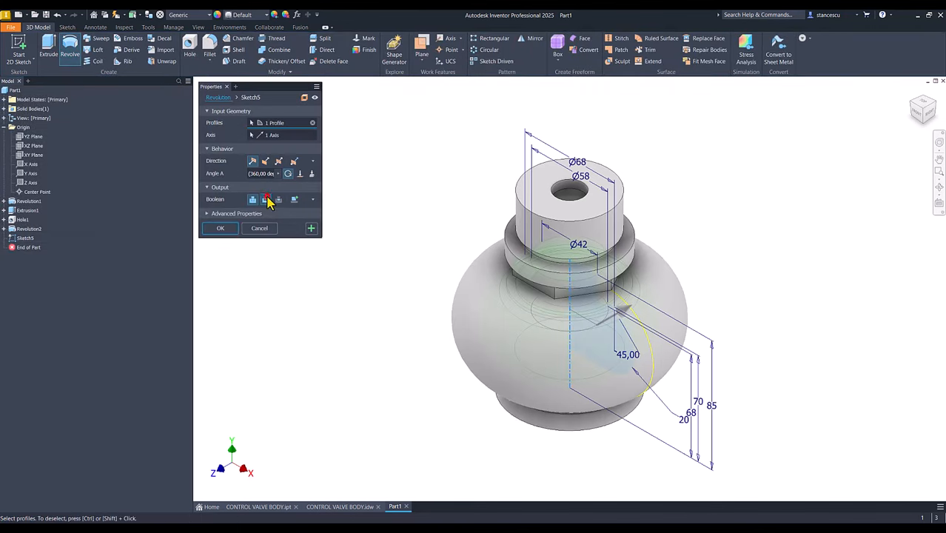
{"action": "left_click", "coordinate": [220, 228]}
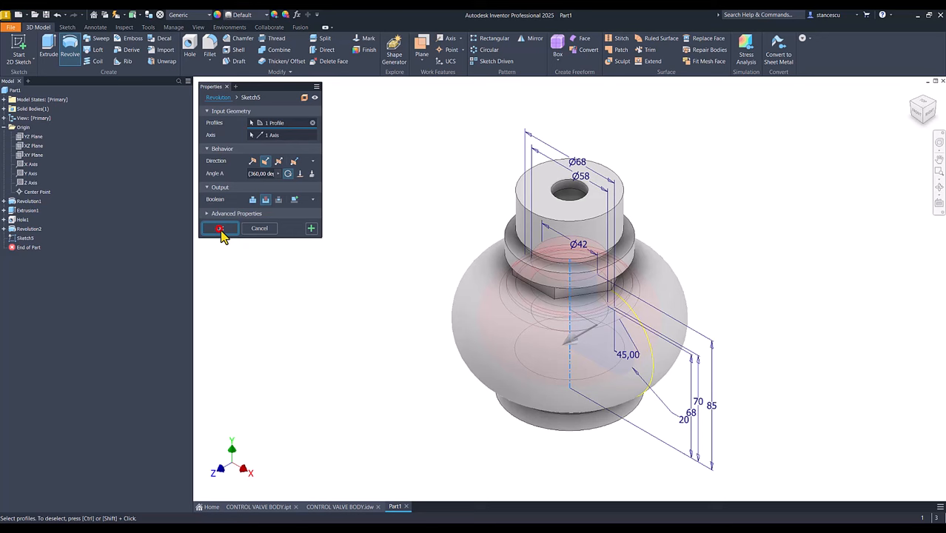
{"action": "left_click", "coordinate": [298, 260]}
Check the side port dimensions in the CONTROL VALVE BODY drawing, and create a work plane offset 78 mm from the part's XY plane
{"action": "left_click", "coordinate": [335, 508]}
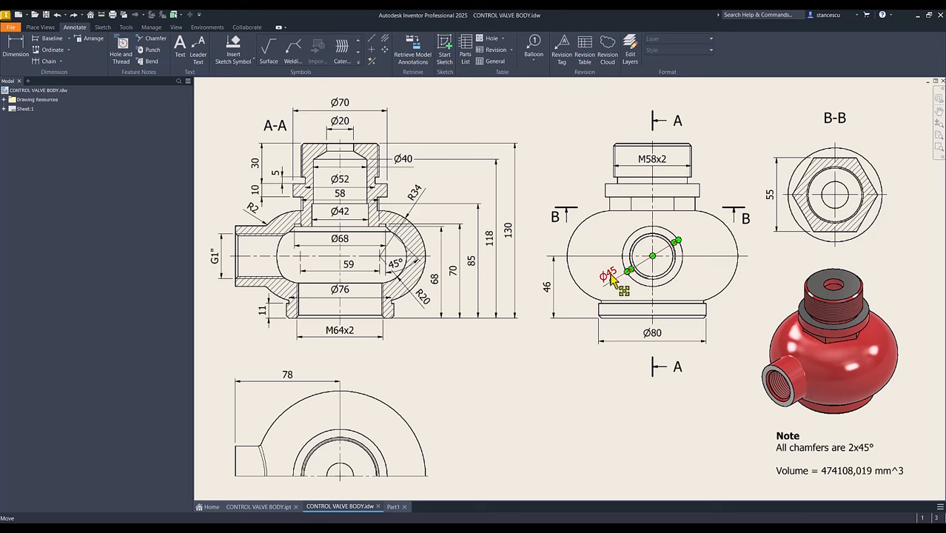
{"action": "left_click", "coordinate": [392, 507]}
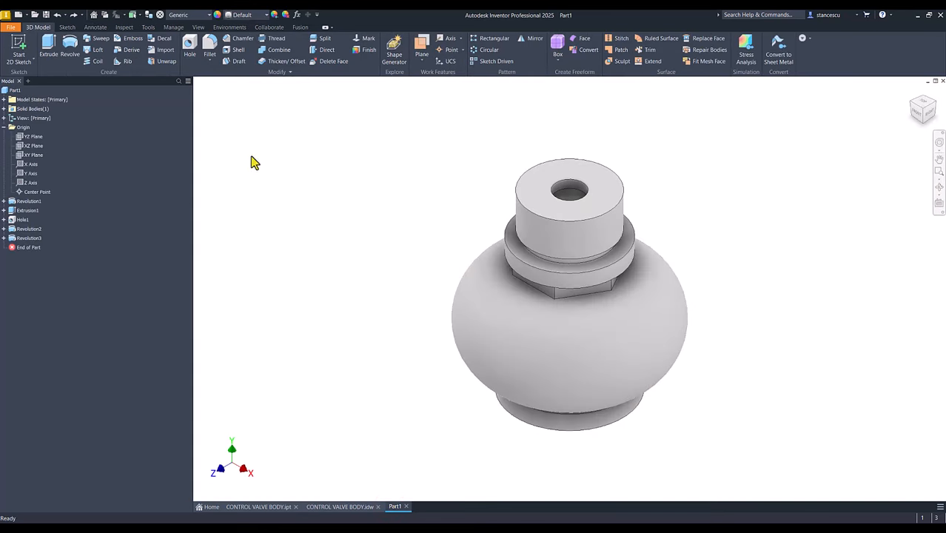
{"action": "left_click", "coordinate": [421, 49]}
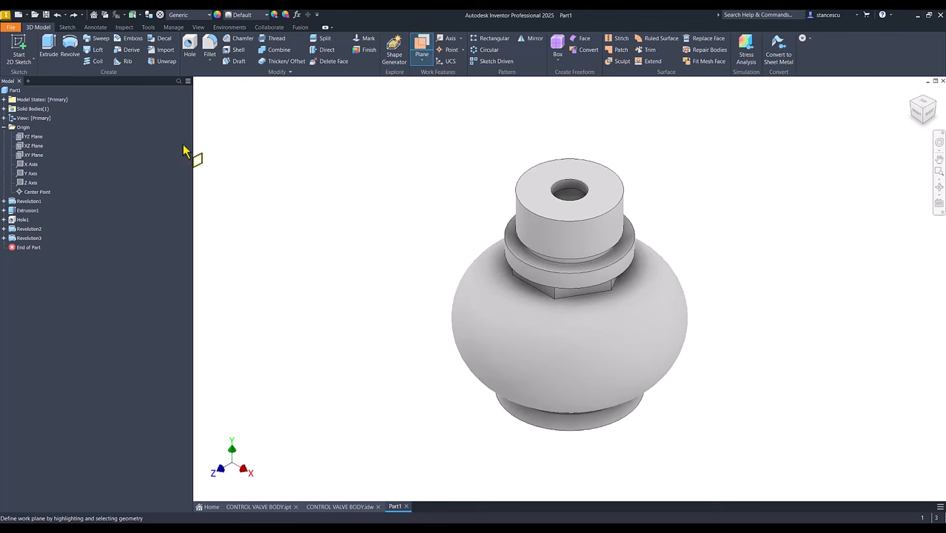
{"action": "left_click", "coordinate": [34, 156]}
{"action": "left_click_drag", "start_coordinate": [492, 140], "coordinate": [415, 193]}
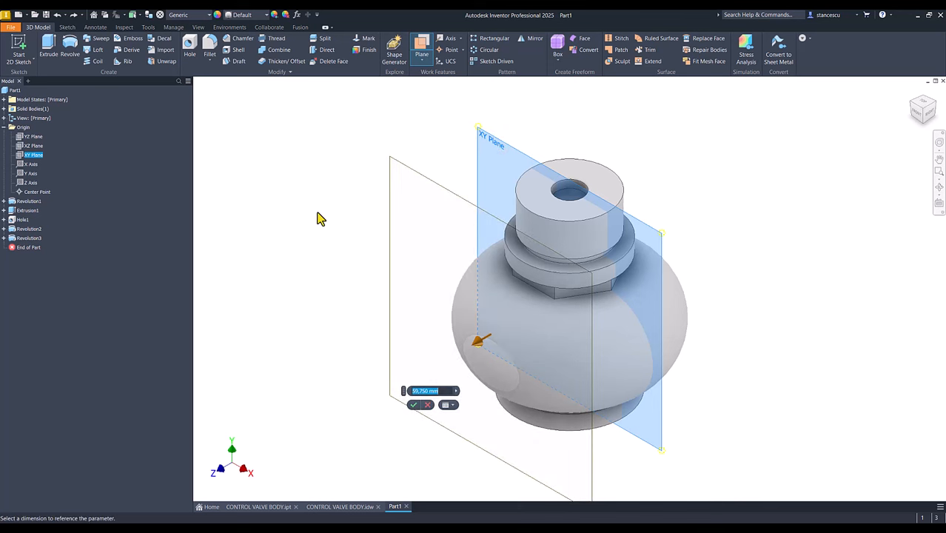
{"action": "type", "text": "78"}
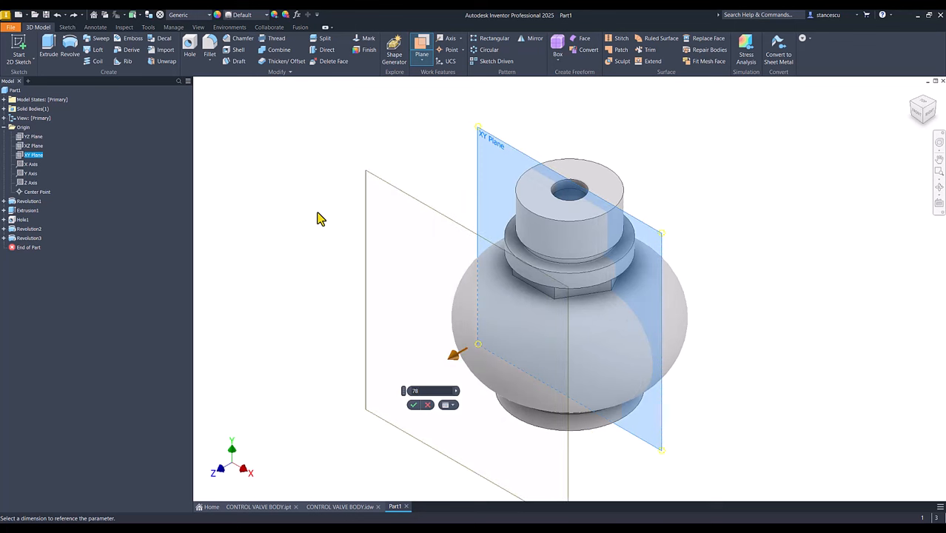
{"action": "left_click", "coordinate": [414, 406]}
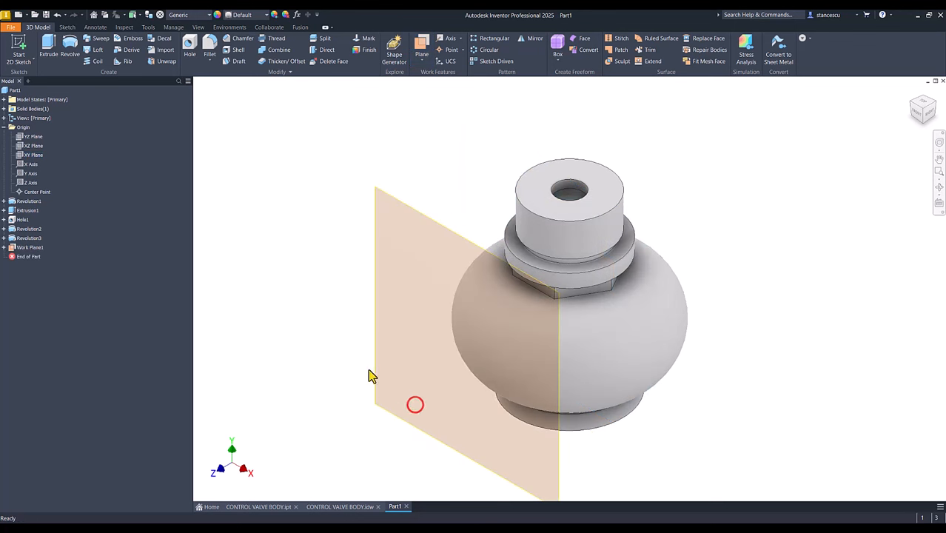
Start a sketch on the offset work plane and draw a 45 mm diameter circle on the valve body
{"action": "left_click", "coordinate": [437, 229]}
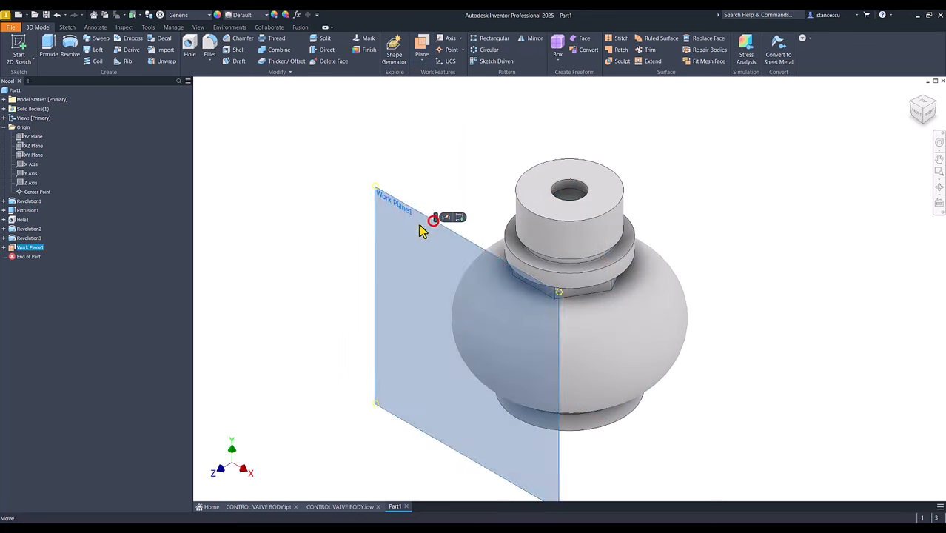
{"action": "left_click", "coordinate": [459, 218]}
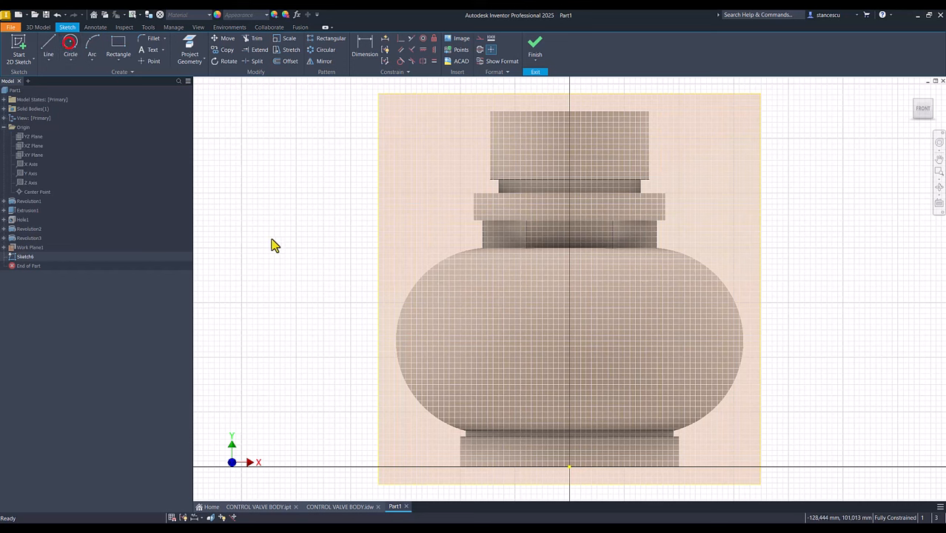
{"action": "left_click", "coordinate": [71, 46]}
{"action": "left_click", "coordinate": [507, 338]}
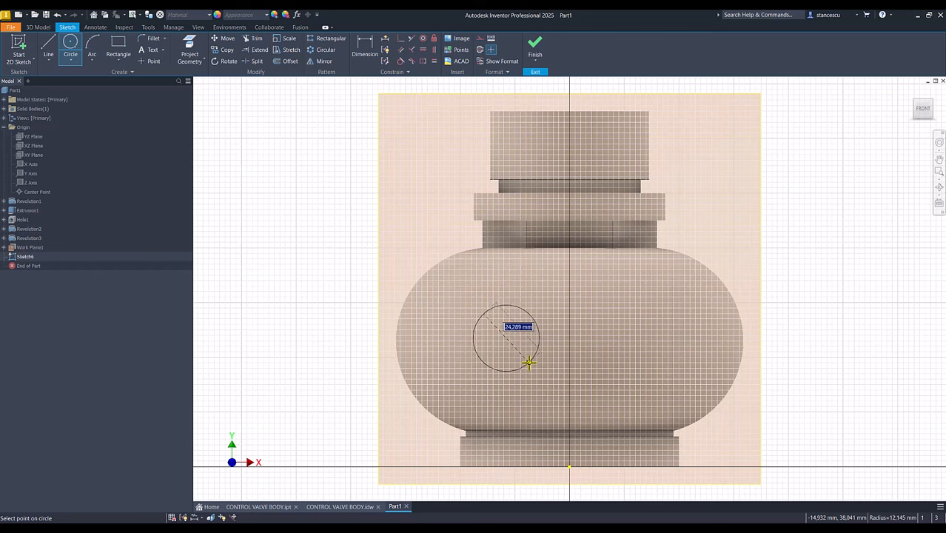
{"action": "type", "text": "45"}
{"action": "key", "text": "Return"}
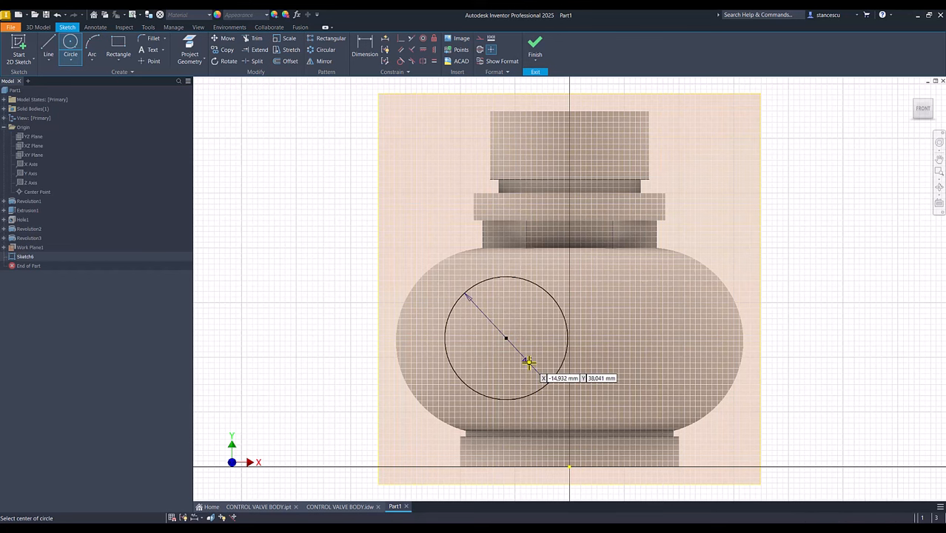
Project the body's outer arc and align the circle's center horizontally with the arc's center and vertically with the origin
{"action": "left_click", "coordinate": [191, 49]}
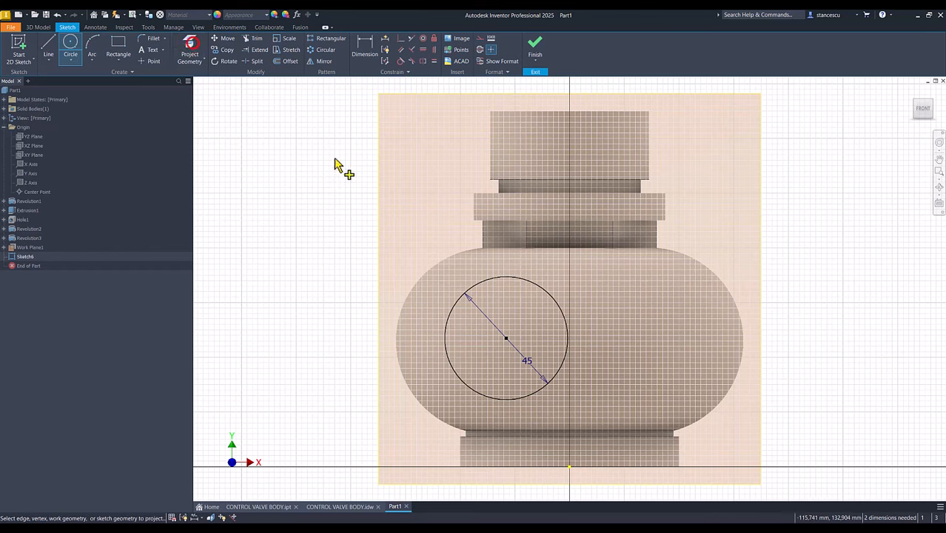
{"action": "left_click", "coordinate": [729, 284]}
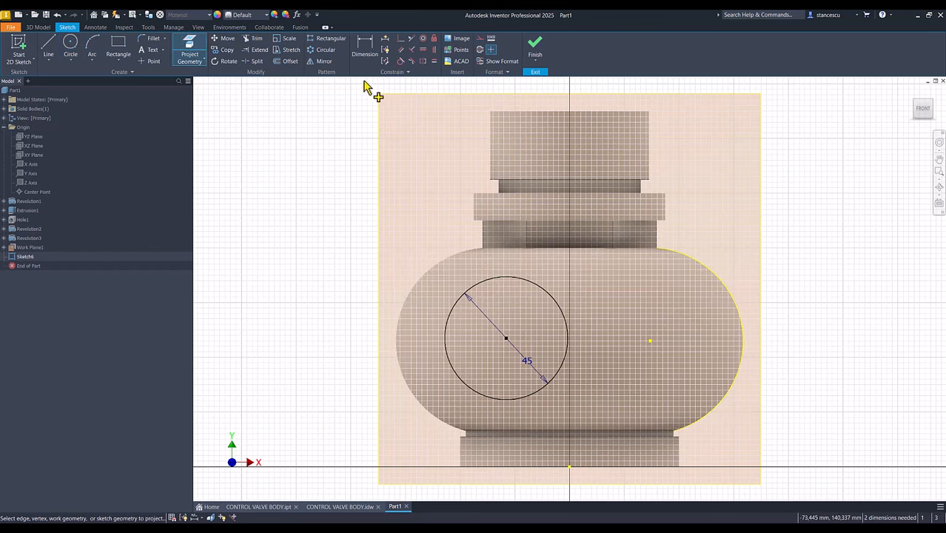
{"action": "left_click", "coordinate": [424, 50]}
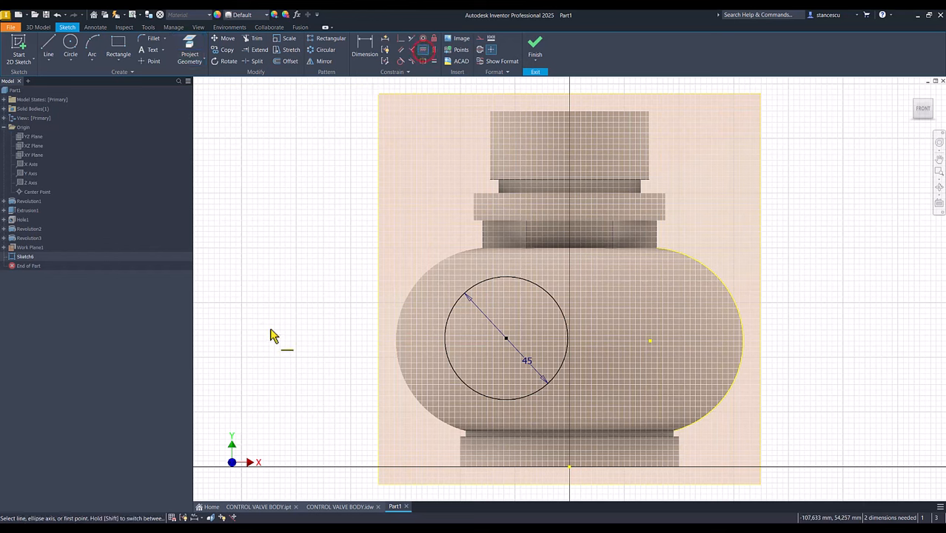
{"action": "left_click", "coordinate": [505, 338]}
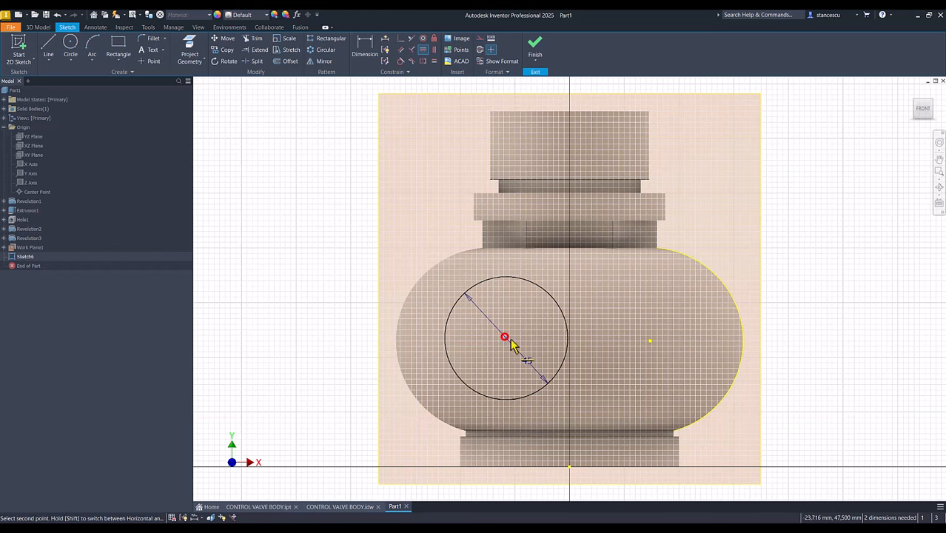
{"action": "left_click", "coordinate": [650, 342]}
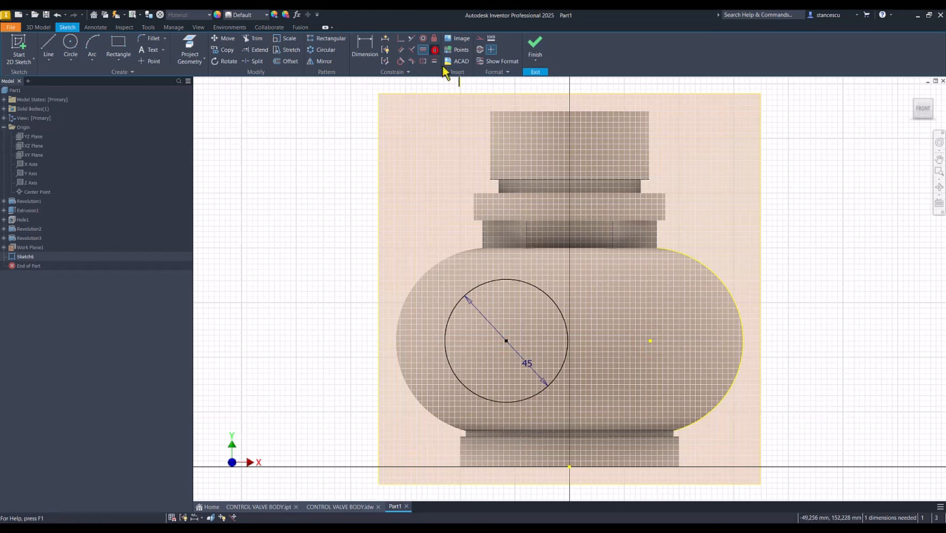
{"action": "left_click", "coordinate": [569, 467]}
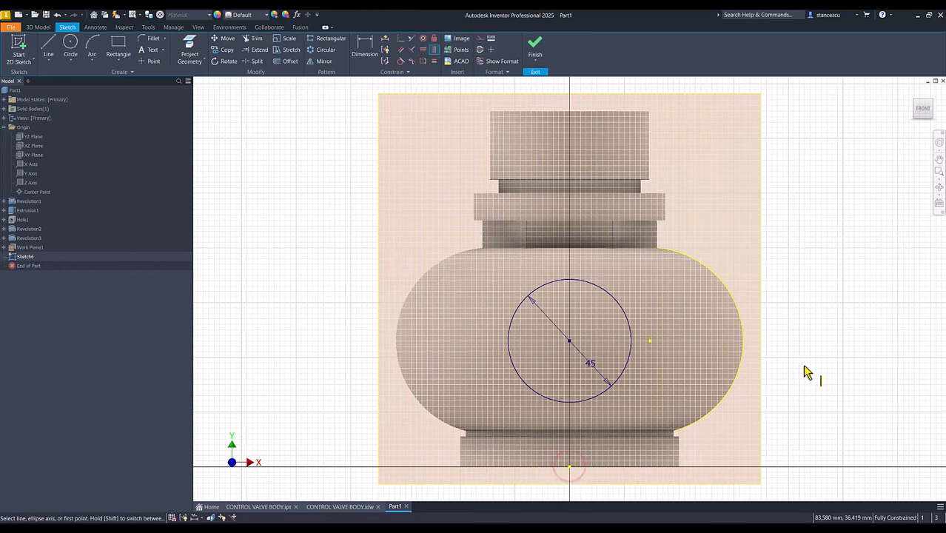
Finish the sketch and extrude the 45 mm circle up to the next face of the valve body
{"action": "left_click", "coordinate": [538, 51]}
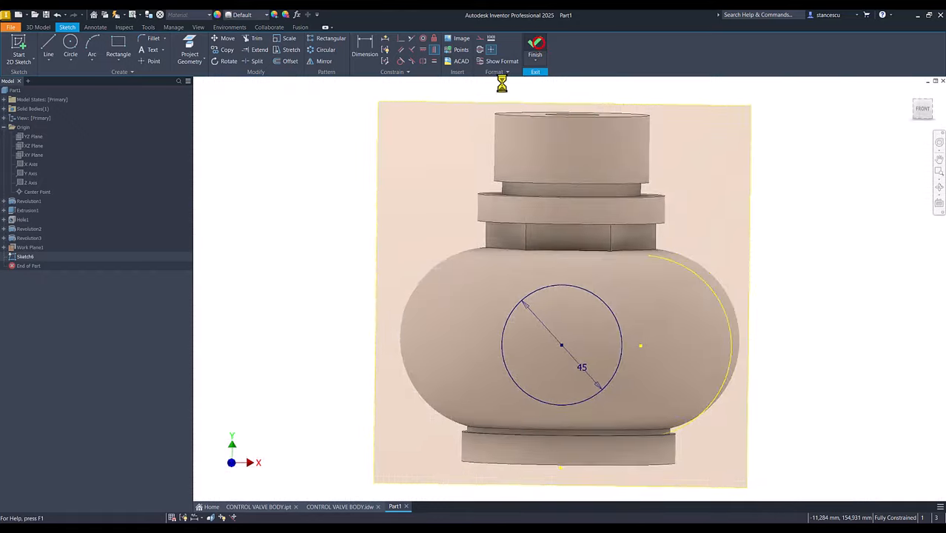
{"action": "left_click", "coordinate": [49, 49]}
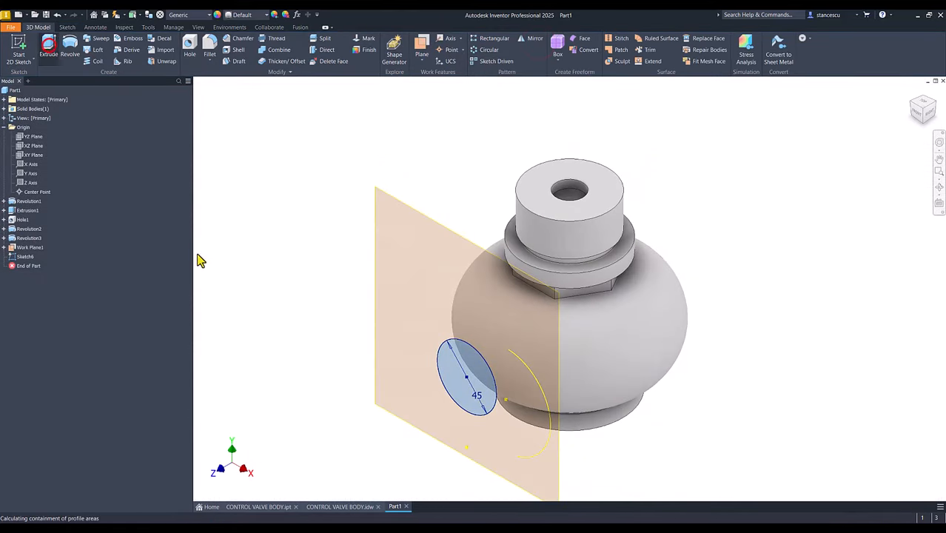
{"action": "left_click", "coordinate": [312, 173]}
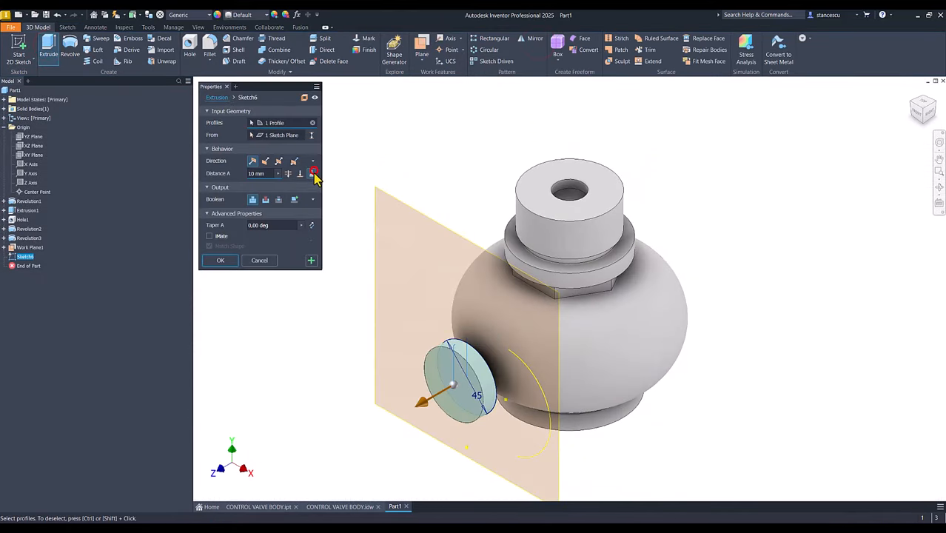
{"action": "left_click", "coordinate": [229, 272]}
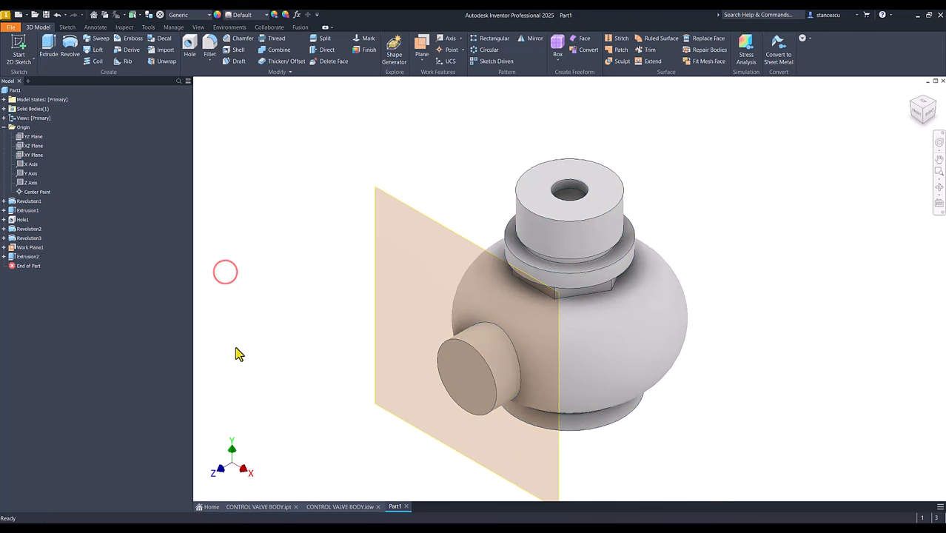
Hide the offset work plane and inspect the side port from below before restoring the home view
{"action": "right_click", "coordinate": [444, 234]}
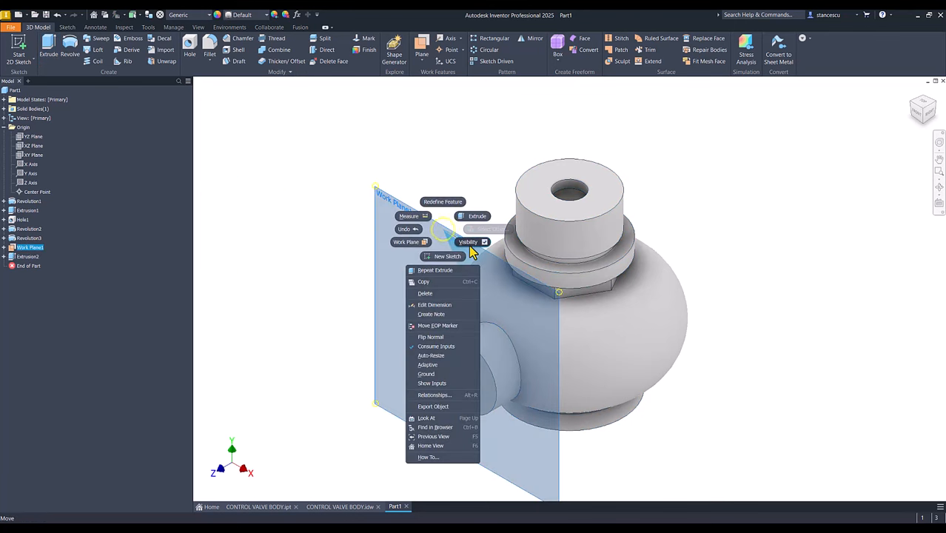
{"action": "left_click", "coordinate": [469, 243]}
{"action": "middle_click_drag", "start_coordinate": [716, 421], "coordinate": [744, 305], "text": "shift"}
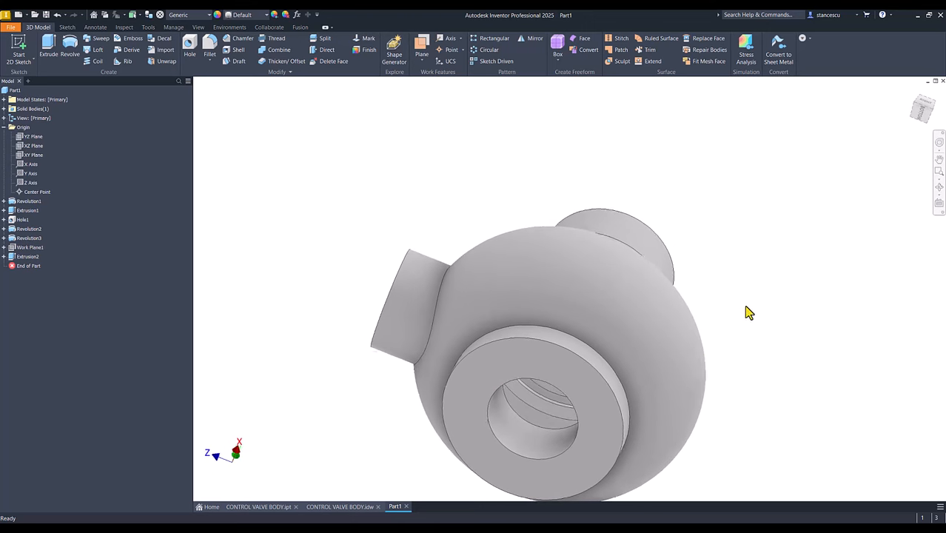
{"action": "key", "text": "F6"}
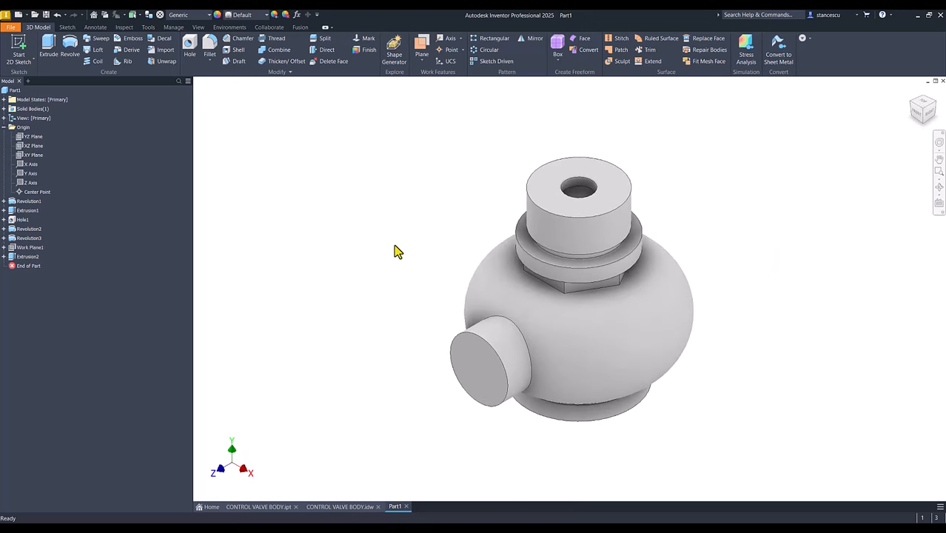
Examine the threaded openings in the CONTROL VALVE BODY reference part and the bottom thread callout in its drawing
{"action": "left_click", "coordinate": [259, 506]}
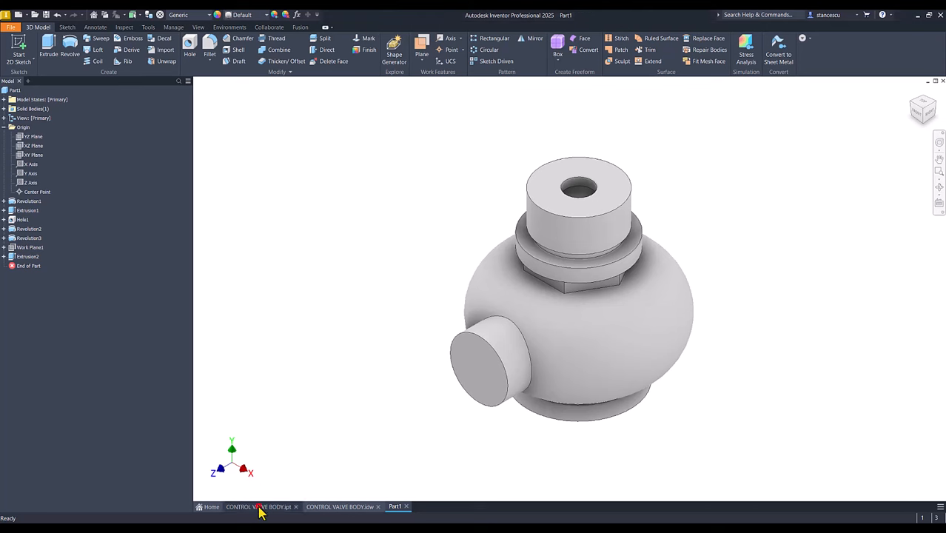
{"action": "middle_click_drag", "start_coordinate": [357, 404], "coordinate": [641, 431], "text": "shift"}
{"action": "key", "text": "F5"}
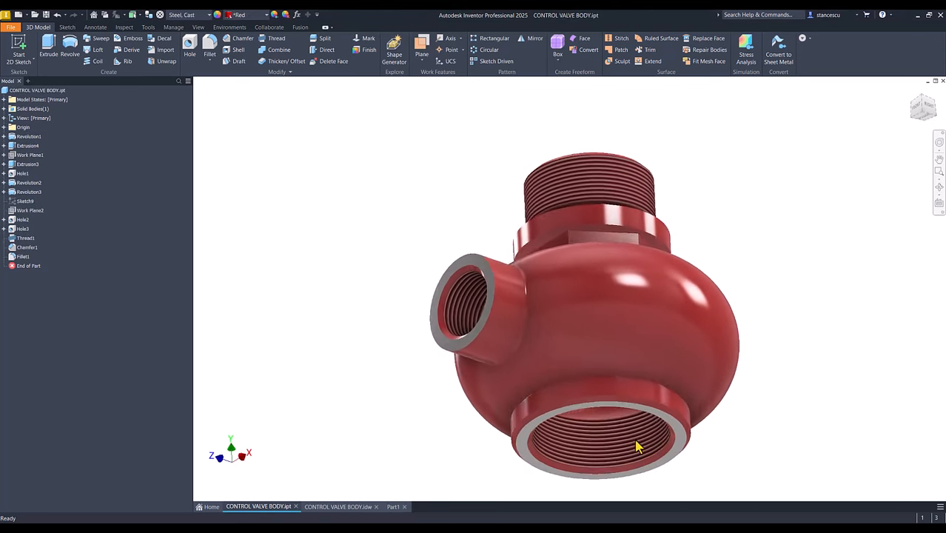
{"action": "left_click", "coordinate": [336, 508]}
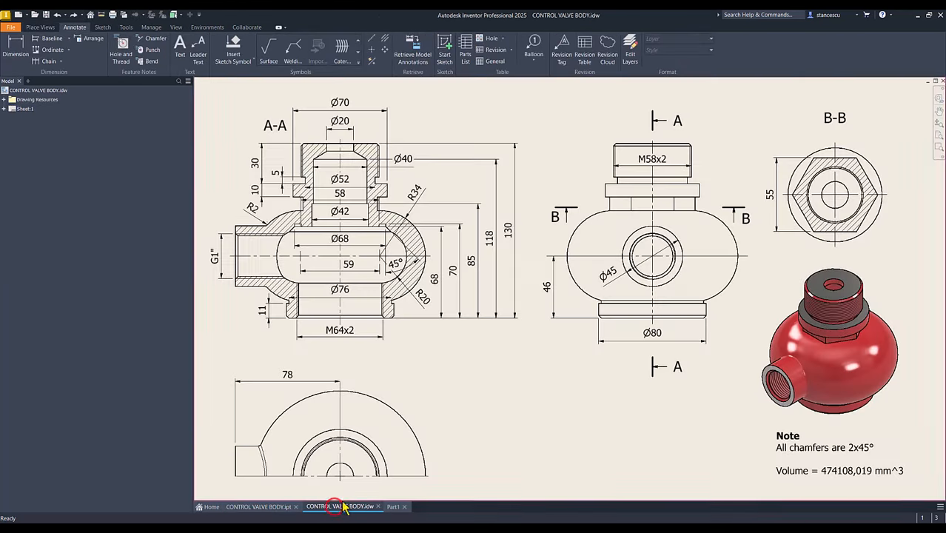
{"action": "left_click", "coordinate": [340, 329]}
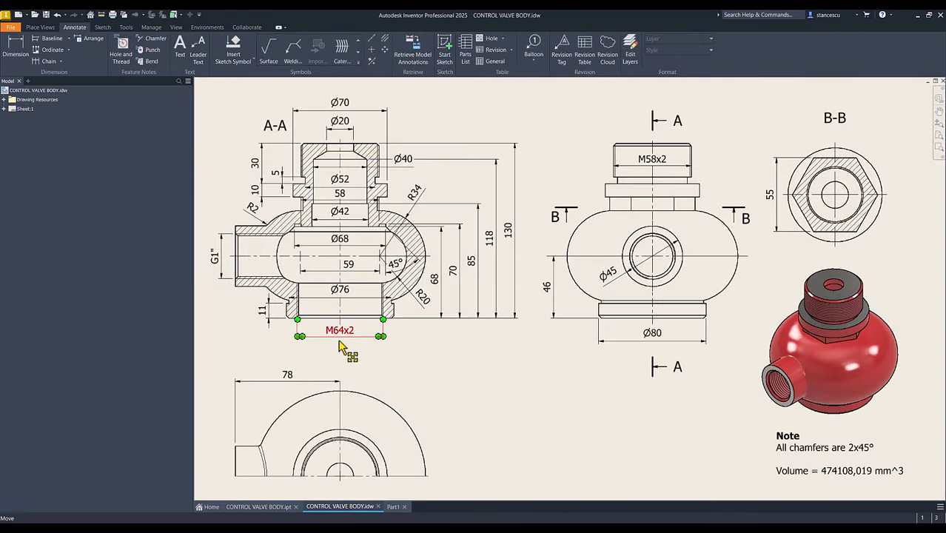
{"action": "key", "text": "Escape"}
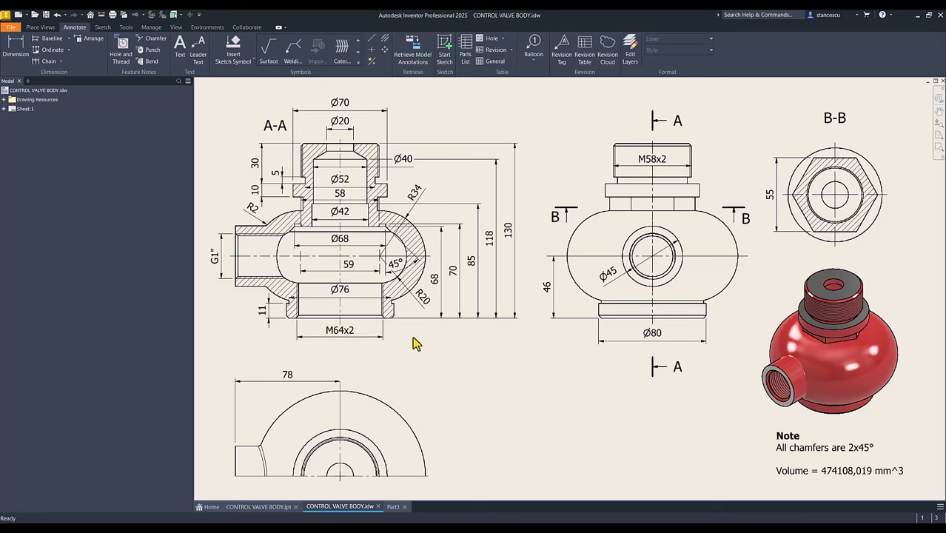
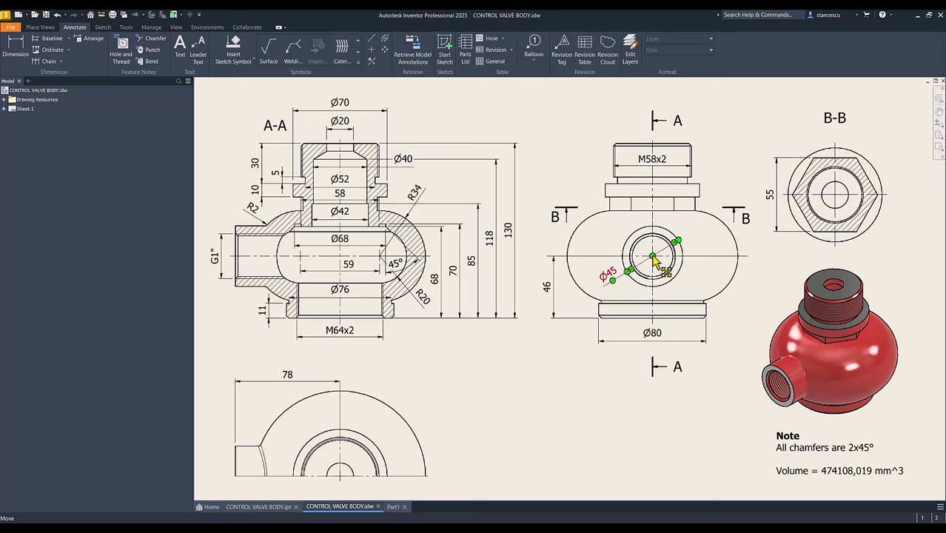
In Part1, sketch on the side port's end face, and create a work plane parallel to the bottom face through the port's center
{"action": "left_click", "coordinate": [393, 507]}
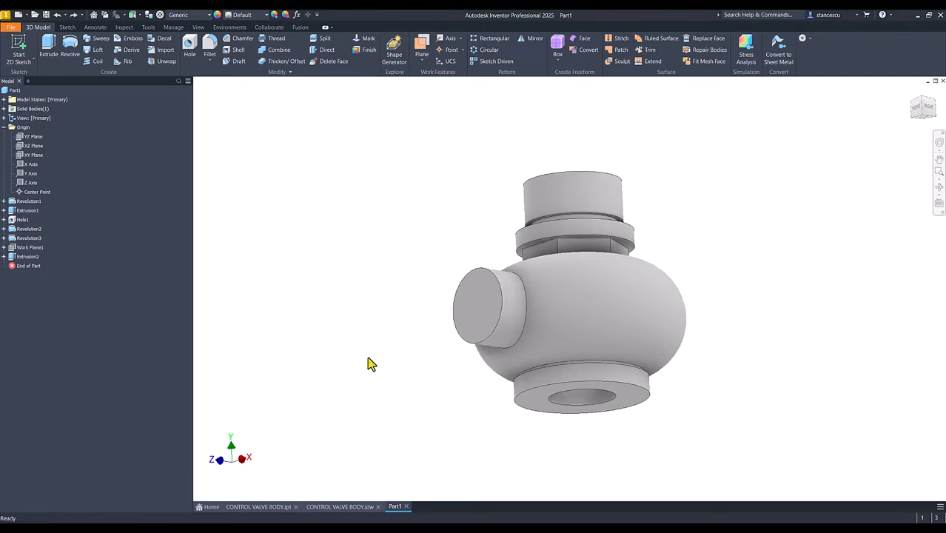
{"action": "left_click", "coordinate": [477, 324]}
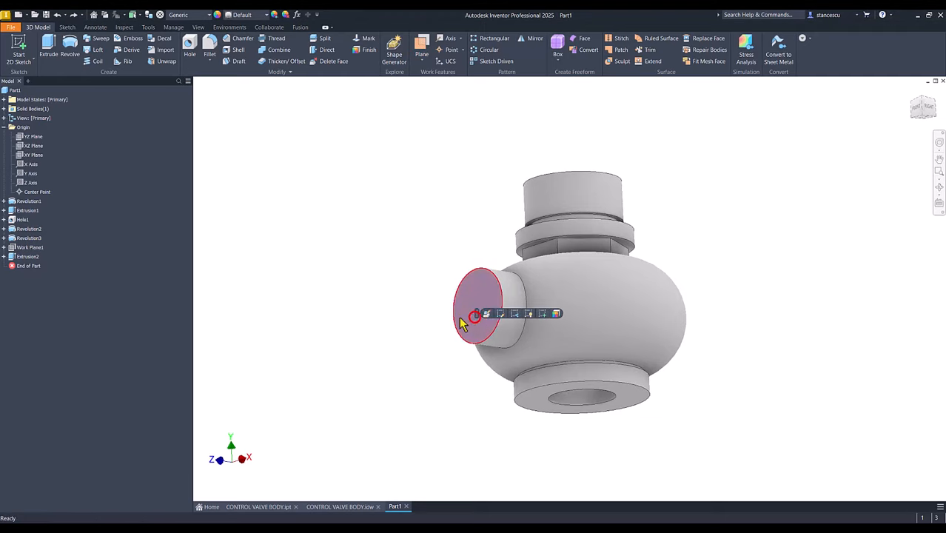
{"action": "left_click", "coordinate": [541, 315]}
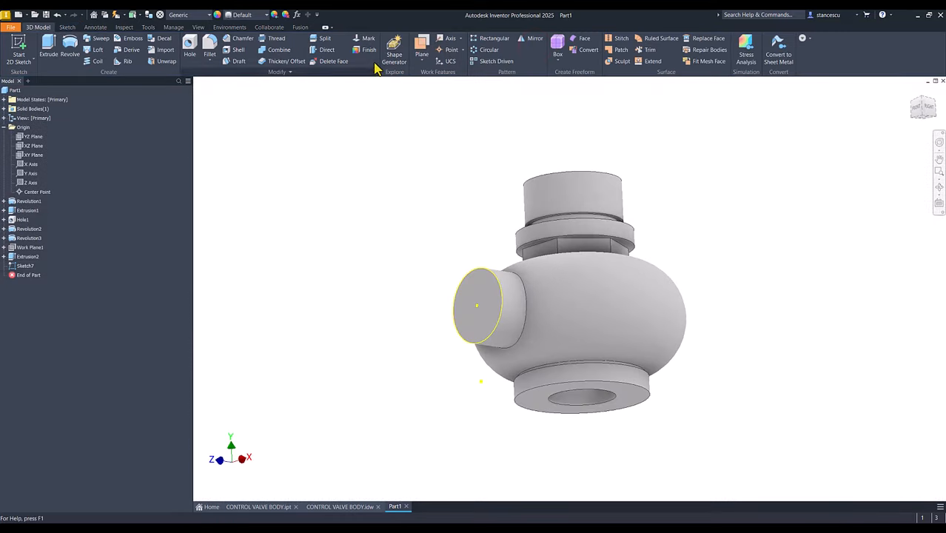
{"action": "left_click", "coordinate": [421, 47]}
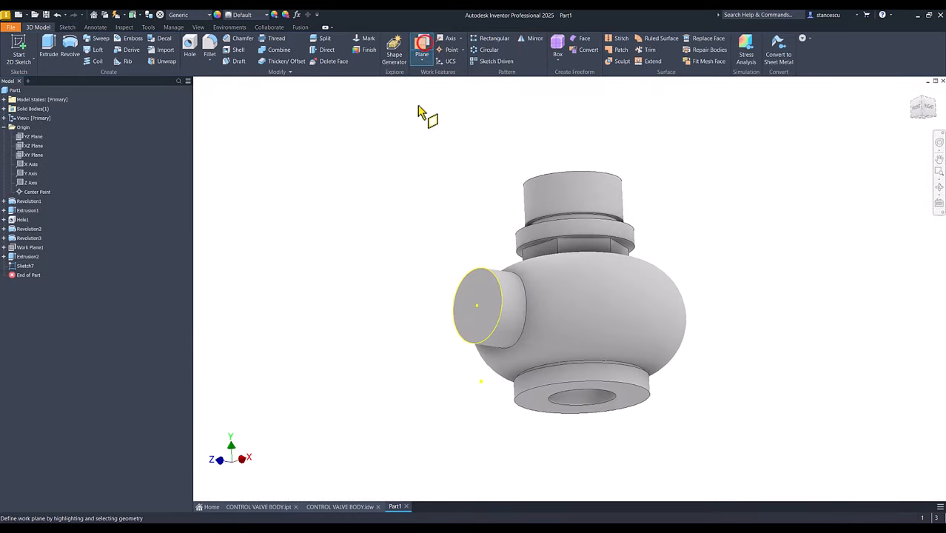
{"action": "left_click", "coordinate": [529, 406]}
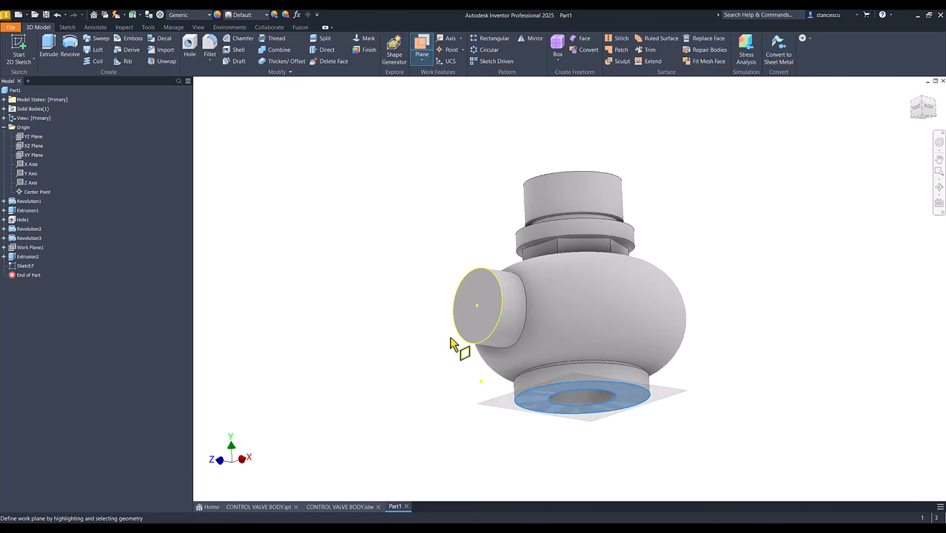
{"action": "left_click", "coordinate": [481, 314]}
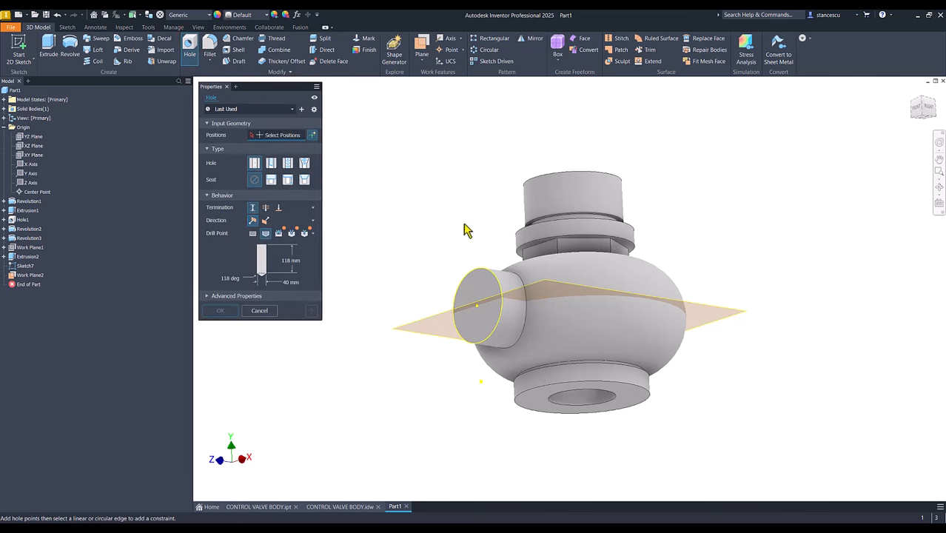
Place a tapped hole concentric with the bottom face and set its thread to ISO Metric profile, size 64, designation M64x2
{"action": "left_click", "coordinate": [541, 400]}
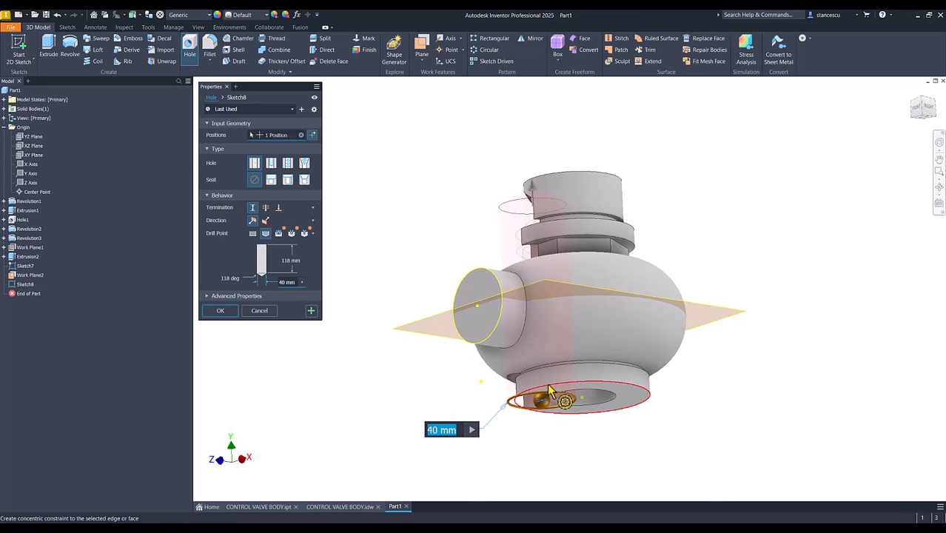
{"action": "left_click", "coordinate": [287, 164]}
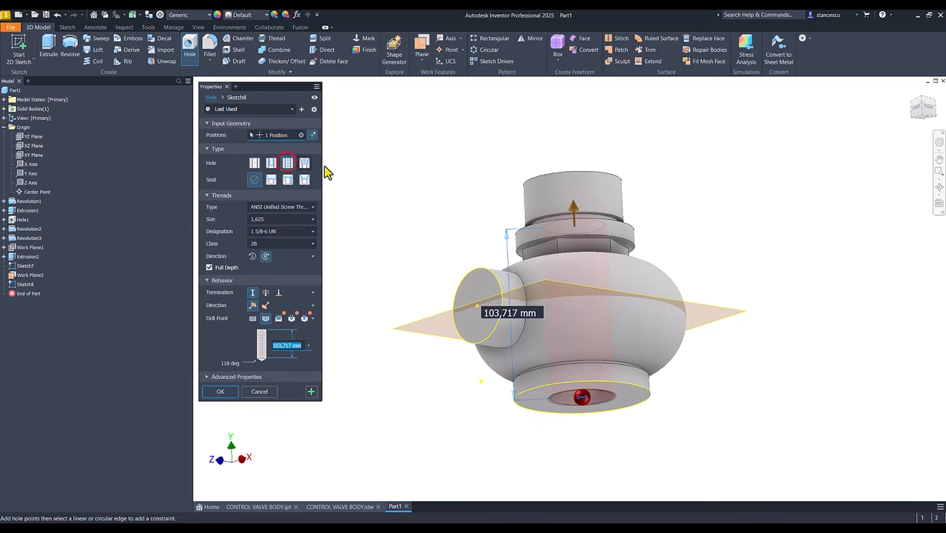
{"action": "left_click", "coordinate": [275, 210]}
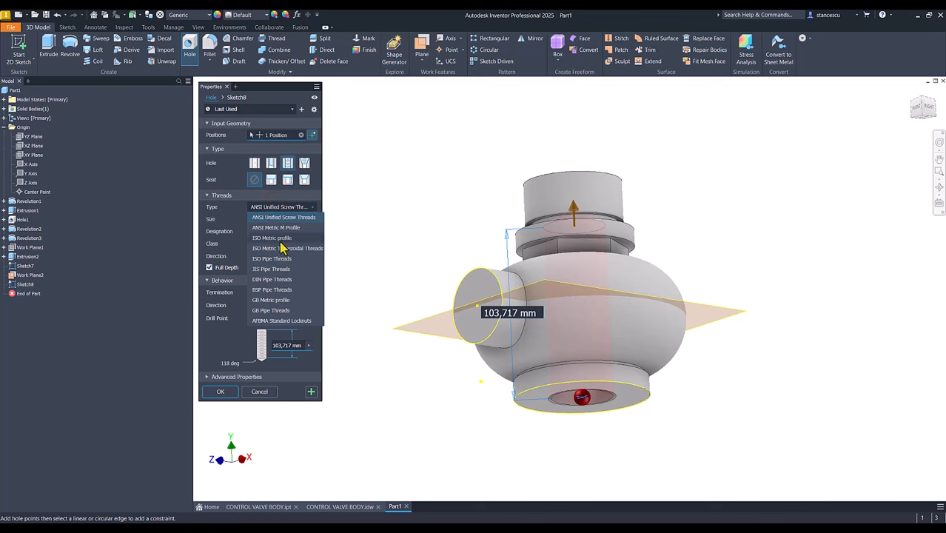
{"action": "left_click", "coordinate": [280, 240]}
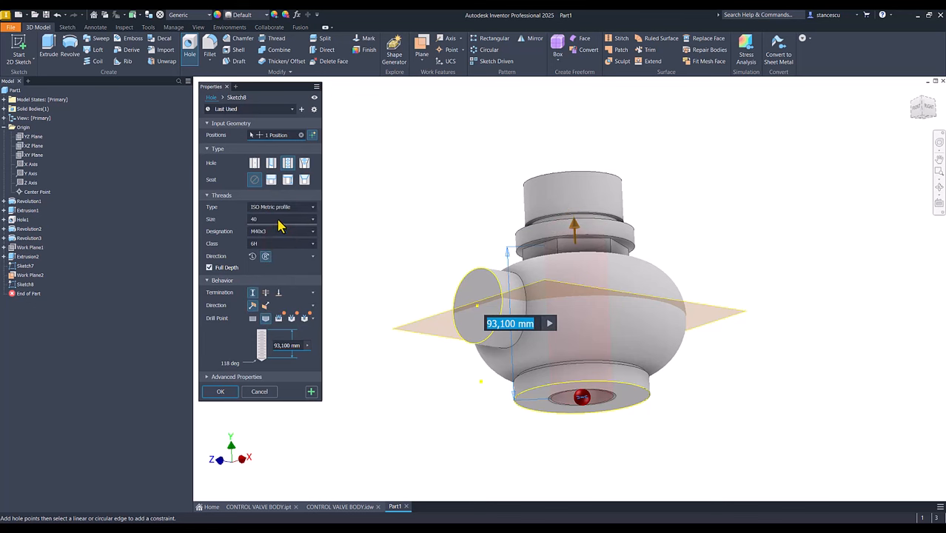
{"action": "left_click", "coordinate": [280, 221]}
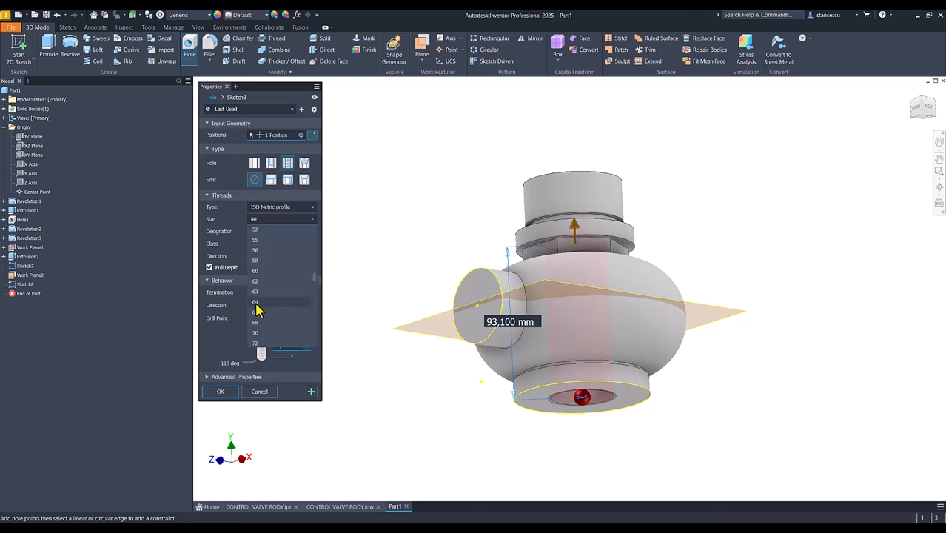
{"action": "left_click", "coordinate": [255, 303]}
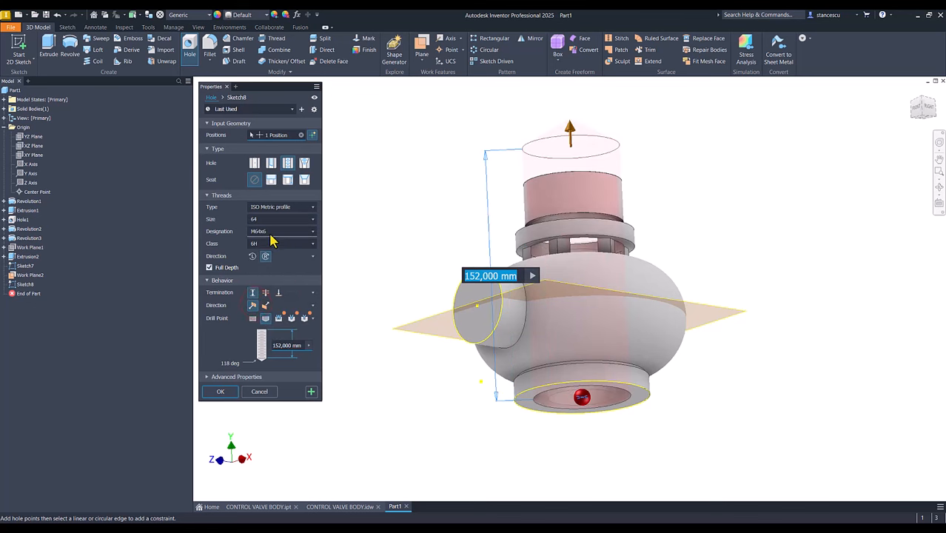
{"action": "left_click", "coordinate": [278, 233]}
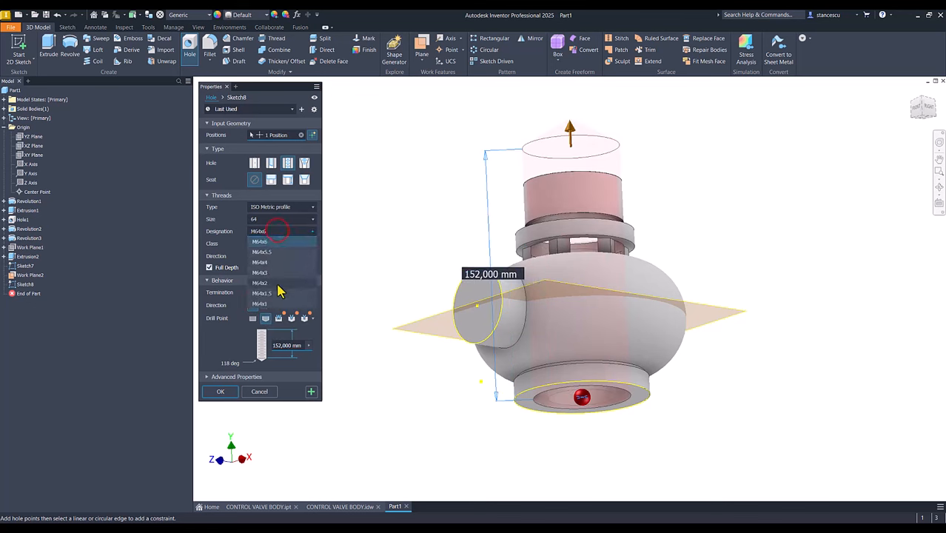
{"action": "left_click", "coordinate": [268, 283]}
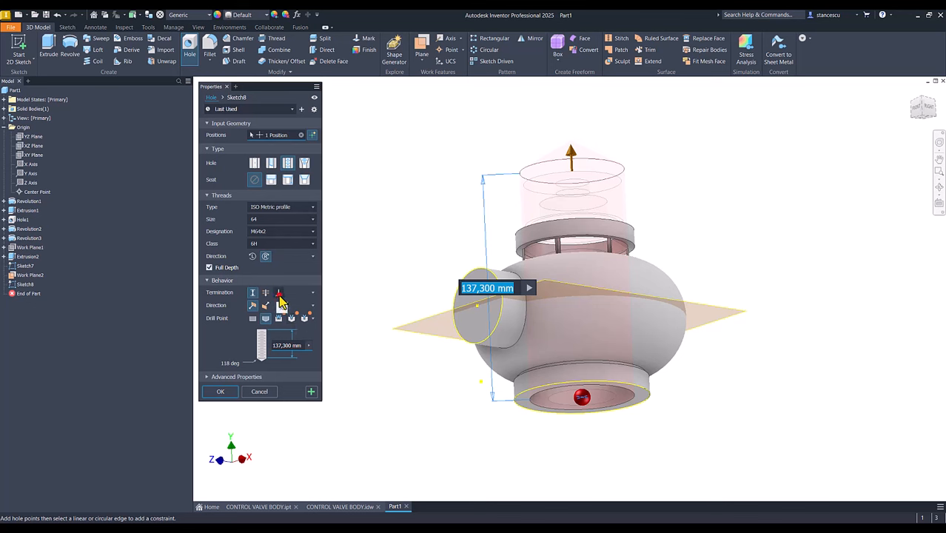
End the bottom threaded hole at the work plane through the side port's center and create it
{"action": "left_click", "coordinate": [278, 293]}
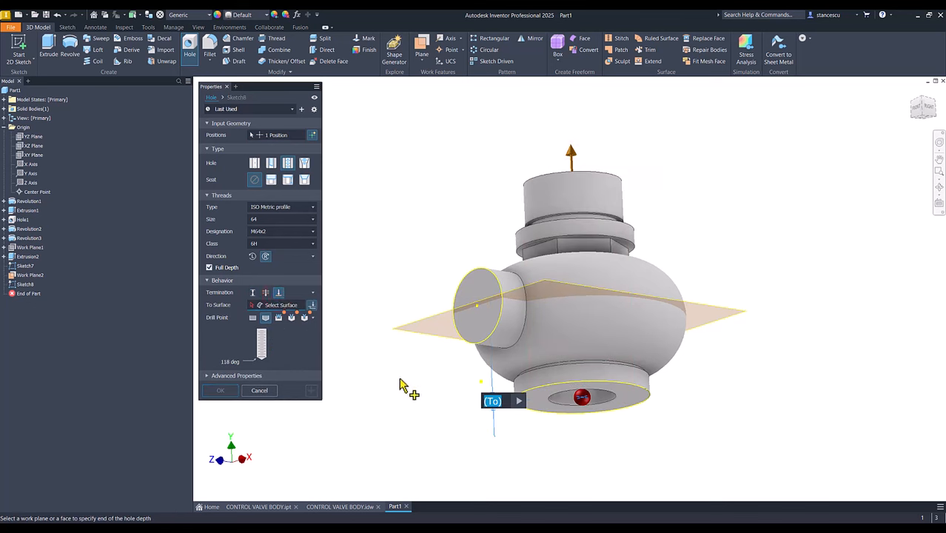
{"action": "left_click", "coordinate": [424, 328]}
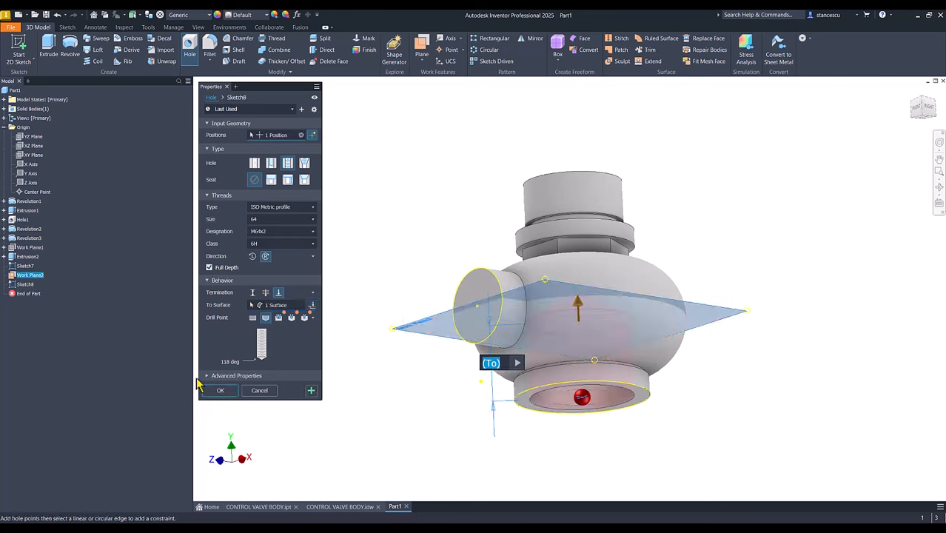
{"action": "left_click", "coordinate": [220, 392]}
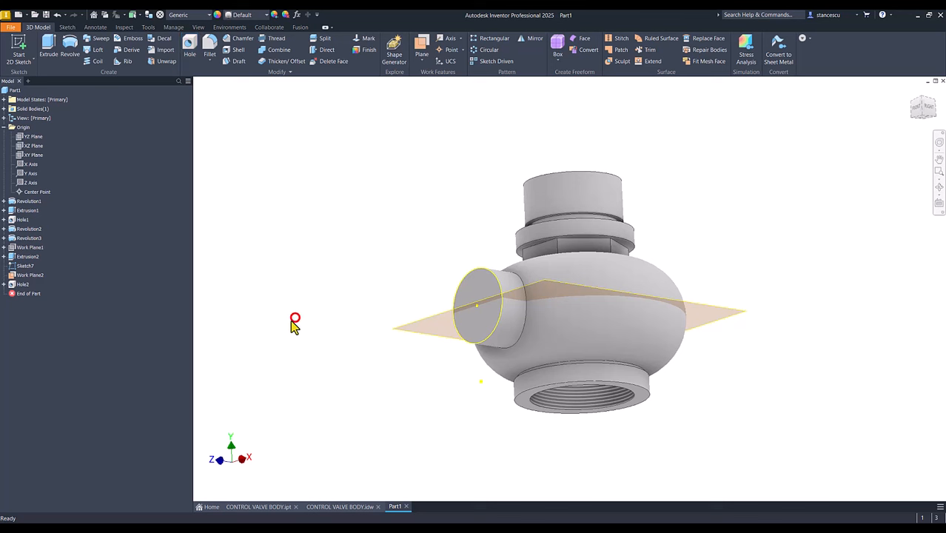
Hide the work plane and the sketch on the side port's end face, and restore the home view
{"action": "right_click", "coordinate": [422, 325]}
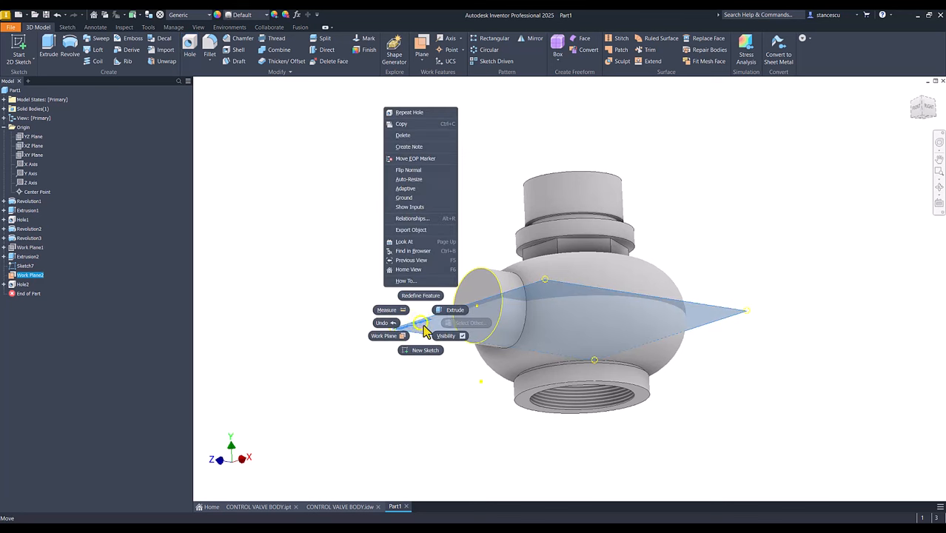
{"action": "left_click", "coordinate": [452, 335]}
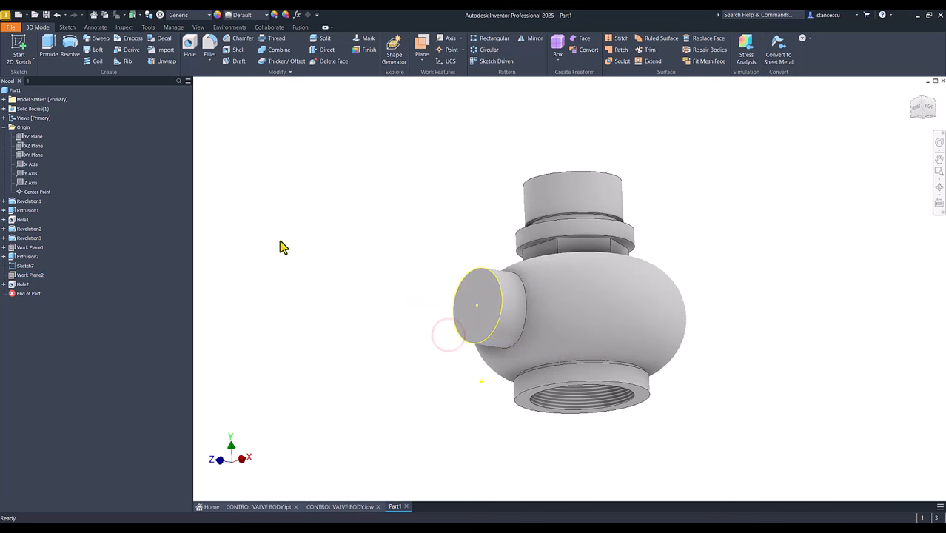
{"action": "right_click", "coordinate": [15, 266]}
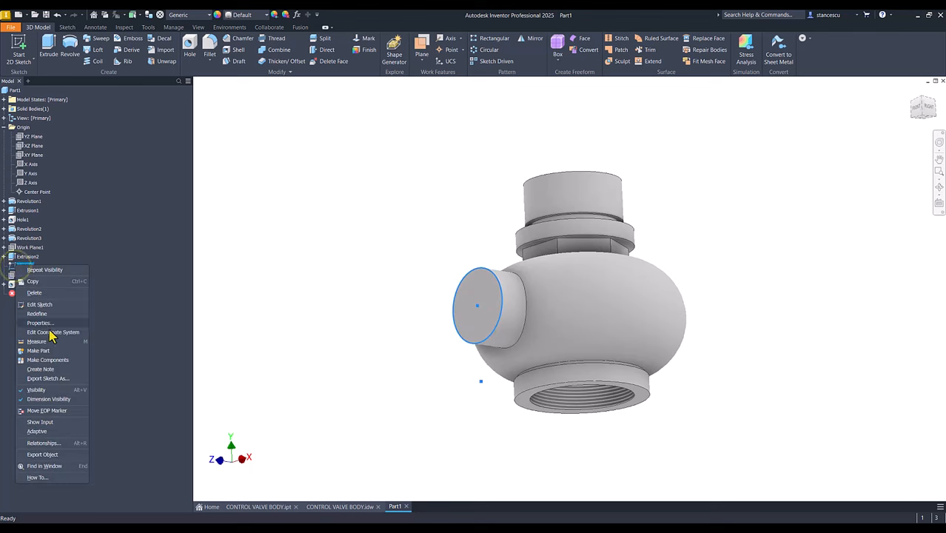
{"action": "left_click", "coordinate": [34, 390]}
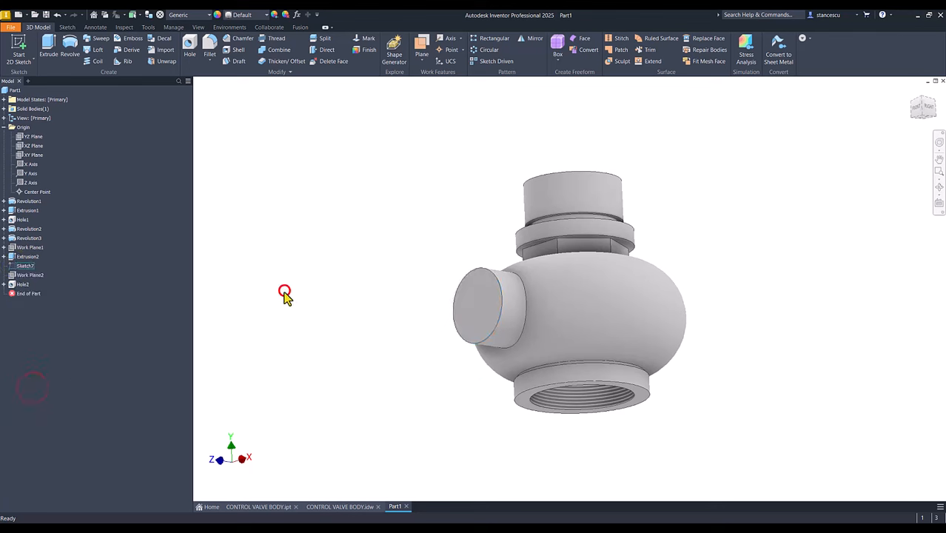
{"action": "key", "text": "F6"}
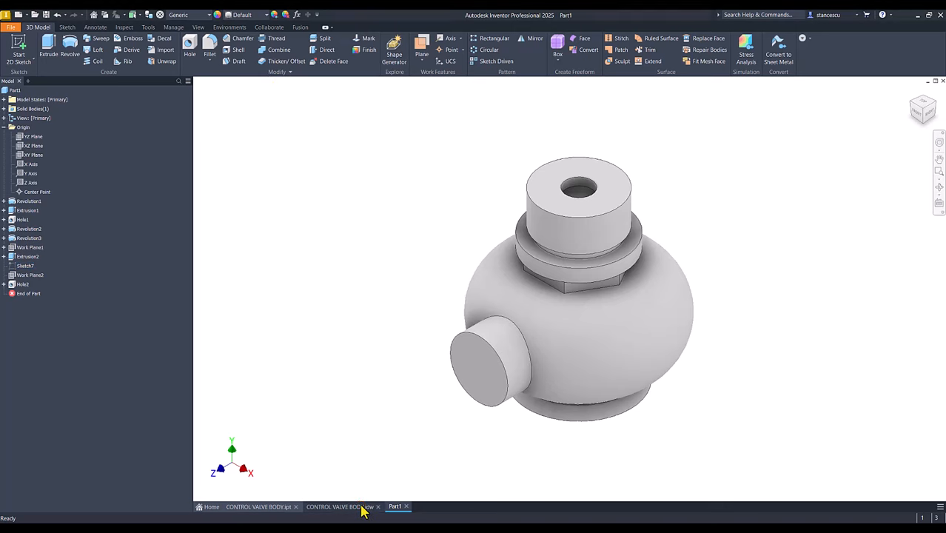
Check the side port thread in the drawing, and in Part1 place a concentric tapped hole on the port with ISO Pipe Threads, size 33,249 (G 1)
{"action": "left_click", "coordinate": [361, 508]}
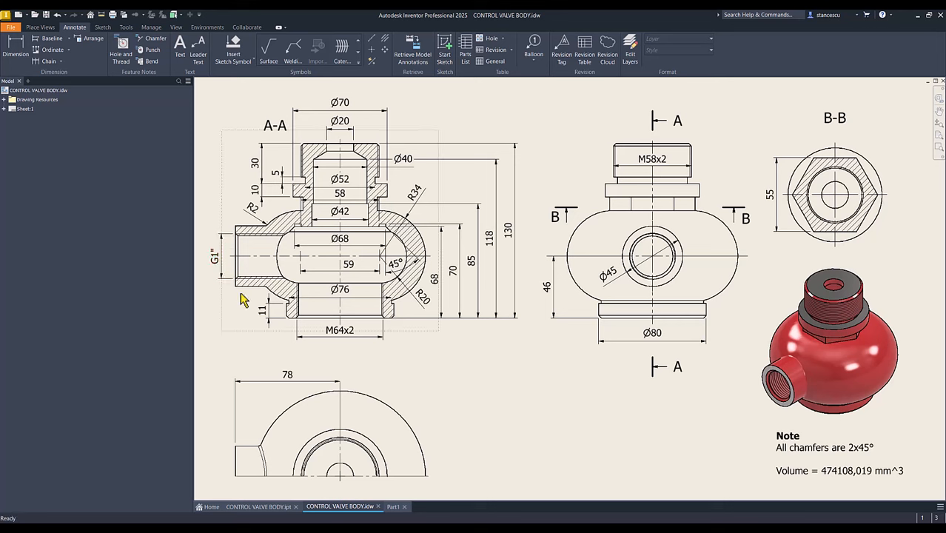
{"action": "left_click", "coordinate": [467, 389]}
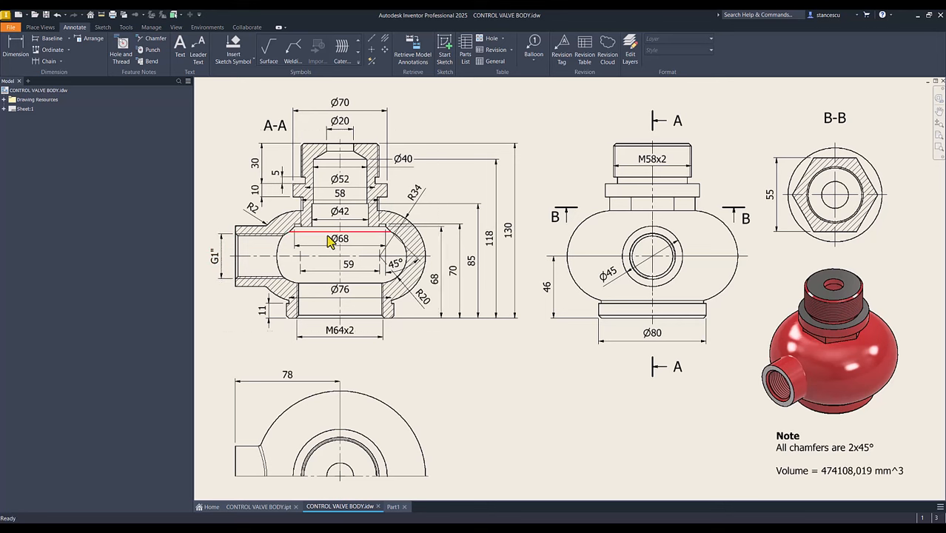
{"action": "left_click", "coordinate": [393, 507]}
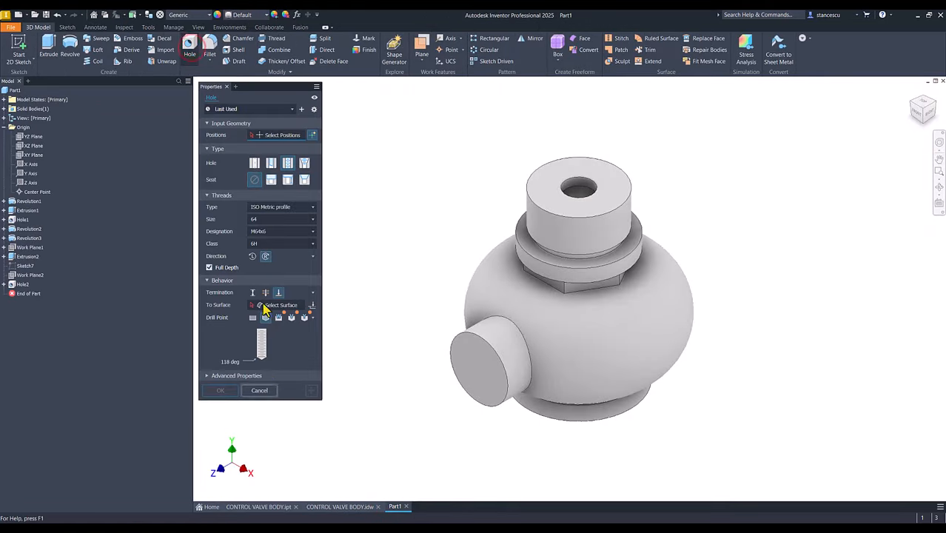
{"action": "left_click", "coordinate": [474, 373]}
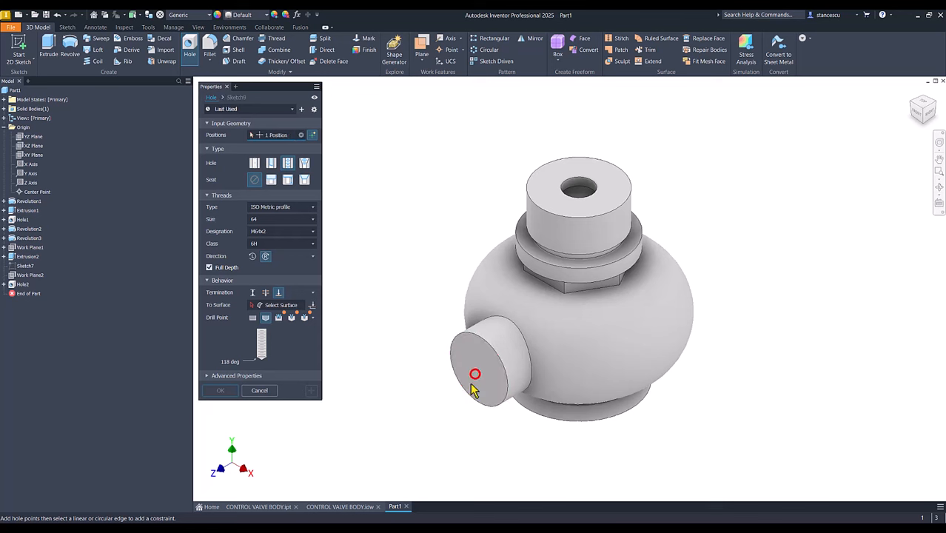
{"action": "left_click", "coordinate": [464, 392]}
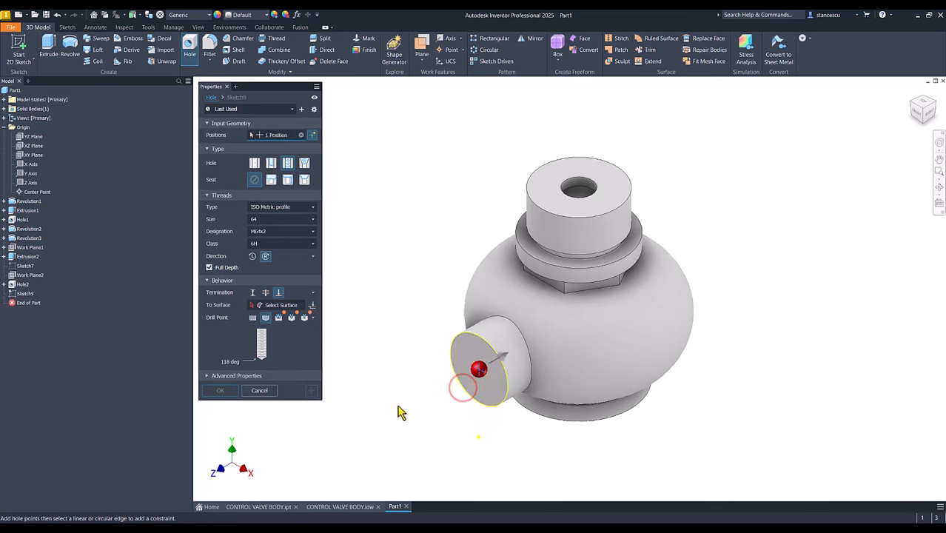
{"action": "left_click", "coordinate": [279, 209]}
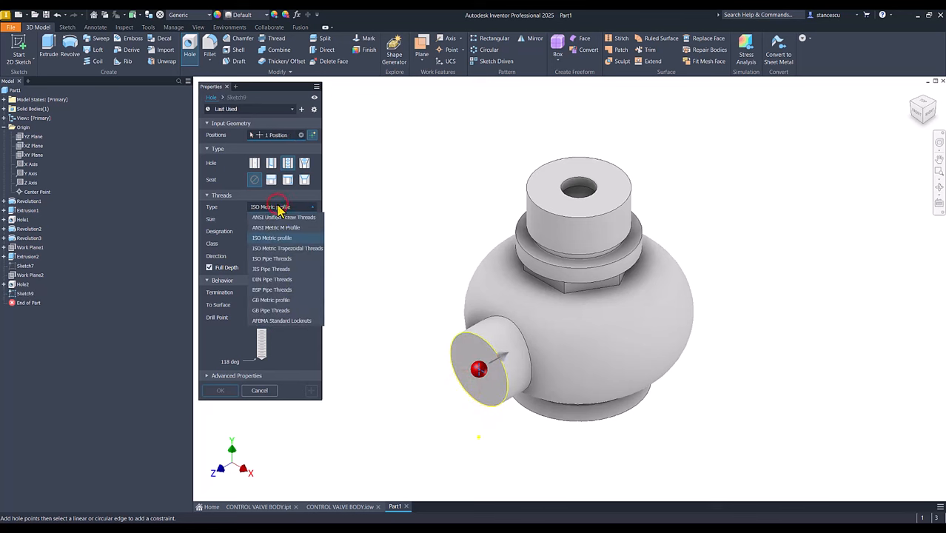
{"action": "left_click", "coordinate": [278, 260]}
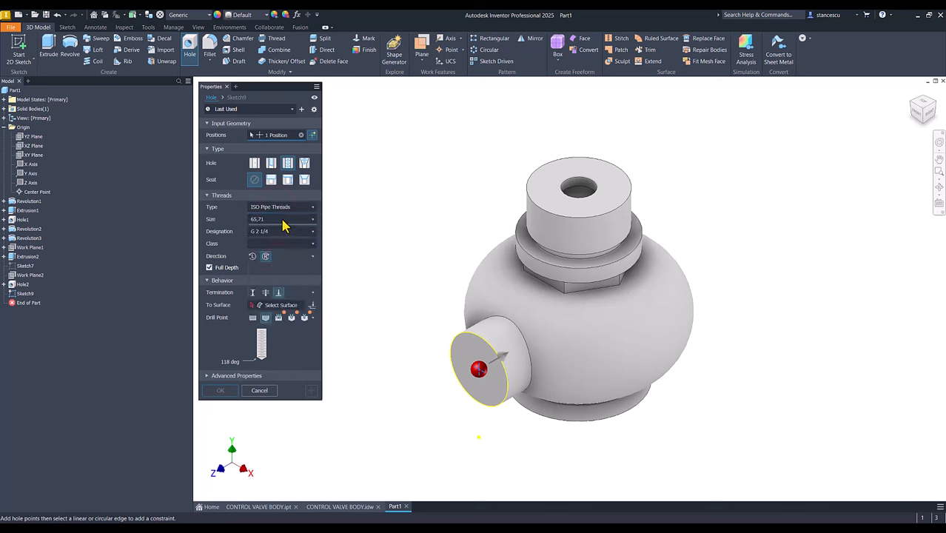
{"action": "left_click", "coordinate": [284, 221]}
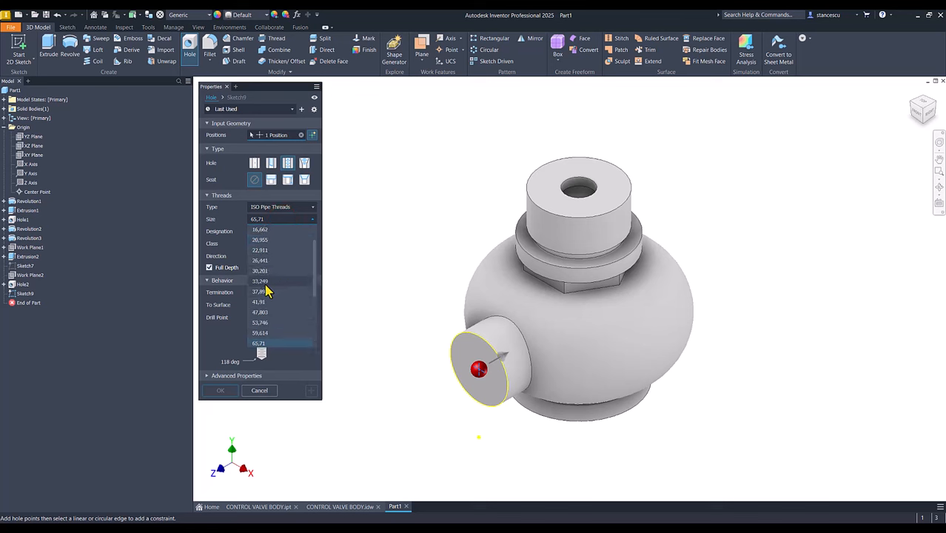
{"action": "left_click", "coordinate": [261, 281]}
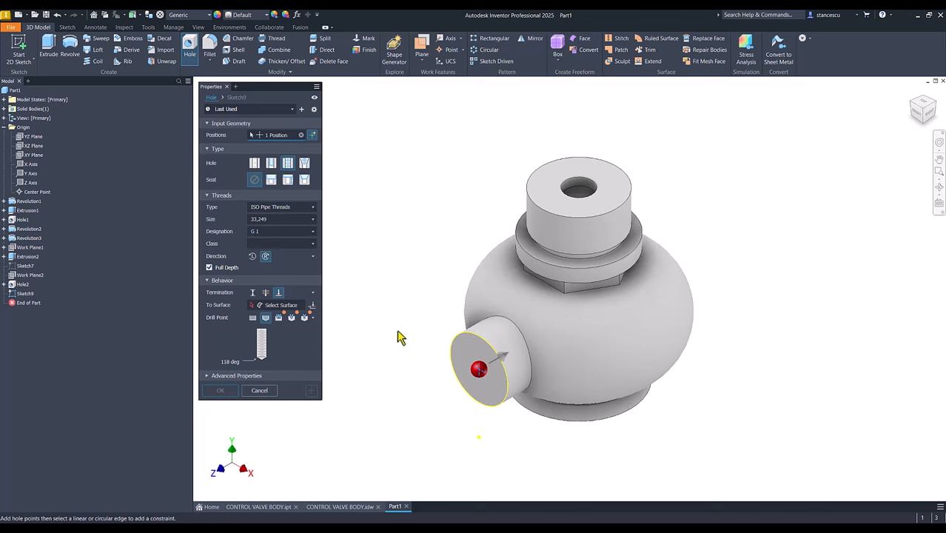
End the side port's threaded hole at the XY Plane, create it, and inspect both threaded openings from below
{"action": "left_click", "coordinate": [266, 306]}
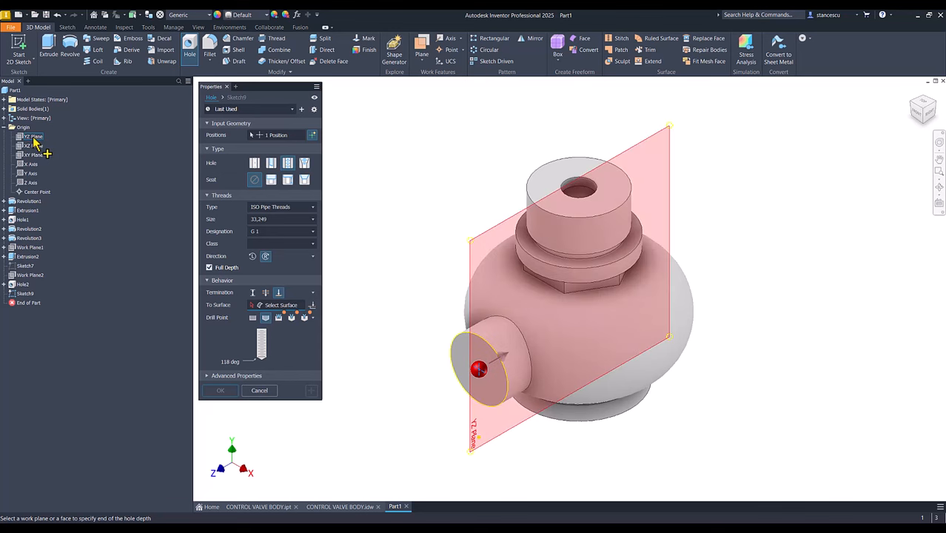
{"action": "left_click", "coordinate": [33, 155]}
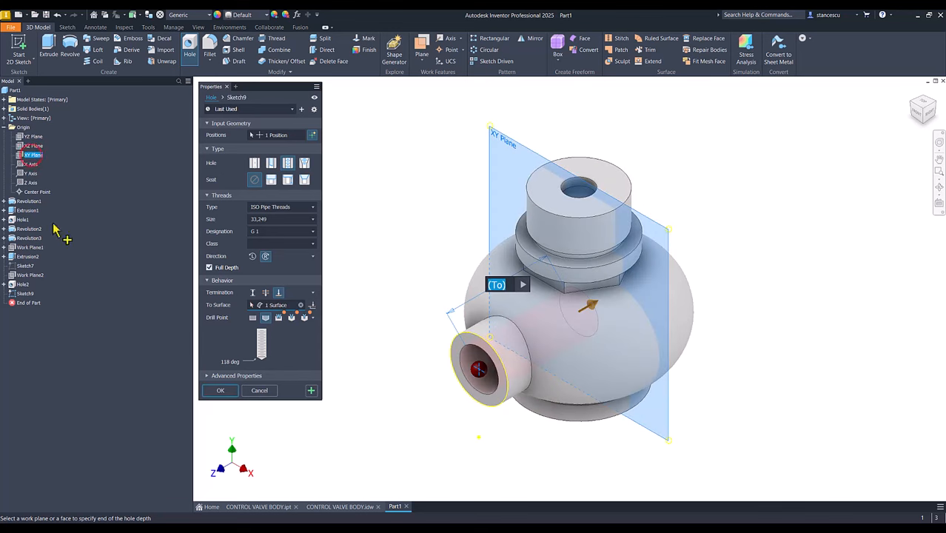
{"action": "left_click", "coordinate": [220, 391]}
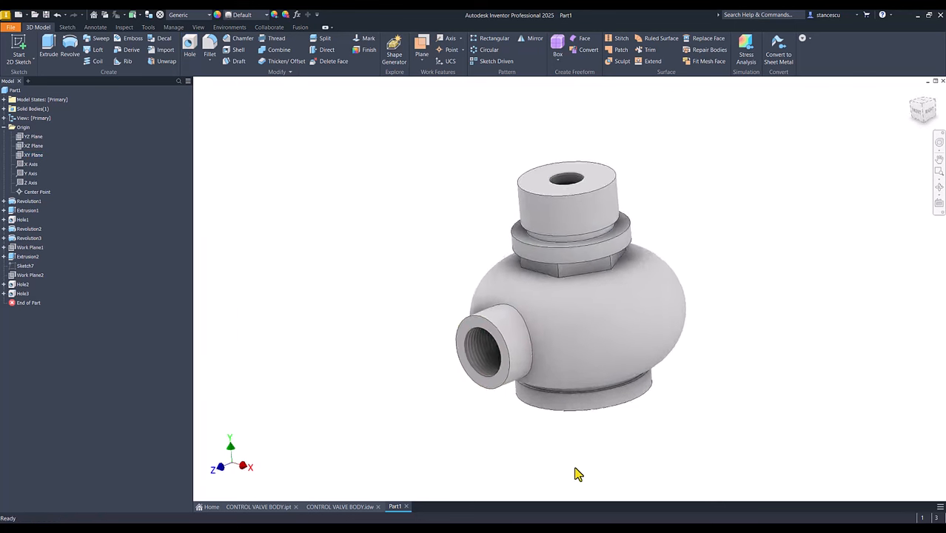
{"action": "middle_click_drag", "start_coordinate": [578, 474], "coordinate": [646, 387], "text": "shift"}
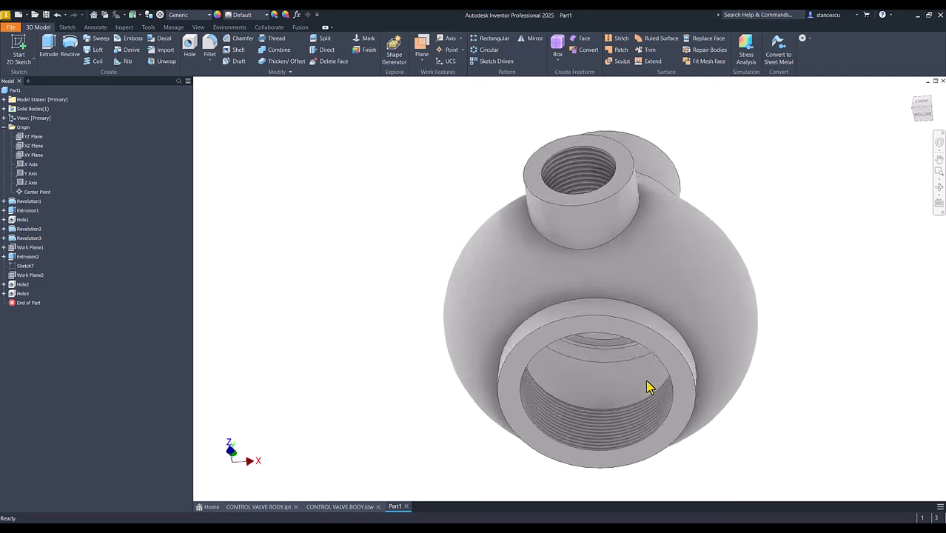
{"action": "key", "text": "F6"}
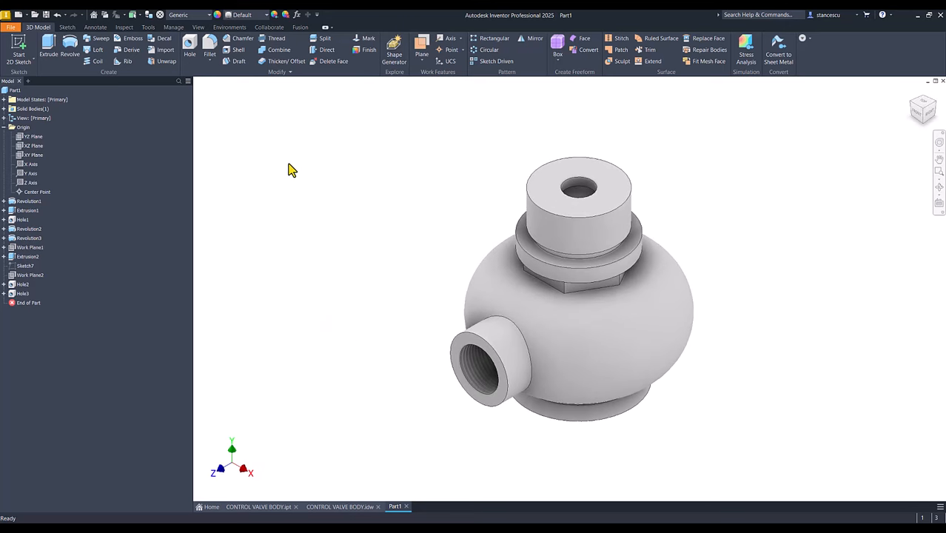
Check the neck thread in the drawing, and in Part1 thread the top neck's outer face with ISO Metric profile, size 58, designation M58x2
{"action": "left_click", "coordinate": [333, 506]}
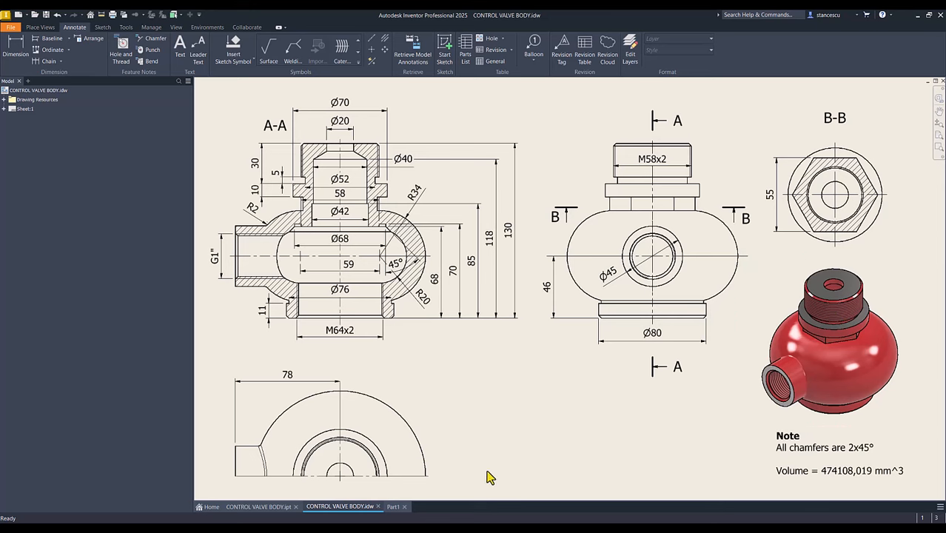
{"action": "left_click", "coordinate": [392, 506]}
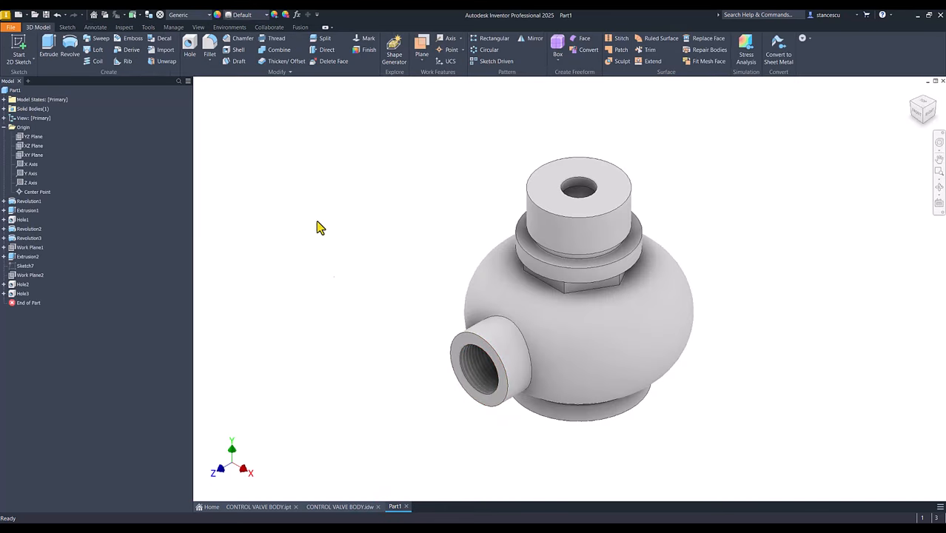
{"action": "left_click", "coordinate": [277, 40]}
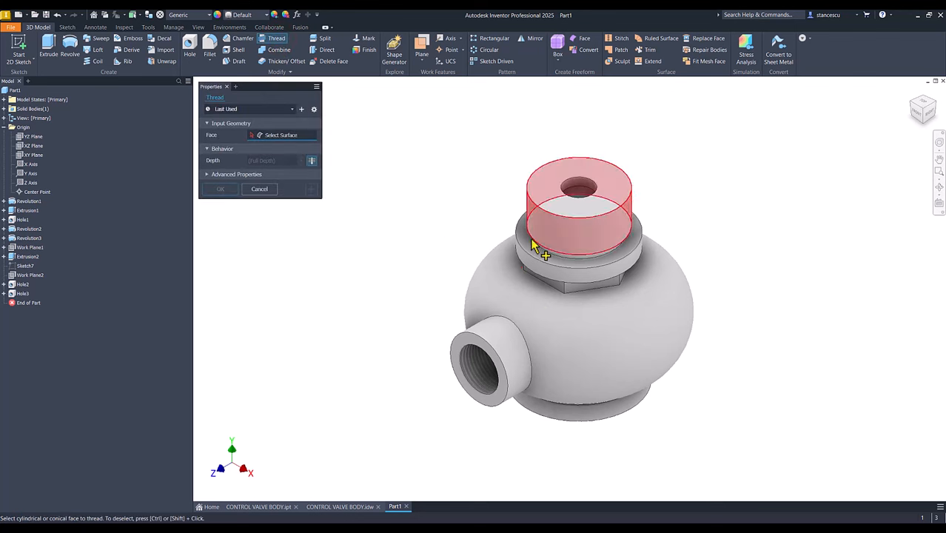
{"action": "left_click", "coordinate": [557, 237]}
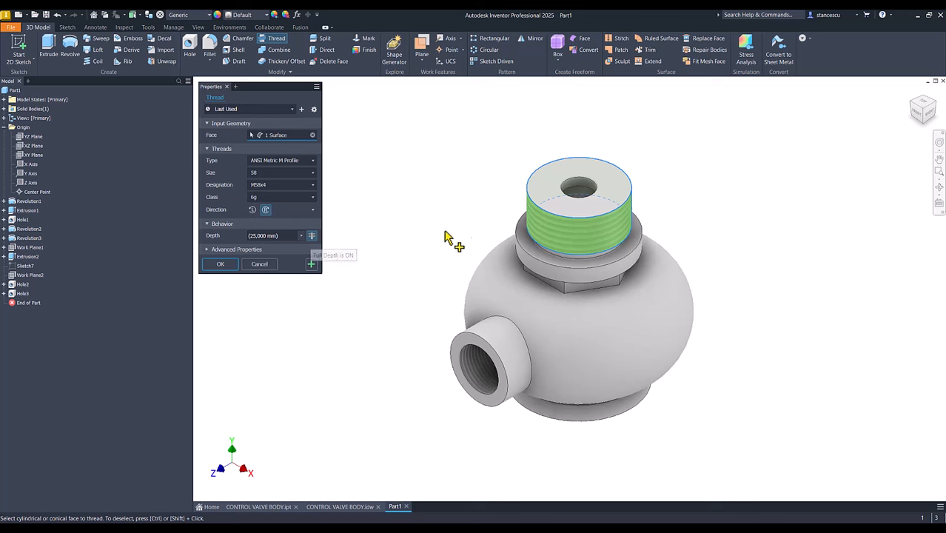
{"action": "left_click", "coordinate": [280, 168]}
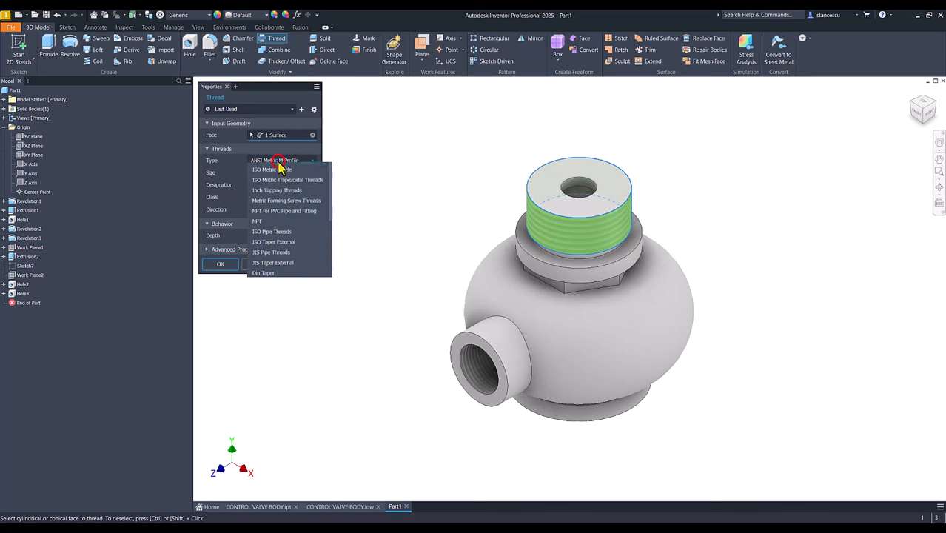
{"action": "left_click", "coordinate": [273, 185]}
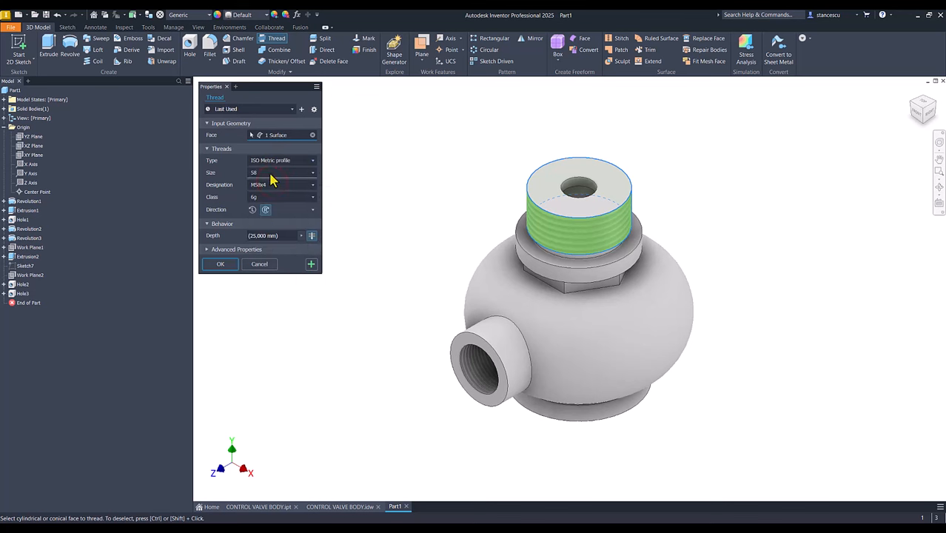
{"action": "left_click", "coordinate": [270, 172]}
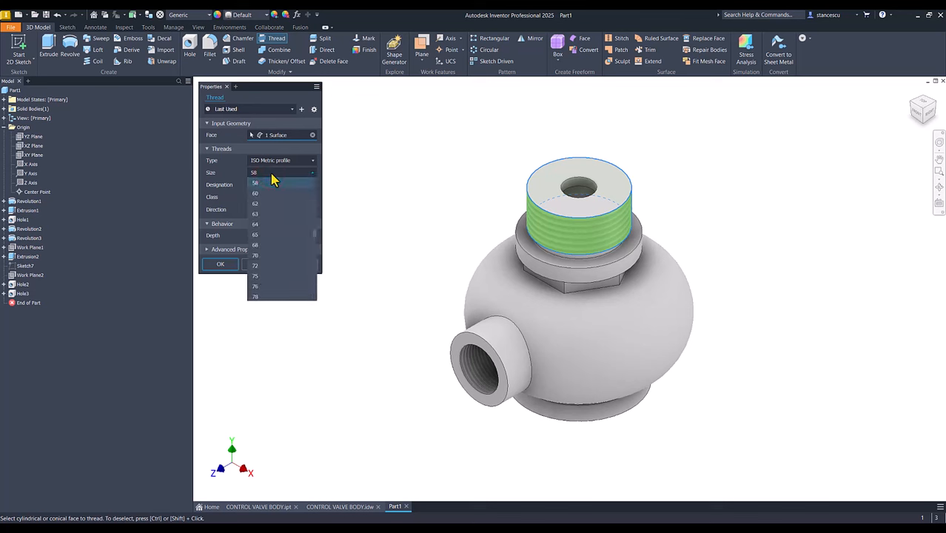
{"action": "left_click", "coordinate": [265, 182]}
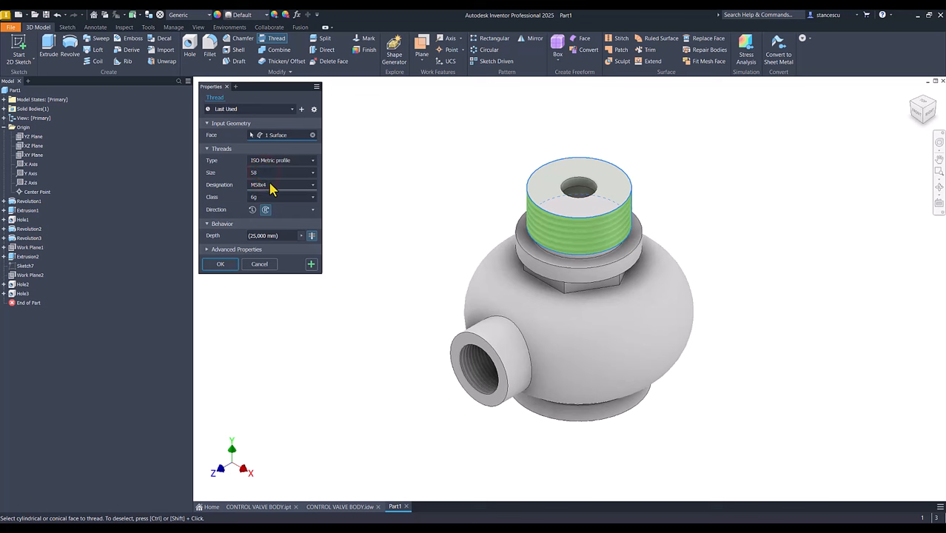
{"action": "left_click", "coordinate": [271, 185]}
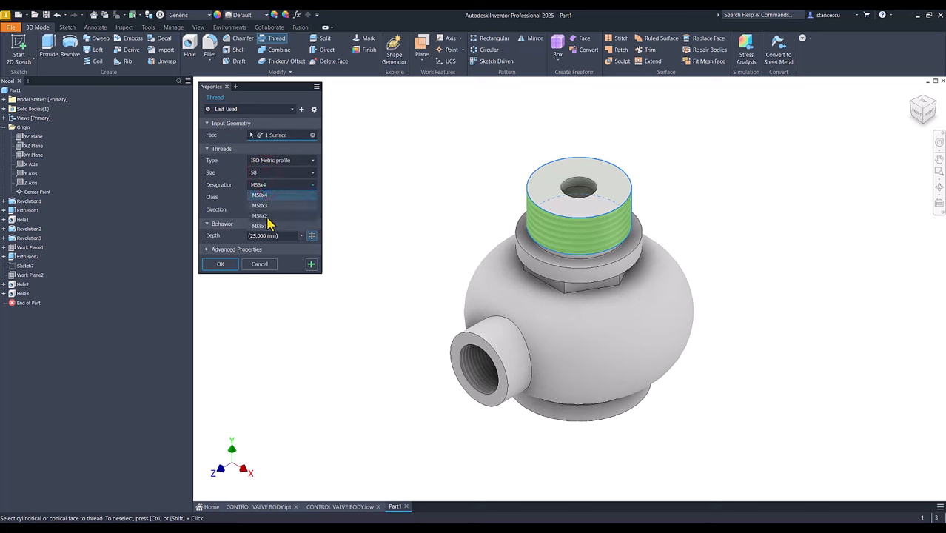
{"action": "left_click", "coordinate": [267, 216]}
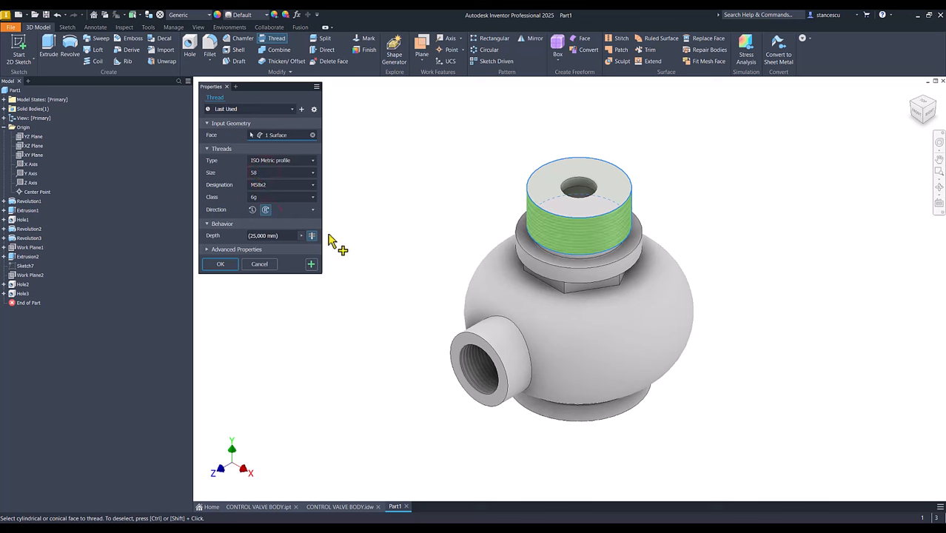
{"action": "left_click", "coordinate": [219, 263]}
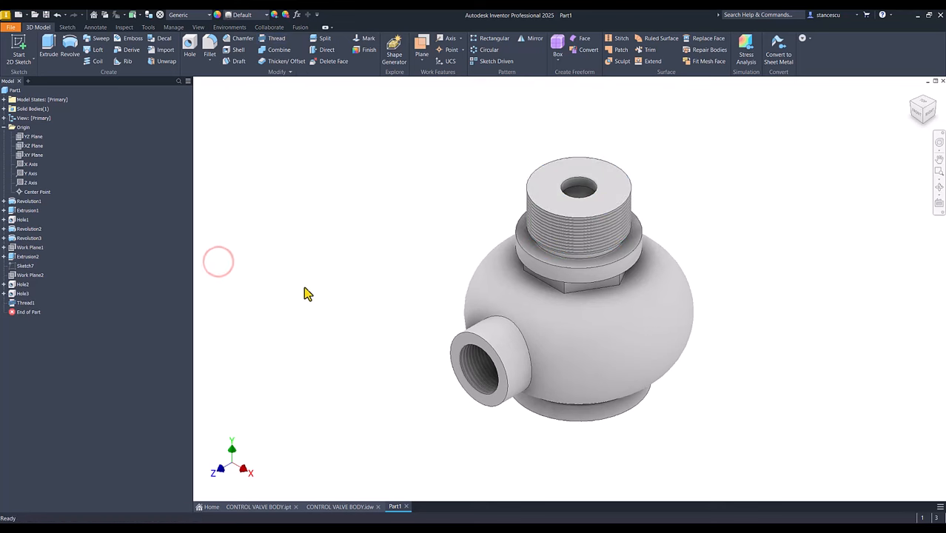
Check the drawing's chamfers, and chamfer the side port's bore edge, the neck's top edge and the base's outer and inner bottom edges by 2 mm
{"action": "left_click", "coordinate": [325, 507]}
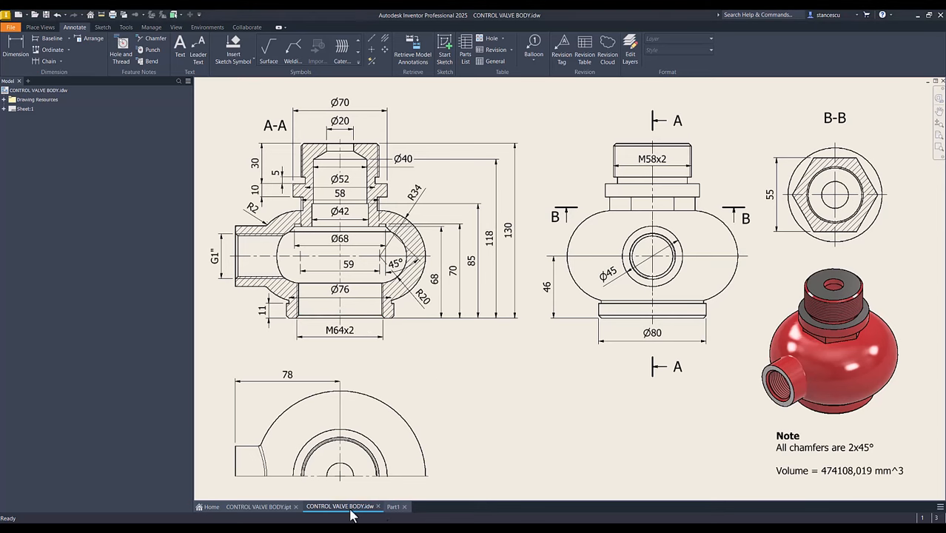
{"action": "left_click", "coordinate": [393, 506]}
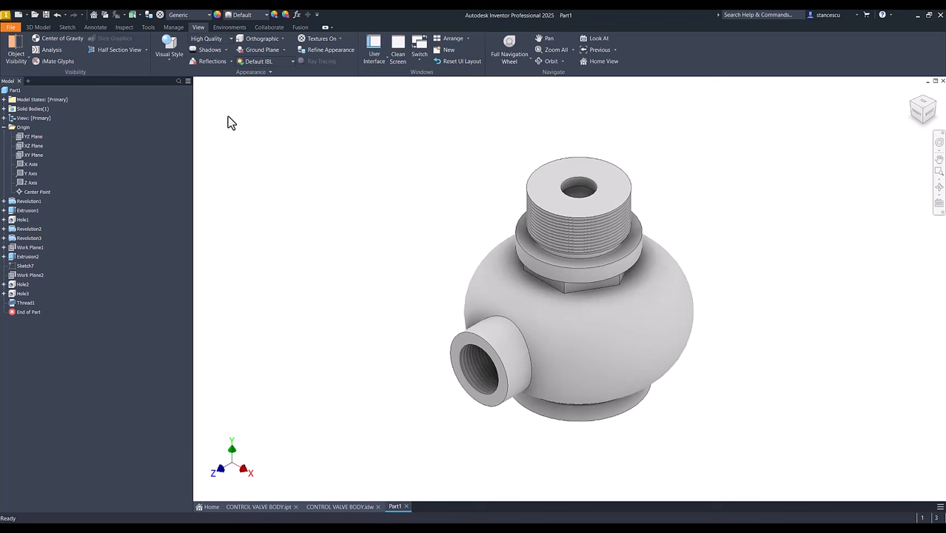
{"action": "left_click", "coordinate": [458, 354]}
{"action": "left_click", "coordinate": [484, 350]}
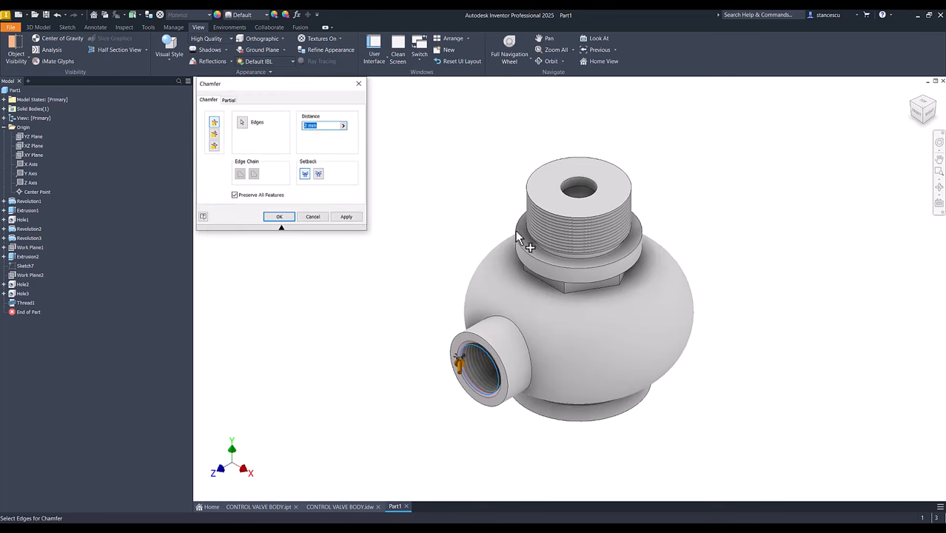
{"action": "left_click", "coordinate": [556, 212]}
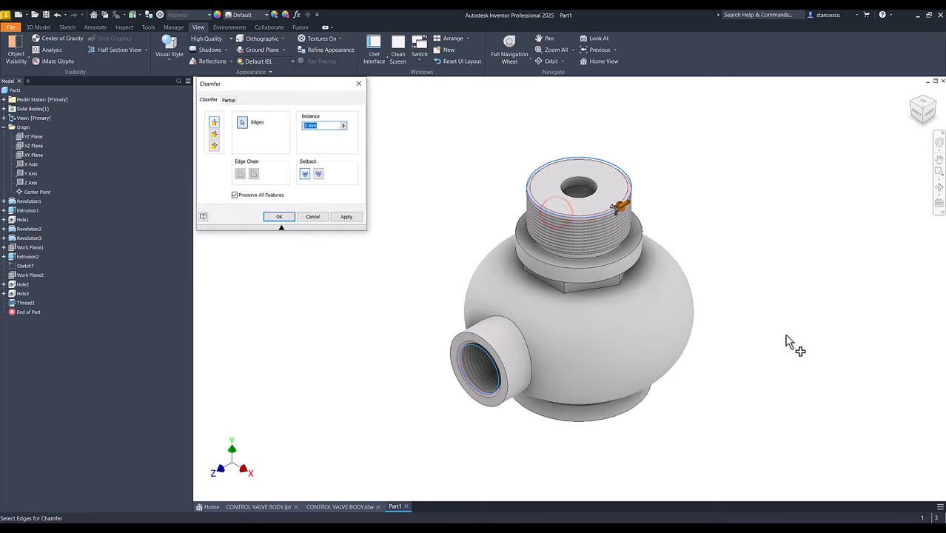
{"action": "middle_click_drag", "start_coordinate": [790, 345], "coordinate": [523, 448], "text": "shift"}
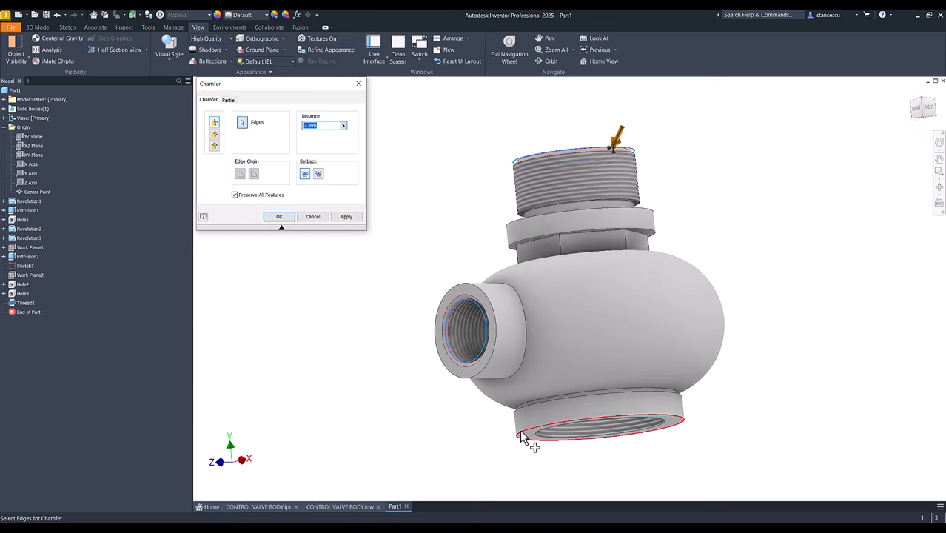
{"action": "left_click", "coordinate": [521, 438]}
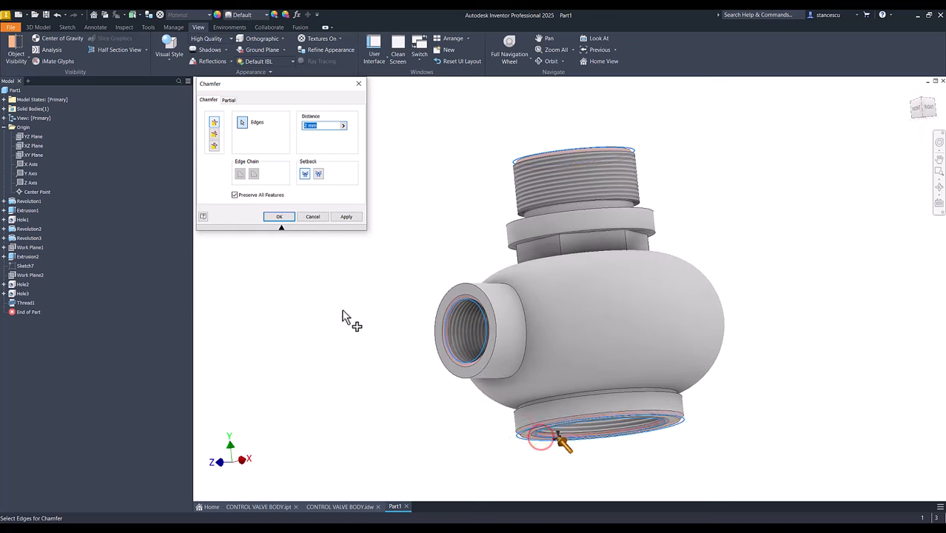
{"action": "left_click", "coordinate": [279, 216]}
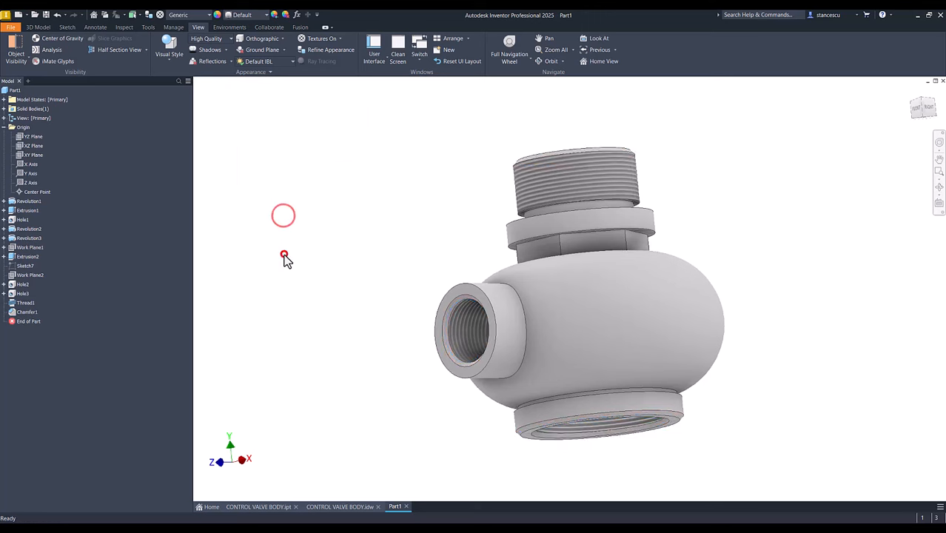
{"action": "key", "text": "F6"}
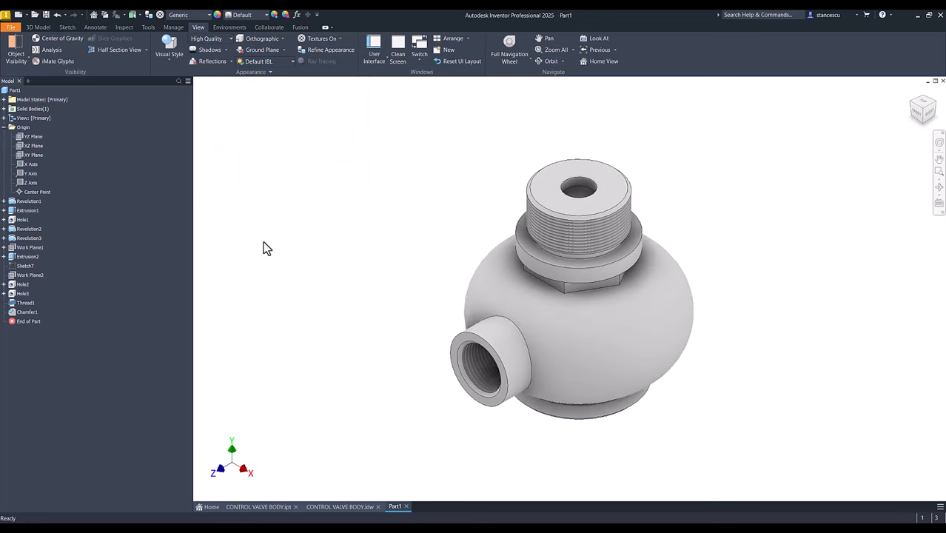
Check the side port in the drawing, and fillet the edge where the port meets the round body with a 2 mm radius
{"action": "left_click", "coordinate": [337, 507]}
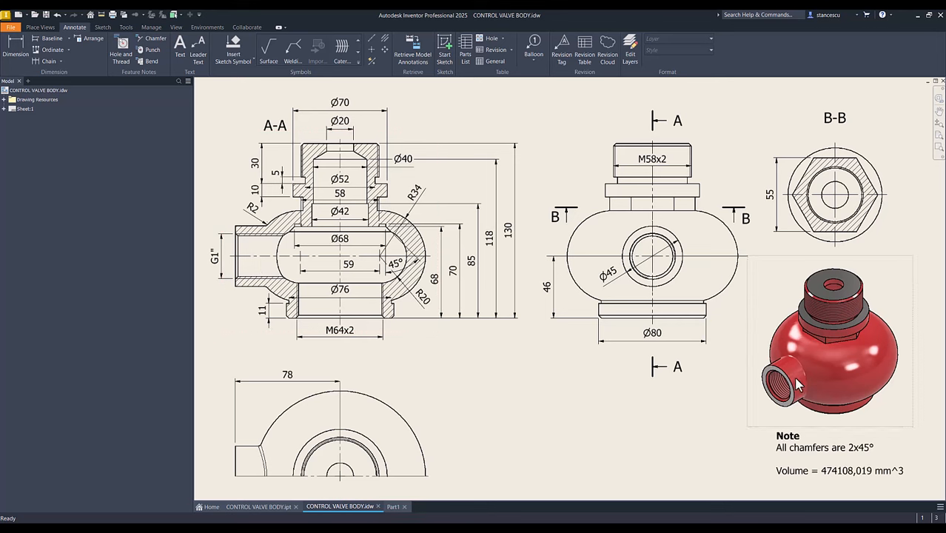
{"action": "left_click", "coordinate": [394, 507]}
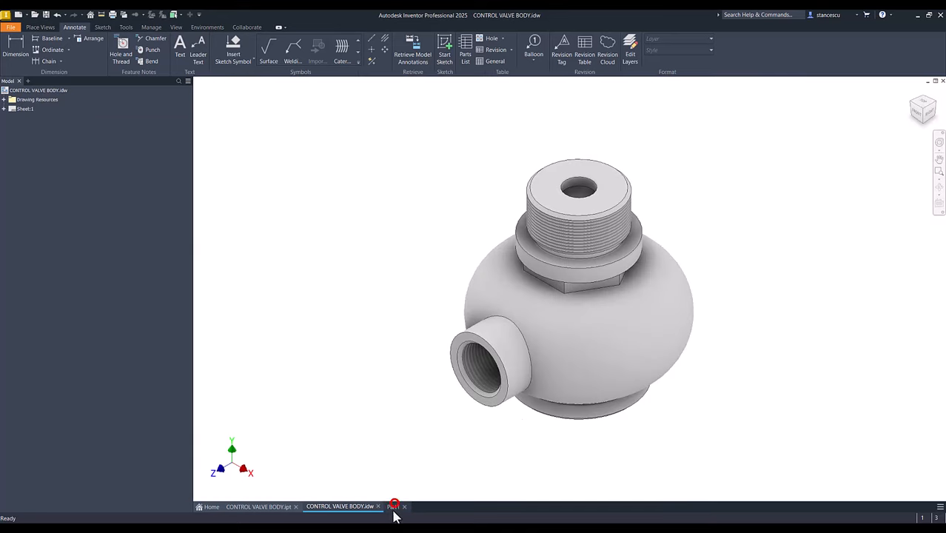
{"action": "left_click", "coordinate": [526, 339]}
{"action": "left_click", "coordinate": [541, 336]}
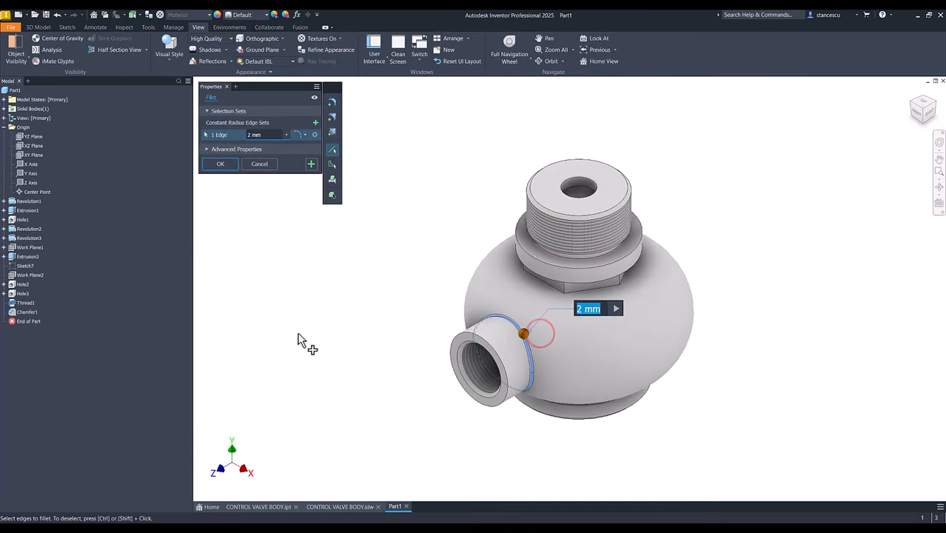
{"action": "left_click", "coordinate": [227, 166]}
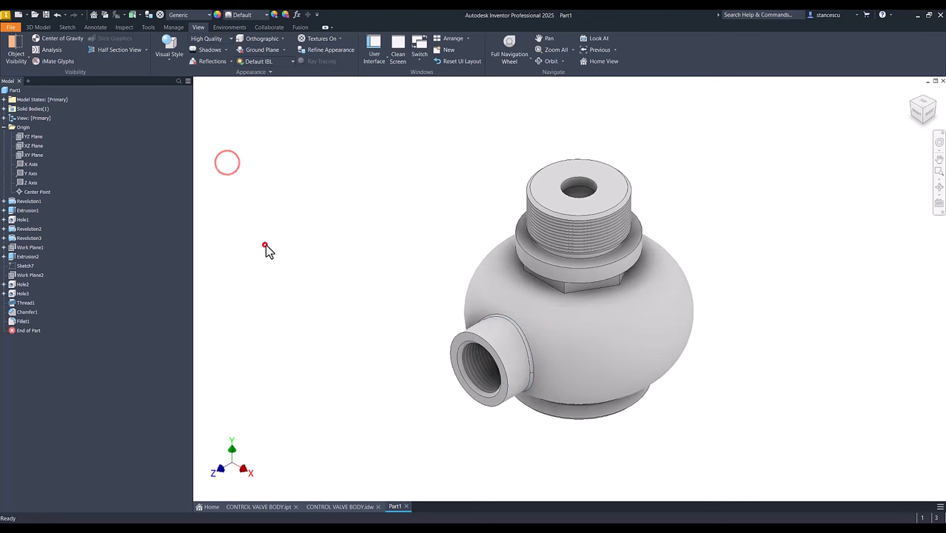
Collapse the Origin folder, update the physical properties in the iProperties of Part1.ipt, and copy the part's volume
{"action": "left_click", "coordinate": [3, 128]}
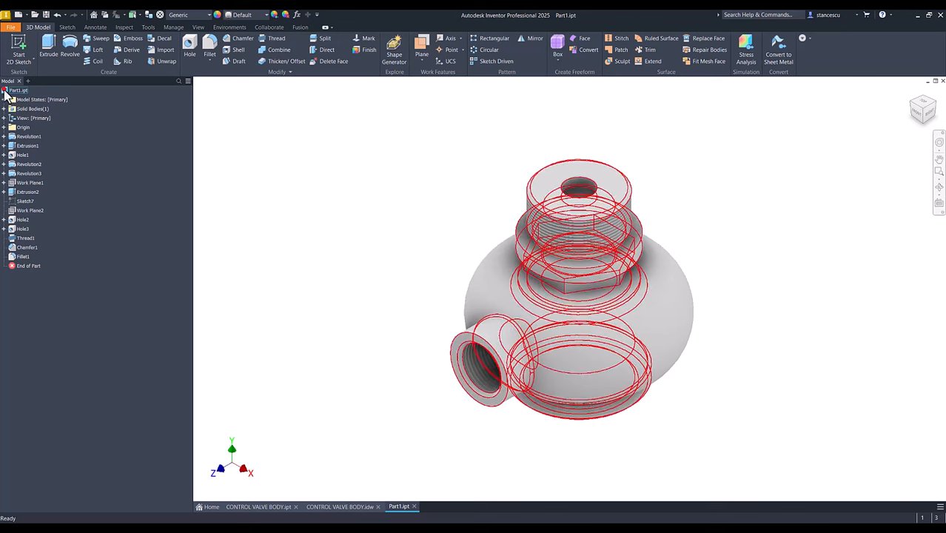
{"action": "left_click", "coordinate": [18, 91]}
{"action": "right_click", "coordinate": [16, 91]}
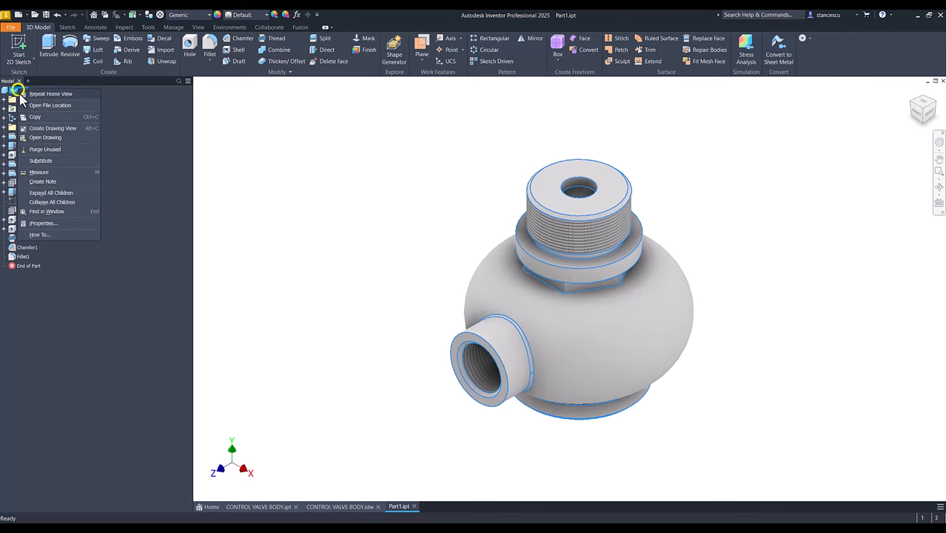
{"action": "left_click", "coordinate": [54, 222]}
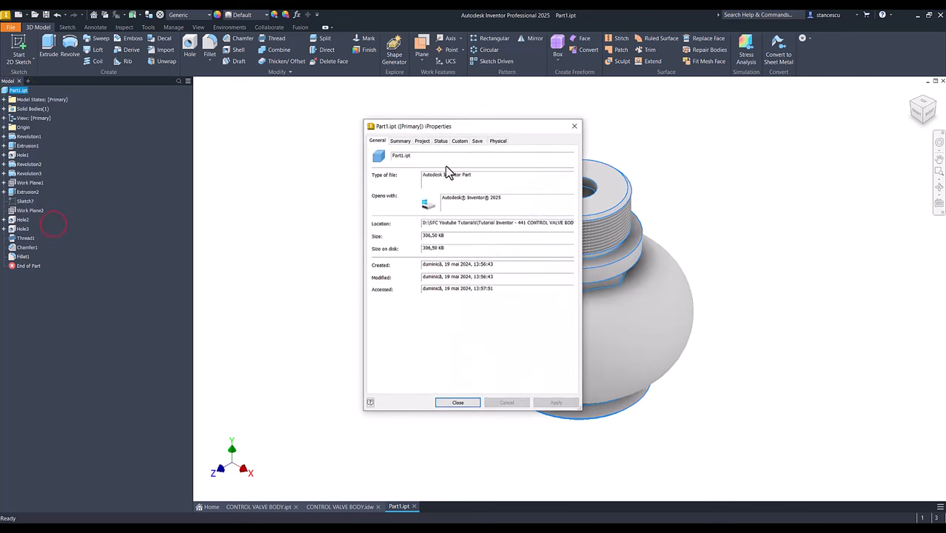
{"action": "left_click", "coordinate": [502, 142]}
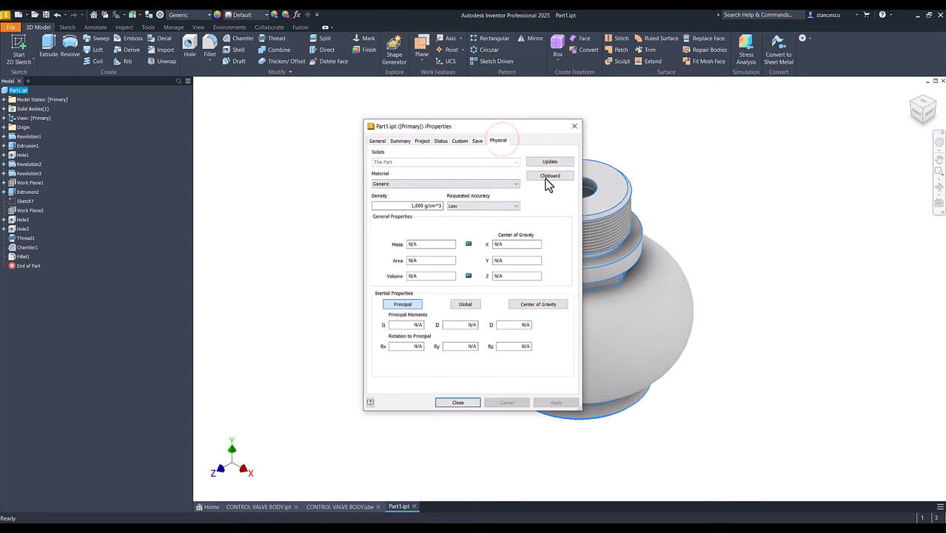
{"action": "left_click", "coordinate": [553, 162]}
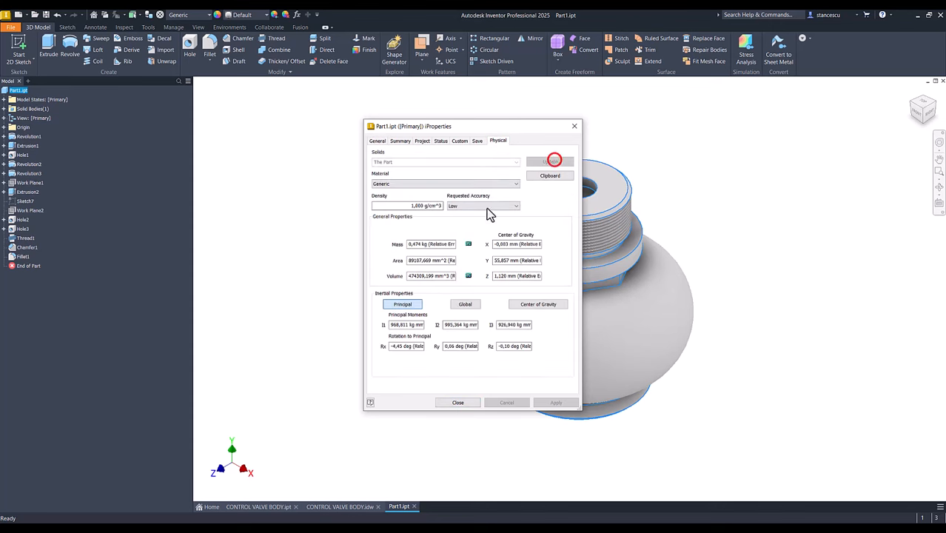
{"action": "double_click", "coordinate": [446, 276]}
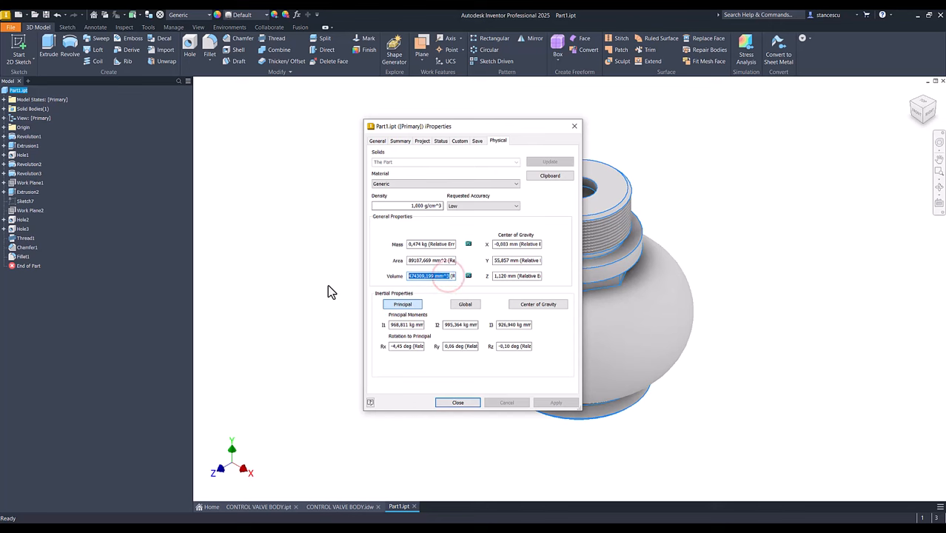
{"action": "key", "text": "ctrl+c"}
{"action": "left_click", "coordinate": [472, 402]}
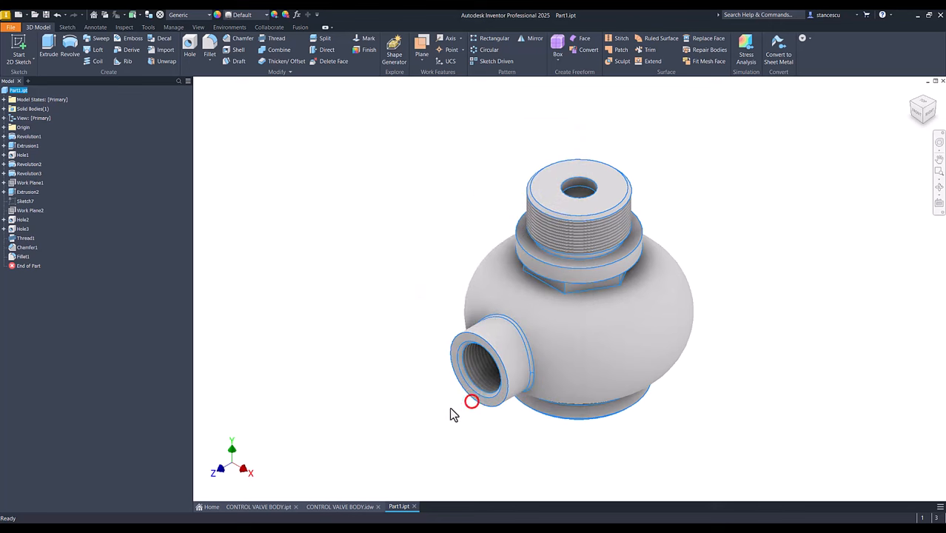
Replace the volume in the note of the CONTROL VALVE BODY.idw drawing with the copied value, 474309,199 mm^3
{"action": "left_click", "coordinate": [342, 506]}
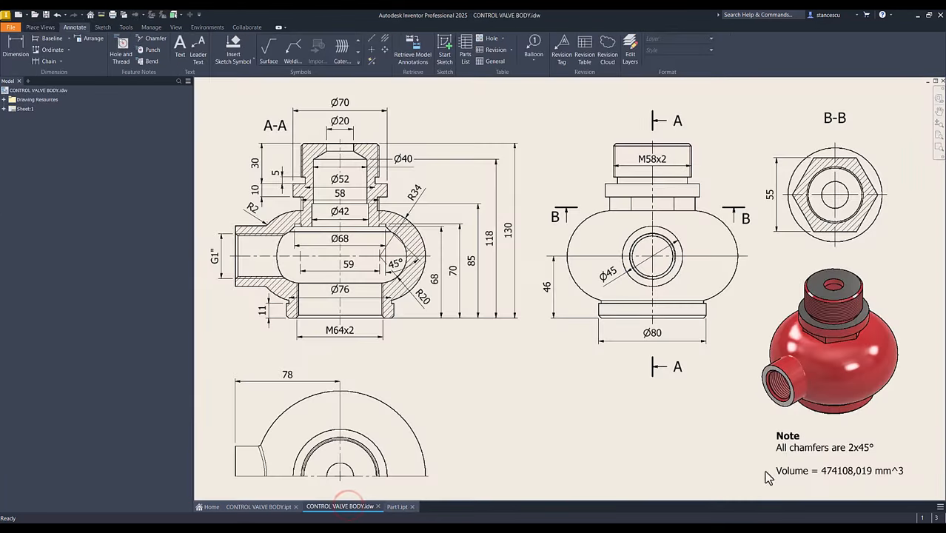
{"action": "left_click", "coordinate": [814, 473]}
{"action": "double_click", "coordinate": [814, 472]}
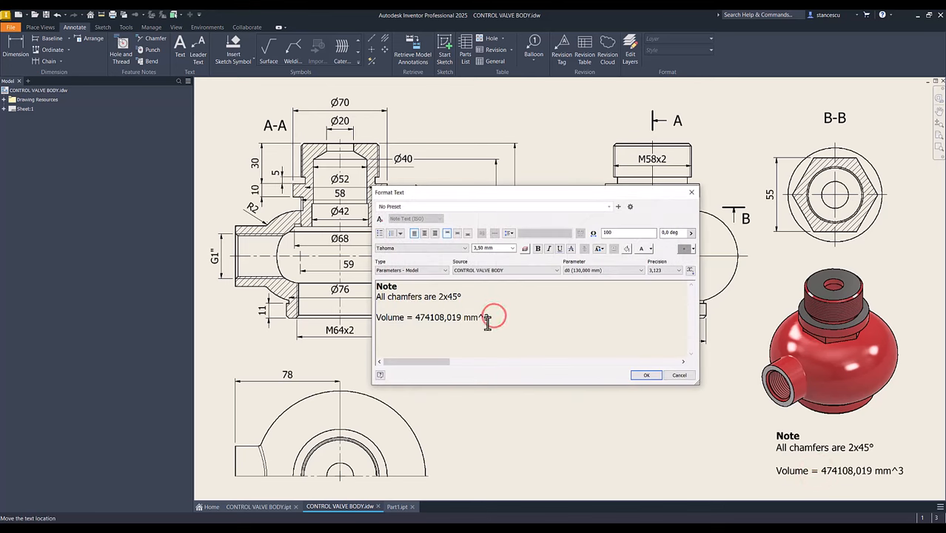
{"action": "key", "text": "Return"}
{"action": "key", "text": "ctrl+v"}
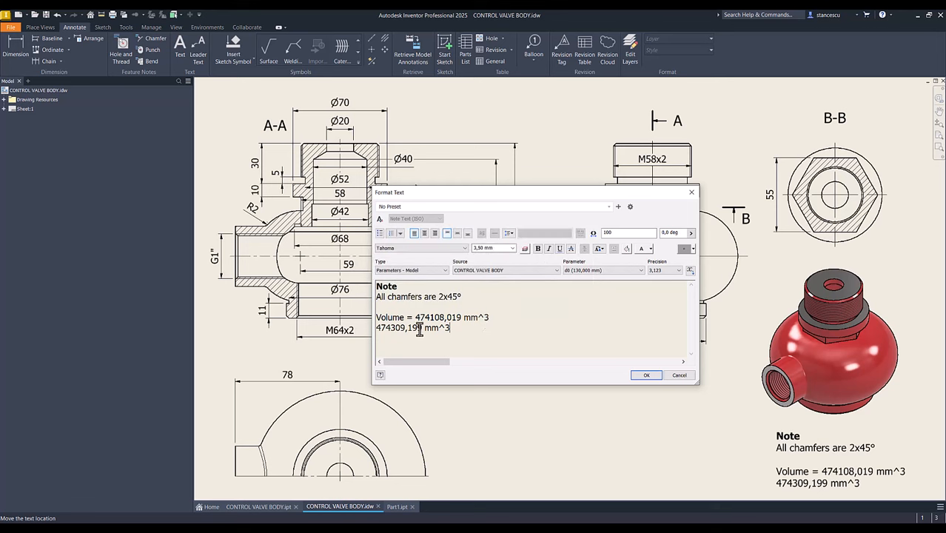
{"action": "left_click_drag", "start_coordinate": [415, 317], "coordinate": [491, 316]}
{"action": "key", "text": "Delete"}
{"action": "key", "text": "Delete"}
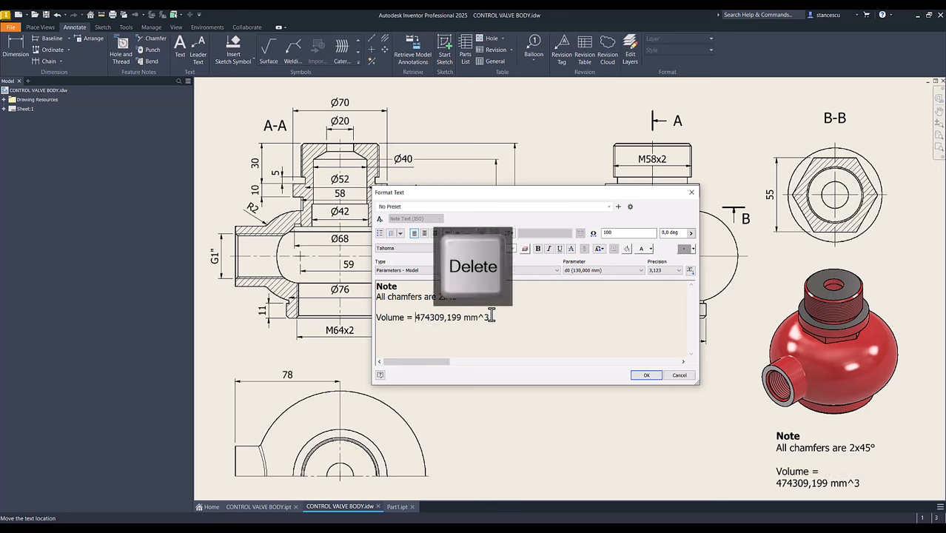
{"action": "left_click", "coordinate": [646, 376]}
{"action": "left_click", "coordinate": [542, 367]}
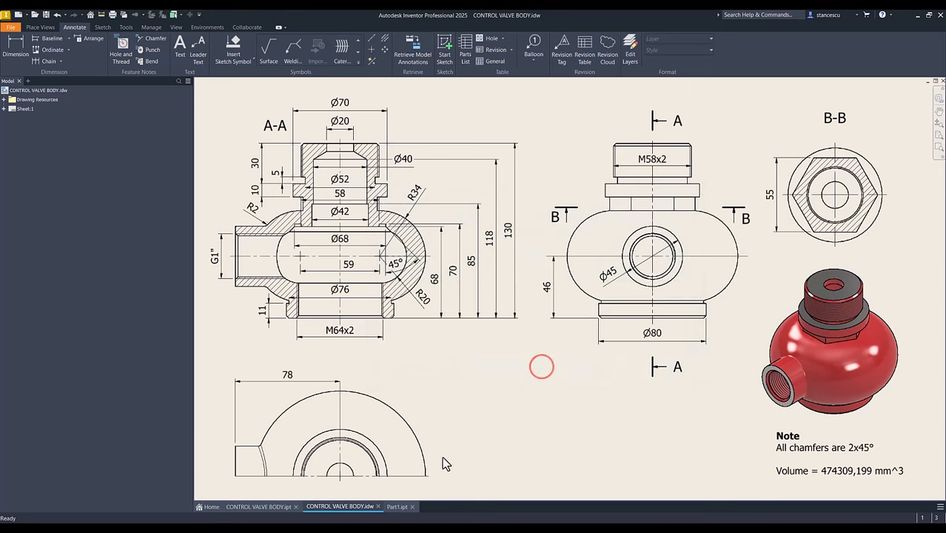
Switch to Part1.ipt and set the part's material to Steel, Cast from the Inventor Material Library
{"action": "left_click", "coordinate": [396, 507]}
{"action": "left_click", "coordinate": [373, 248]}
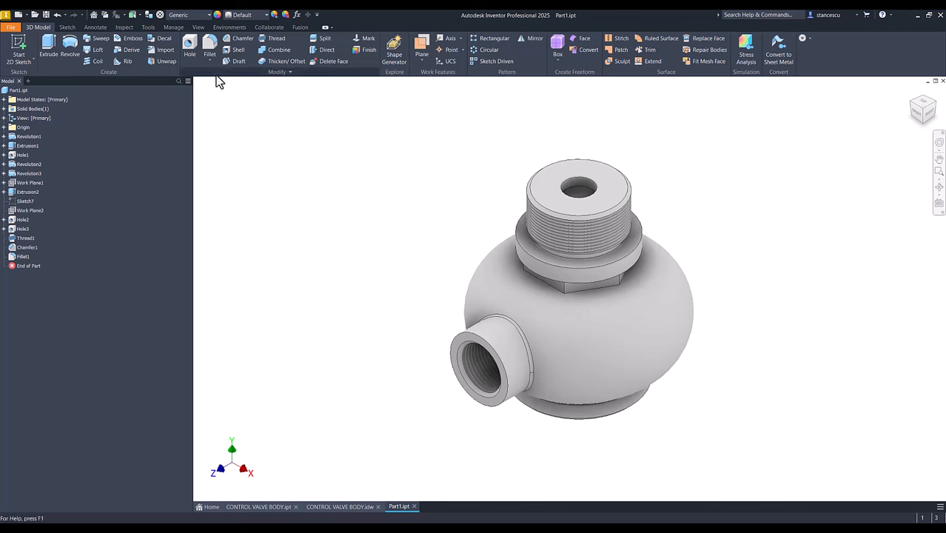
{"action": "left_click", "coordinate": [194, 15]}
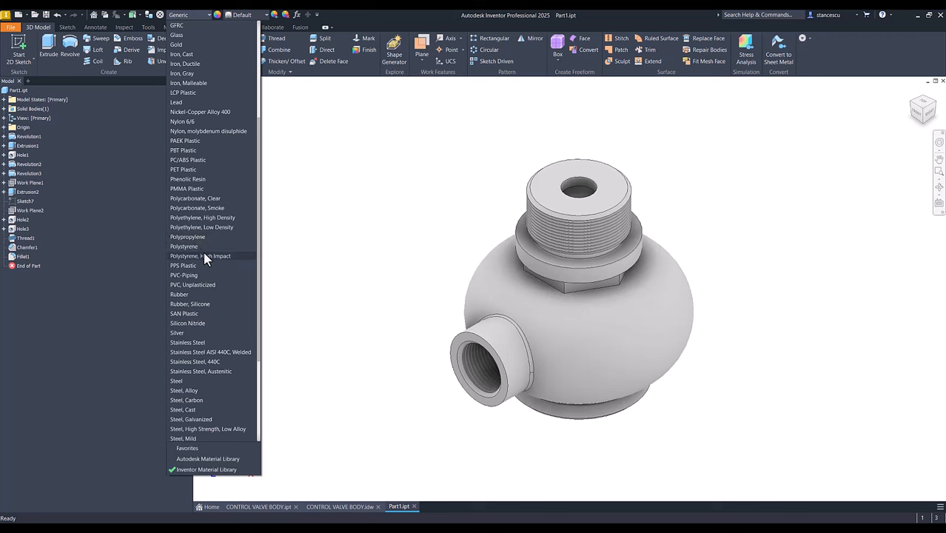
{"action": "scroll", "coordinate": [205, 257], "scroll_direction": "down", "scroll_amount": 2}
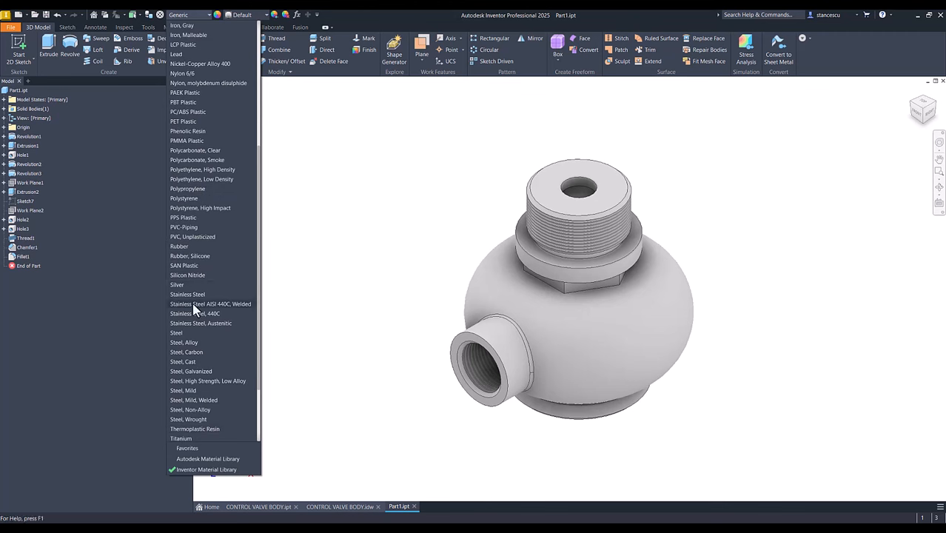
{"action": "left_click", "coordinate": [185, 362]}
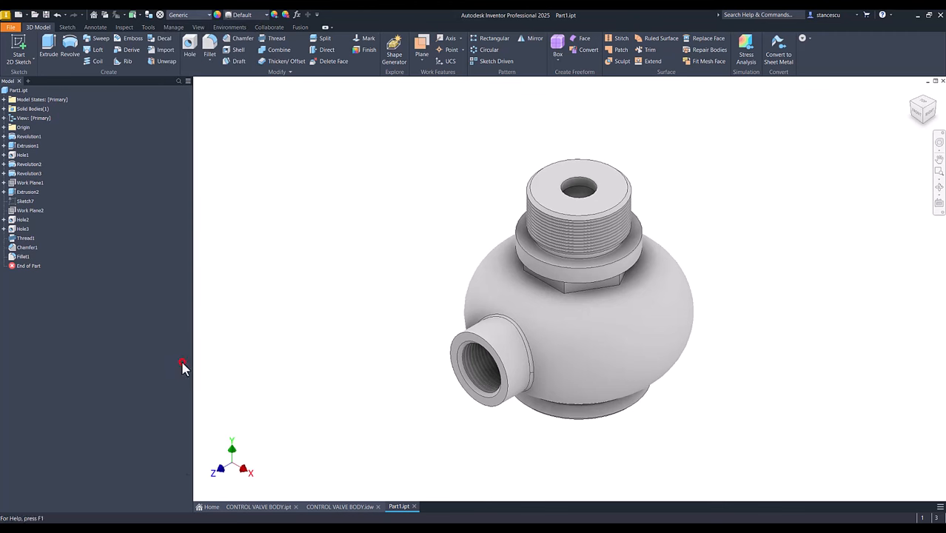
{"action": "left_click", "coordinate": [299, 206]}
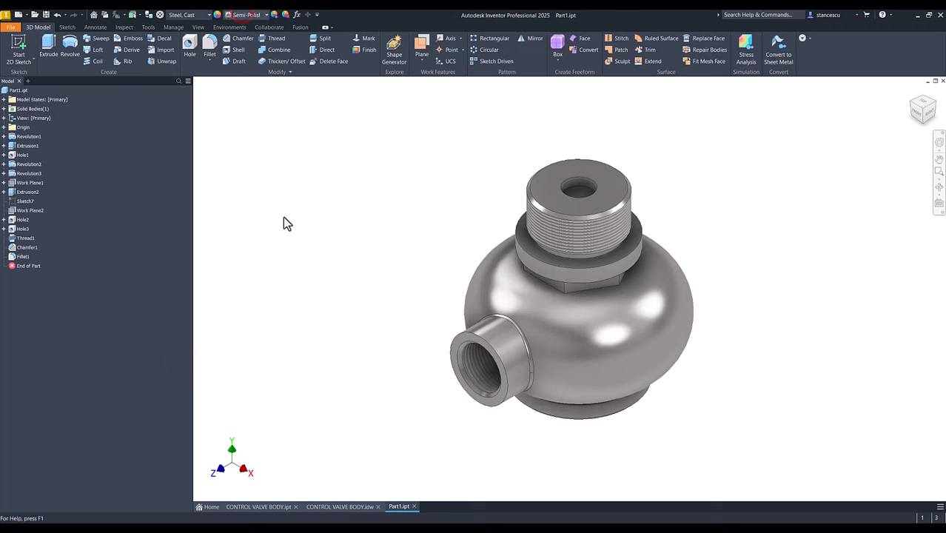
Change the whole part's appearance to Red
{"action": "left_click", "coordinate": [247, 15]}
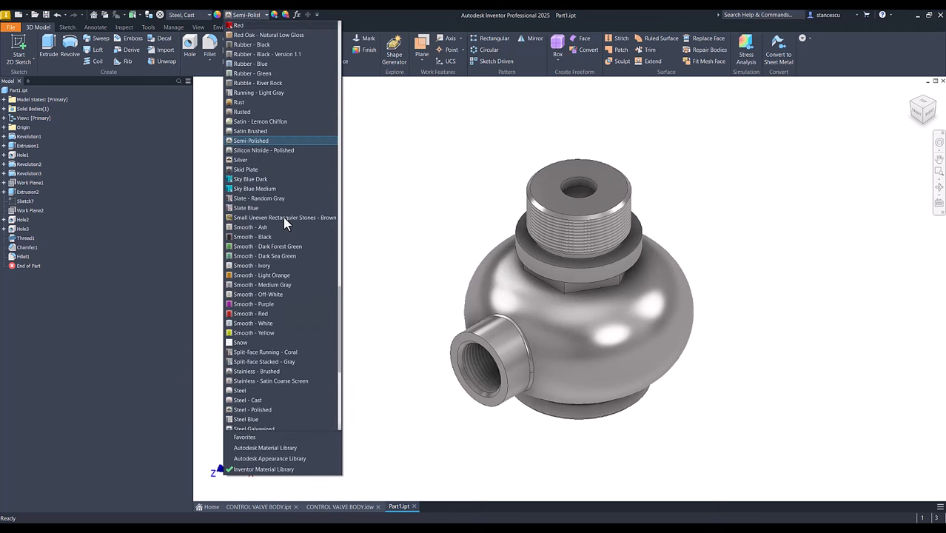
{"action": "left_click", "coordinate": [239, 26]}
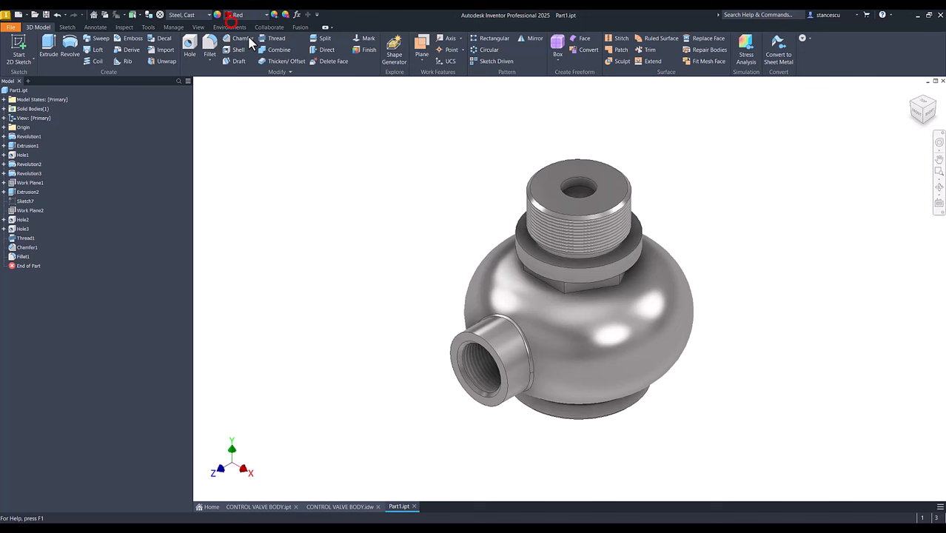
{"action": "left_click", "coordinate": [320, 189]}
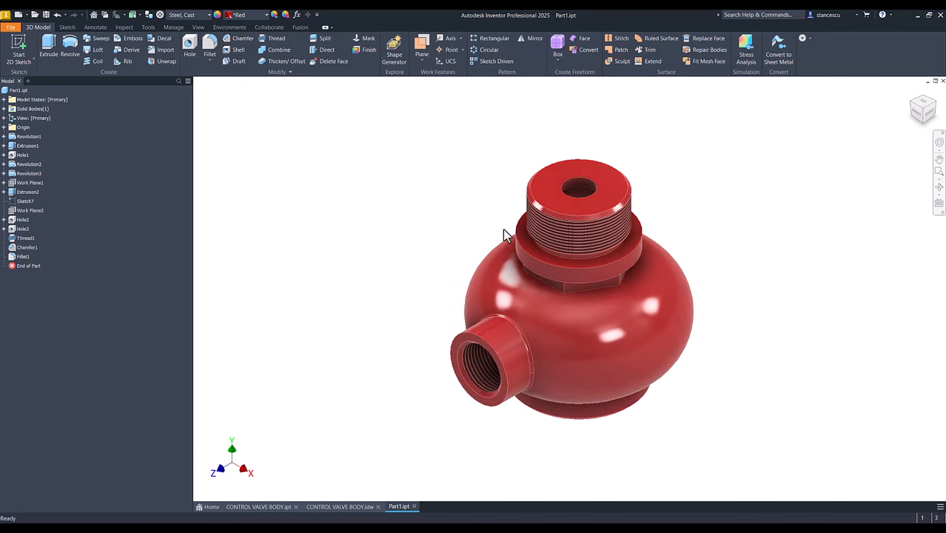
Apply the Steel - Polished appearance to the neck's top face, the collar's upper face, the side port's end face and the base's bottom face
{"action": "left_click", "coordinate": [549, 195]}
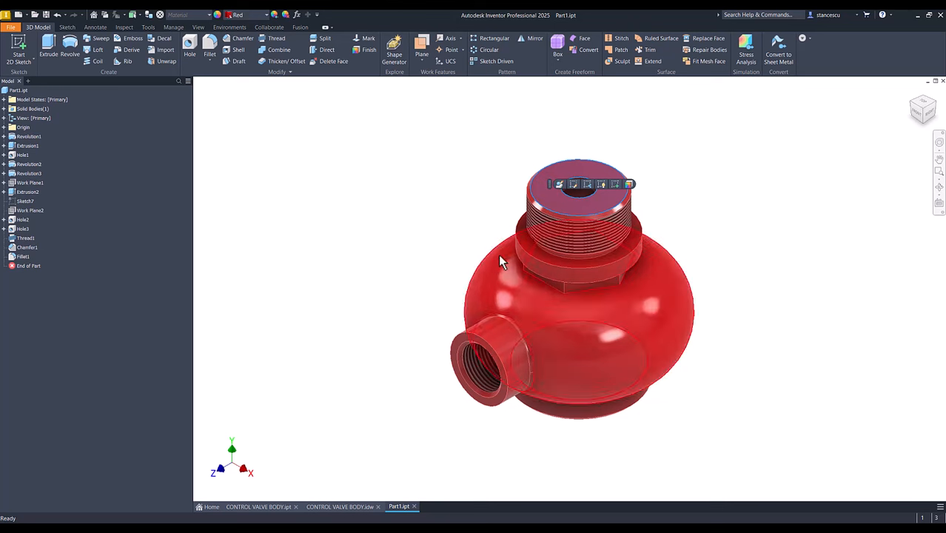
{"action": "left_click", "coordinate": [526, 240], "text": "ctrl"}
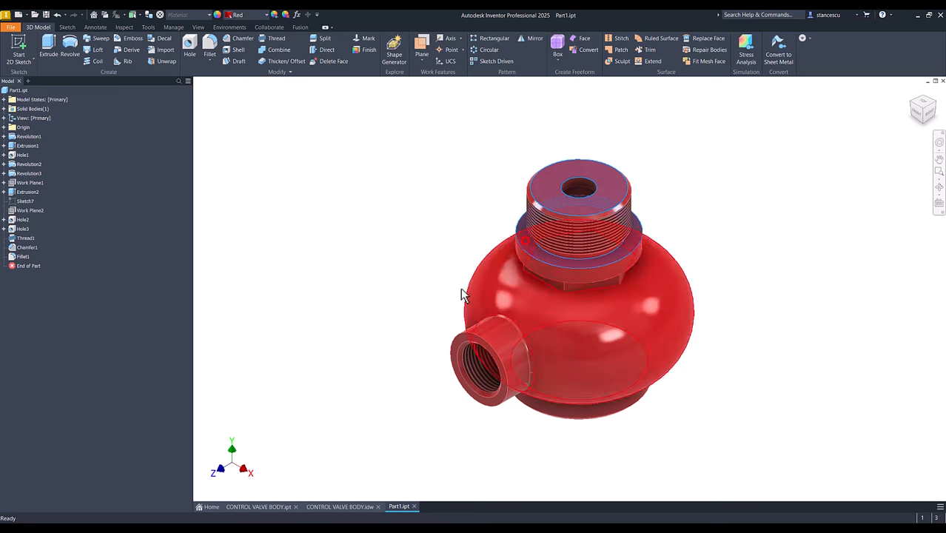
{"action": "left_click", "coordinate": [456, 361], "text": "ctrl"}
{"action": "middle_click_drag", "start_coordinate": [408, 401], "coordinate": [457, 480], "text": "shift"}
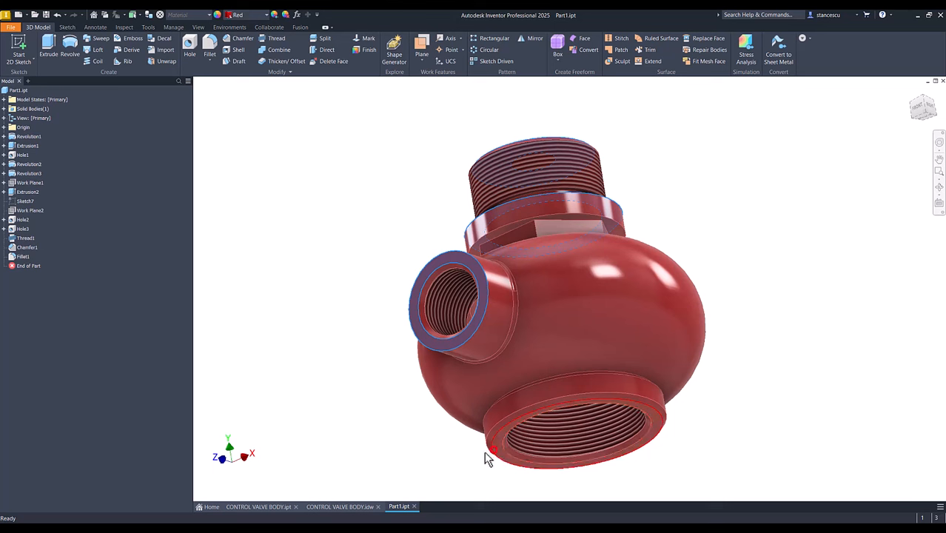
{"action": "left_click", "coordinate": [487, 458], "text": "ctrl"}
{"action": "left_click", "coordinate": [257, 15]}
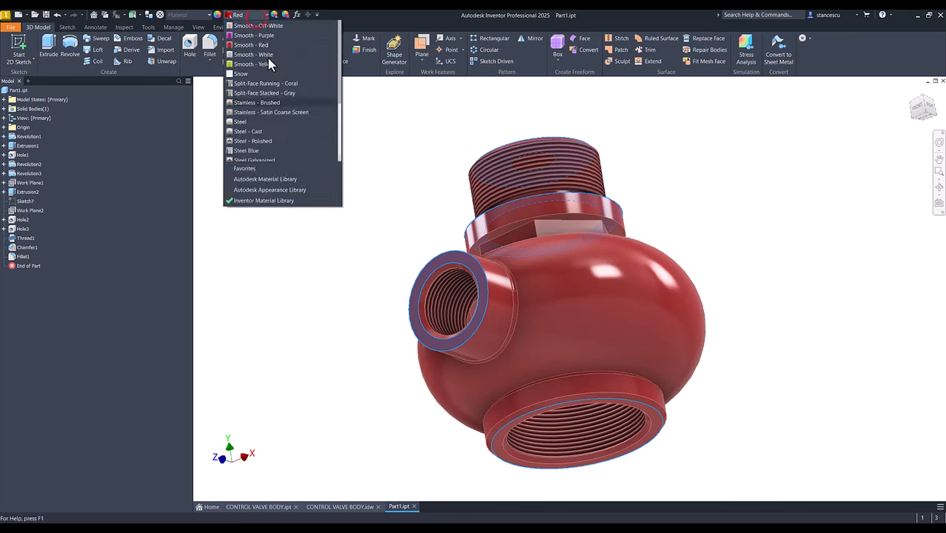
{"action": "scroll", "coordinate": [282, 226], "scroll_direction": "down", "scroll_amount": 1}
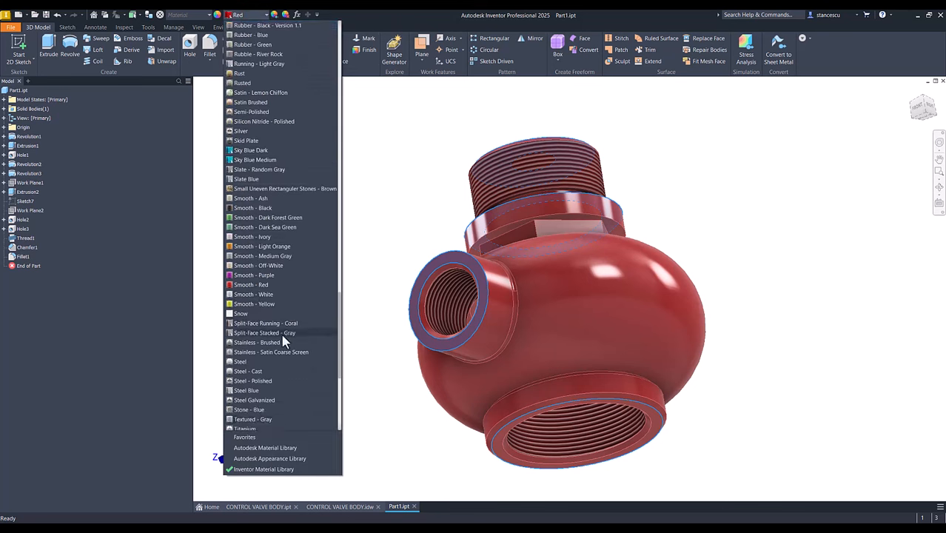
{"action": "left_click", "coordinate": [262, 382]}
{"action": "left_click", "coordinate": [326, 316]}
{"action": "key", "text": "F6"}
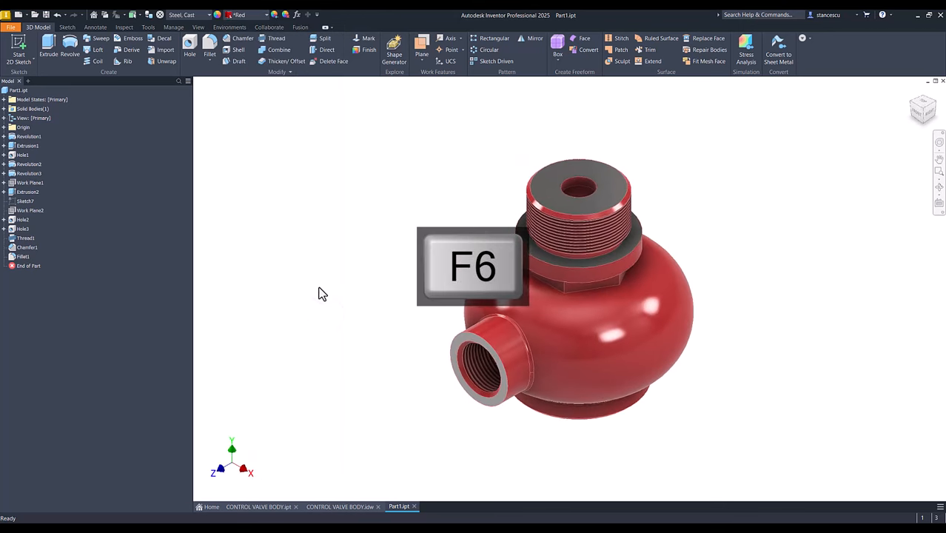
Set the visual style of the model to Shaded, without visible edges
{"action": "left_click", "coordinate": [198, 26]}
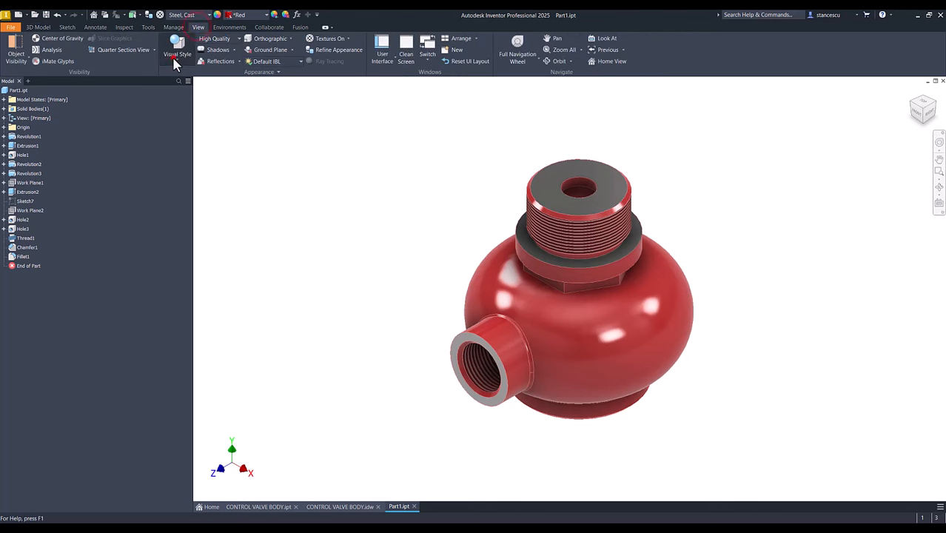
{"action": "left_click", "coordinate": [177, 59]}
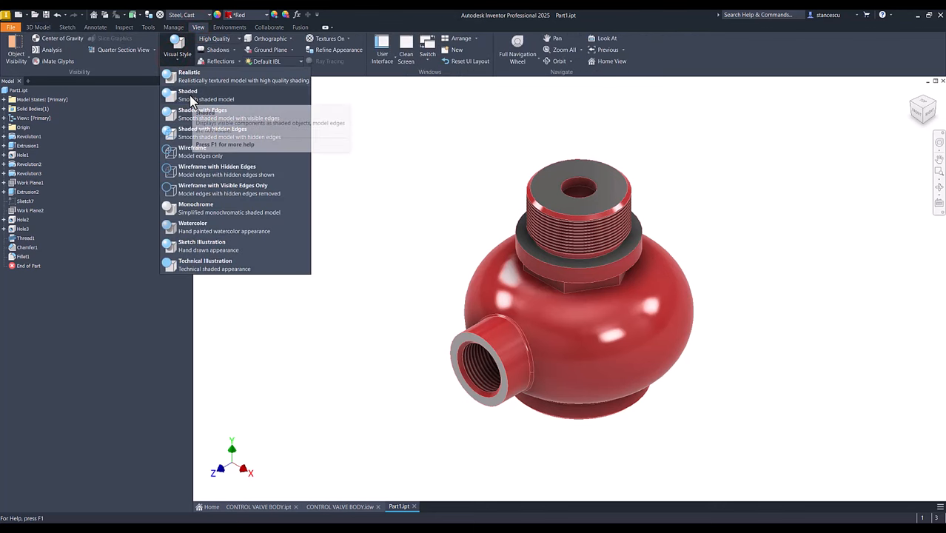
{"action": "left_click", "coordinate": [183, 97]}
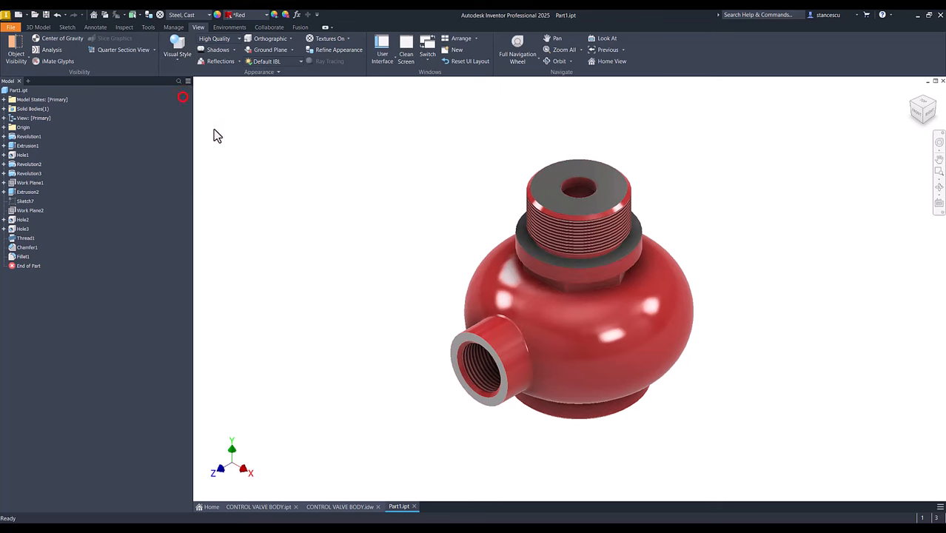
Compare the finished Part1.ipt with the reference model in CONTROL VALVE BODY.ipt
{"action": "left_click", "coordinate": [256, 507]}
{"action": "left_click", "coordinate": [398, 508]}
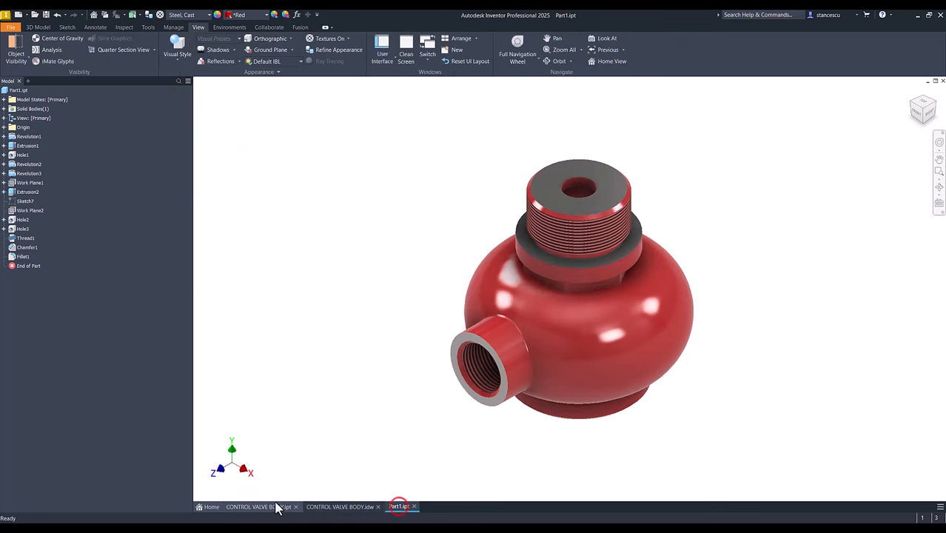
{"action": "left_click", "coordinate": [261, 508]}
{"action": "left_click", "coordinate": [398, 508]}
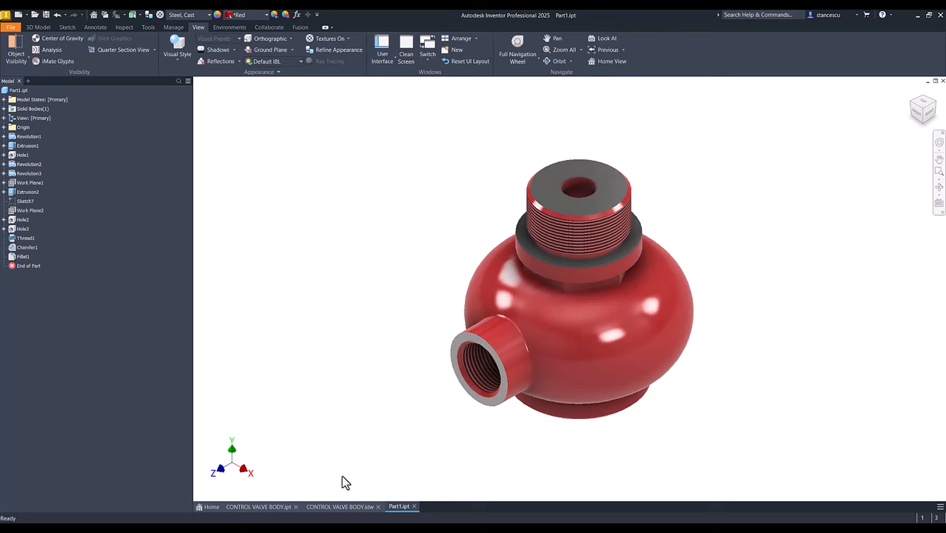
{"action": "left_click", "coordinate": [366, 395]}
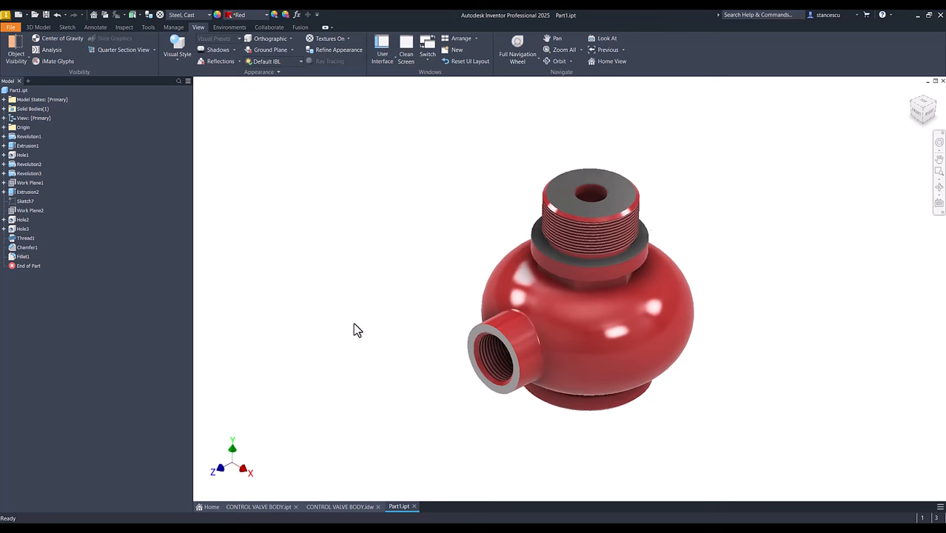
{"action": "key", "text": "F6"}
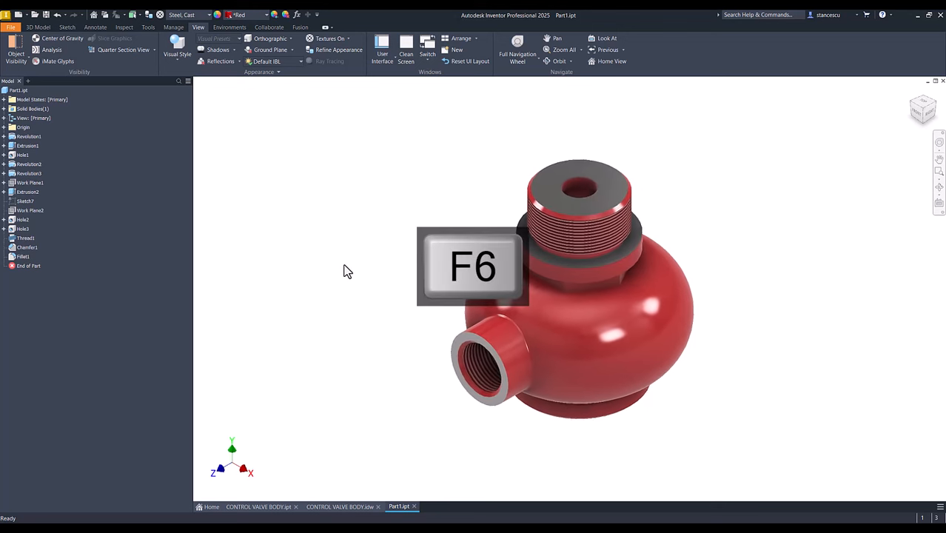